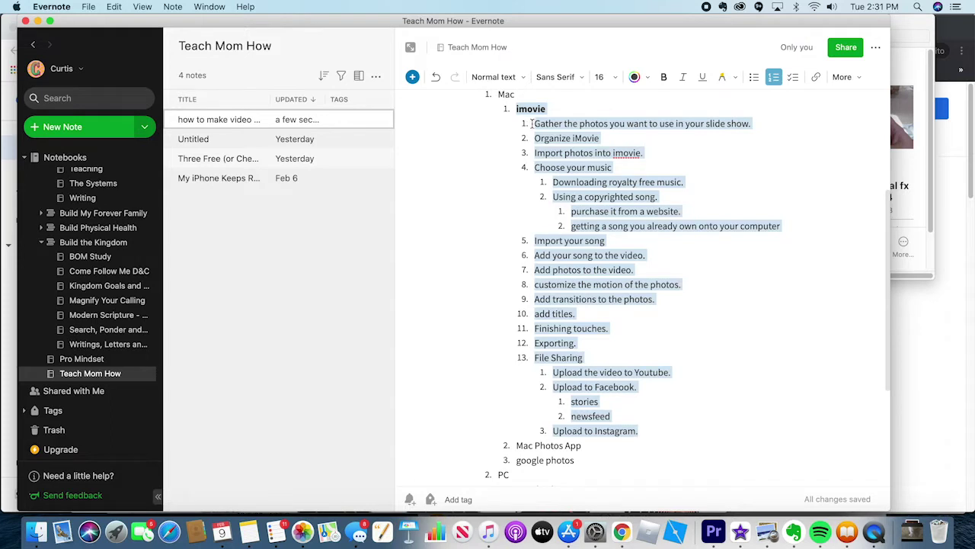
# Go through the iMovie outline in the note, from gathering the photos to adding photos to the video
pyautogui.click(529, 123)
pyautogui.tripleClick(671, 139)
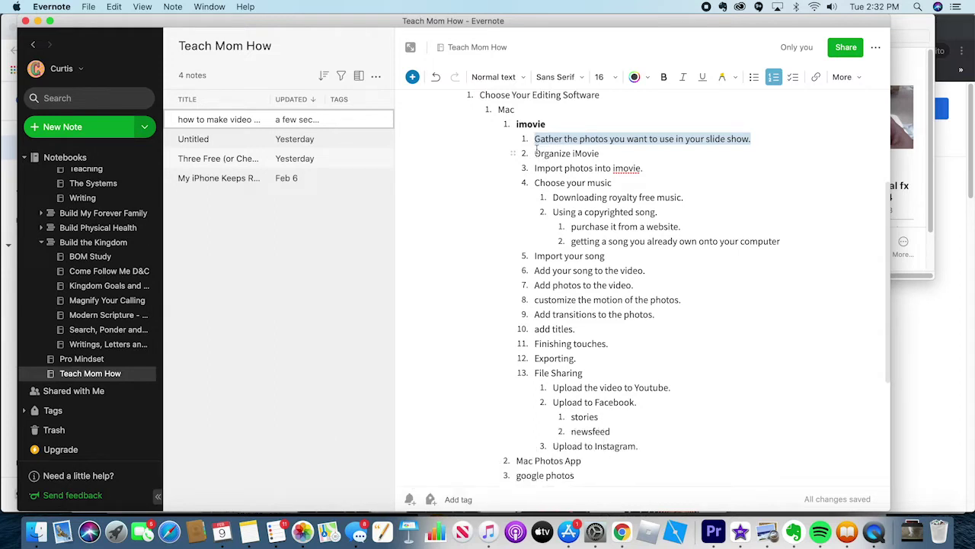
pyautogui.moveTo(536, 153); pyautogui.dragTo(605, 153)
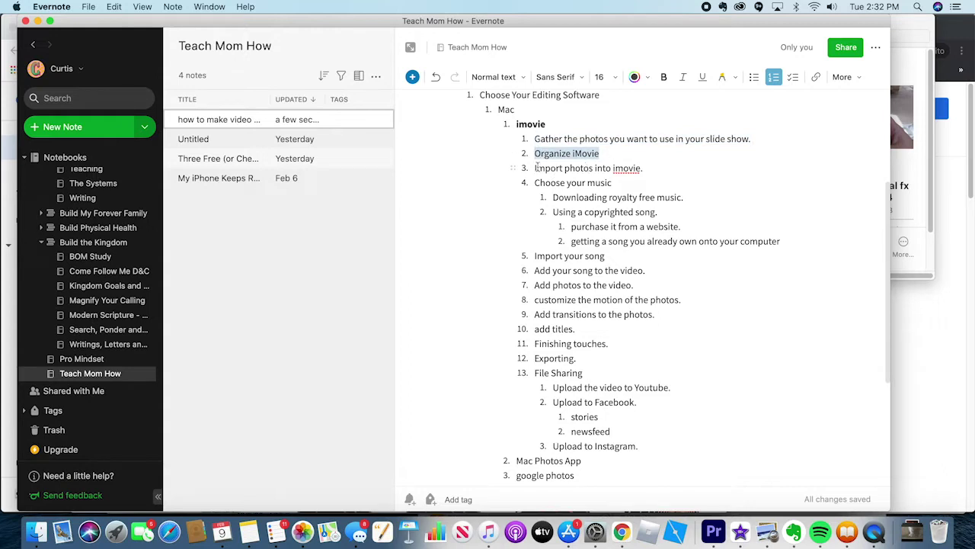
pyautogui.moveTo(535, 167); pyautogui.dragTo(649, 172)
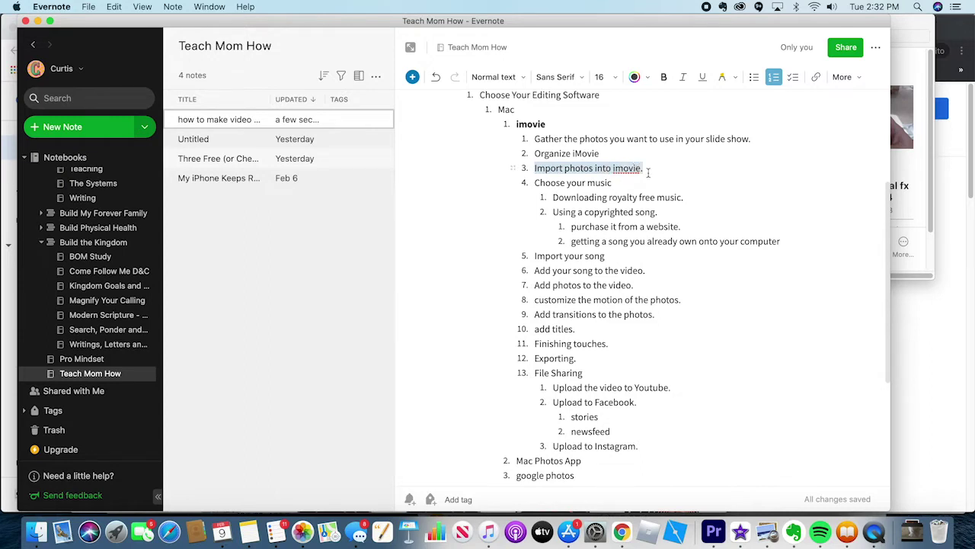
pyautogui.click(536, 183)
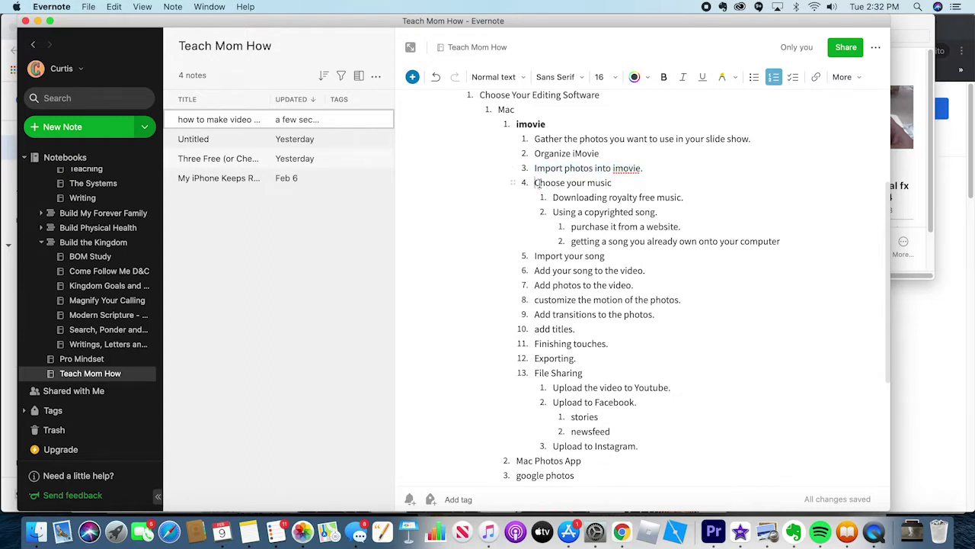
pyautogui.moveTo(536, 183); pyautogui.dragTo(578, 227)
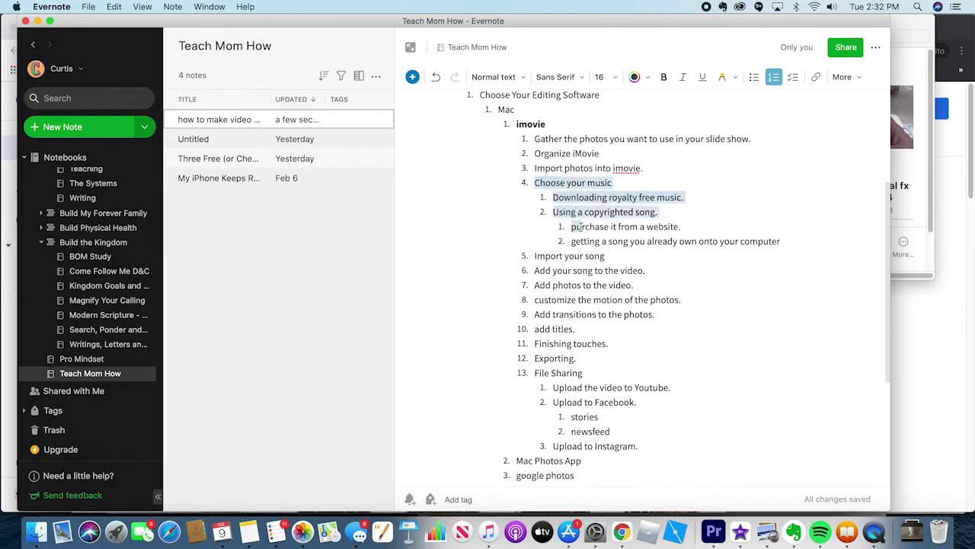
pyautogui.click(576, 256)
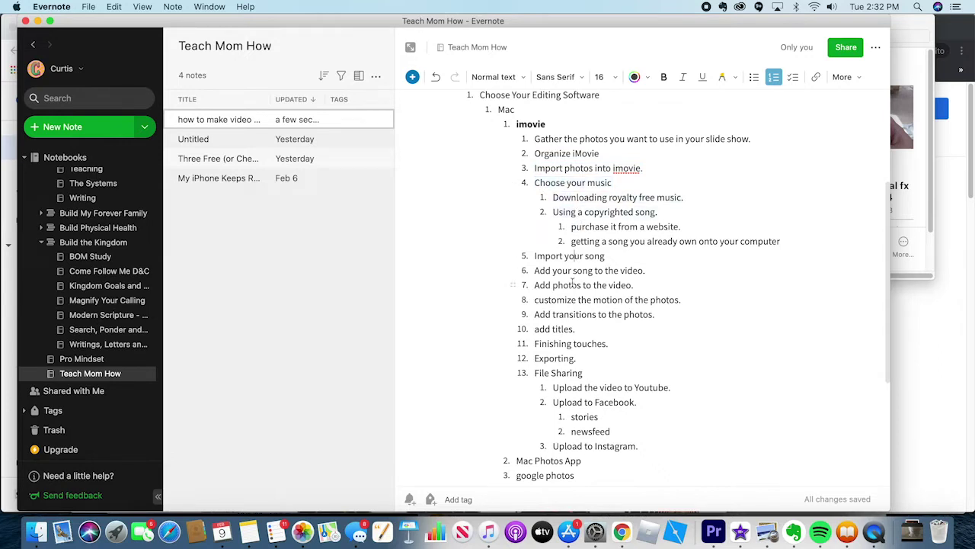
pyautogui.moveTo(535, 271); pyautogui.dragTo(645, 272)
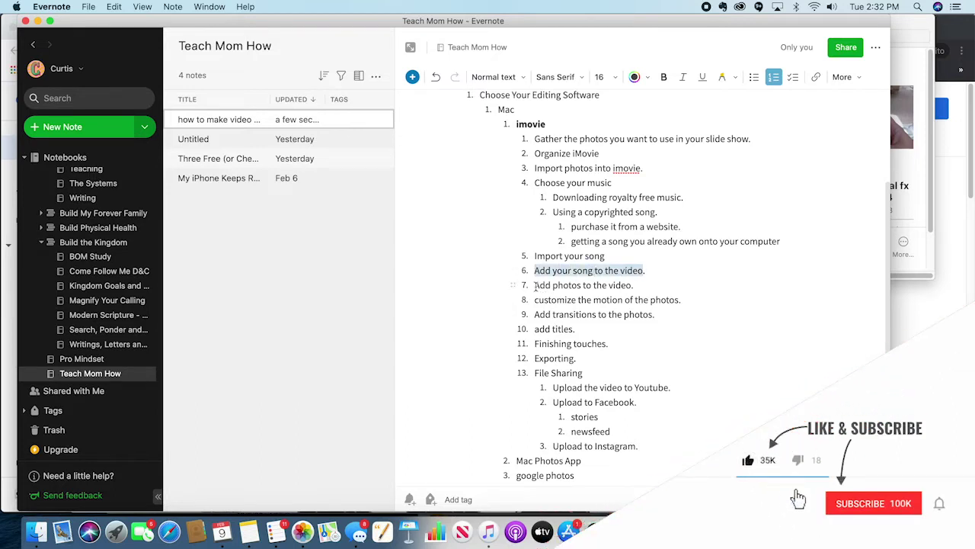
pyautogui.moveTo(536, 286); pyautogui.dragTo(633, 288)
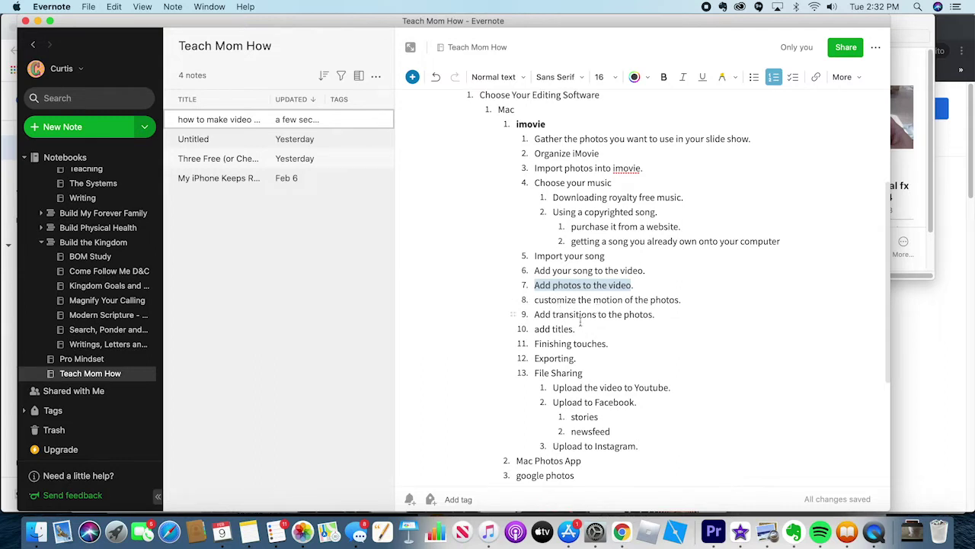
# Review the outline's transitions, exporting and file sharing items, and return to the item about gathering the photos for the slide show
pyautogui.click(546, 316)
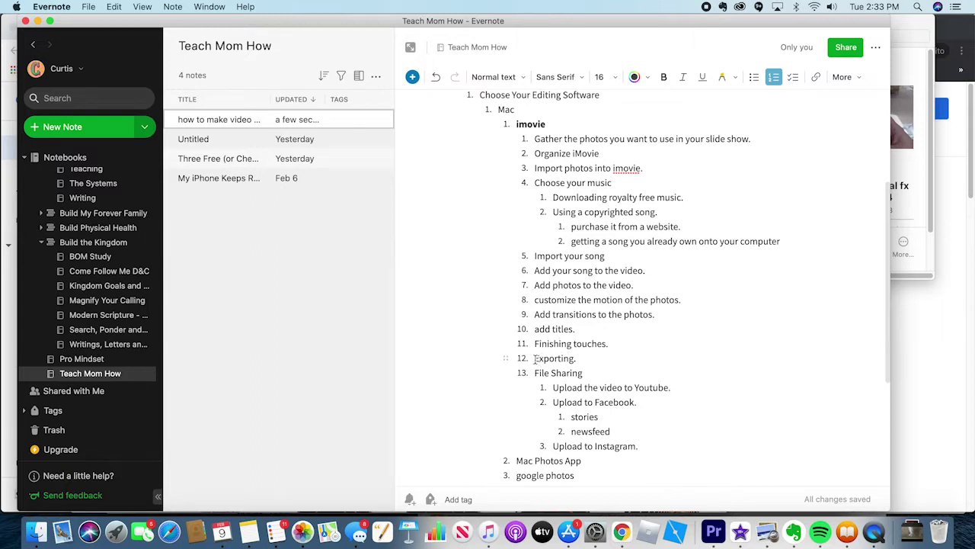
pyautogui.moveTo(535, 359); pyautogui.dragTo(580, 355)
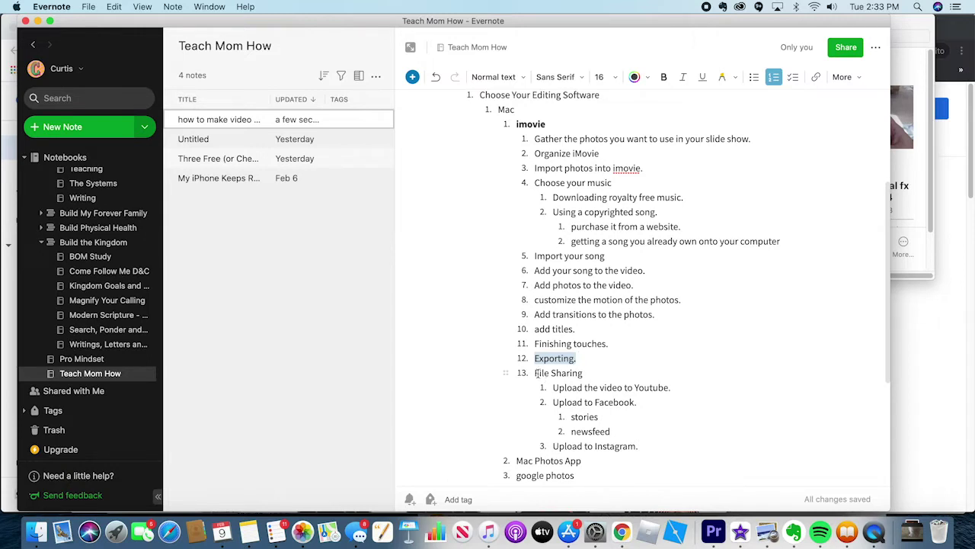
pyautogui.moveTo(536, 373); pyautogui.dragTo(584, 390)
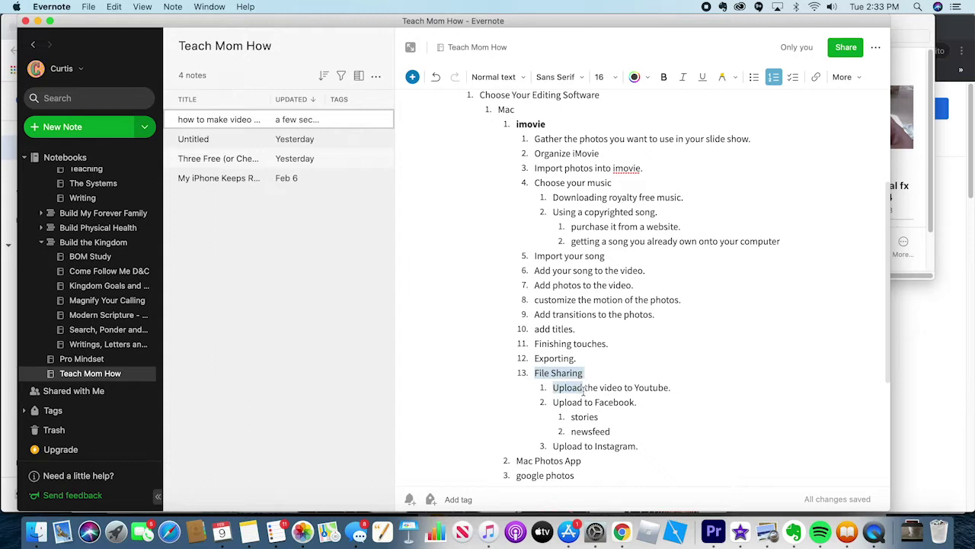
pyautogui.click(627, 410)
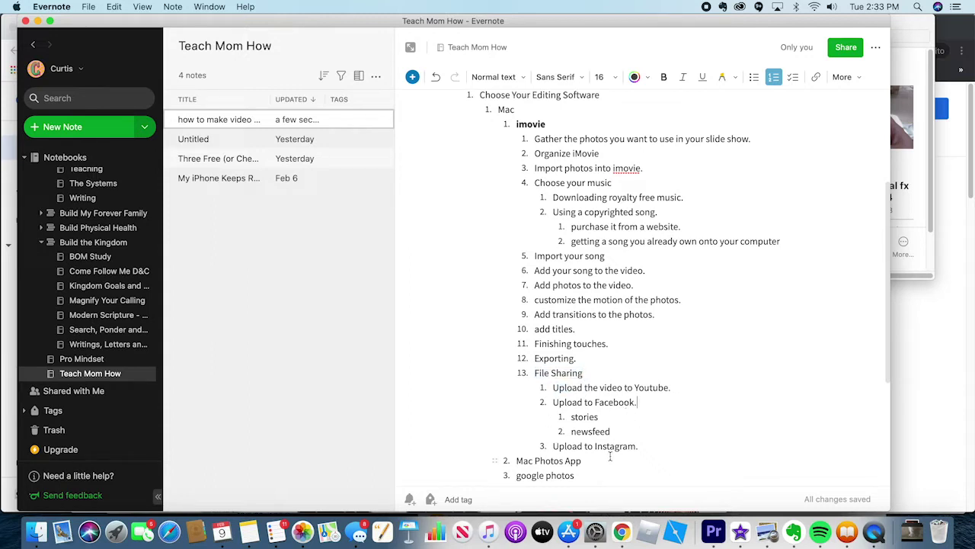
pyautogui.scroll(1, 598, 390)
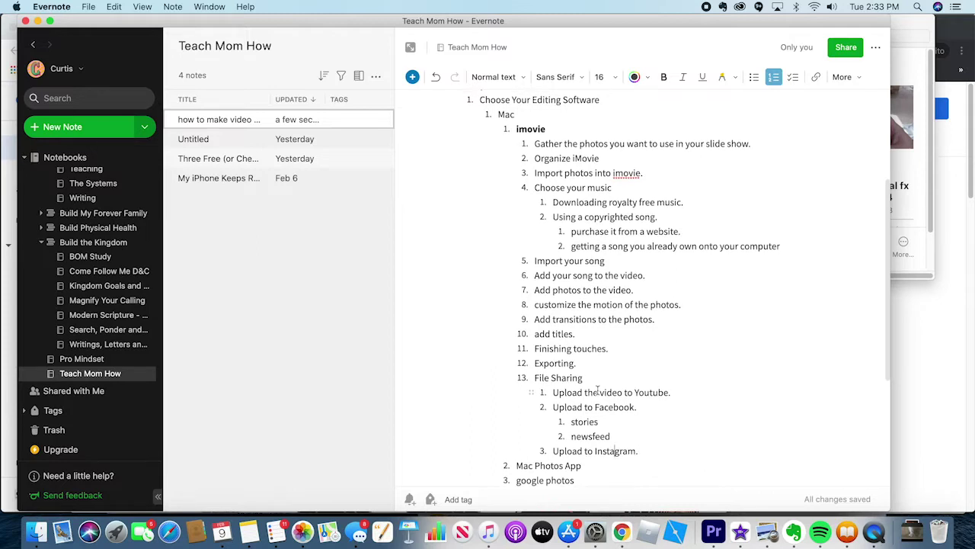
pyautogui.scroll(-1, 598, 390)
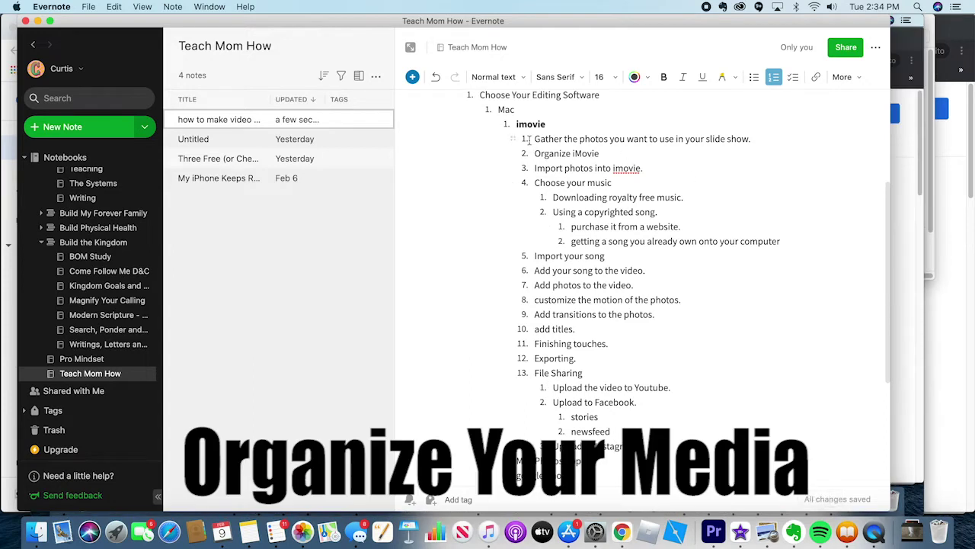
pyautogui.moveTo(534, 138); pyautogui.dragTo(749, 145)
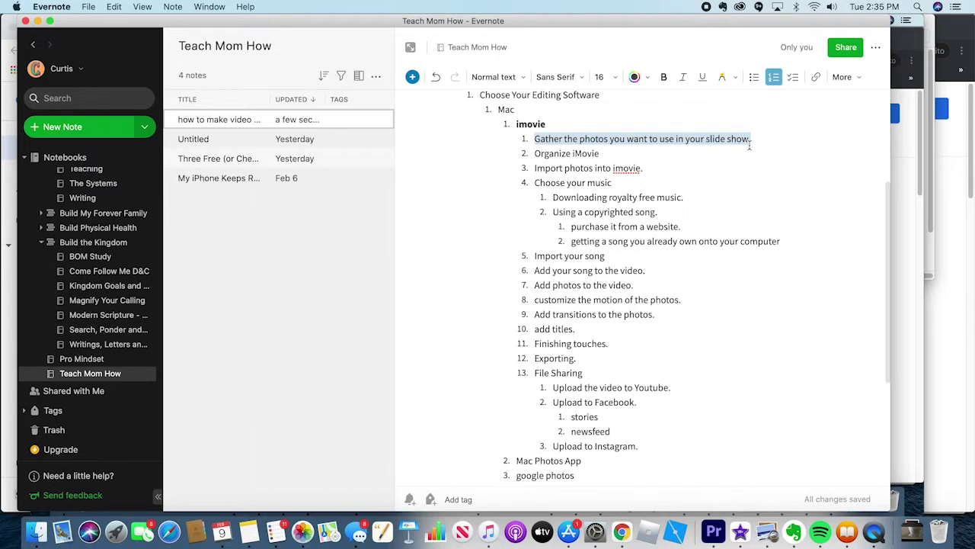
# Switch to Finder, move the front window clear of the others and show the Documents folder in it
pyautogui.click(36, 531)
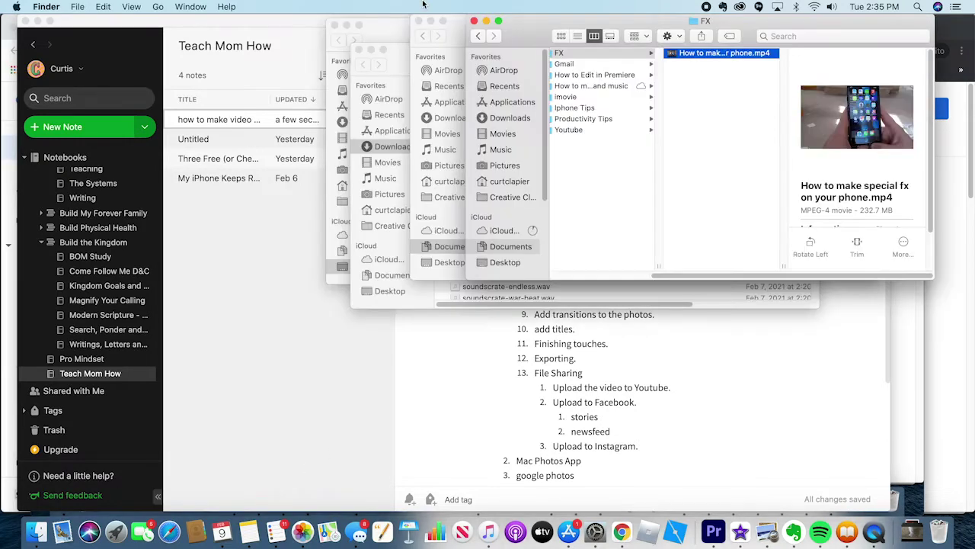
pyautogui.moveTo(544, 29); pyautogui.dragTo(403, 29)
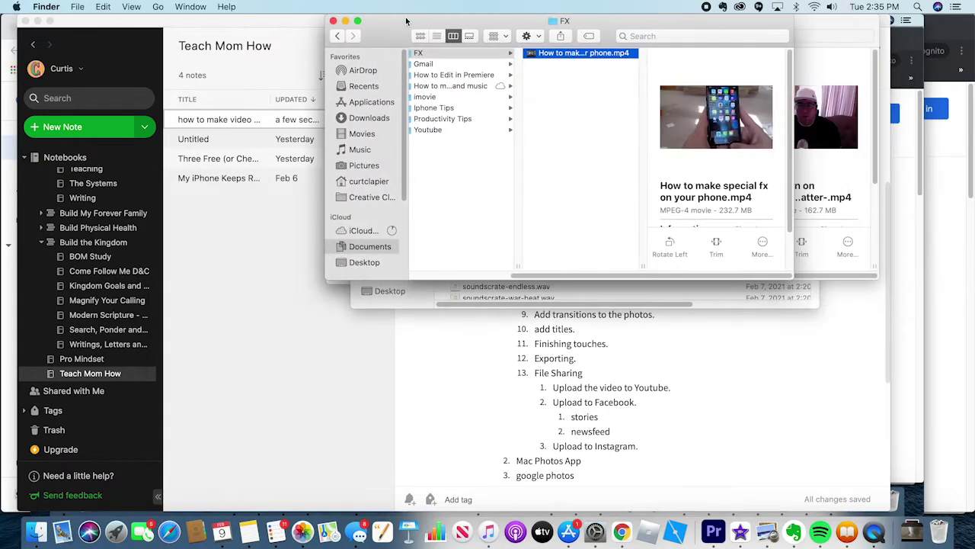
pyautogui.click(365, 252)
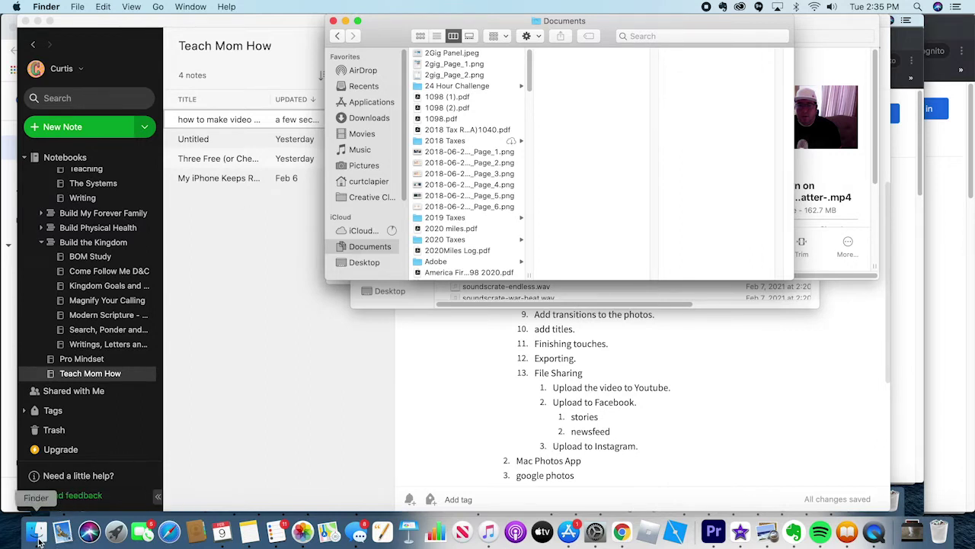
pyautogui.click(57, 9)
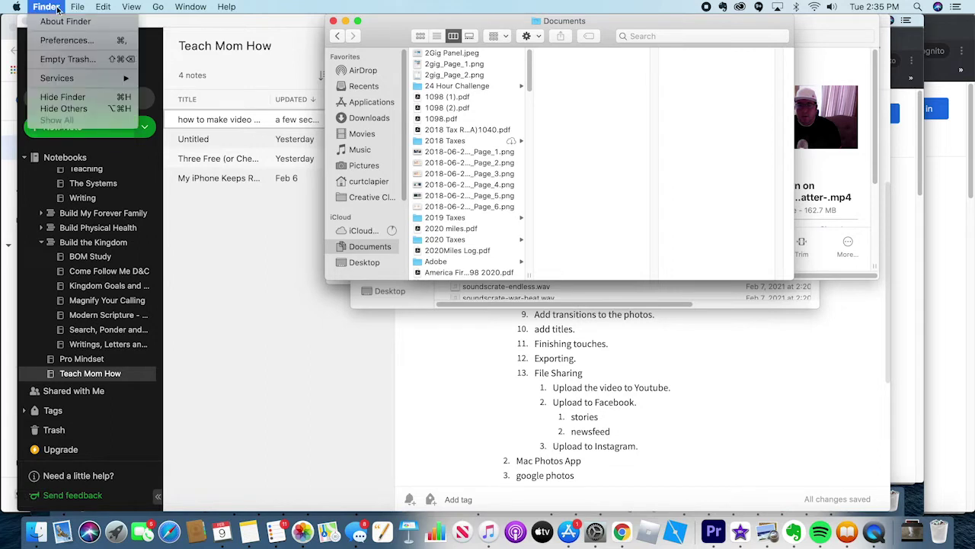
pyautogui.moveTo(81, 11)
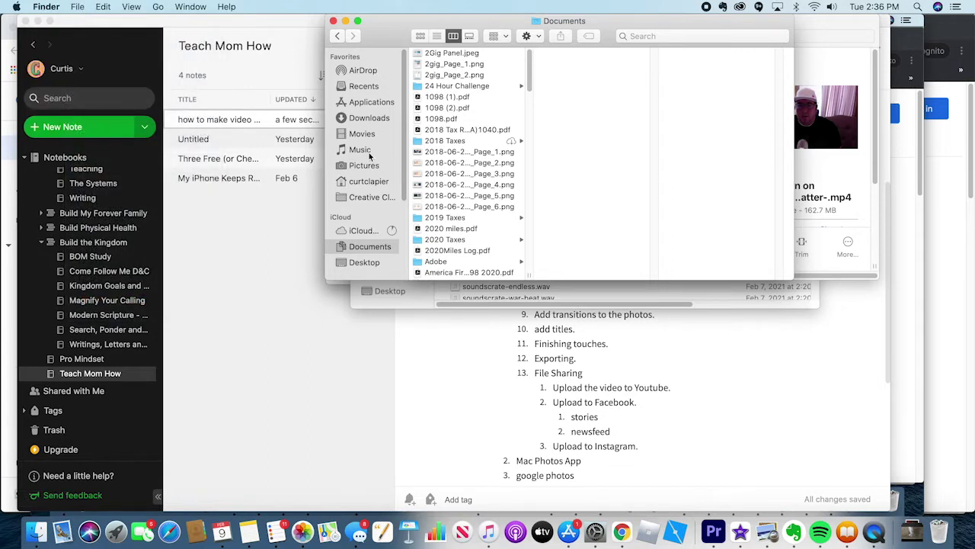
# Create a new folder named "birthday slideshow" in Documents
pyautogui.click(77, 7)
pyautogui.click(98, 34)
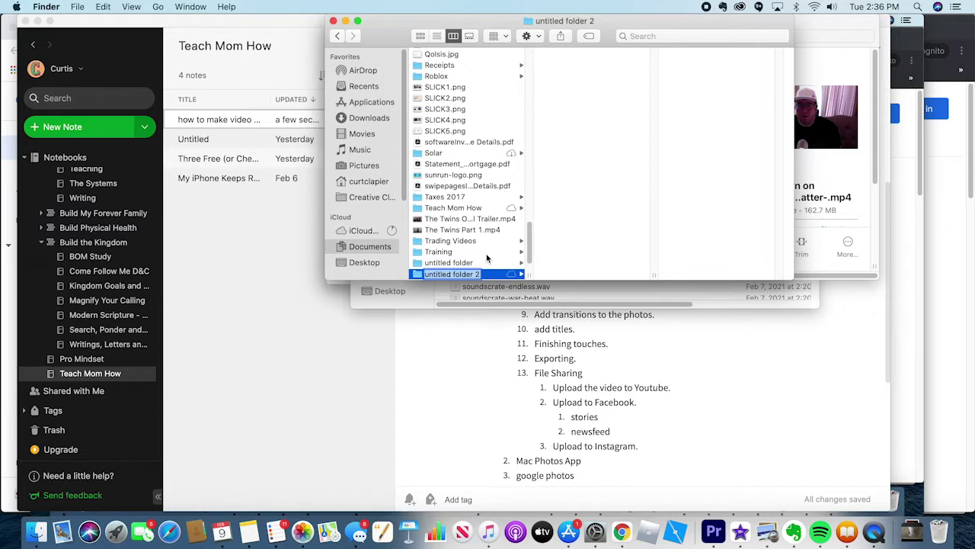
pyautogui.write('re')
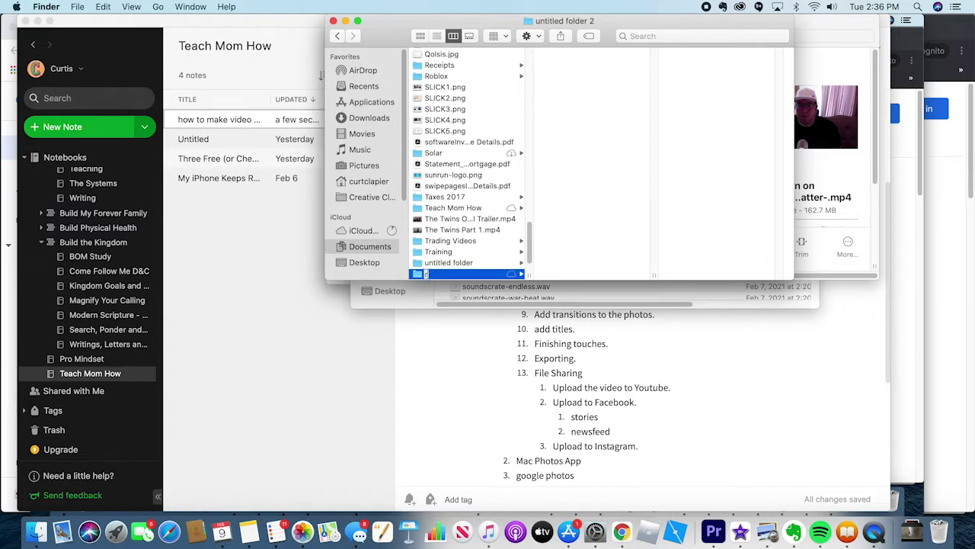
pyautogui.write('un')
pyautogui.press('BackSpace')
pyautogui.press('BackSpace')
pyautogui.press('BackSpace')
pyautogui.press('BackSpace')
pyautogui.write('birthday sl')
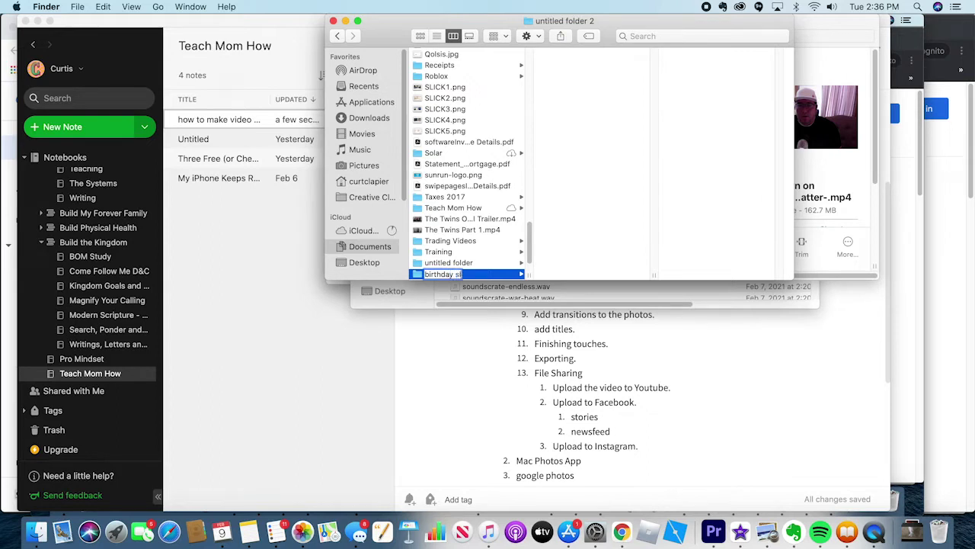
pyautogui.write('ideshow')
pyautogui.click(504, 277)
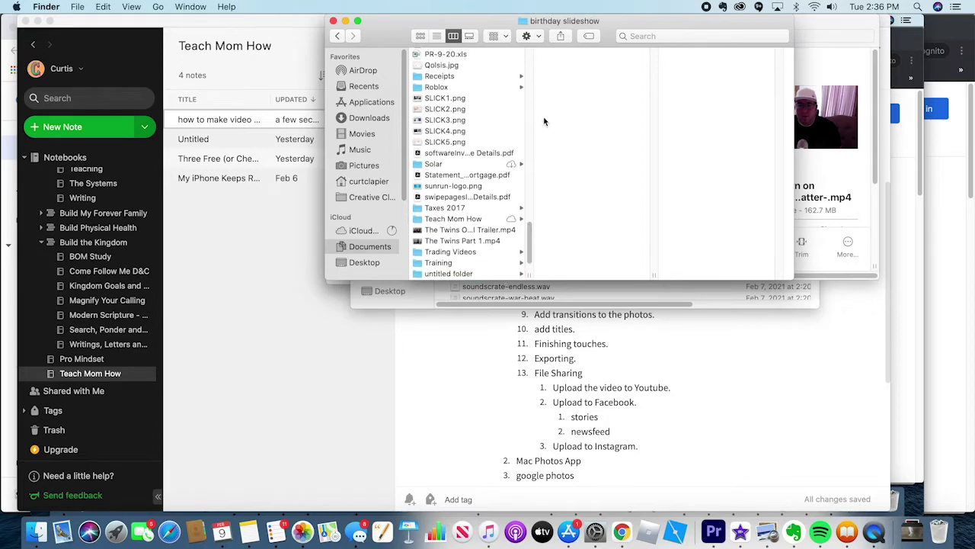
# Locate the birthday slideshow folder in Documents and place its window side by side with the Youtube folder window
pyautogui.scroll(5, 488, 177)
pyautogui.scroll(5, 488, 177)
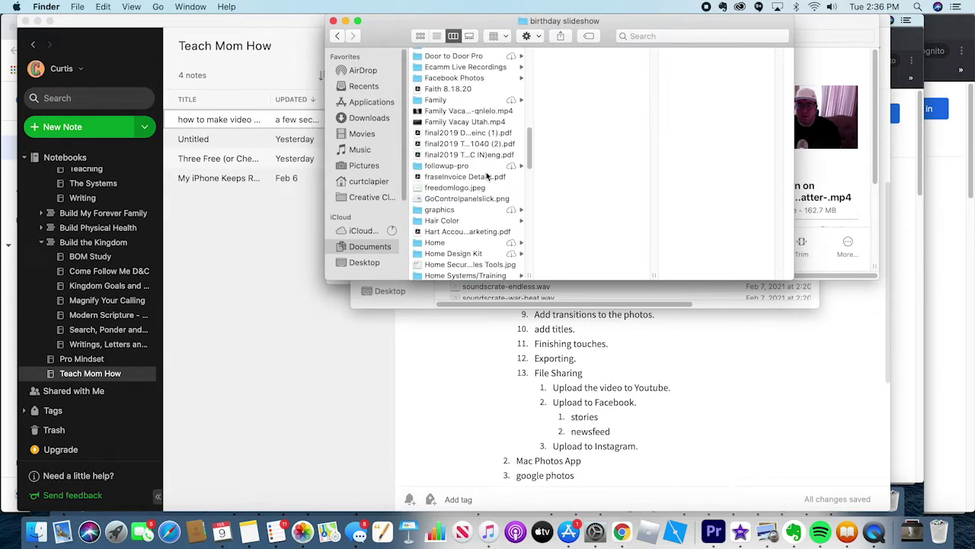
pyautogui.scroll(-3, 488, 181)
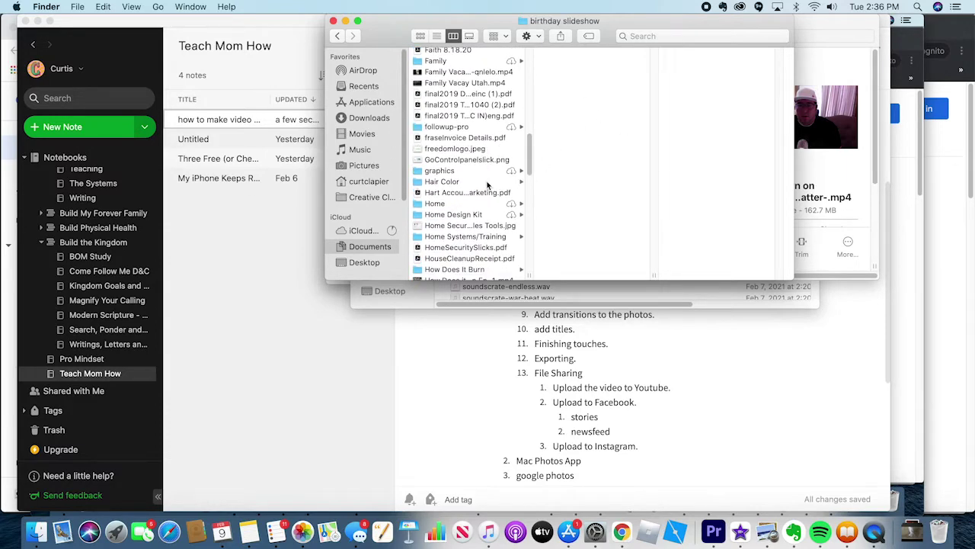
pyautogui.scroll(10, 488, 183)
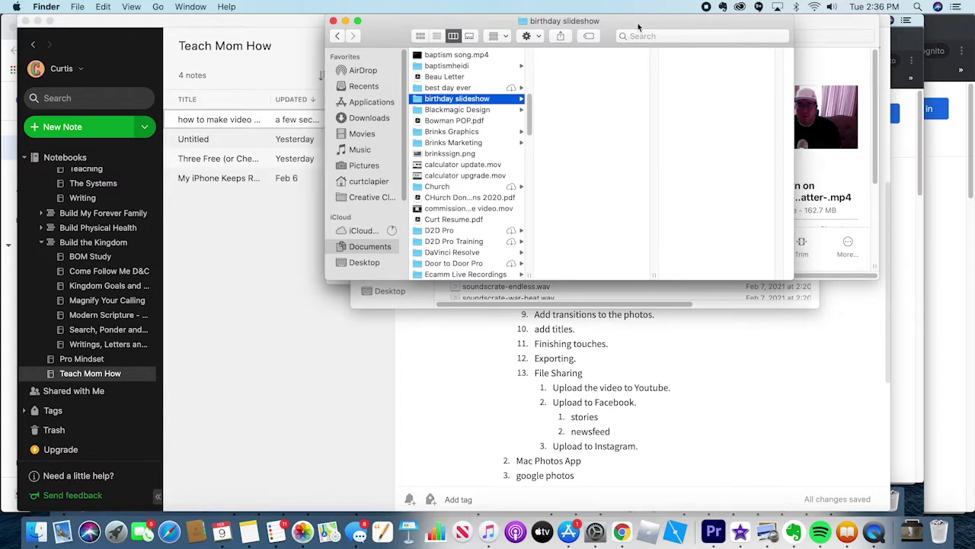
pyautogui.moveTo(638, 26); pyautogui.dragTo(322, 20)
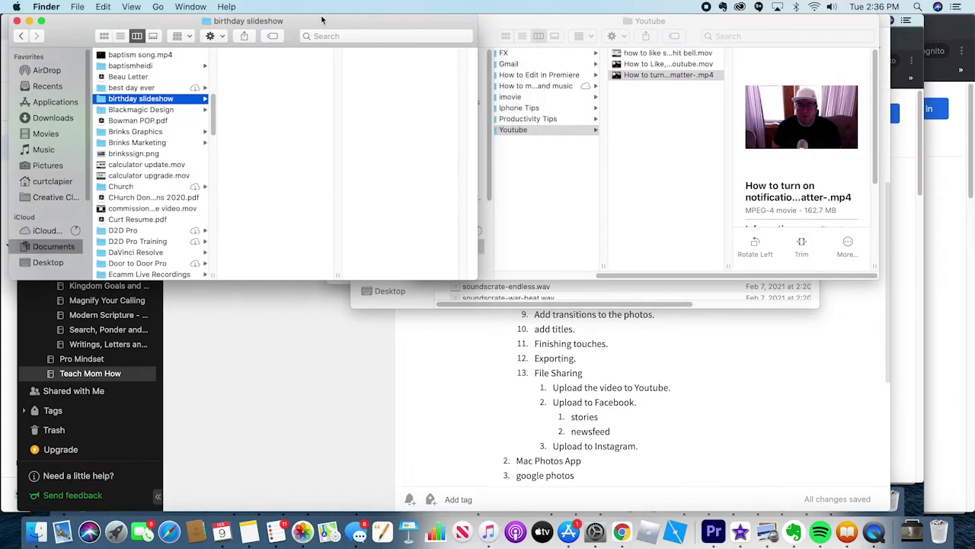
pyautogui.click(547, 25)
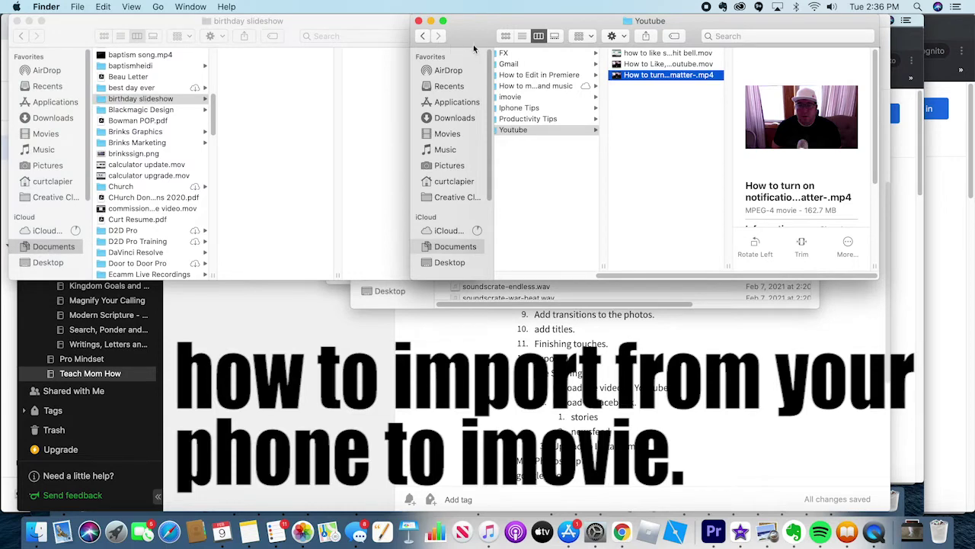
pyautogui.moveTo(474, 49); pyautogui.dragTo(553, 17)
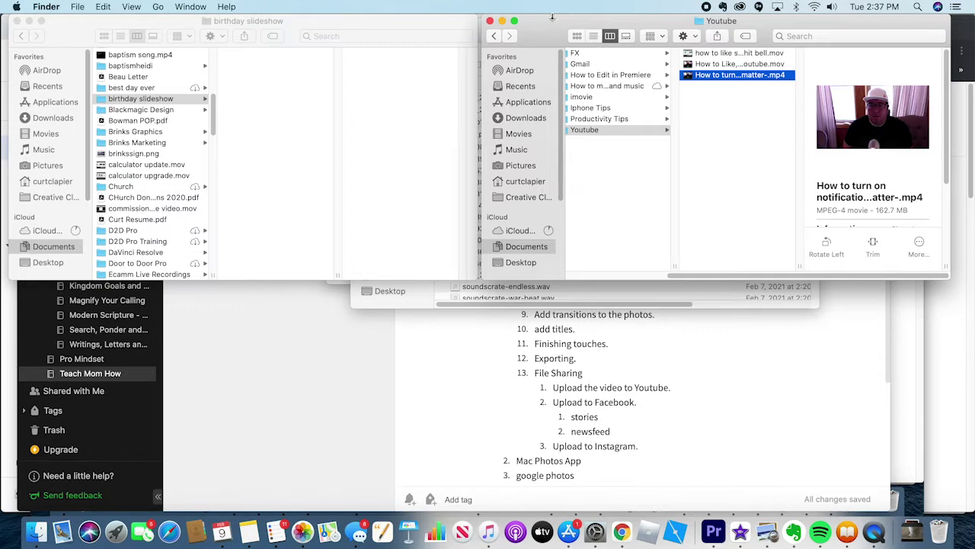
# Switch to iMovie's projects overview and look at the project types offered for creating a new project
pyautogui.click(739, 534)
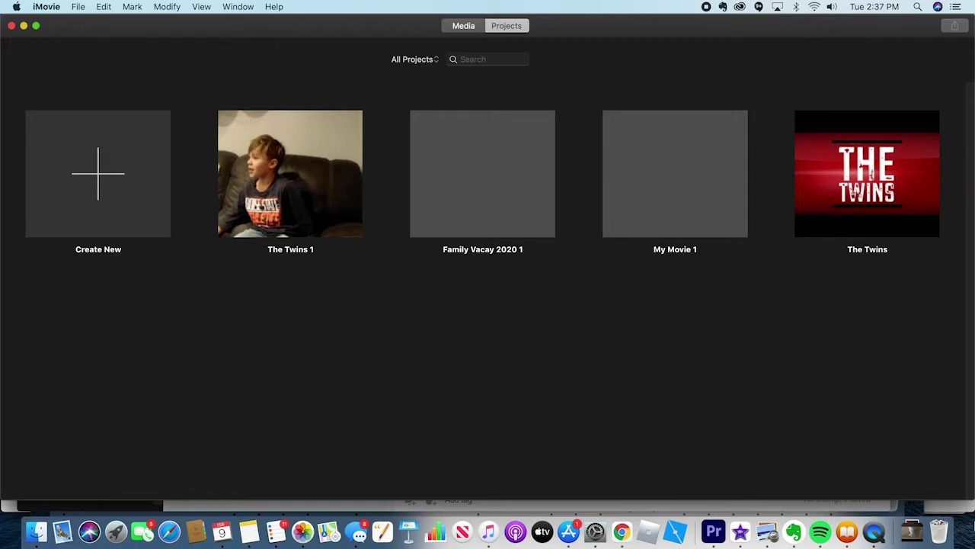
pyautogui.press('super+Tab')
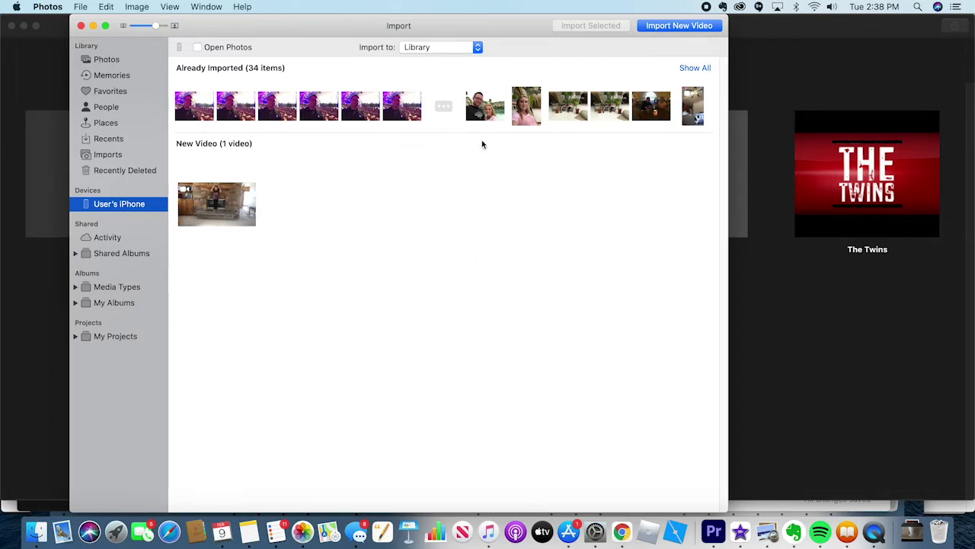
pyautogui.click(835, 353)
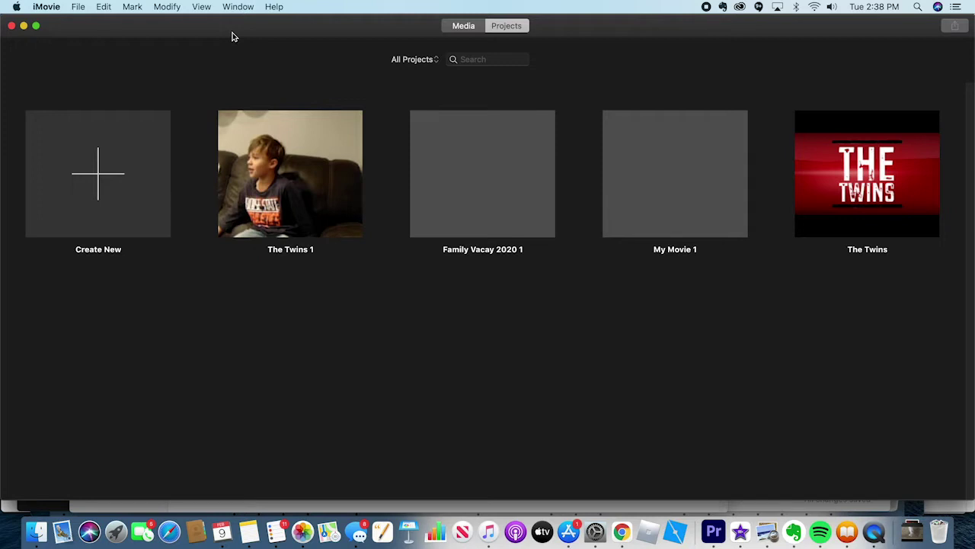
pyautogui.click(97, 181)
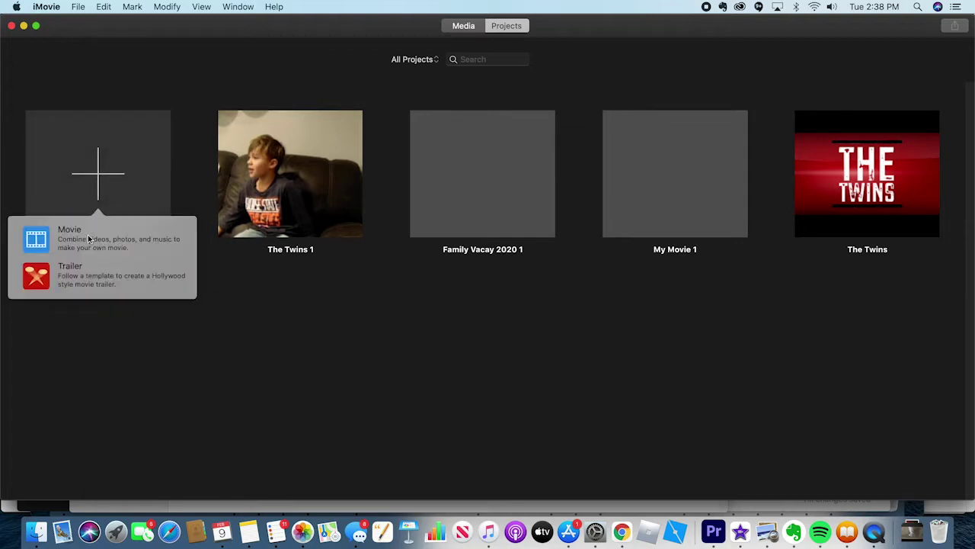
pyautogui.click(366, 324)
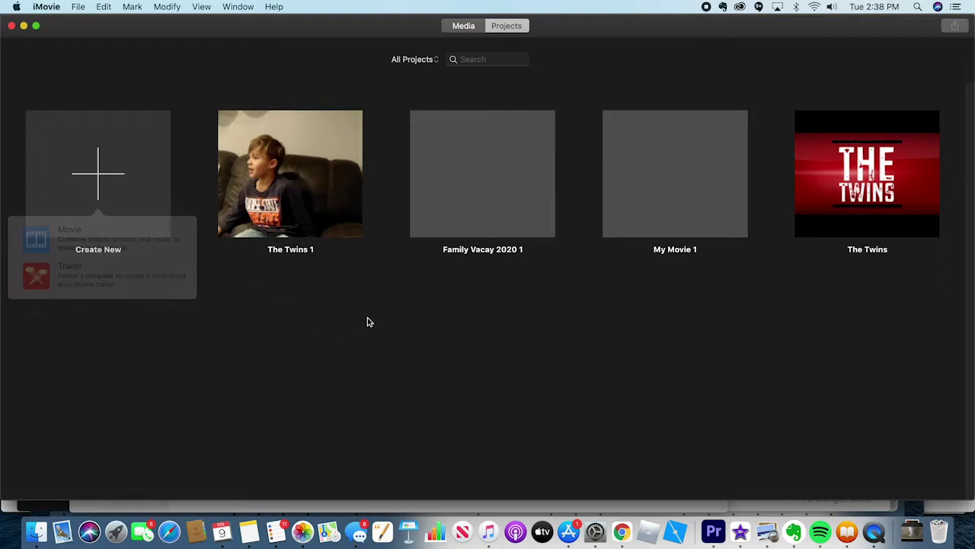
# Look into the existing The Twins 1 project, return to the projects overview and create a new Movie project
pyautogui.doubleClick(285, 183)
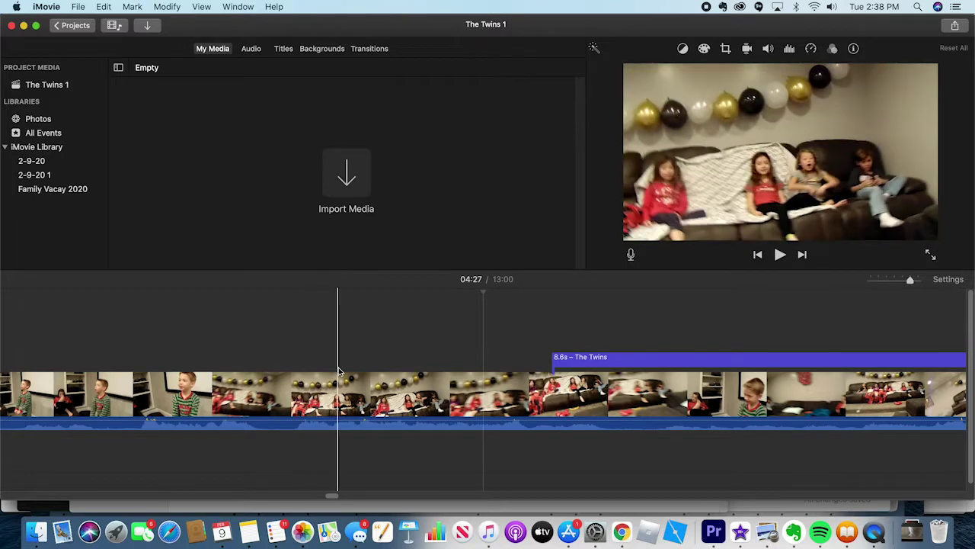
pyautogui.click(84, 27)
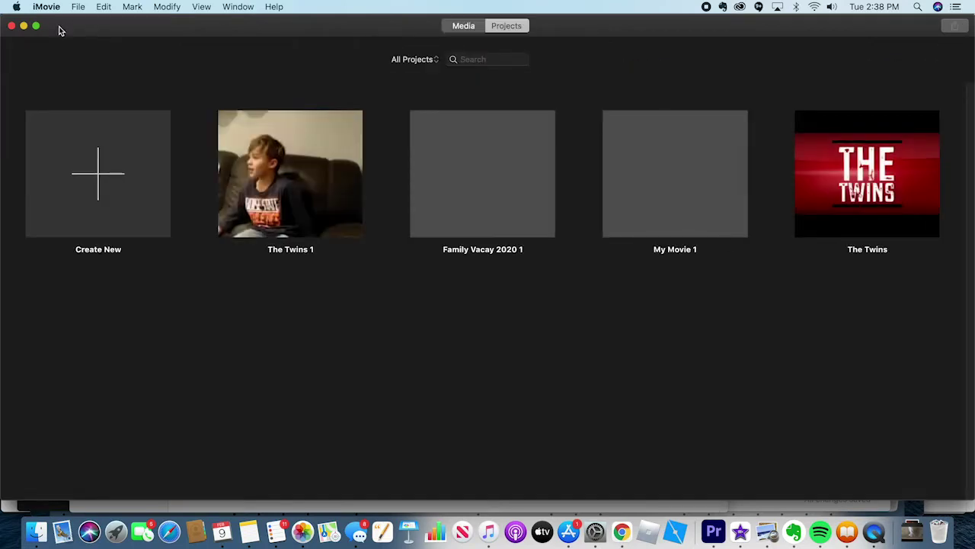
pyautogui.click(97, 188)
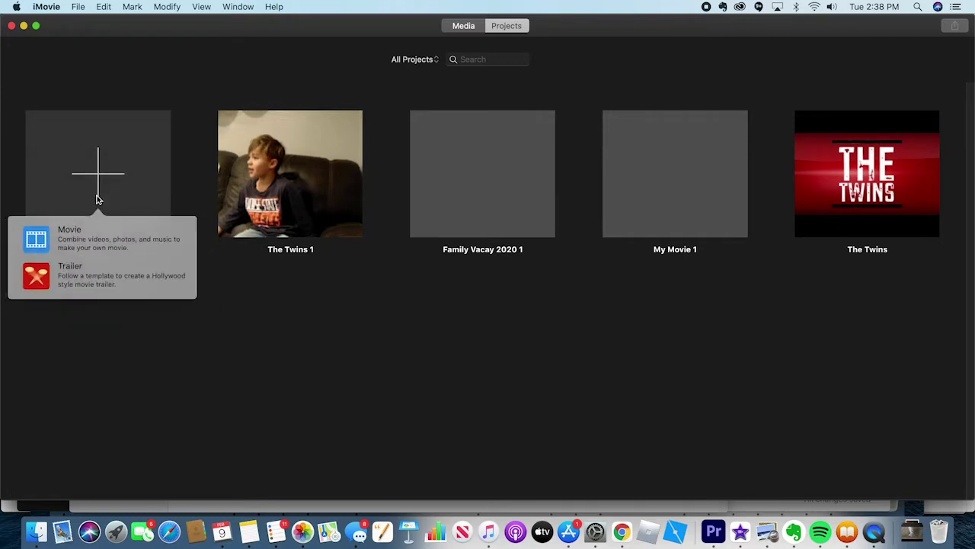
pyautogui.click(88, 239)
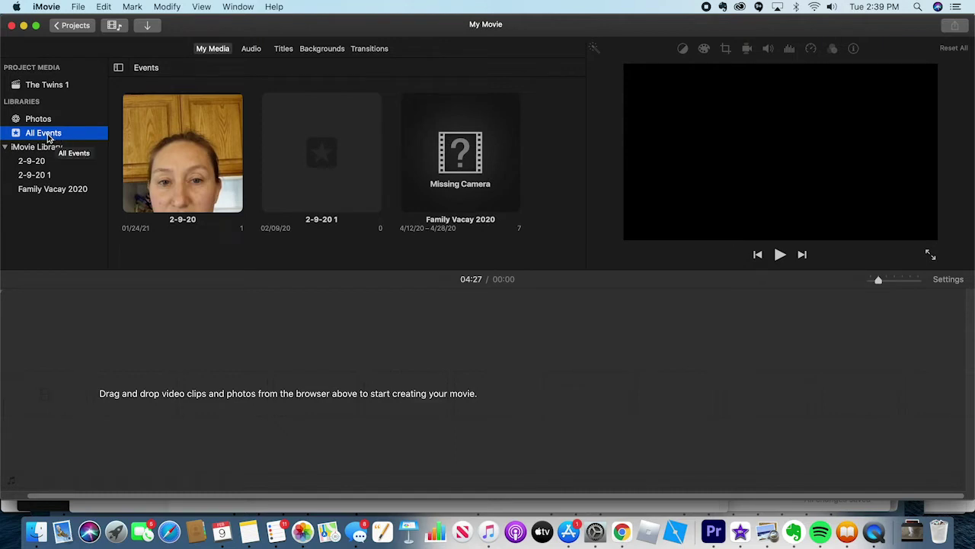
# Create a new event named "birthday slideshow" in the iMovie Library
pyautogui.click(13, 149)
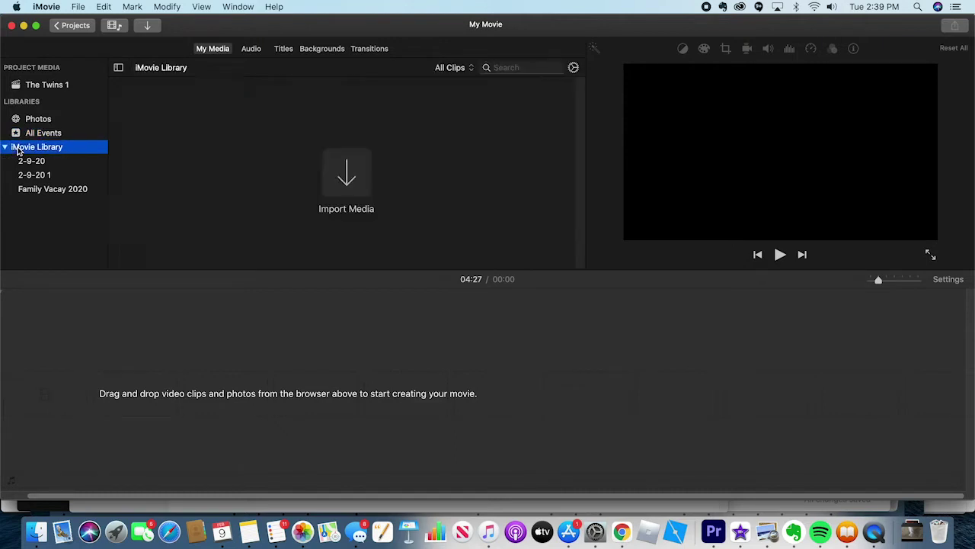
pyautogui.rightClick(24, 152)
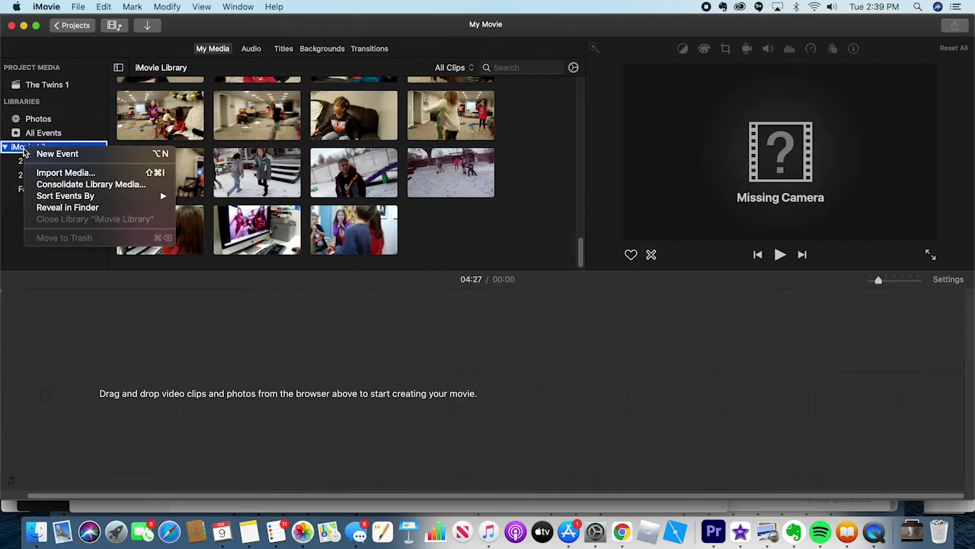
pyautogui.click(9, 160)
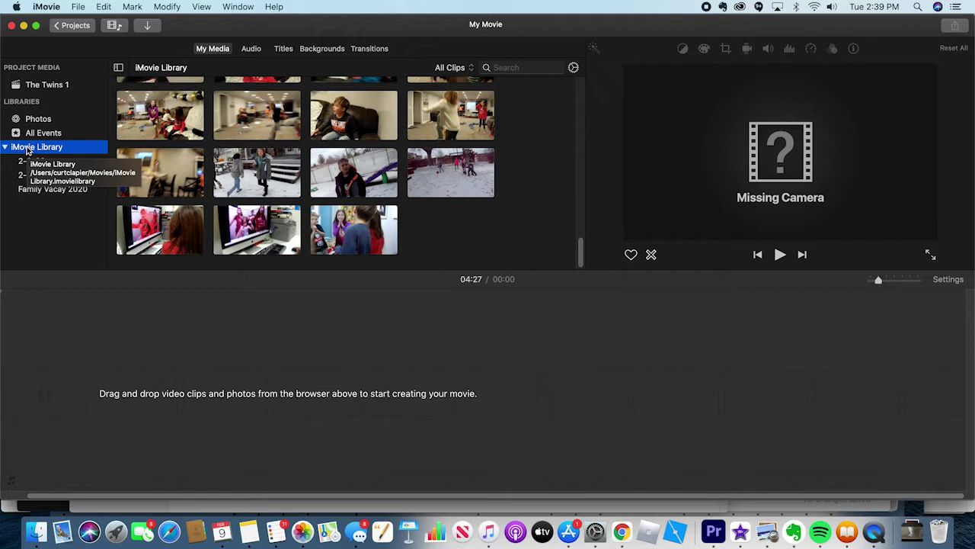
pyautogui.rightClick(28, 150)
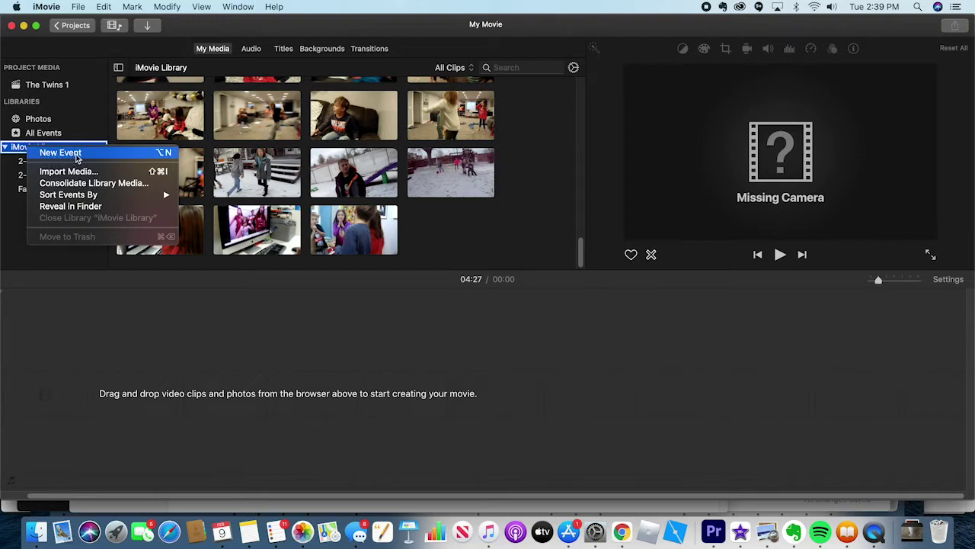
pyautogui.click(61, 153)
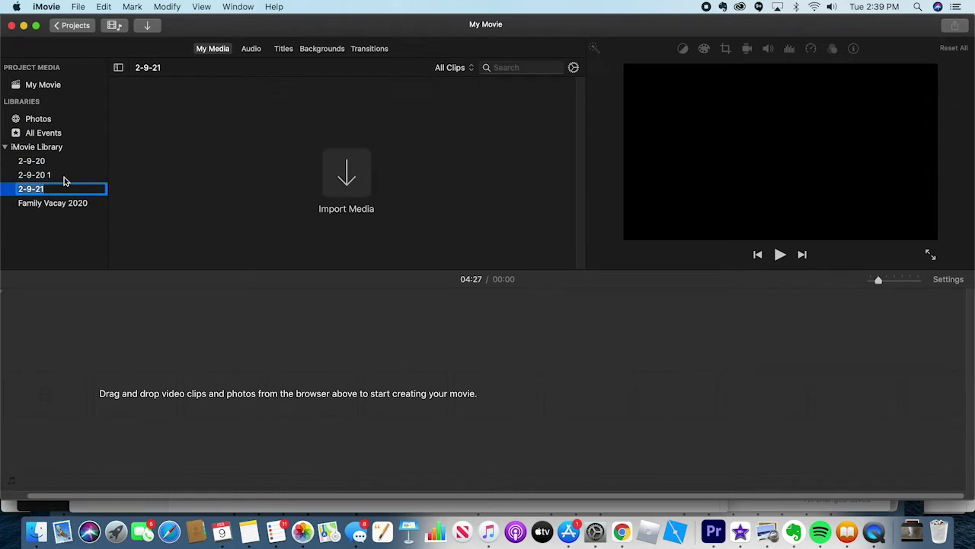
pyautogui.write('birthday slideshow')
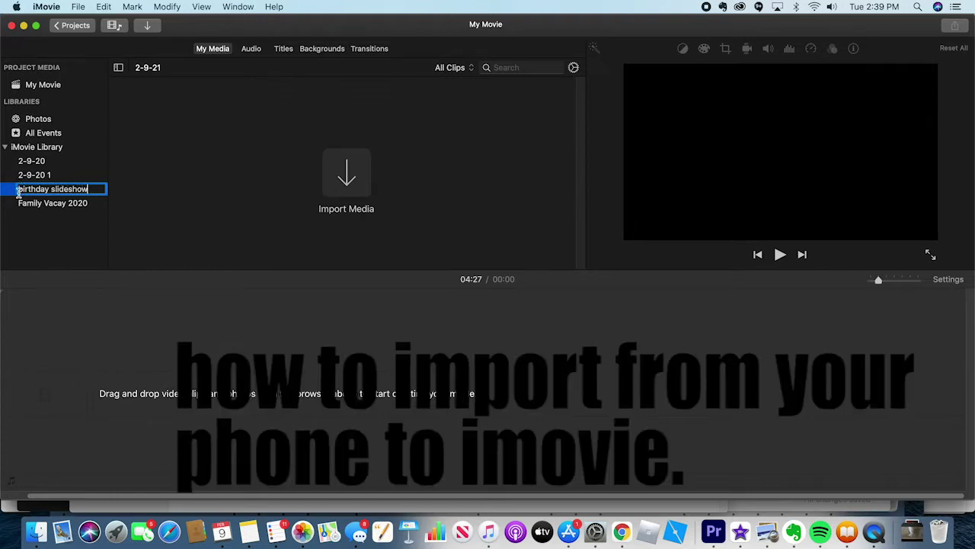
pyautogui.press('Return')
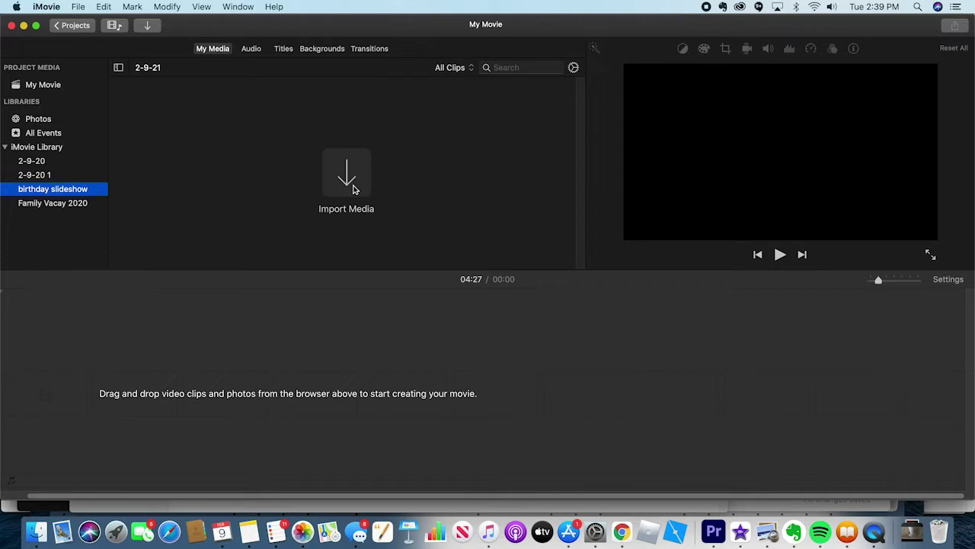
# Open media import for the birthday slideshow event, choose the connected iPhone as source and select its 2.8-second video
pyautogui.click(347, 176)
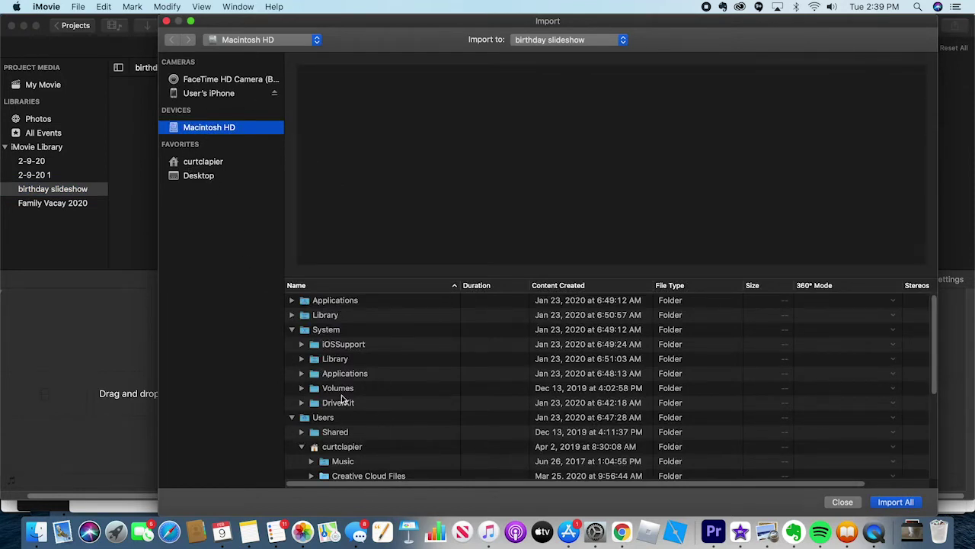
pyautogui.click(207, 95)
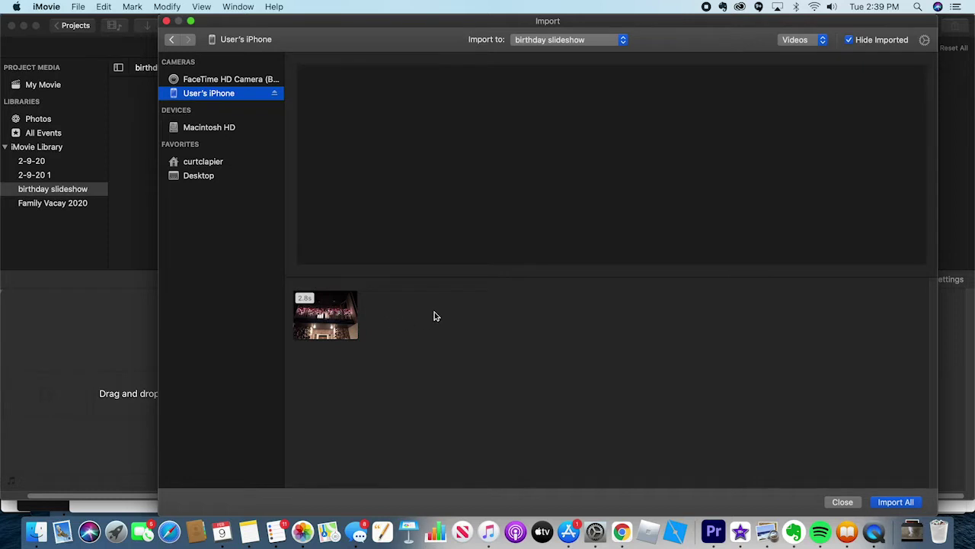
pyautogui.click(334, 337)
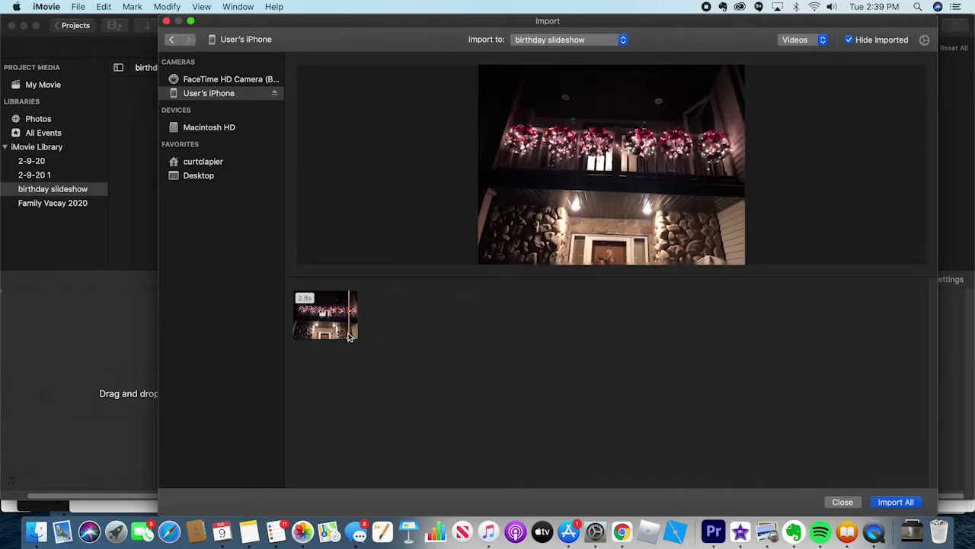
pyautogui.click(348, 336)
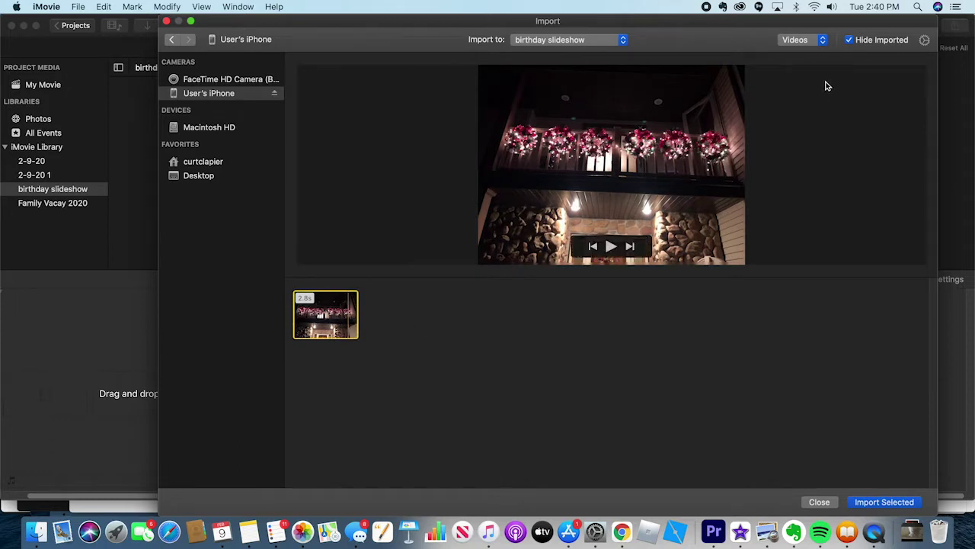
# Show All Clips from the iPhone in the import window and look through the photos and video
pyautogui.click(823, 41)
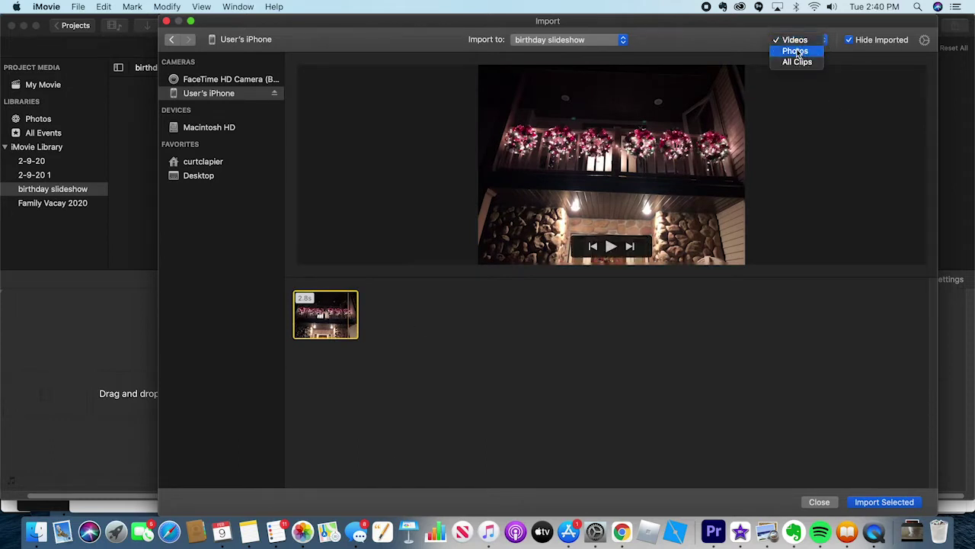
pyautogui.click(797, 62)
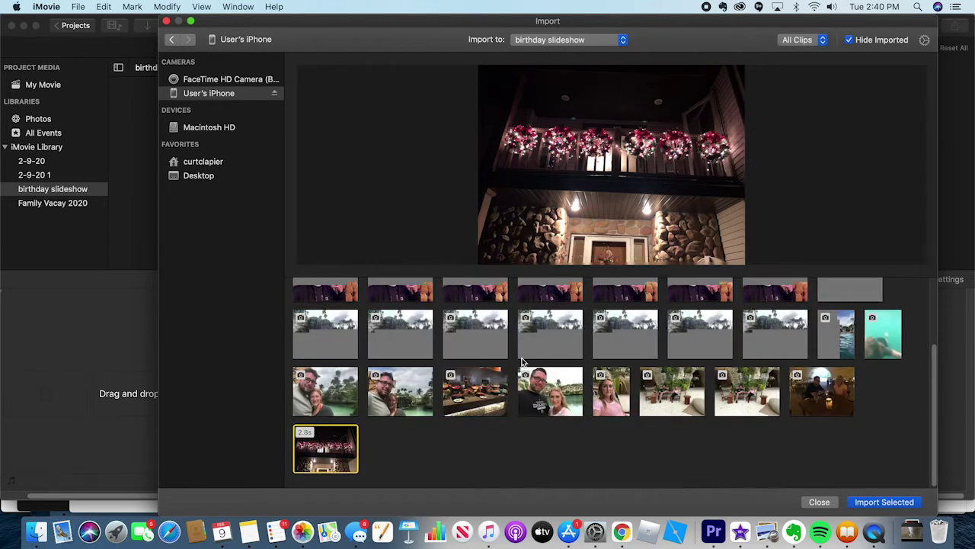
pyautogui.scroll(1, 556, 429)
pyautogui.scroll(3, 556, 429)
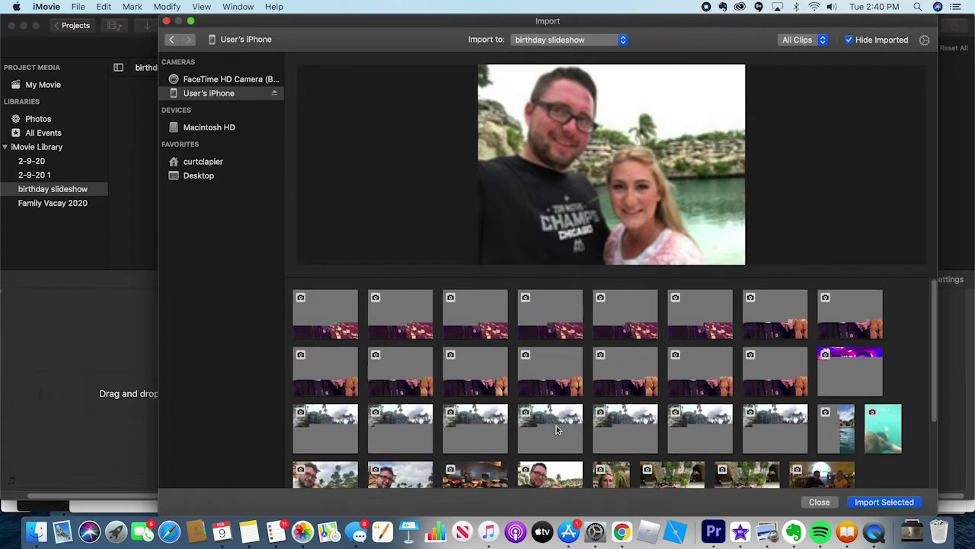
pyautogui.scroll(-3, 556, 429)
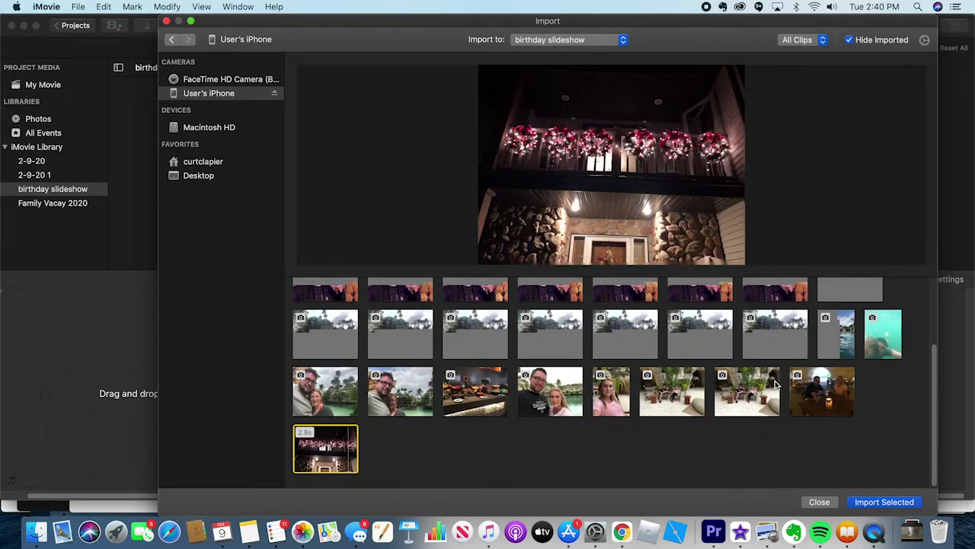
# Limit the iPhone media to Photos, turn off Hide Imported and look through the pictures
pyautogui.click(820, 41)
pyautogui.click(796, 29)
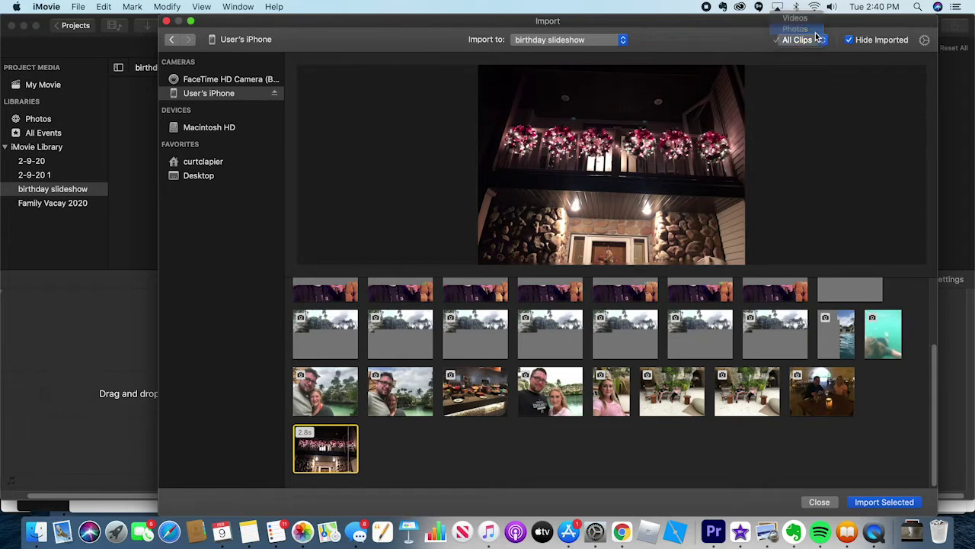
pyautogui.scroll(2, 713, 371)
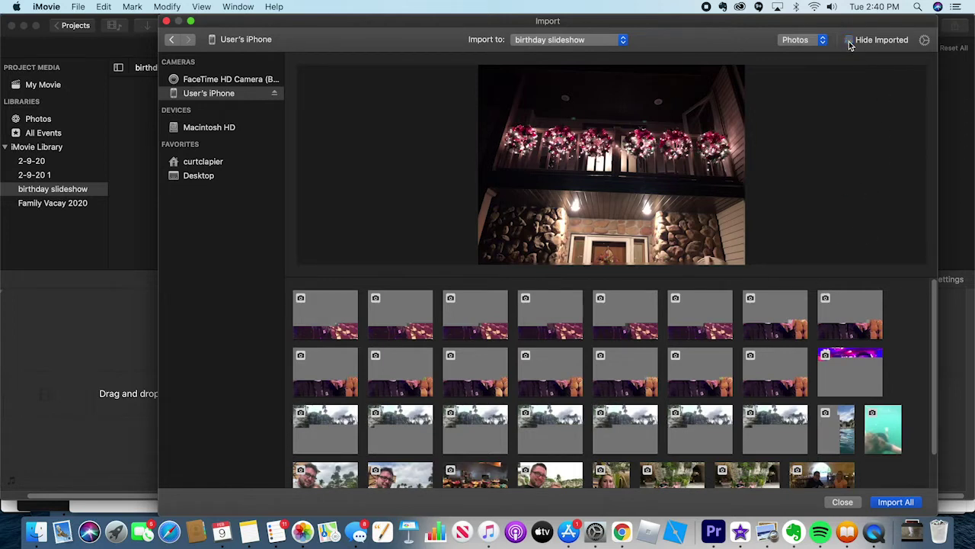
pyautogui.scroll(-2, 791, 304)
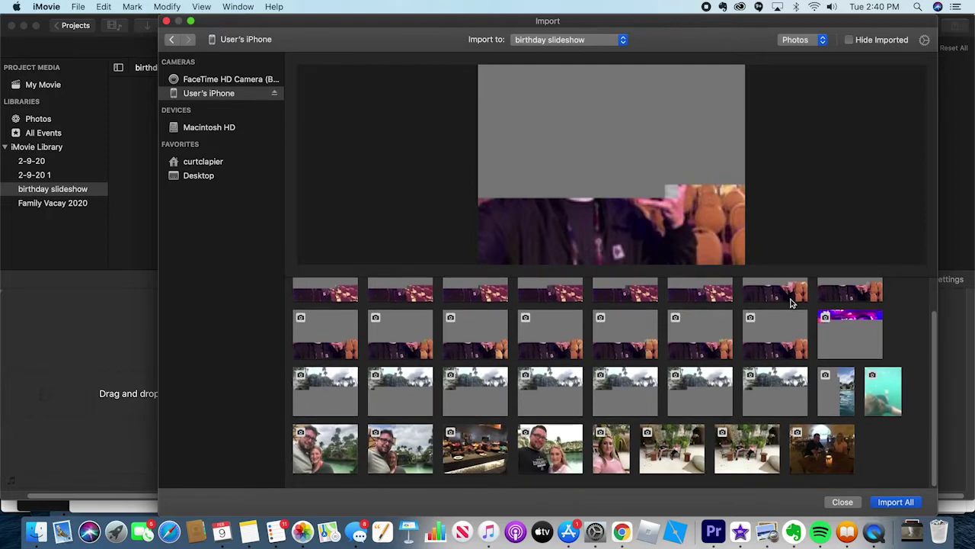
pyautogui.scroll(2, 790, 313)
# Compare the iPhone's Videos and Photos listings and set the import filter to All Clips
pyautogui.click(806, 42)
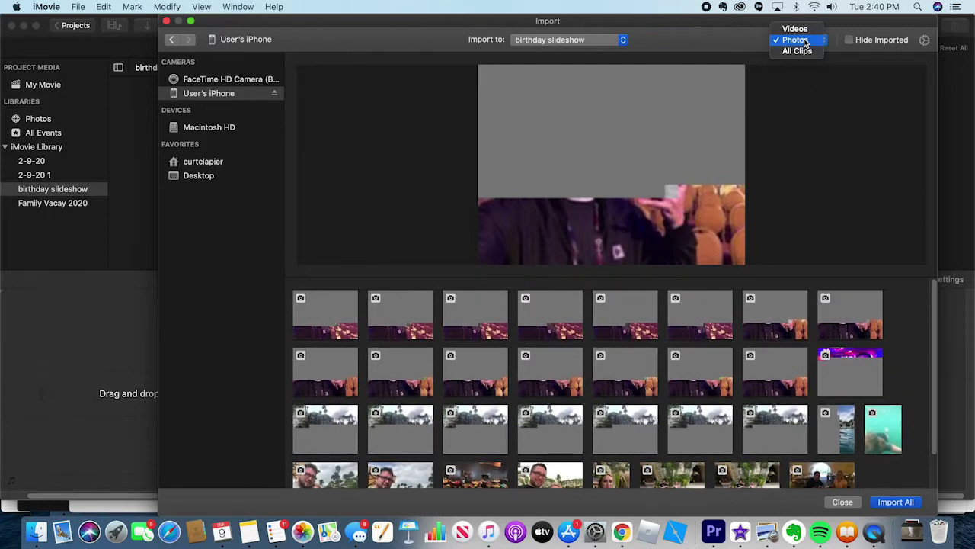
pyautogui.click(795, 29)
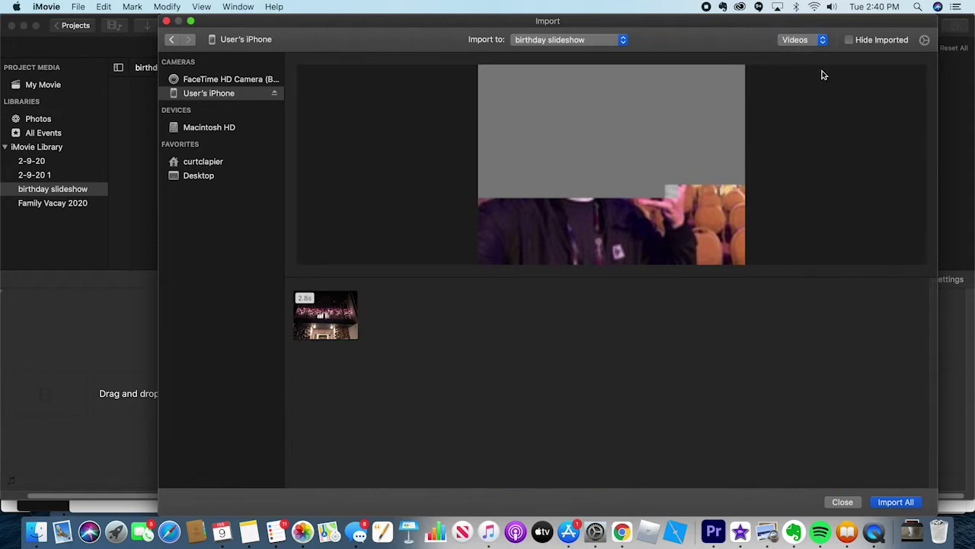
pyautogui.click(847, 40)
pyautogui.click(821, 42)
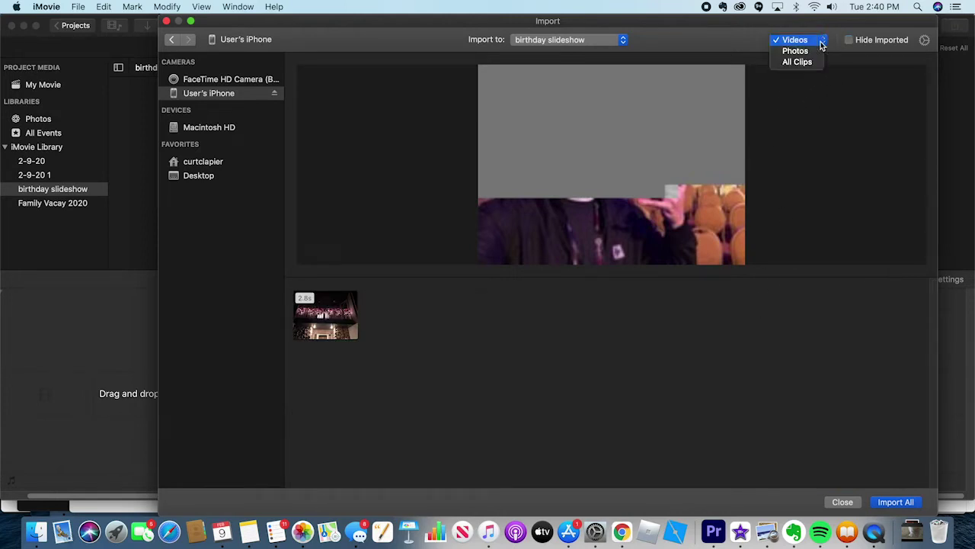
pyautogui.click(815, 58)
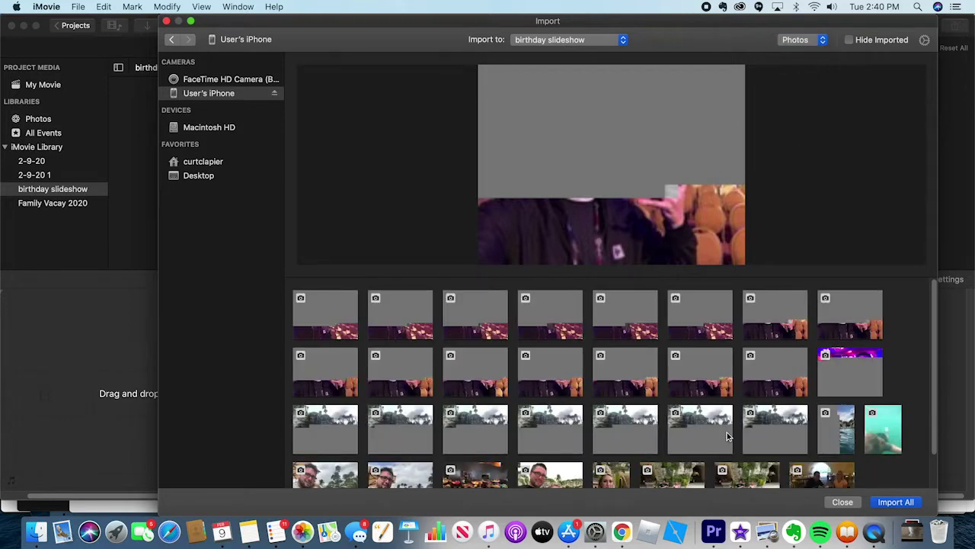
pyautogui.scroll(-2, 726, 434)
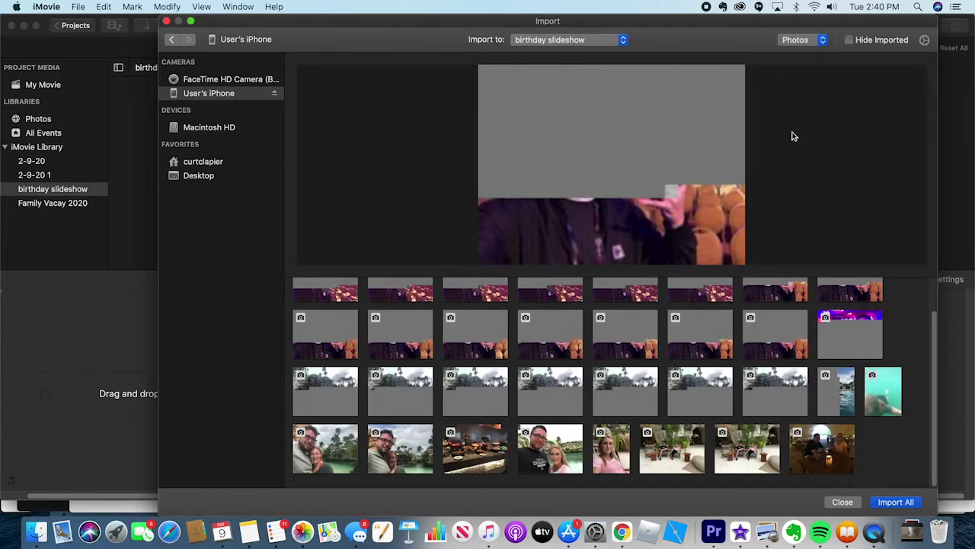
pyautogui.click(811, 44)
pyautogui.click(811, 51)
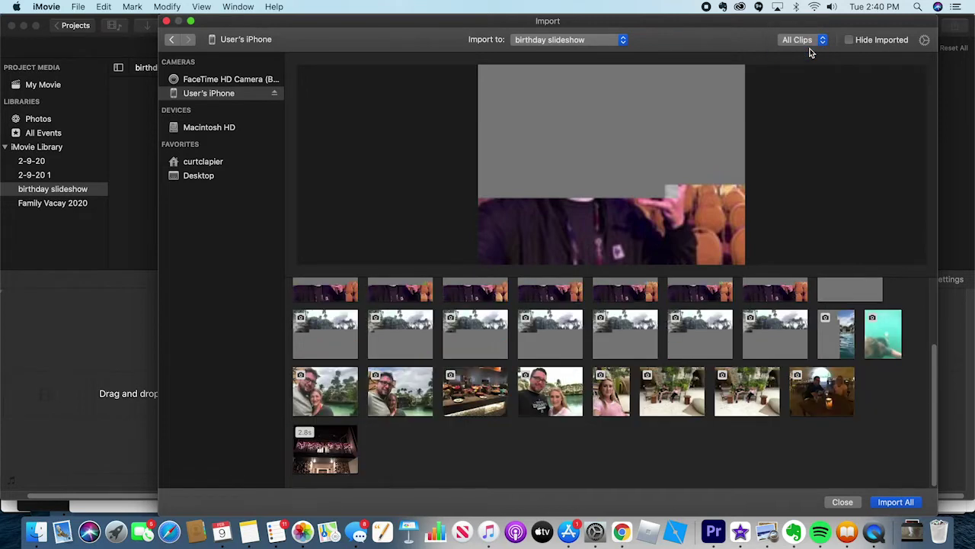
# Select the iPhone's 2.8-second video and then several photos one at a time, previewing each, and clear the selection
pyautogui.click(342, 455)
pyautogui.click(435, 458)
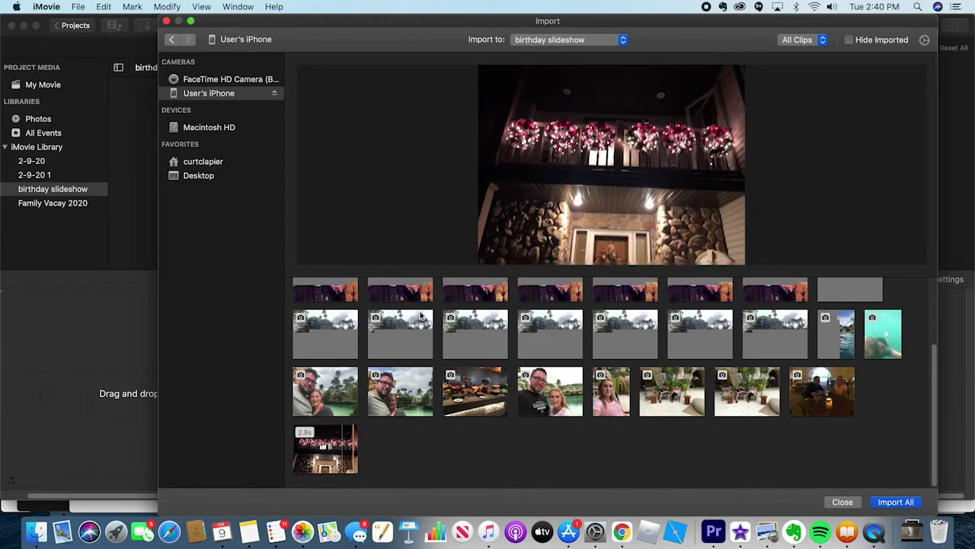
pyautogui.click(245, 98)
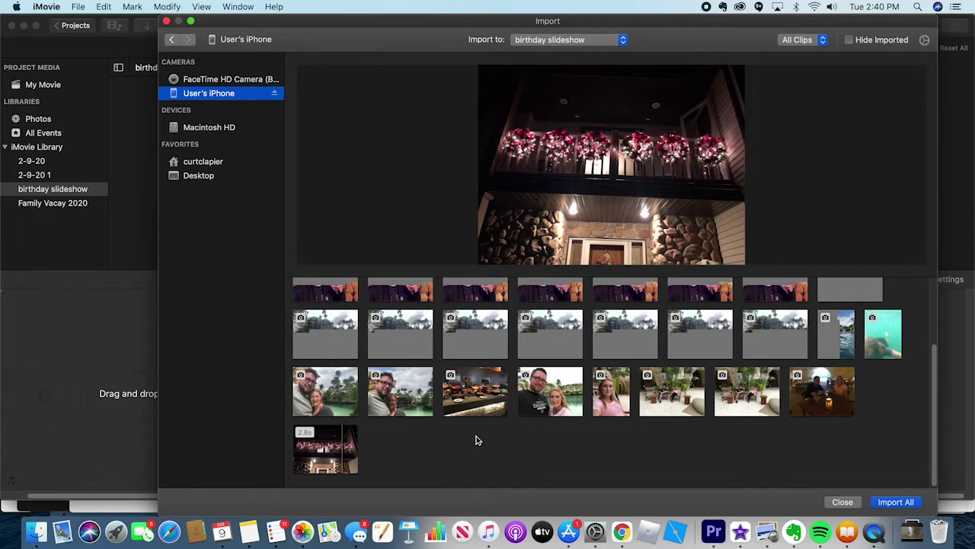
pyautogui.click(339, 447)
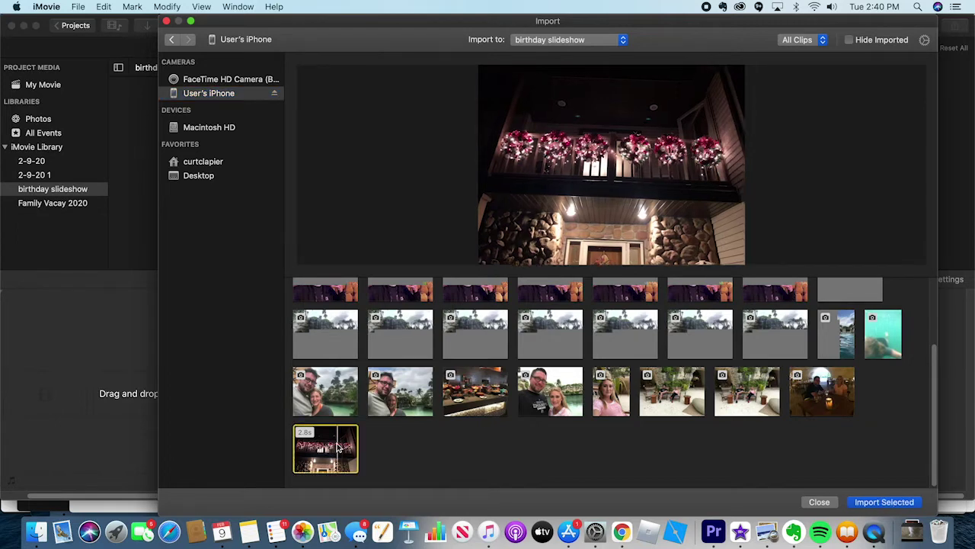
pyautogui.click(398, 397)
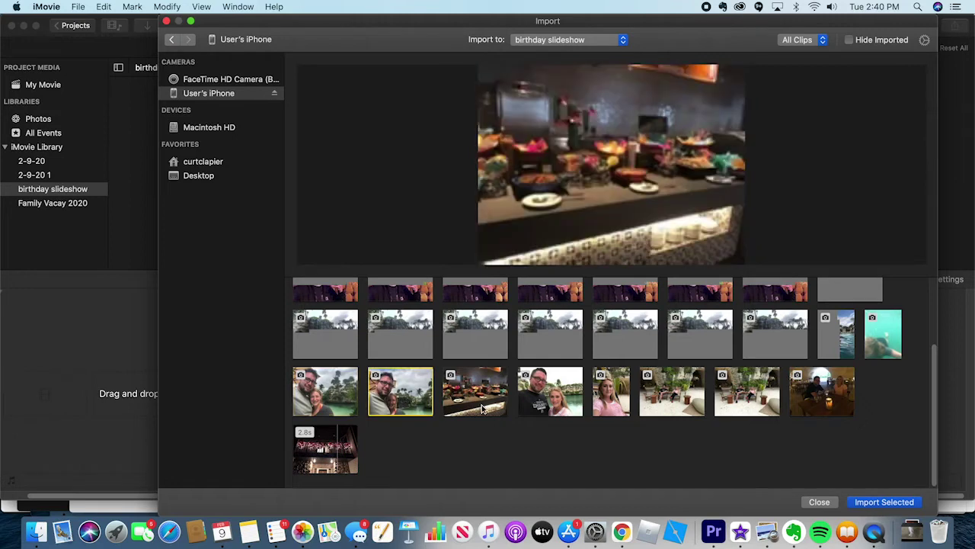
pyautogui.click(482, 409)
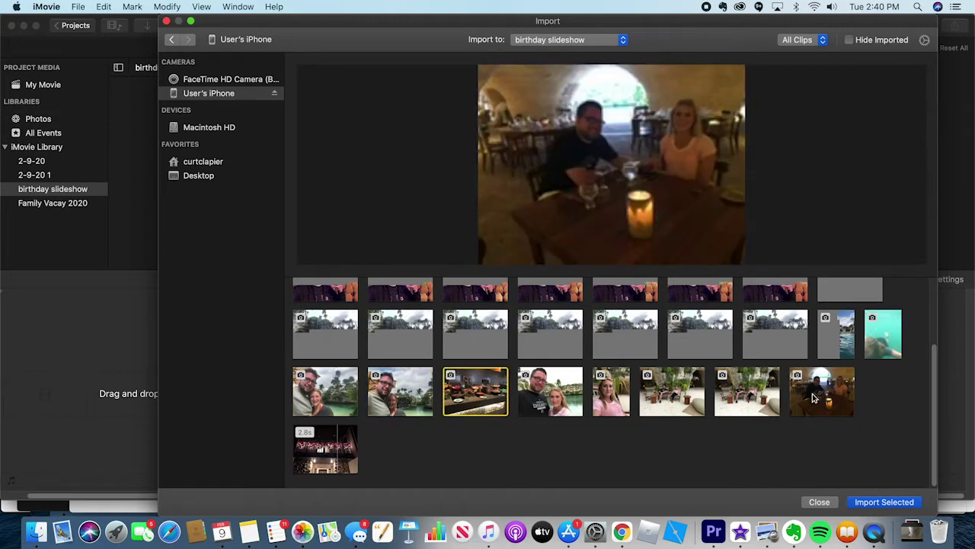
pyautogui.click(813, 397)
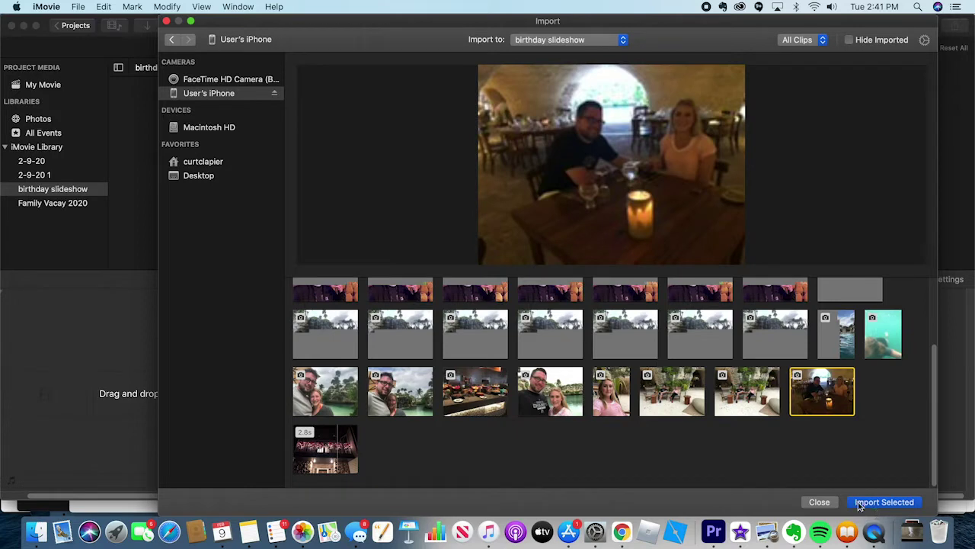
pyautogui.scroll(3, 642, 461)
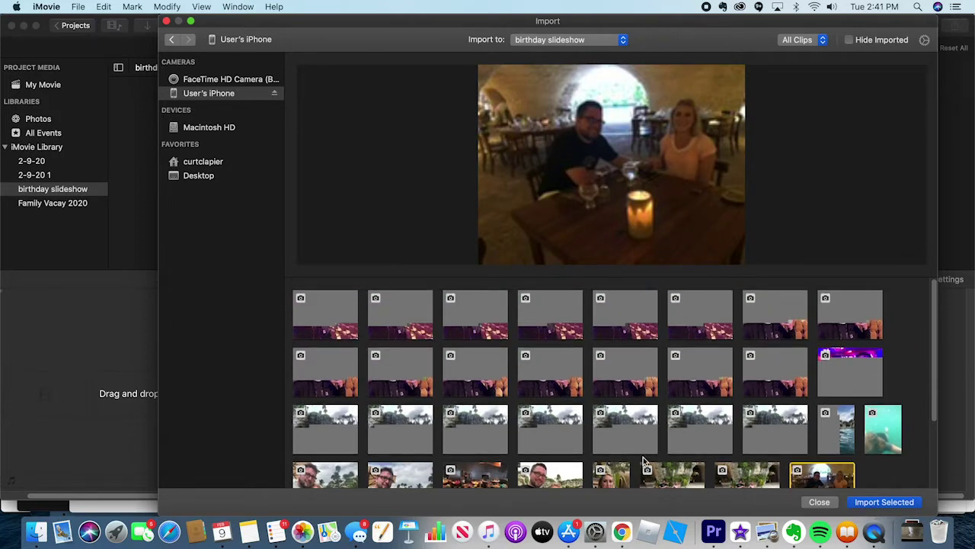
pyautogui.click(888, 467)
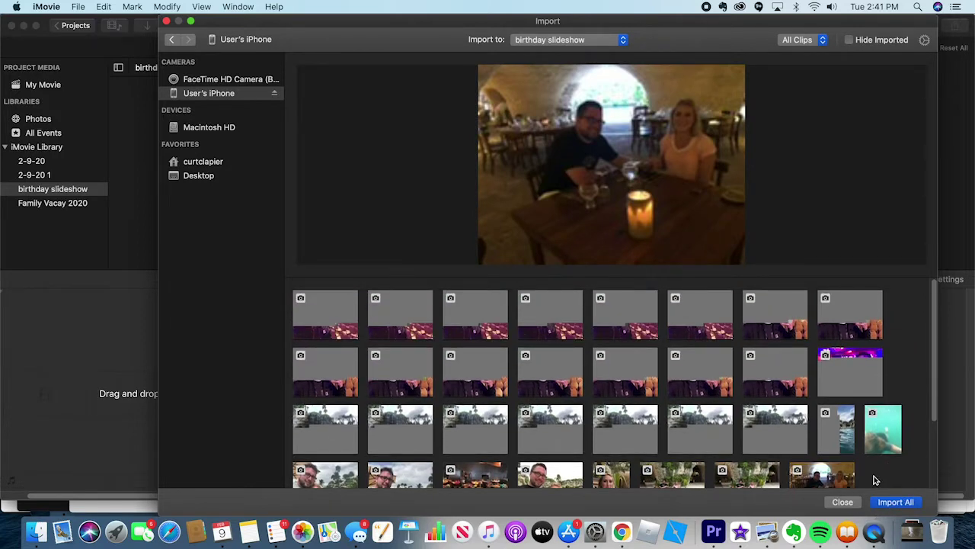
pyautogui.scroll(-3, 874, 480)
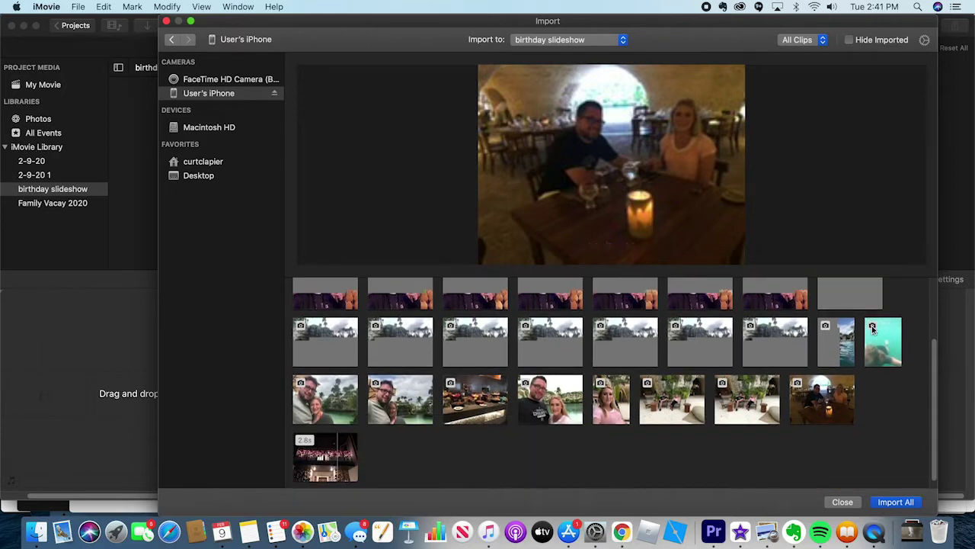
pyautogui.scroll(1, 363, 472)
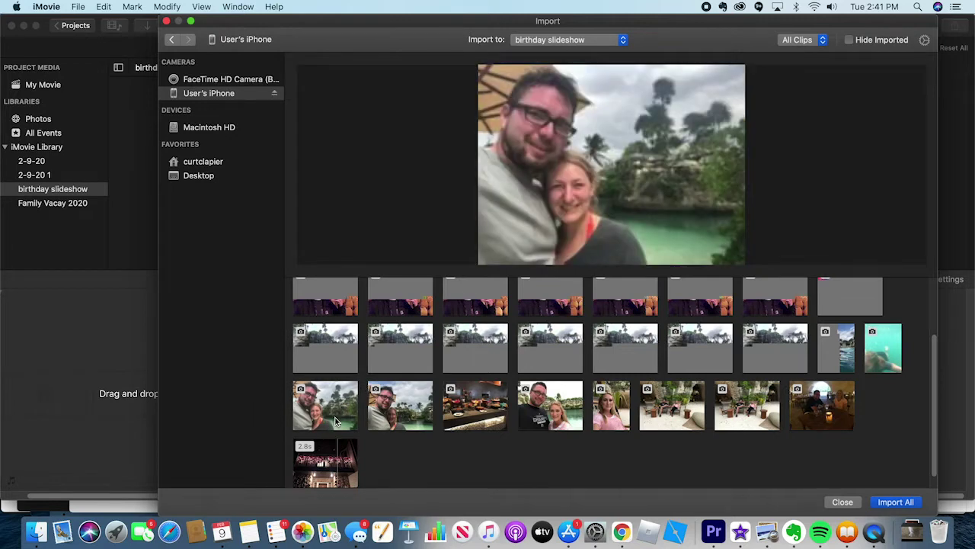
# Import the 2.8-second video and five photos, including the buffet, beach chairs and candlelit table, from the iPhone into the birthday slideshow event
pyautogui.click(335, 421)
pyautogui.keyDown('super'); pyautogui.click(448, 429); pyautogui.keyUp('super')
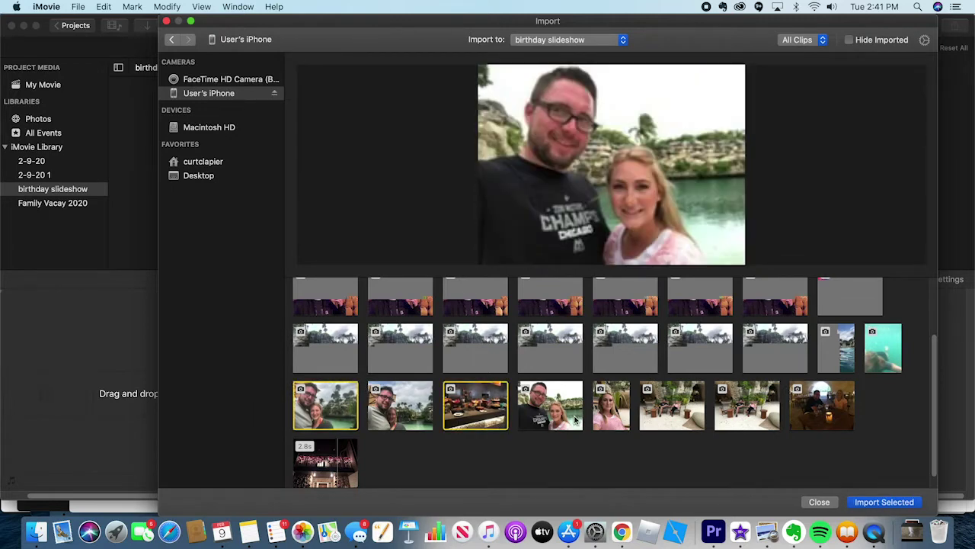
pyautogui.keyDown('super'); pyautogui.click(575, 420); pyautogui.keyUp('super')
pyautogui.keyDown('super'); pyautogui.click(327, 463); pyautogui.keyUp('super')
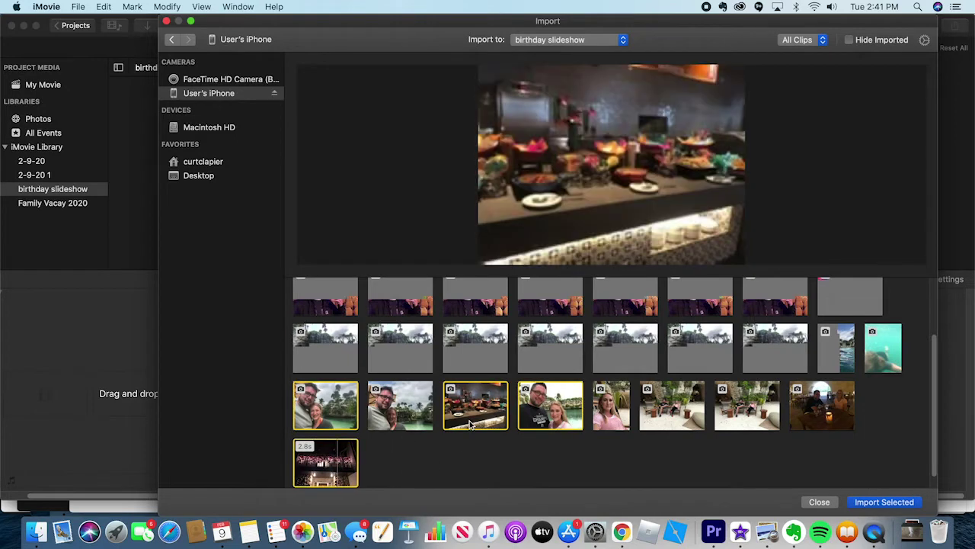
pyautogui.scroll(-1, 471, 425)
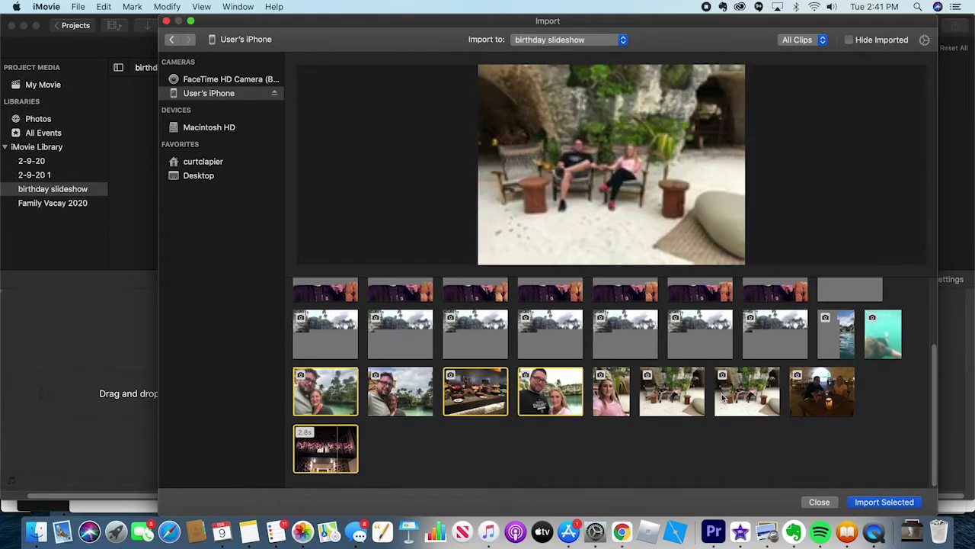
pyautogui.keyDown('super'); pyautogui.click(678, 400); pyautogui.keyUp('super')
pyautogui.keyDown('super'); pyautogui.click(816, 402); pyautogui.keyUp('super')
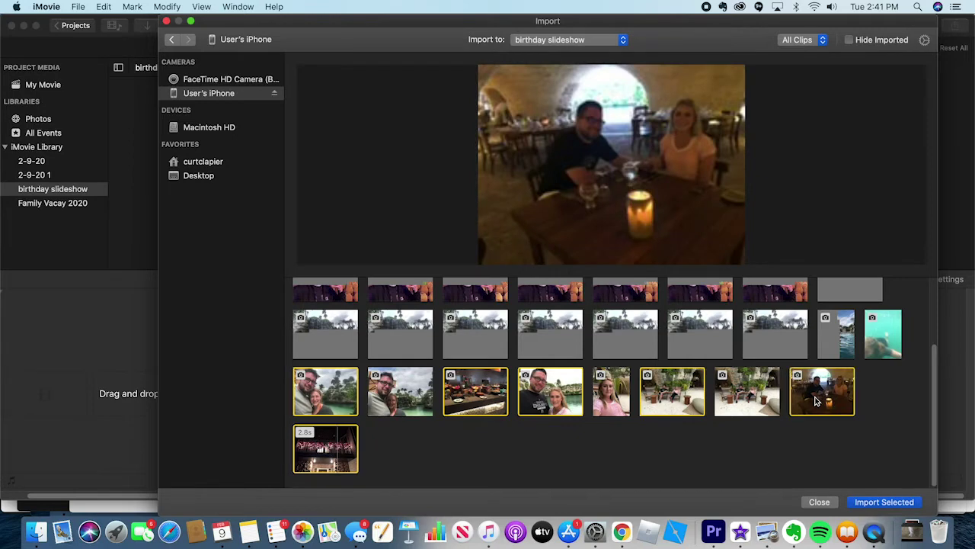
pyautogui.click(882, 501)
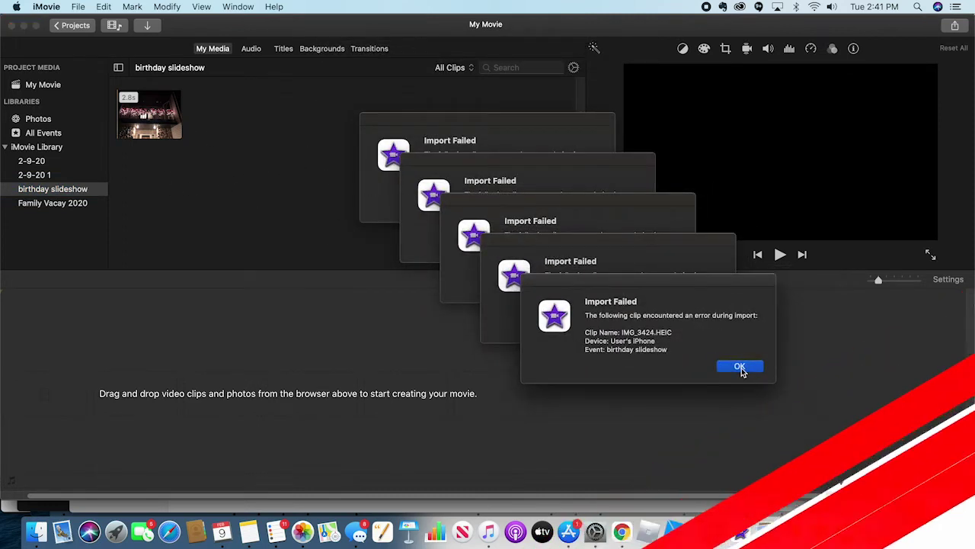
# Dismiss all the Import Failed alerts, checking the clip name and file format given in the last one
pyautogui.click(741, 369)
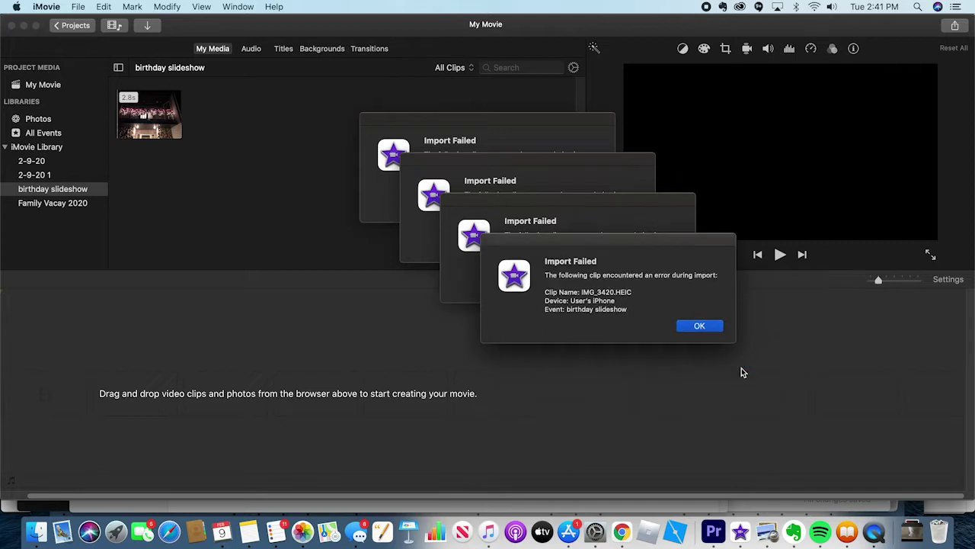
pyautogui.click(698, 329)
pyautogui.click(657, 286)
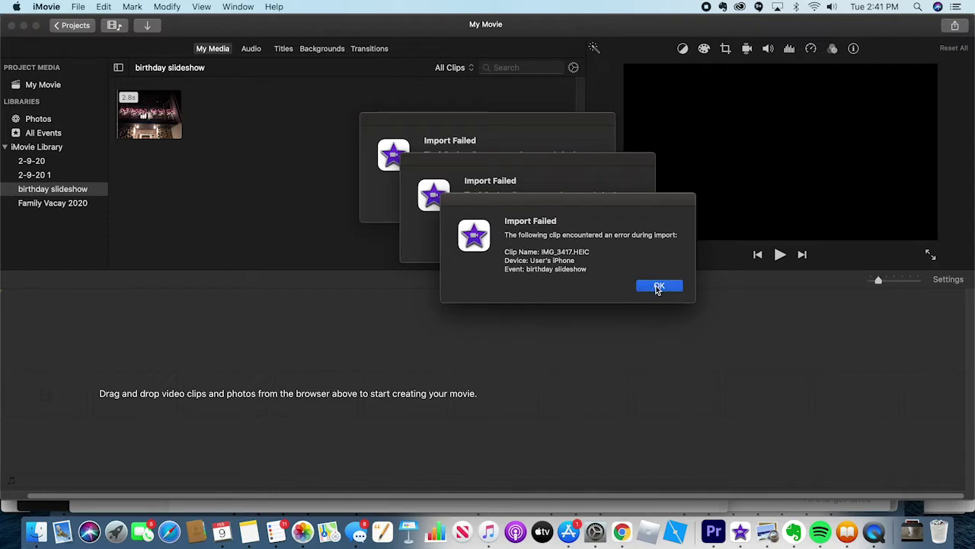
pyautogui.click(610, 248)
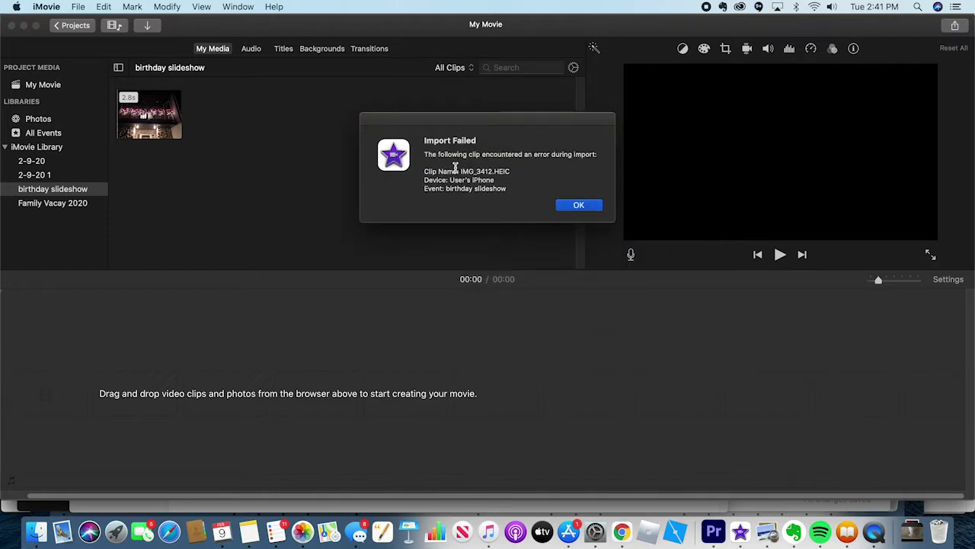
pyautogui.moveTo(458, 171); pyautogui.dragTo(529, 171)
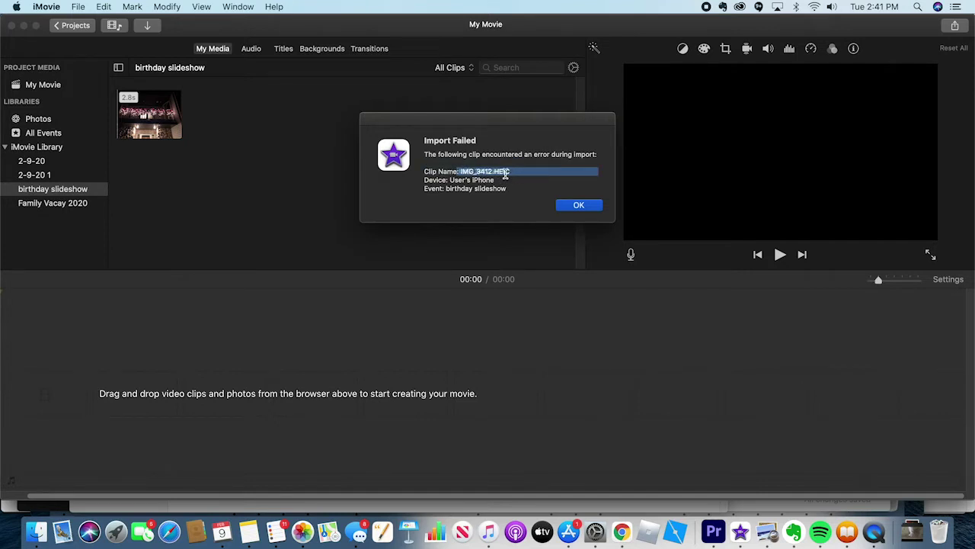
pyautogui.click(508, 171)
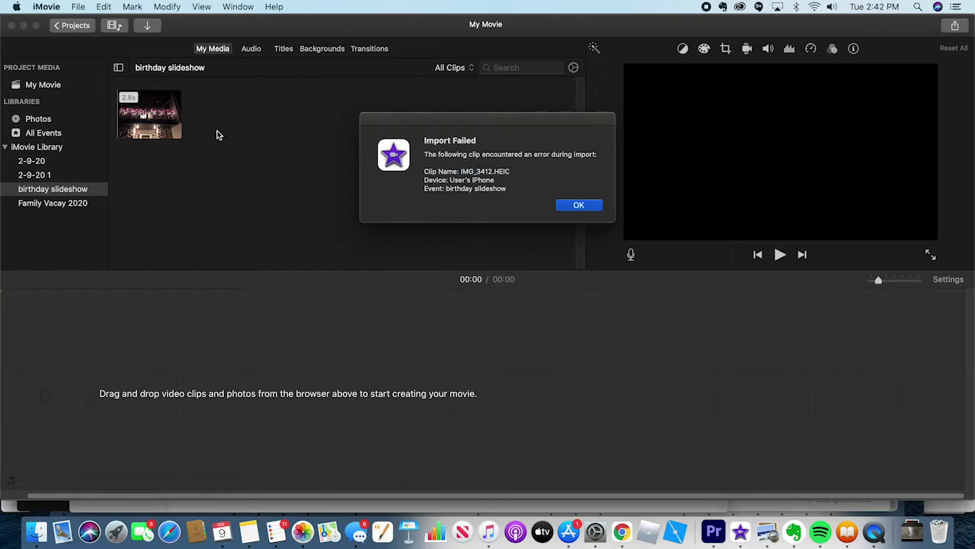
pyautogui.click(579, 206)
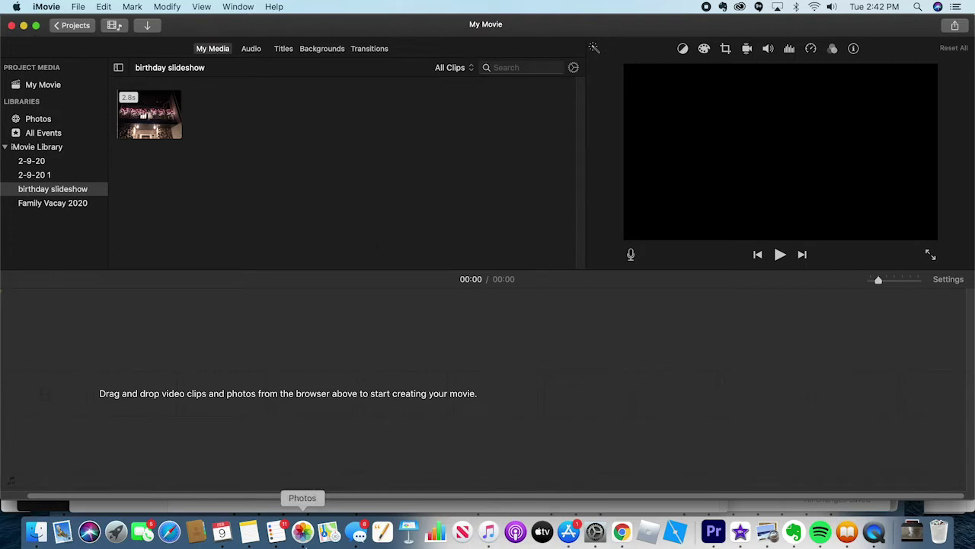
# Switch to the Photos app, show the whole photo library and look through the December 2020 pictures
pyautogui.click(303, 534)
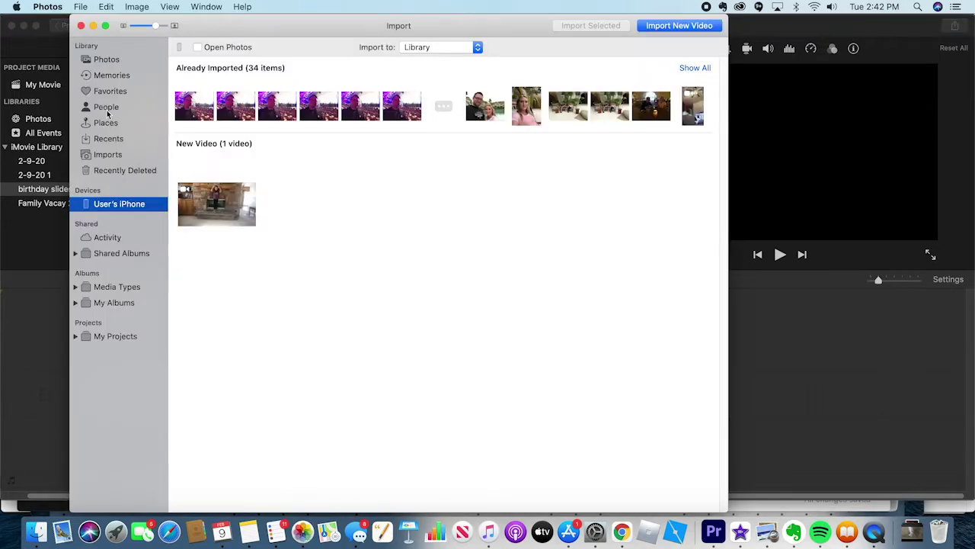
pyautogui.click(122, 64)
pyautogui.scroll(-5, 392, 327)
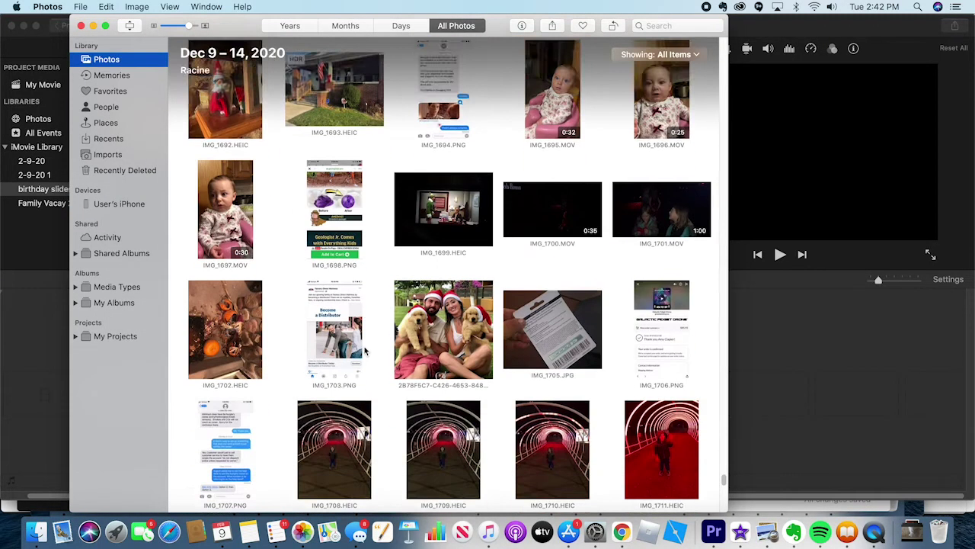
pyautogui.scroll(-15, 365, 351)
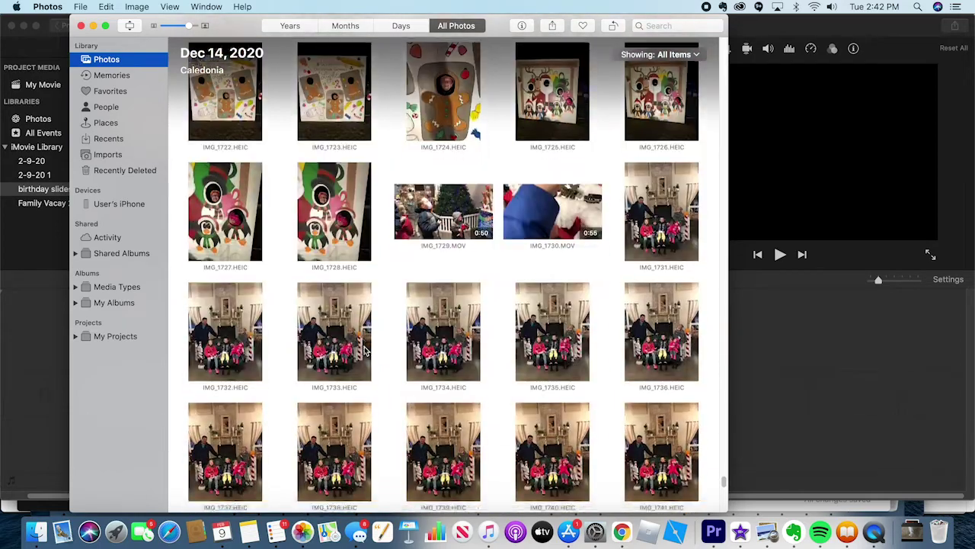
pyautogui.scroll(-20, 365, 351)
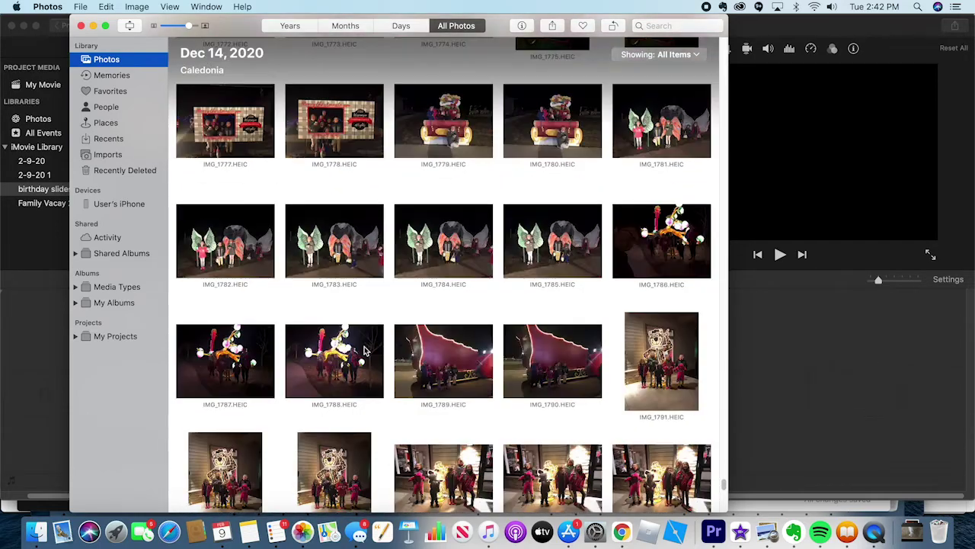
pyautogui.scroll(-20, 365, 351)
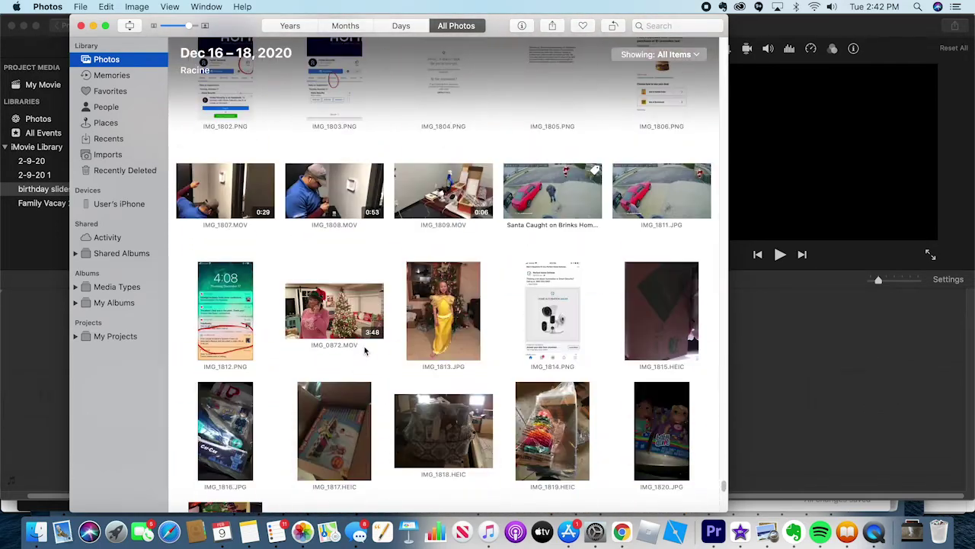
pyautogui.scroll(-10, 365, 351)
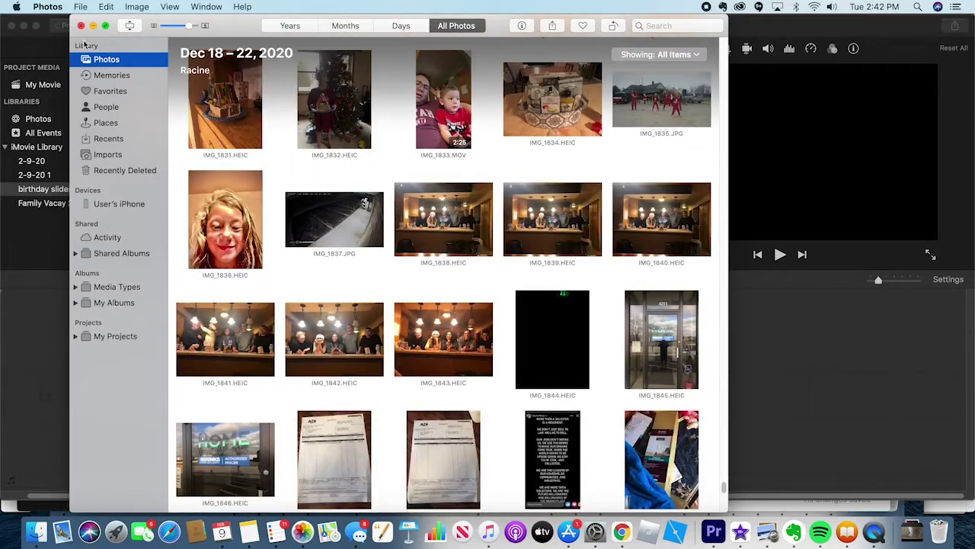
# Check the iPhone's import listing in Photos and return to the December 18–21, 2020 pictures in the library
pyautogui.click(133, 209)
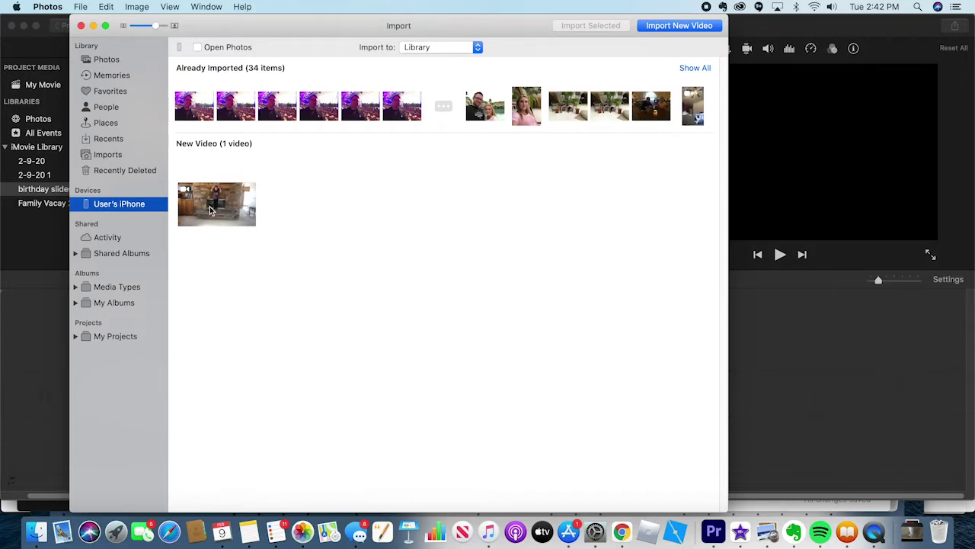
pyautogui.click(114, 61)
pyautogui.scroll(3, 465, 305)
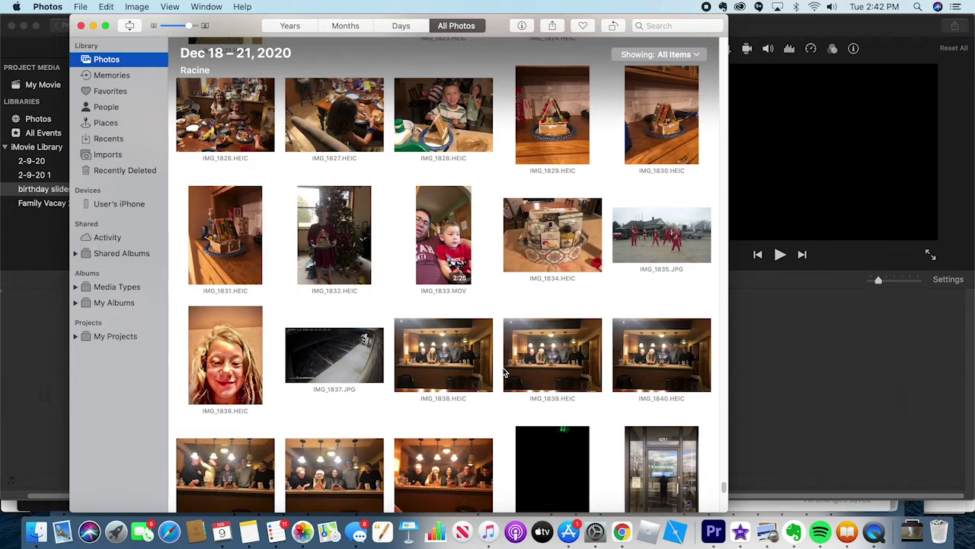
# Select the eight consecutive items from IMG_1831.HEIC through IMG_1838.HEIC in the photo library
pyautogui.click(240, 261)
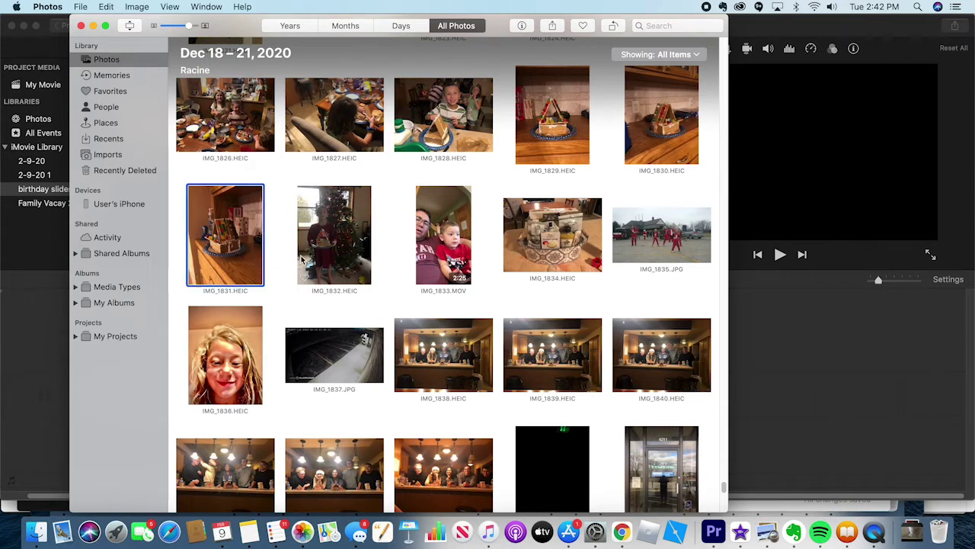
pyautogui.keyDown('super'); pyautogui.click(366, 256); pyautogui.keyUp('super')
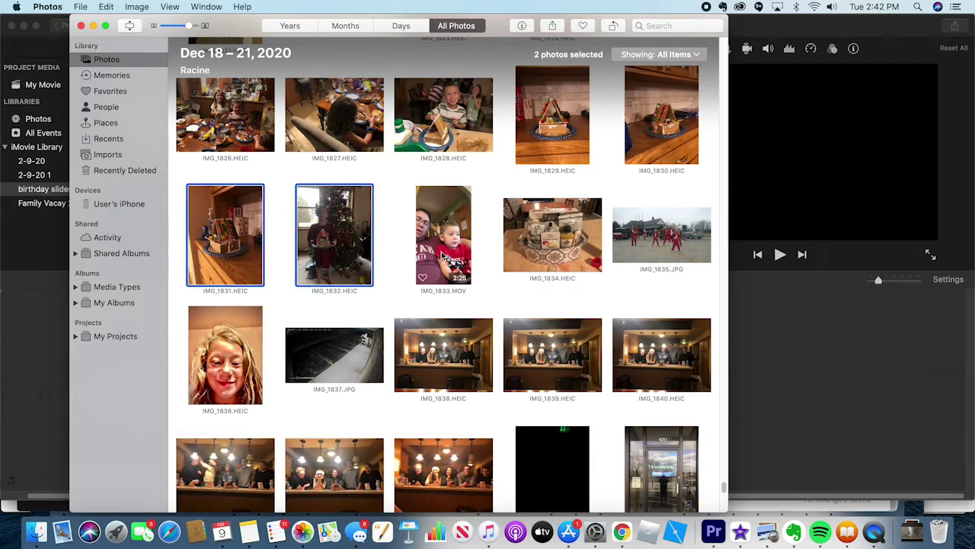
pyautogui.keyDown('super'); pyautogui.click(441, 256); pyautogui.keyUp('super')
pyautogui.keyDown('super'); pyautogui.click(563, 252); pyautogui.keyUp('super')
pyautogui.keyDown('super'); pyautogui.click(633, 258); pyautogui.keyUp('super')
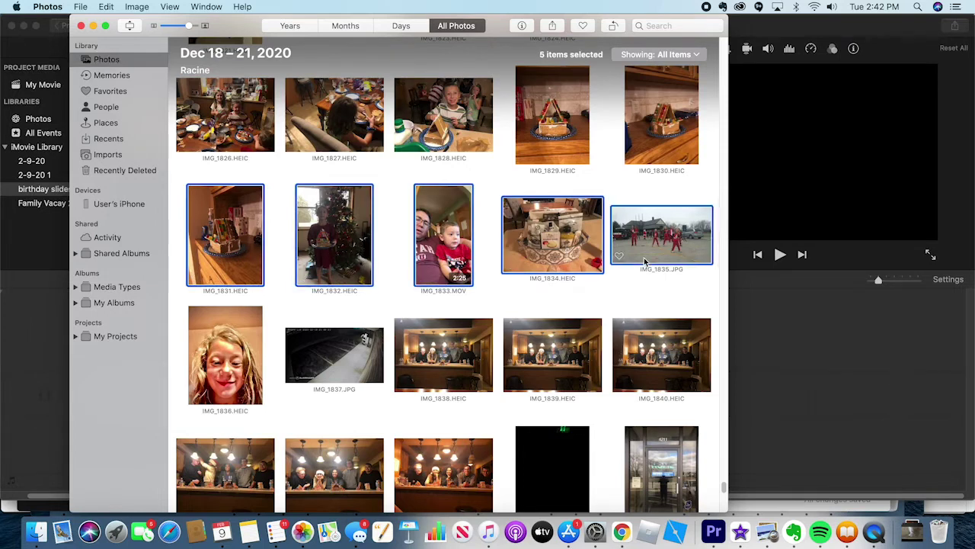
pyautogui.keyDown('super'); pyautogui.click(241, 384); pyautogui.keyUp('super')
pyautogui.keyDown('super'); pyautogui.click(371, 381); pyautogui.keyUp('super')
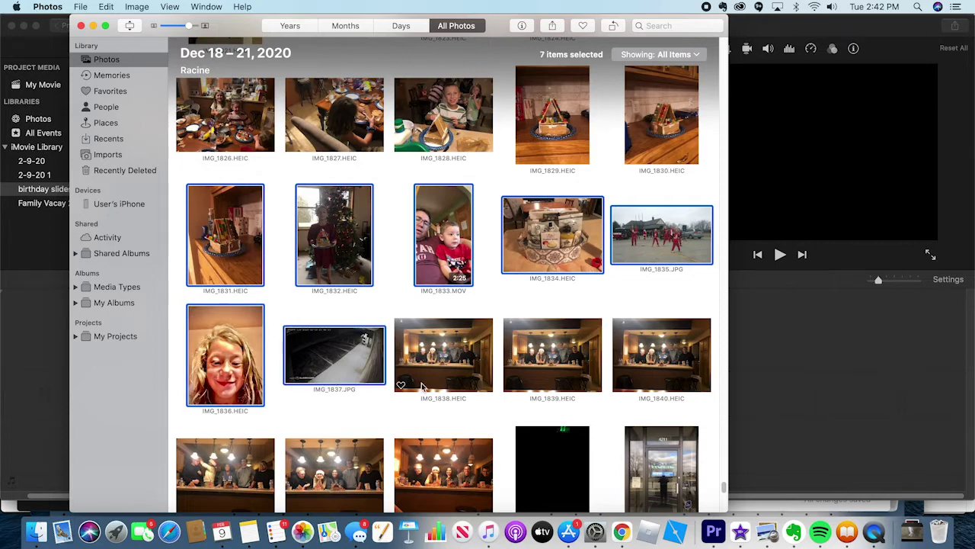
pyautogui.keyDown('super'); pyautogui.click(445, 379); pyautogui.keyUp('super')
# Add IMG_1845.HEIC, IMG_1849.PNG and IMG_1853.HEIC to the photo selection
pyautogui.scroll(-3, 449, 419)
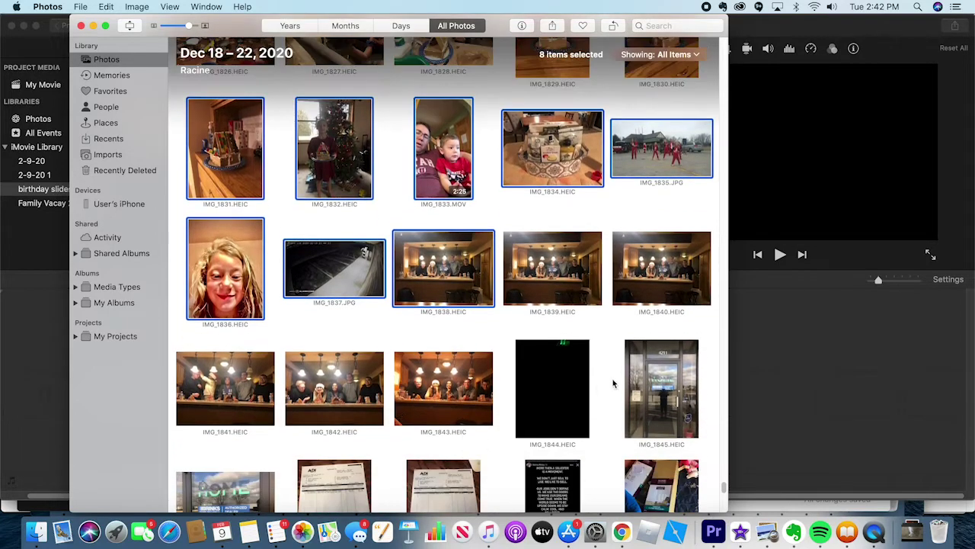
pyautogui.keyDown('super'); pyautogui.click(656, 410); pyautogui.keyUp('super')
pyautogui.scroll(-3, 656, 410)
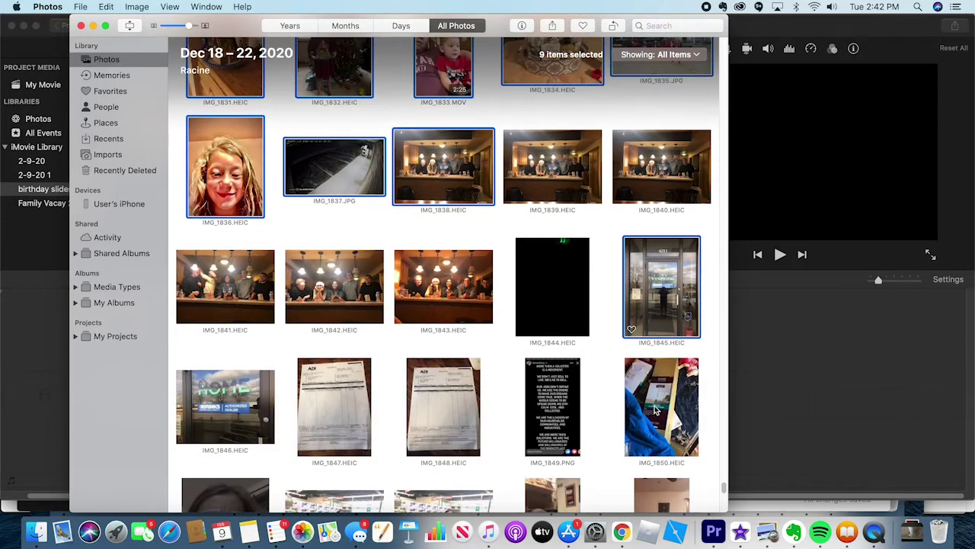
pyautogui.keyDown('super'); pyautogui.click(571, 409); pyautogui.keyUp('super')
pyautogui.scroll(-5, 516, 454)
pyautogui.keyDown('super'); pyautogui.click(478, 398); pyautogui.keyUp('super')
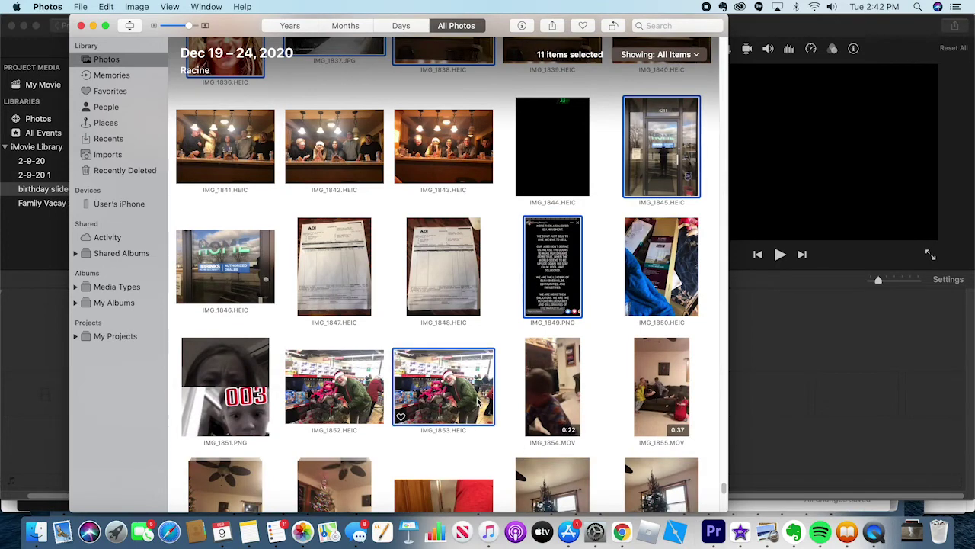
# Extend the selection with IMG_2313, IMG_2314 and IMG_2315, the second lp_image.heic in the row below, and the video IMG_2312.MOV
pyautogui.scroll(-8, 478, 401)
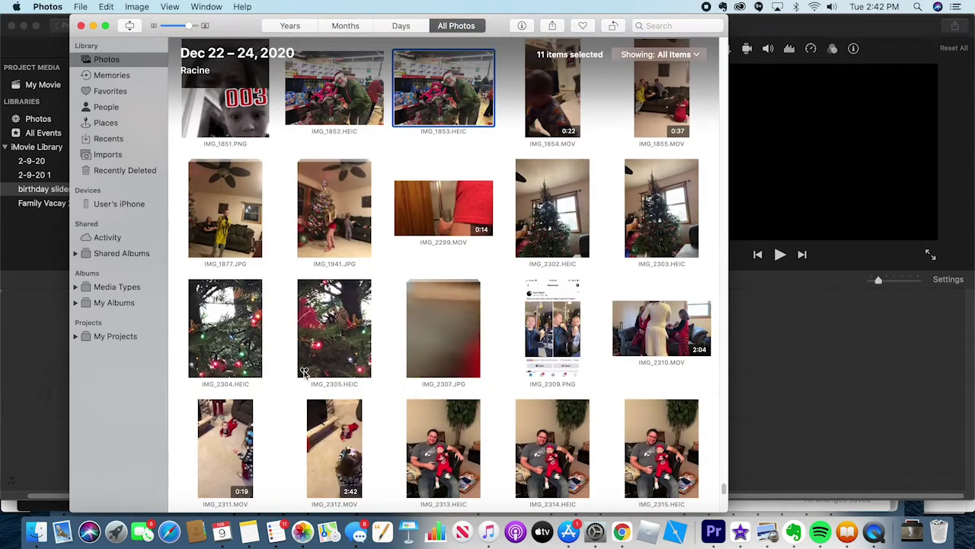
pyautogui.scroll(-1, 462, 462)
pyautogui.keyDown('super'); pyautogui.click(461, 457); pyautogui.keyUp('super')
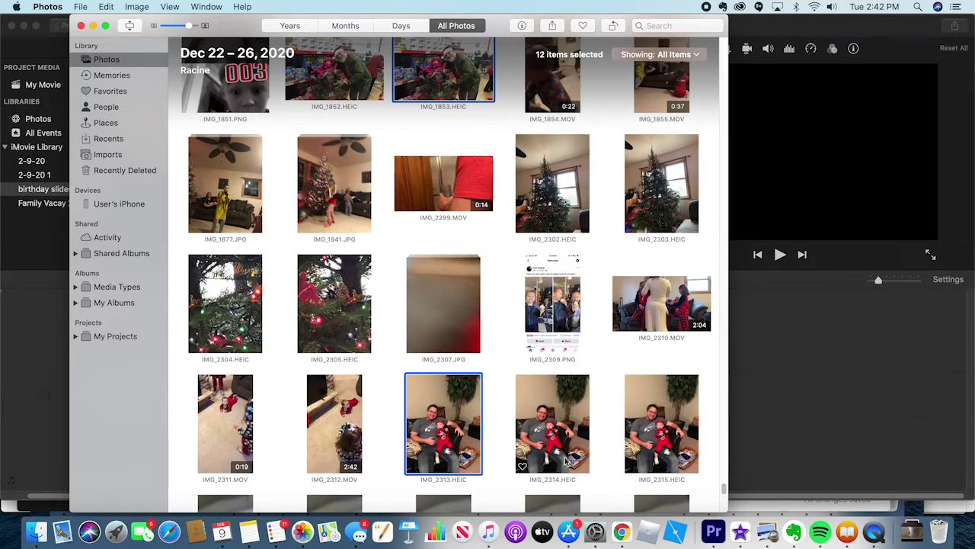
pyautogui.keyDown('super'); pyautogui.click(522, 464); pyautogui.keyUp('super')
pyautogui.keyDown('super'); pyautogui.click(644, 454); pyautogui.keyUp('super')
pyautogui.scroll(-4, 313, 388)
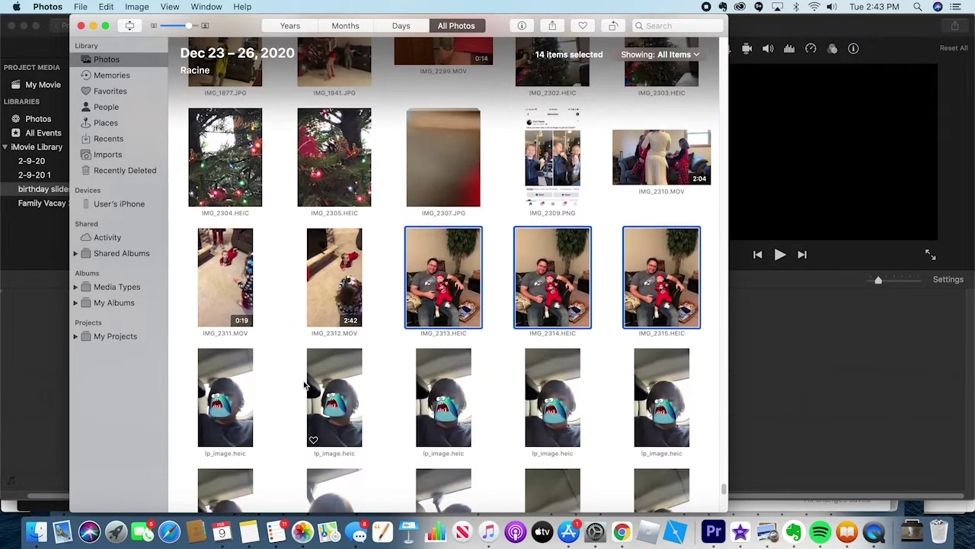
pyautogui.keyDown('super'); pyautogui.click(340, 428); pyautogui.keyUp('super')
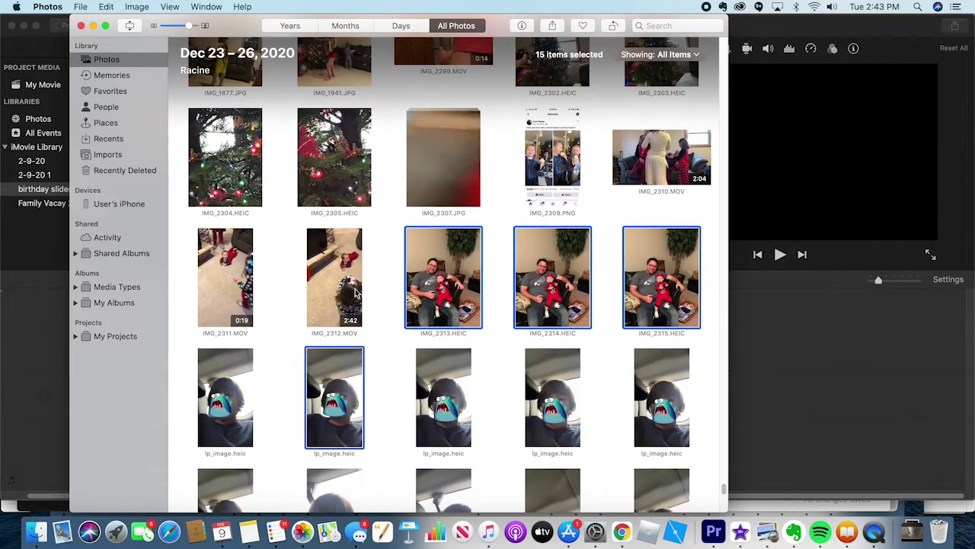
pyautogui.keyDown('super'); pyautogui.click(344, 301); pyautogui.keyUp('super')
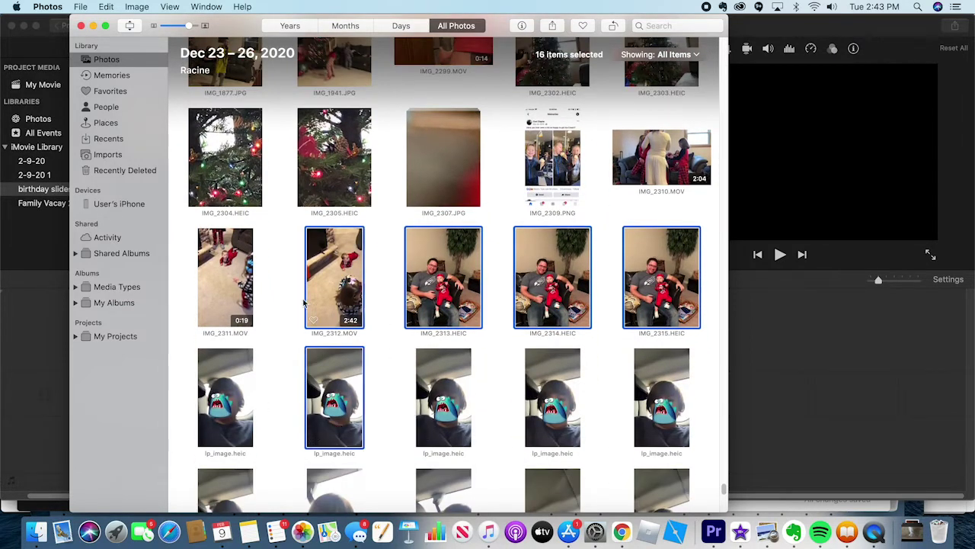
# Export the 16 selected items as JPEG photos and 1080p videos into the birthday slideshow folder in Documents
pyautogui.click(81, 7)
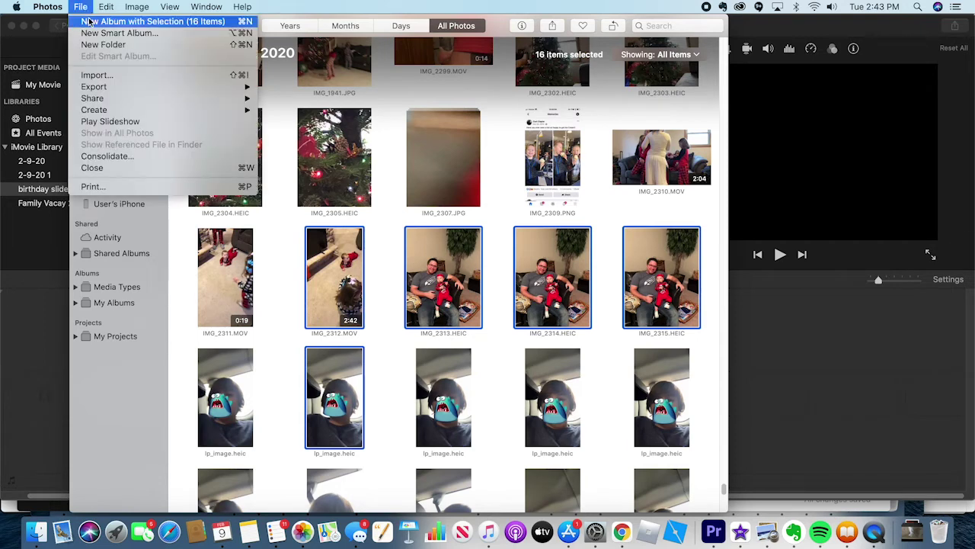
pyautogui.moveTo(100, 89)
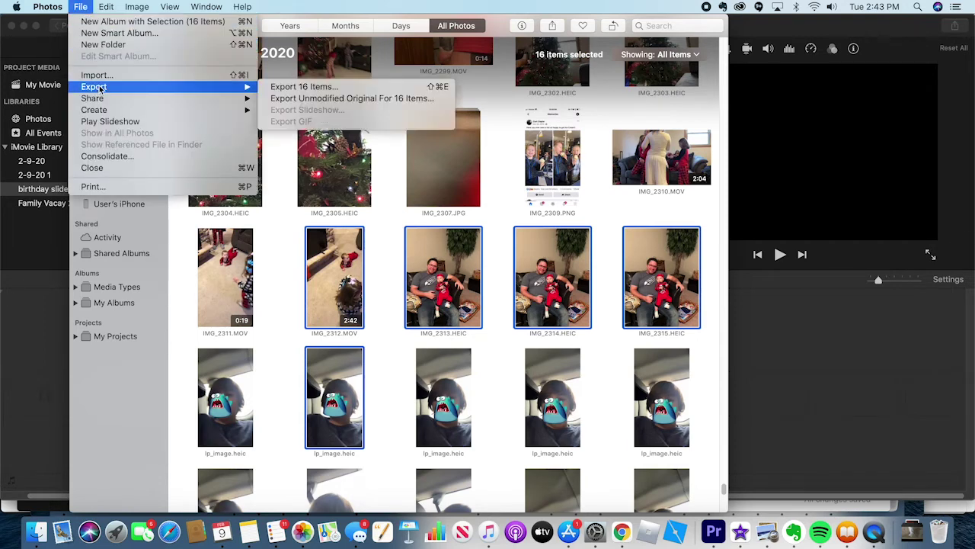
pyautogui.click(352, 89)
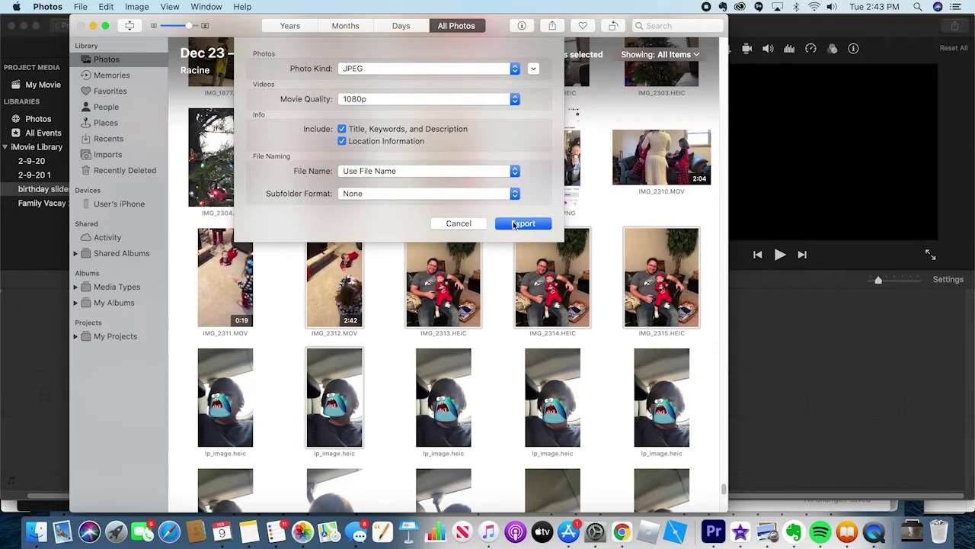
pyautogui.click(513, 225)
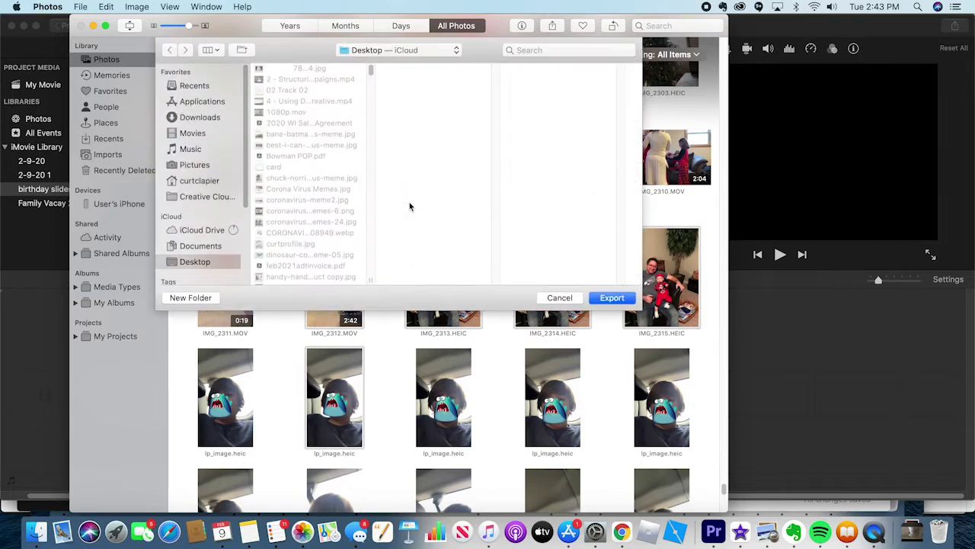
pyautogui.click(211, 247)
pyautogui.scroll(-5, 308, 215)
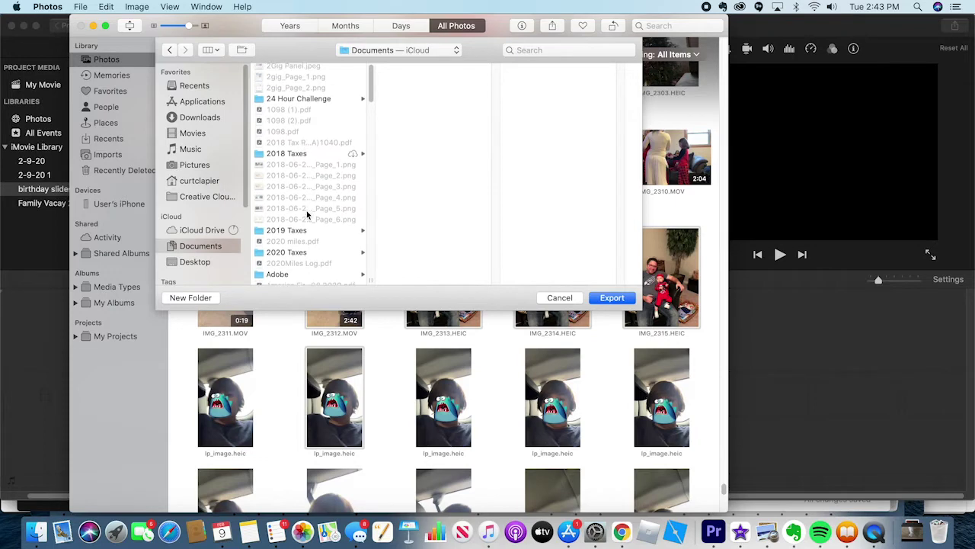
pyautogui.scroll(-1, 308, 215)
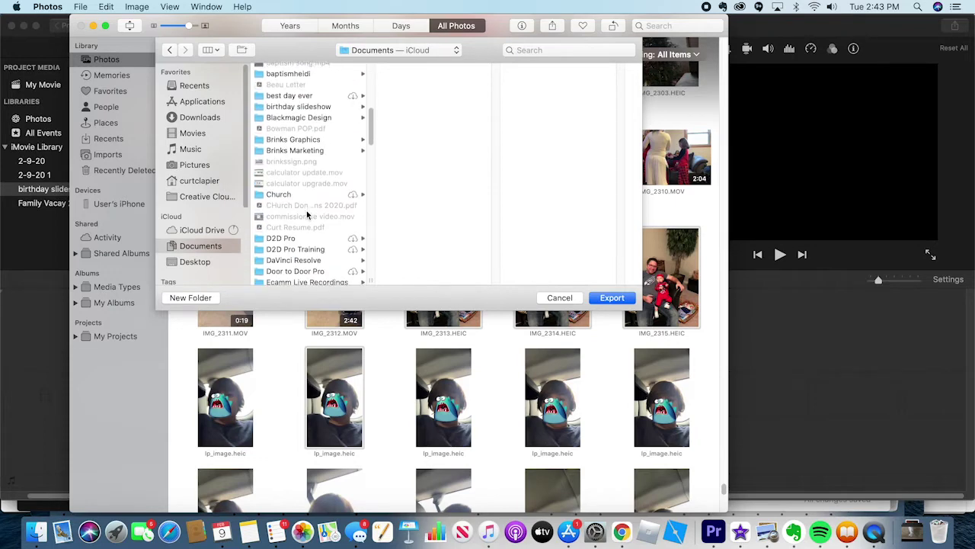
pyautogui.click(323, 104)
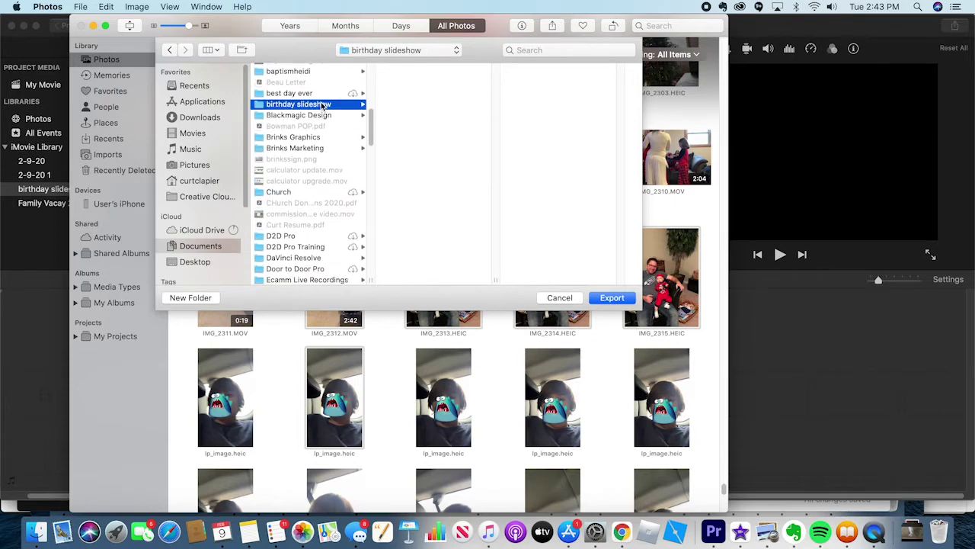
pyautogui.click(612, 298)
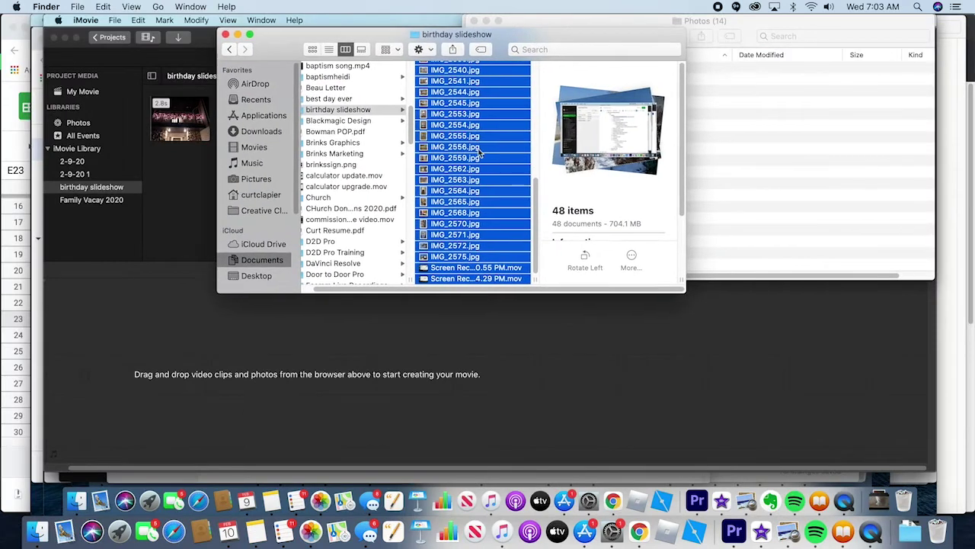
# Select IMG_1346.jpg in the birthday slideshow folder and arrange that Finder window side by side with the Photos (14) window
pyautogui.scroll(5, 480, 215)
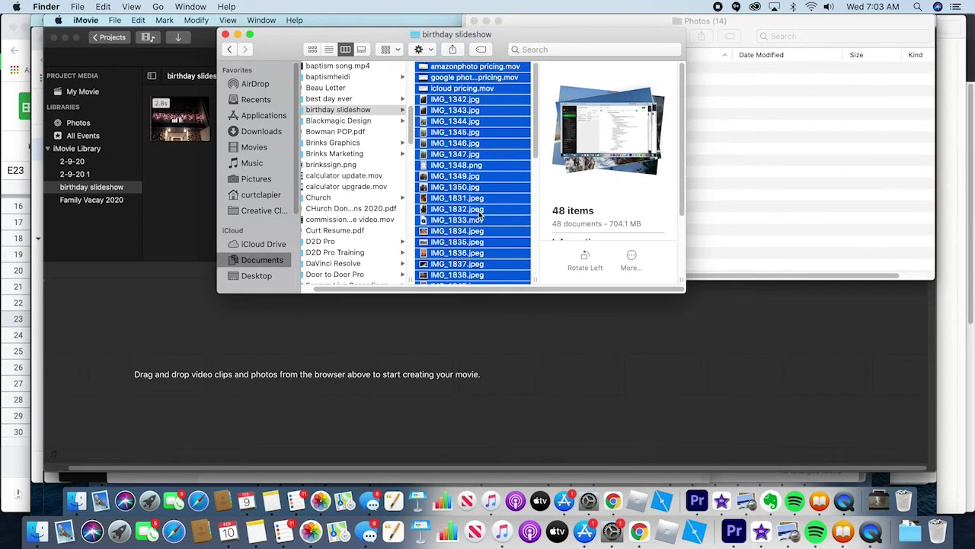
pyautogui.click(500, 143)
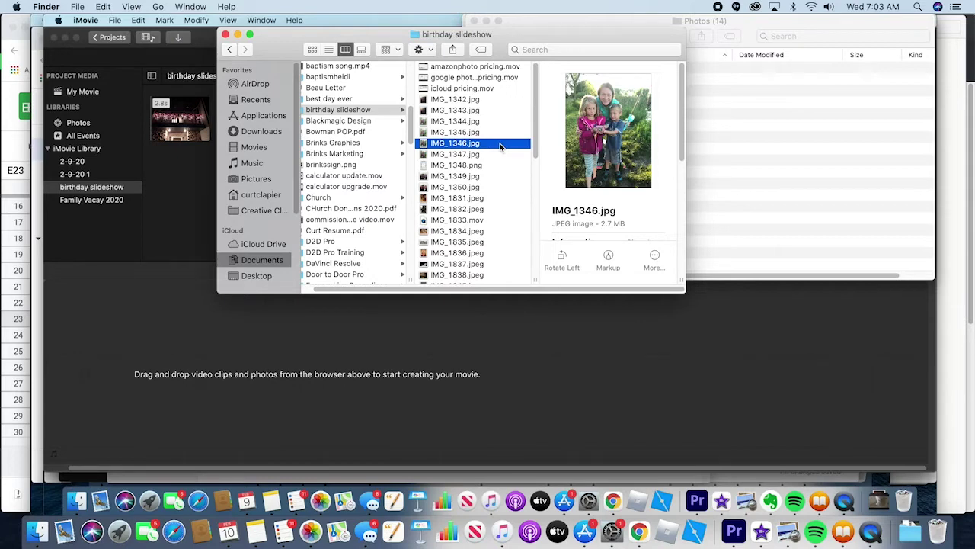
pyautogui.moveTo(171, 250)
pyautogui.moveTo(588, 37); pyautogui.dragTo(403, 23)
pyautogui.moveTo(568, 26); pyautogui.dragTo(586, 24)
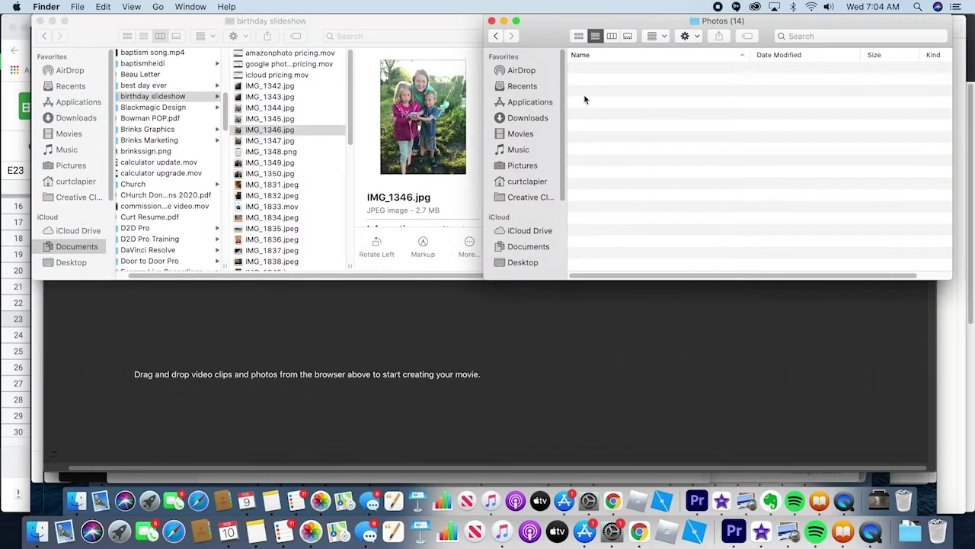
pyautogui.click(316, 23)
pyautogui.moveTo(340, 24); pyautogui.dragTo(310, 24)
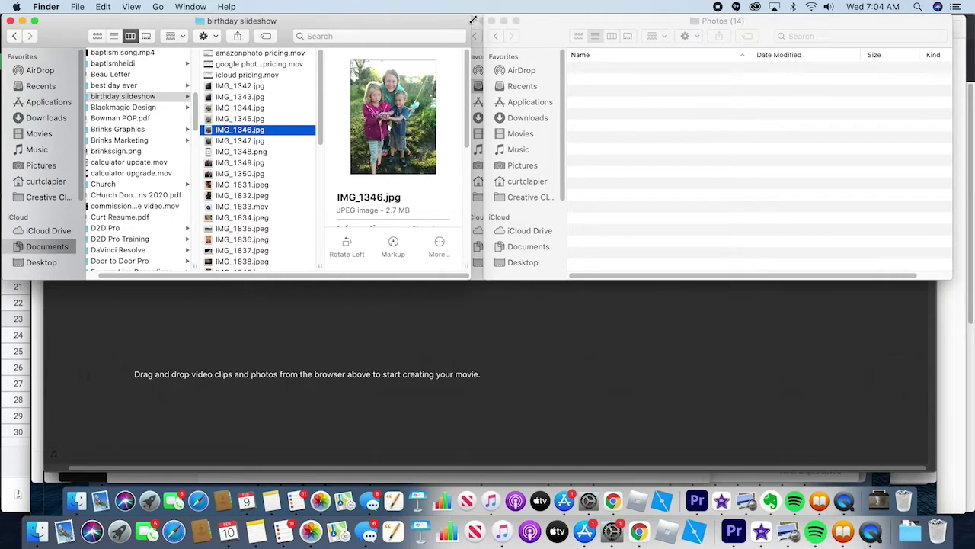
# Show the Desktop folder in the Photos (14) Finder window
pyautogui.click(542, 31)
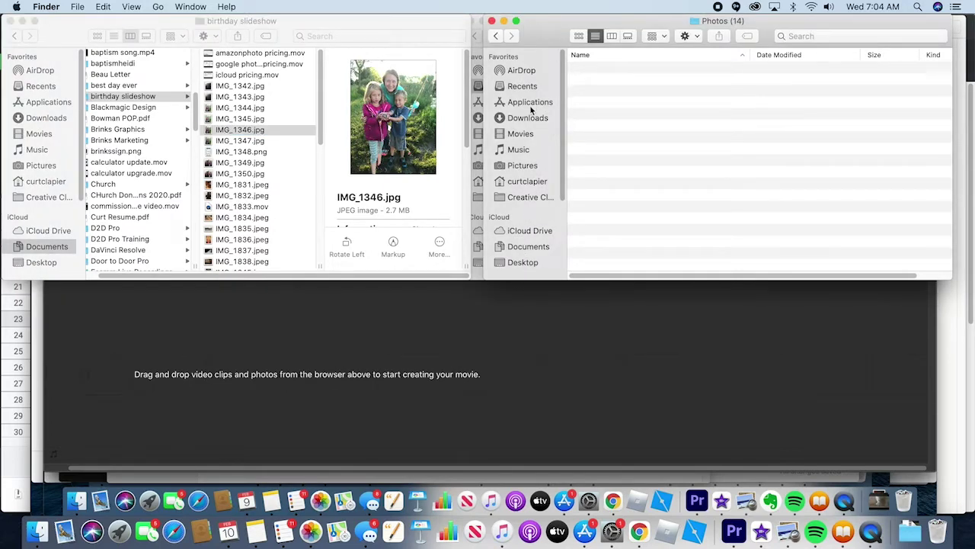
pyautogui.scroll(-5, 528, 183)
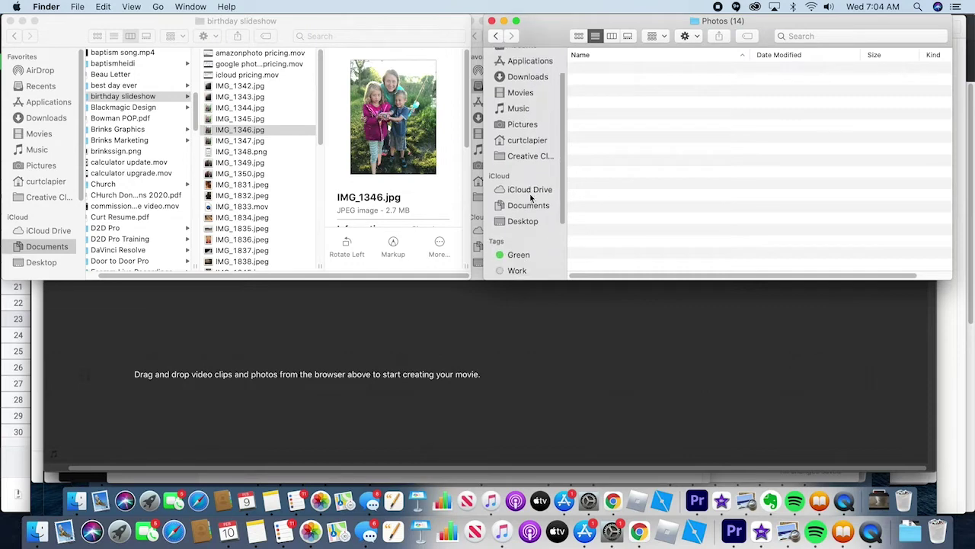
pyautogui.click(526, 185)
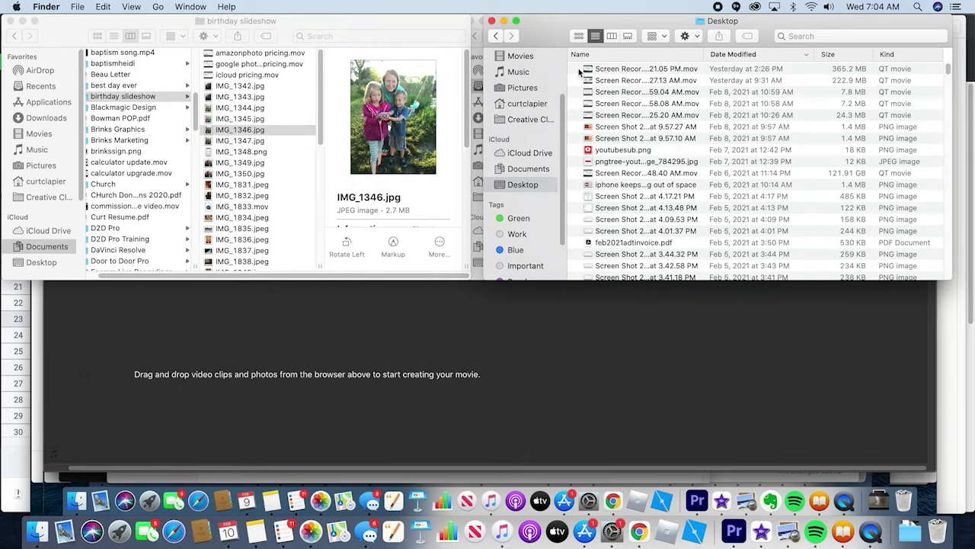
pyautogui.click(577, 70)
pyautogui.keyDown('shift'); pyautogui.click(583, 82); pyautogui.keyUp('shift')
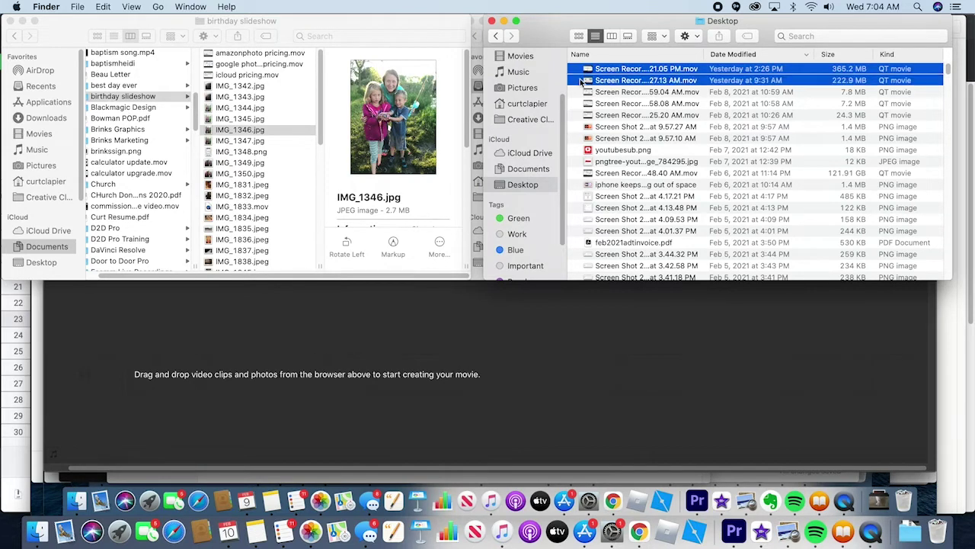
pyautogui.keyDown('shift'); pyautogui.click(588, 92); pyautogui.keyUp('shift')
pyautogui.keyDown('shift'); pyautogui.click(598, 104); pyautogui.keyUp('shift')
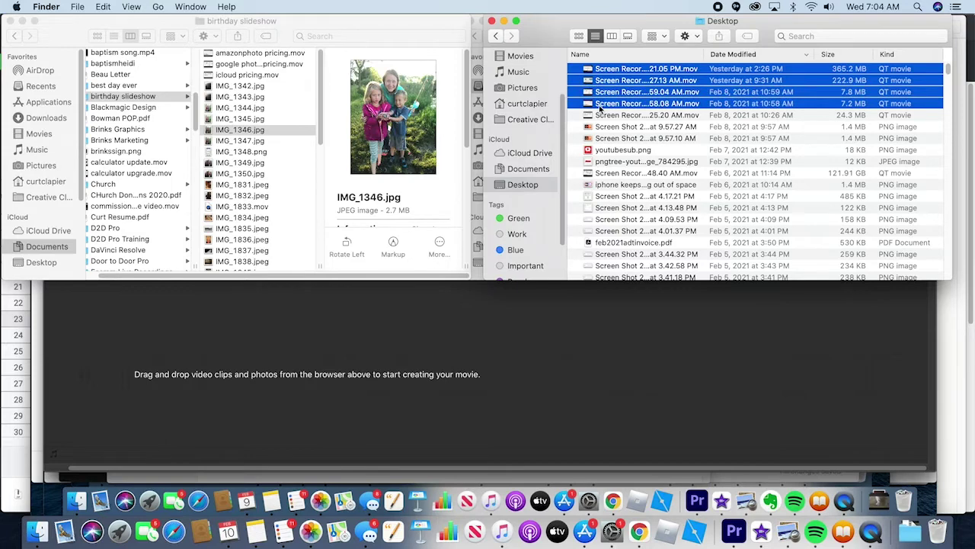
pyautogui.click(577, 73)
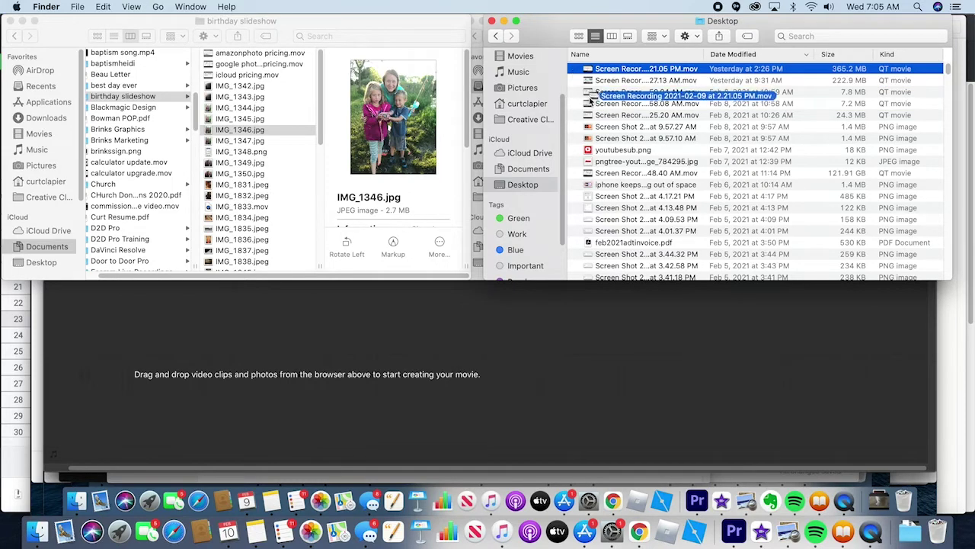
pyautogui.moveTo(578, 82); pyautogui.dragTo(605, 122)
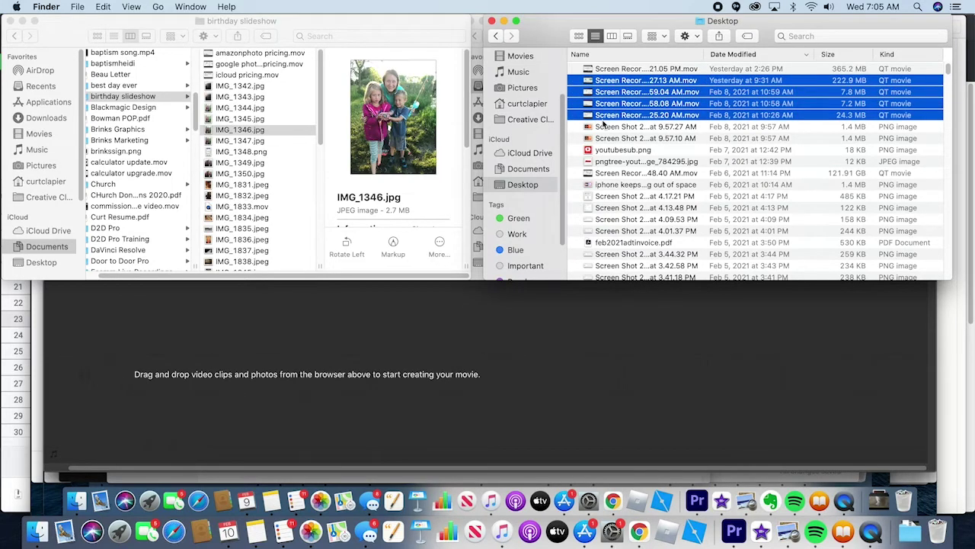
# Move the eight newest Desktop files, from the 2.21.05 PM screen recording through youtubesub.png, into the birthday slideshow folder
pyautogui.click(612, 71)
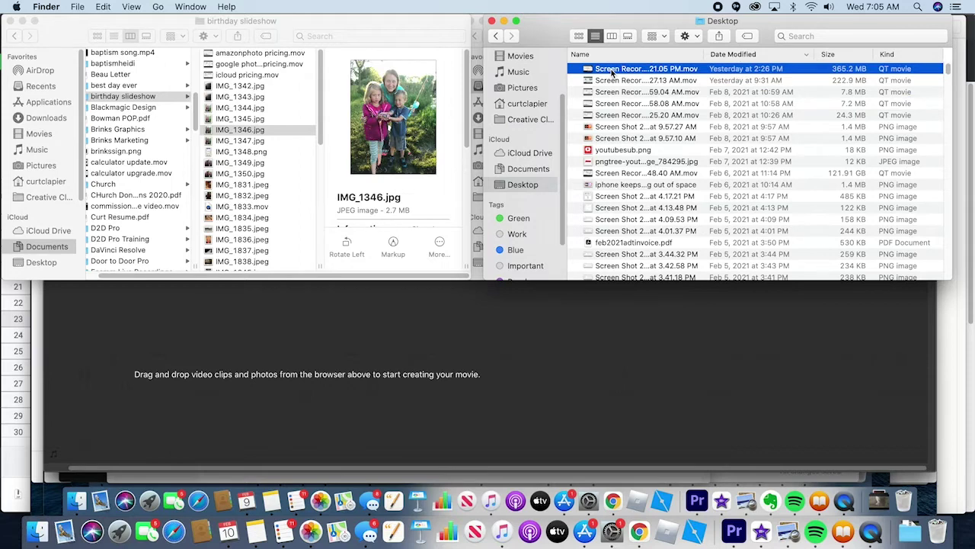
pyautogui.keyDown('shift'); pyautogui.click(635, 151); pyautogui.keyUp('shift')
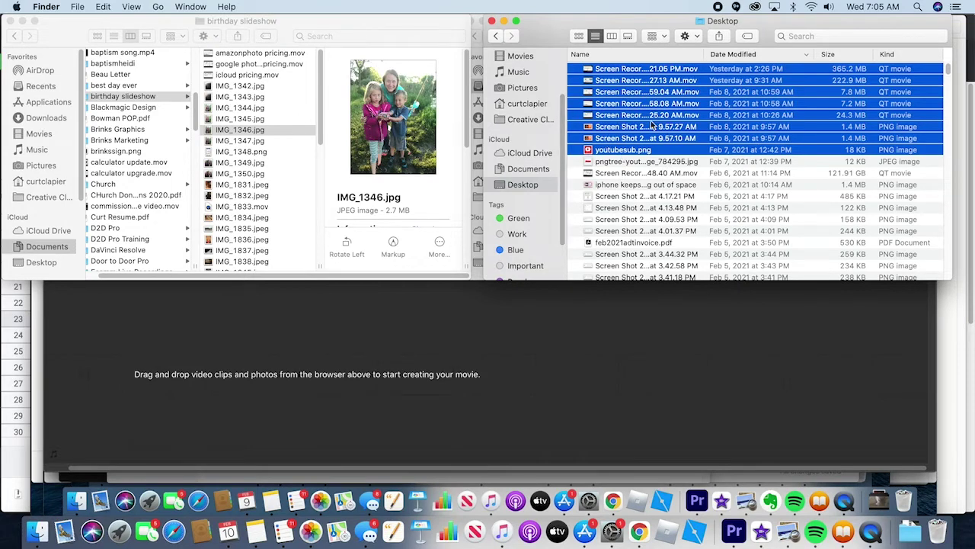
pyautogui.moveTo(663, 120); pyautogui.dragTo(294, 195)
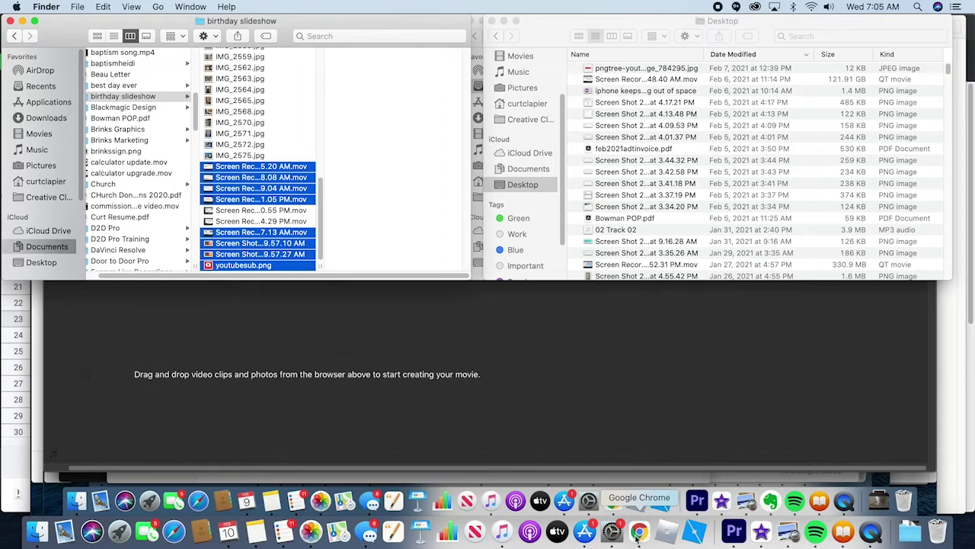
# Switch to Google Chrome and show the Google Photos library
pyautogui.click(638, 534)
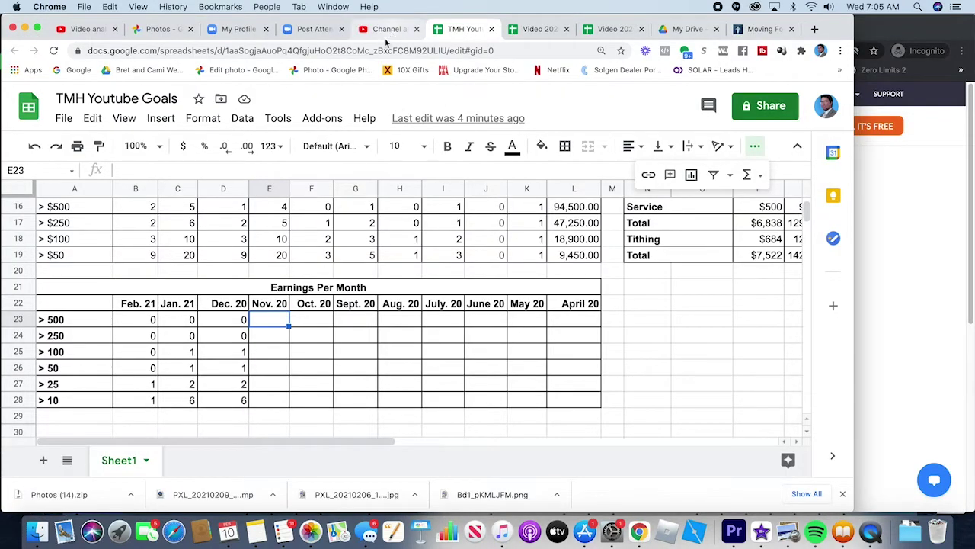
pyautogui.click(543, 29)
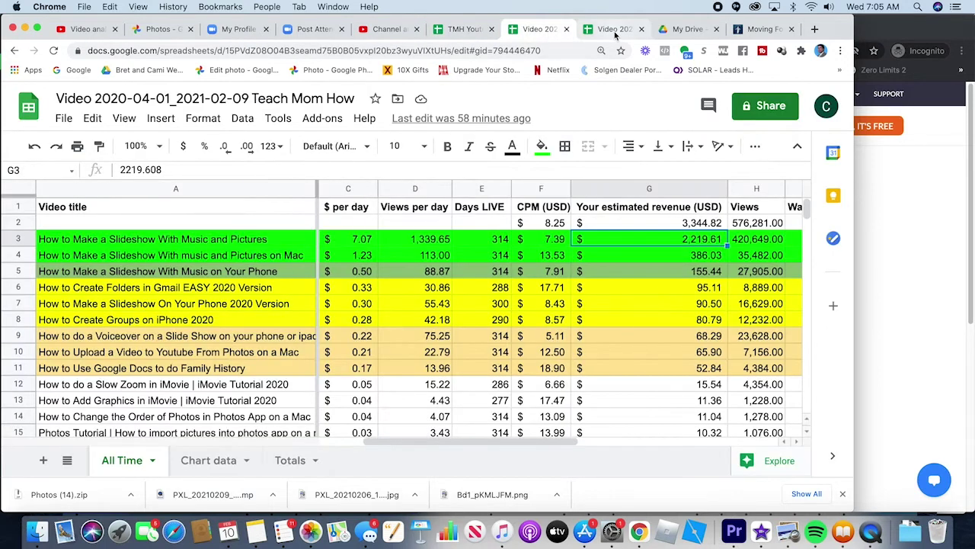
pyautogui.click(690, 33)
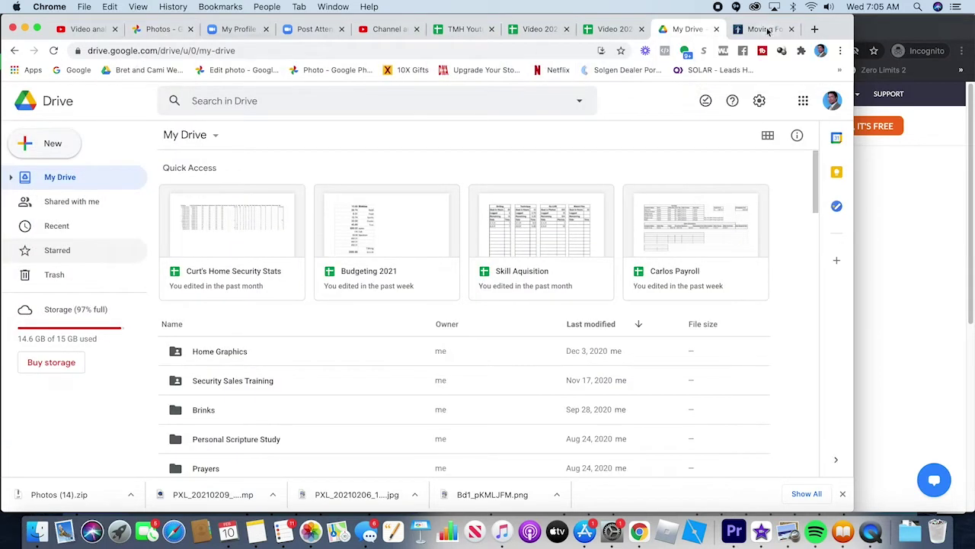
pyautogui.click(162, 31)
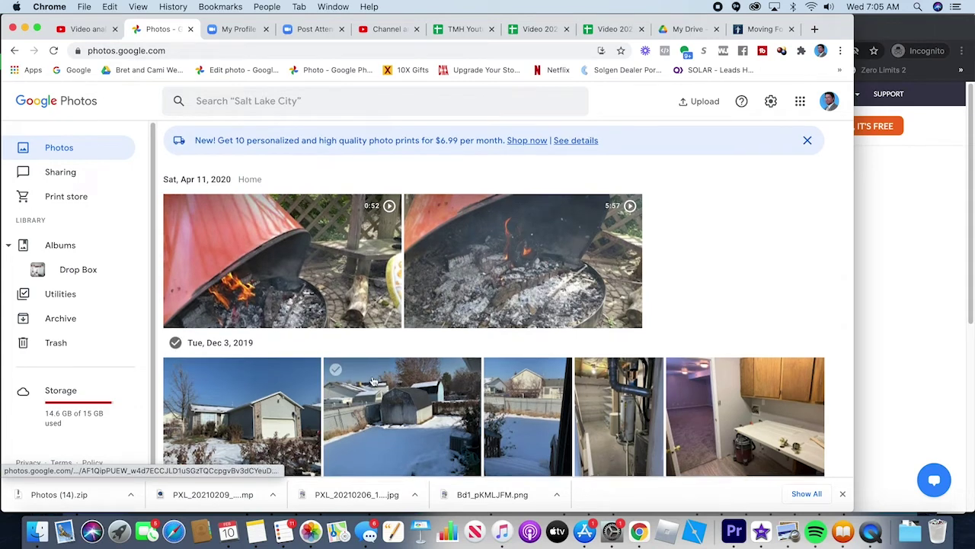
# Select all the photos dated Tue, Dec 3, 2019 in Google Photos
pyautogui.scroll(-1, 324, 355)
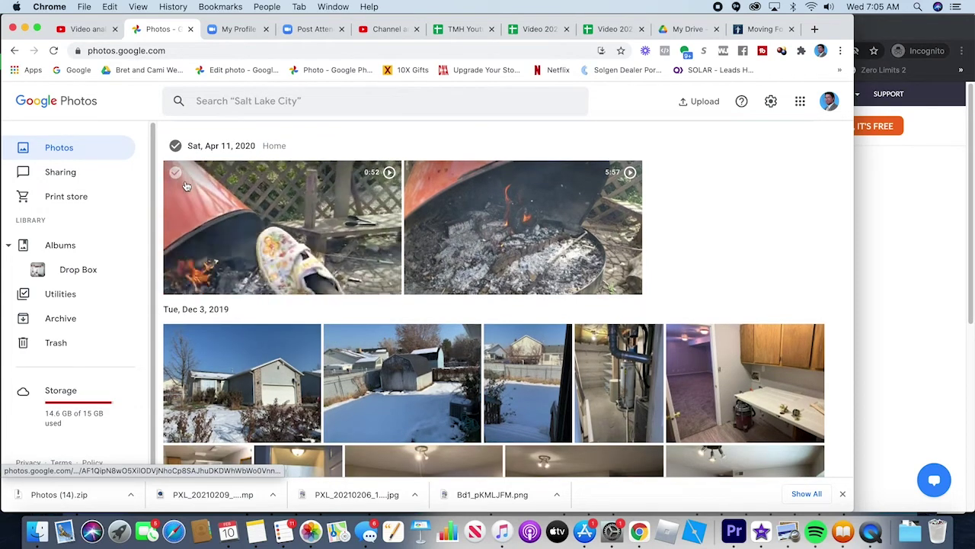
pyautogui.click(176, 336)
pyautogui.click(436, 340)
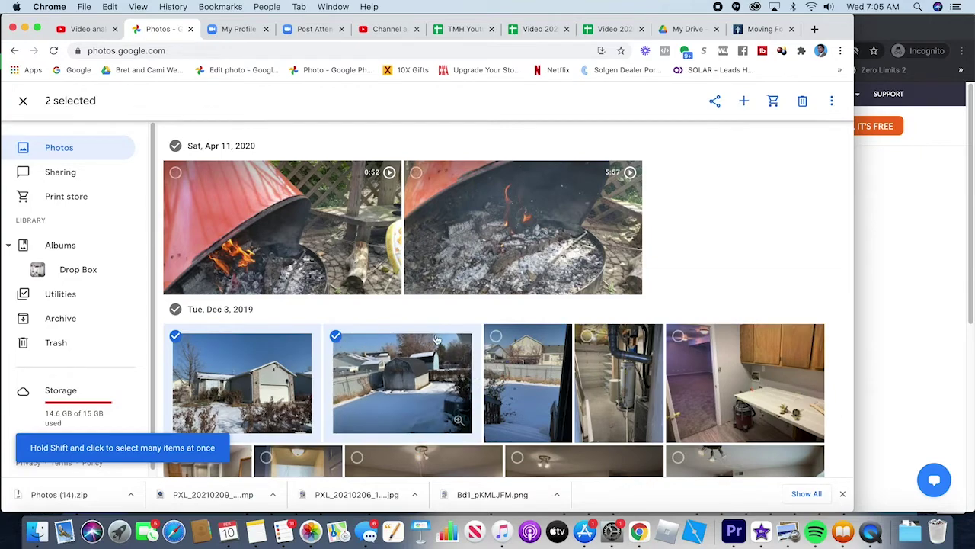
pyautogui.click(496, 336)
pyautogui.click(678, 338)
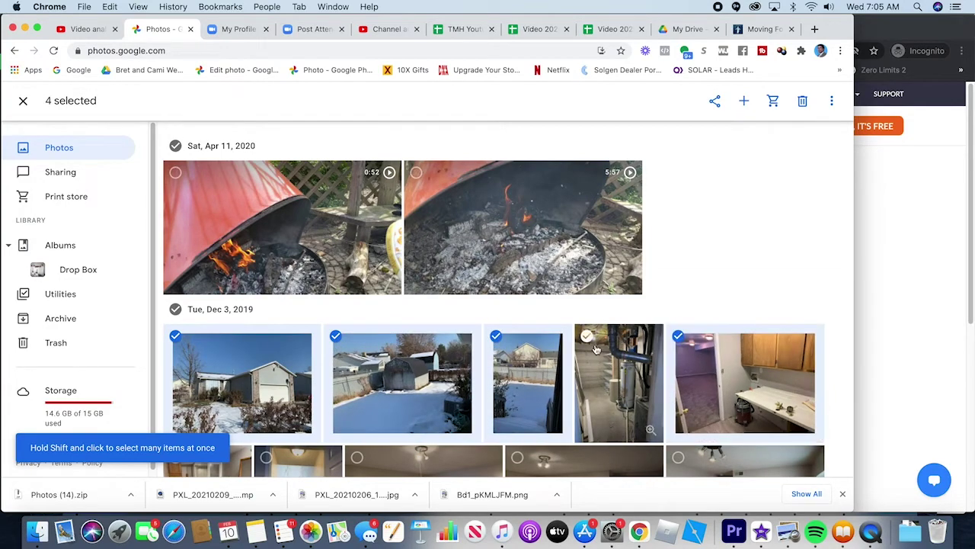
pyautogui.click(586, 336)
pyautogui.scroll(-5, 577, 358)
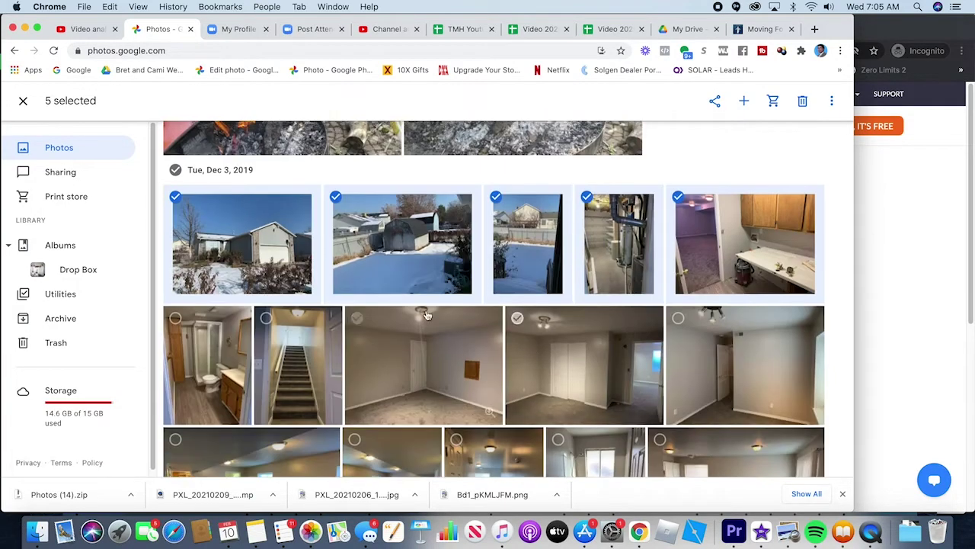
pyautogui.click(174, 170)
# Add all the photos dated Tue, Jun 20, 2017 to the selection
pyautogui.scroll(-15, 266, 282)
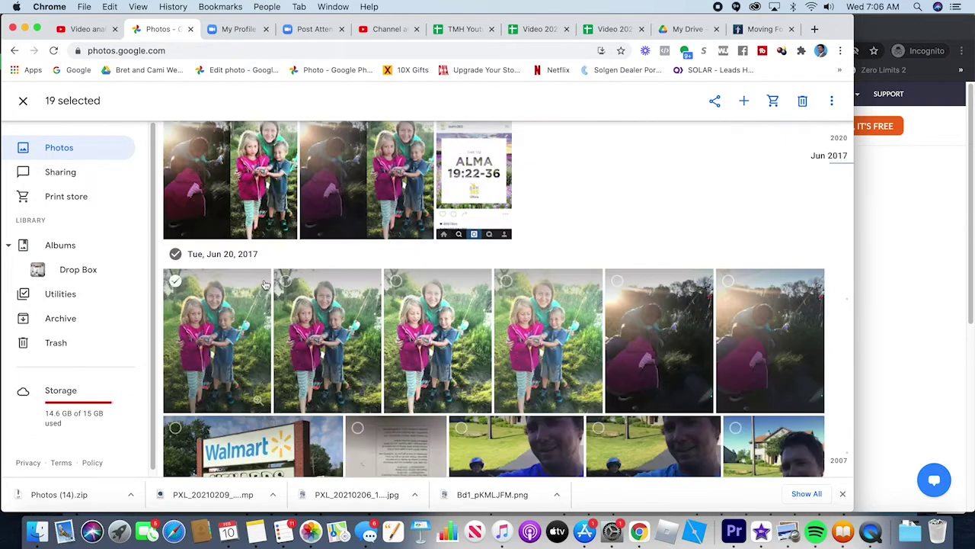
pyautogui.click(174, 254)
pyautogui.scroll(-2, 336, 335)
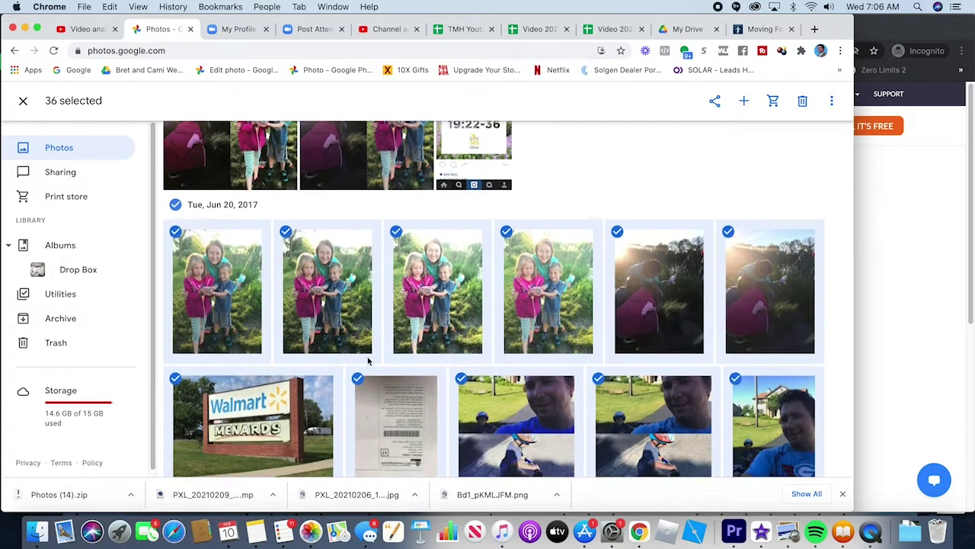
pyautogui.click(358, 354)
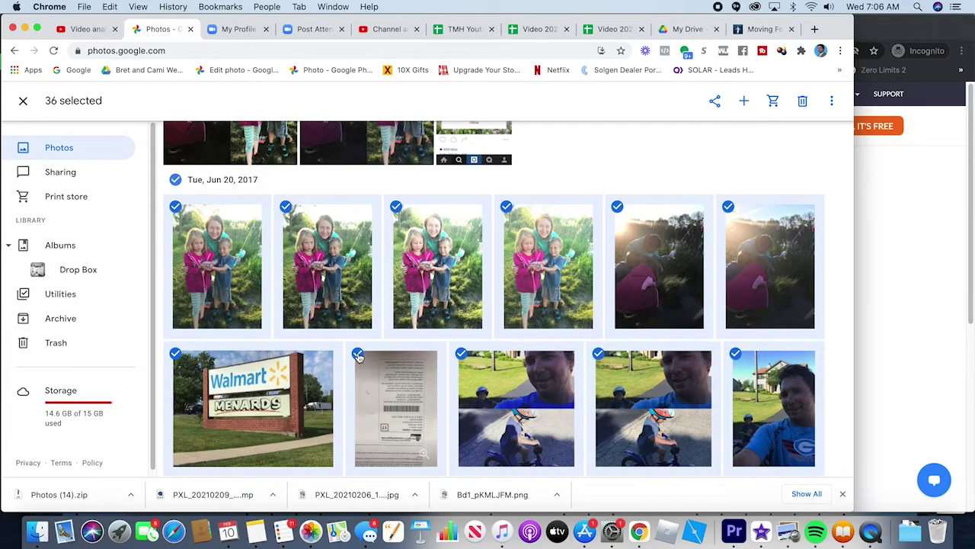
# Download the 36 selected Google Photos items
pyautogui.scroll(5, 471, 320)
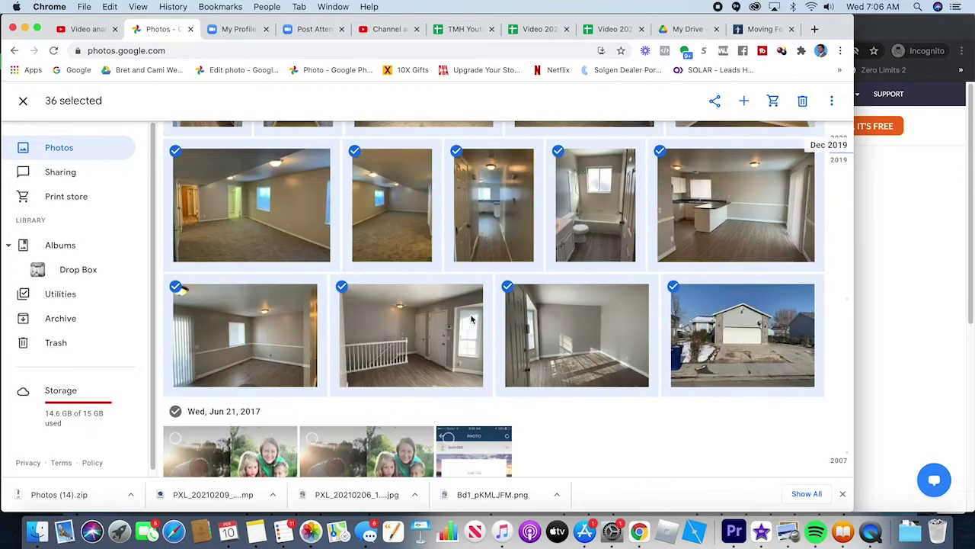
pyautogui.scroll(3, 533, 343)
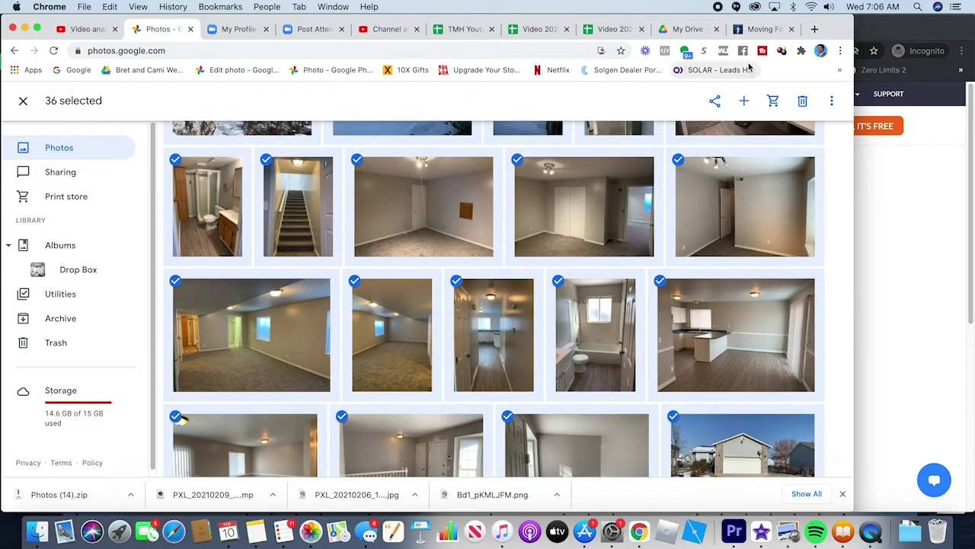
pyautogui.click(832, 104)
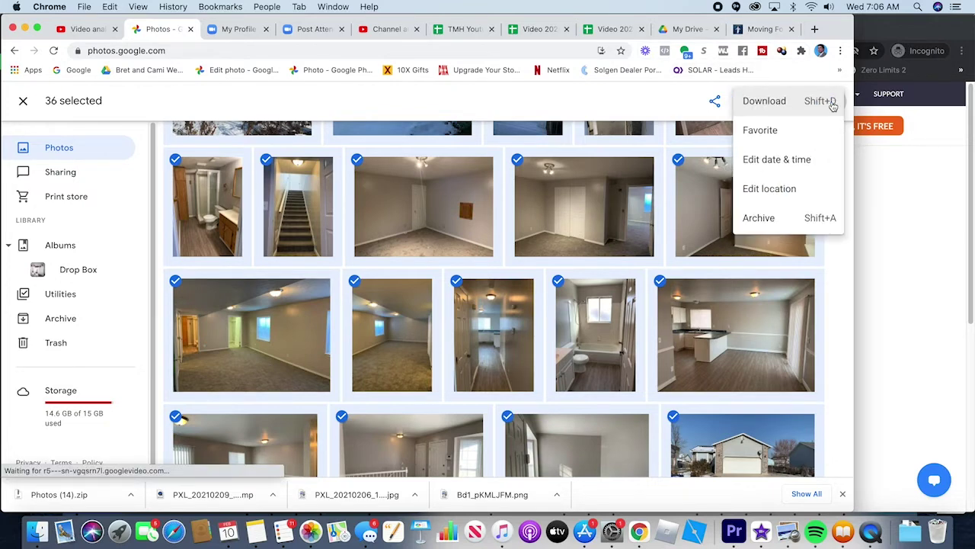
pyautogui.click(793, 113)
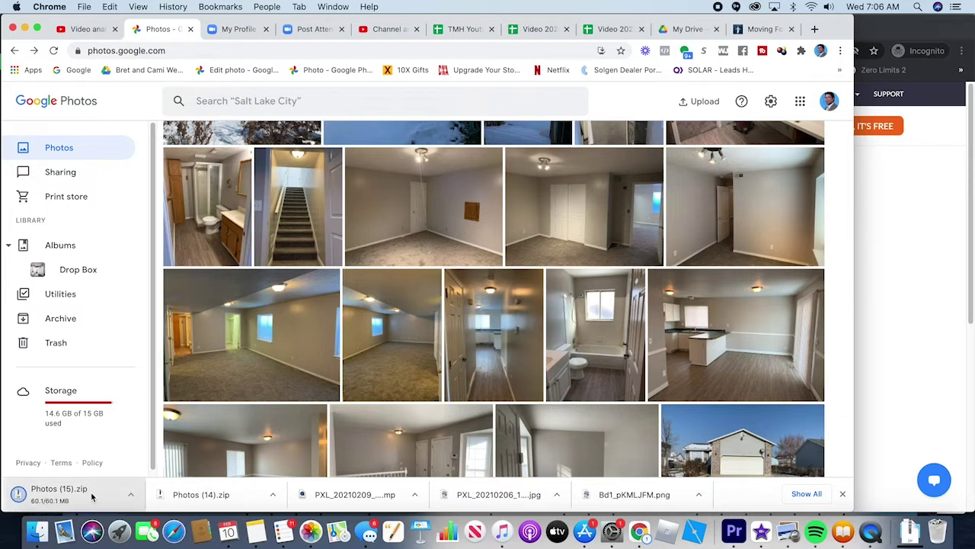
# Show the downloaded Photos (15).zip in Finder and extract it
pyautogui.click(136, 497)
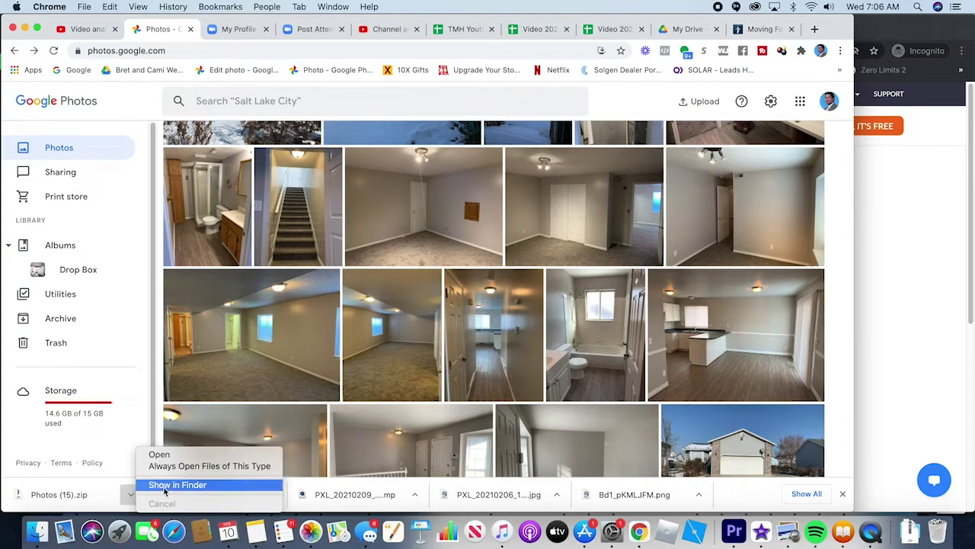
pyautogui.click(164, 487)
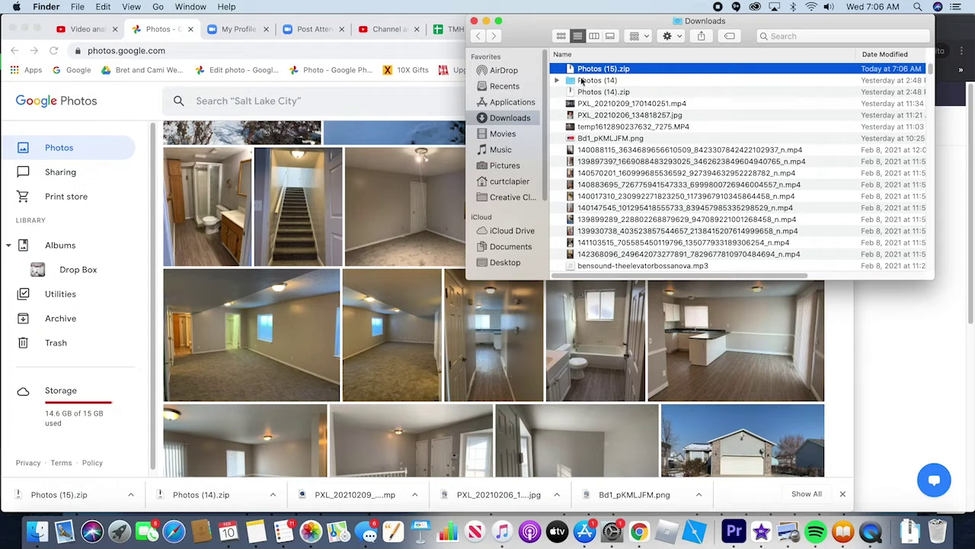
pyautogui.doubleClick(575, 70)
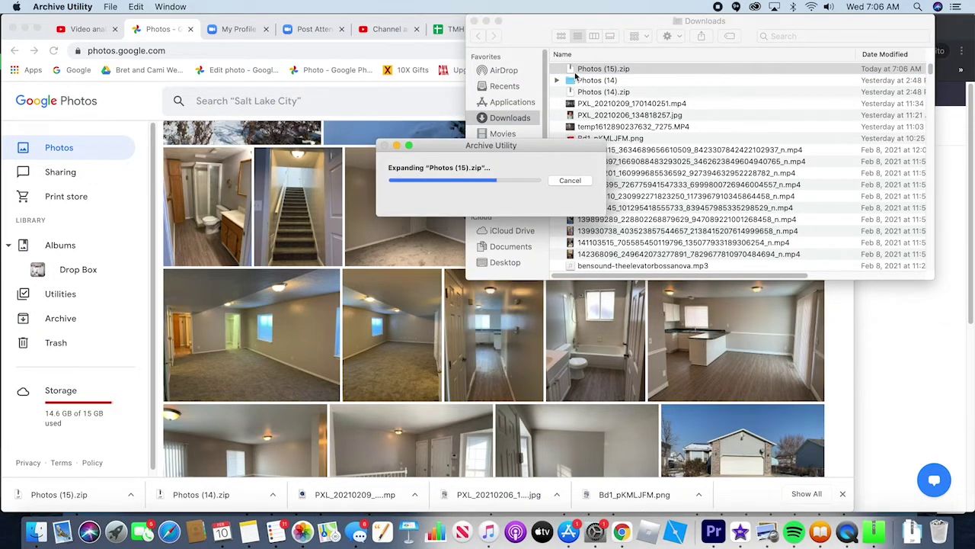
pyautogui.click(556, 69)
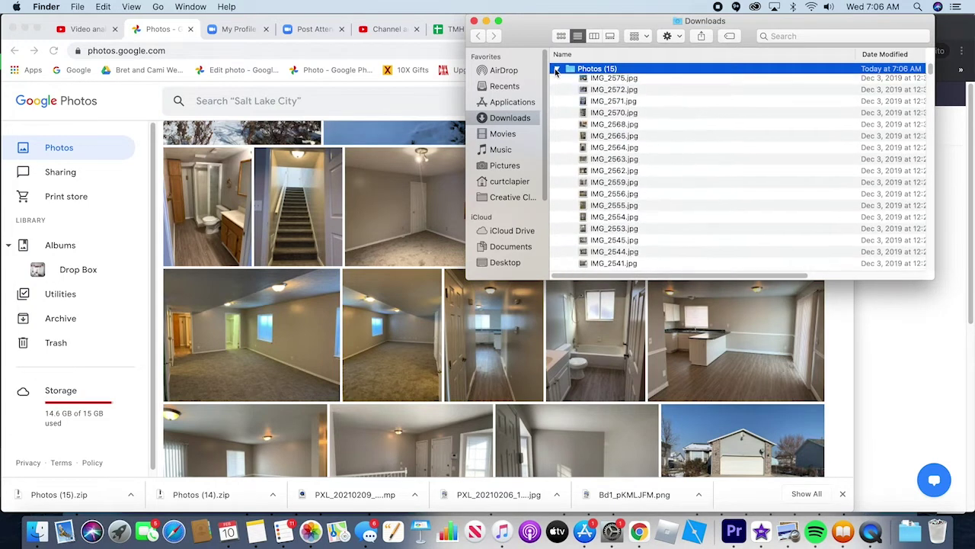
pyautogui.scroll(-1, 591, 90)
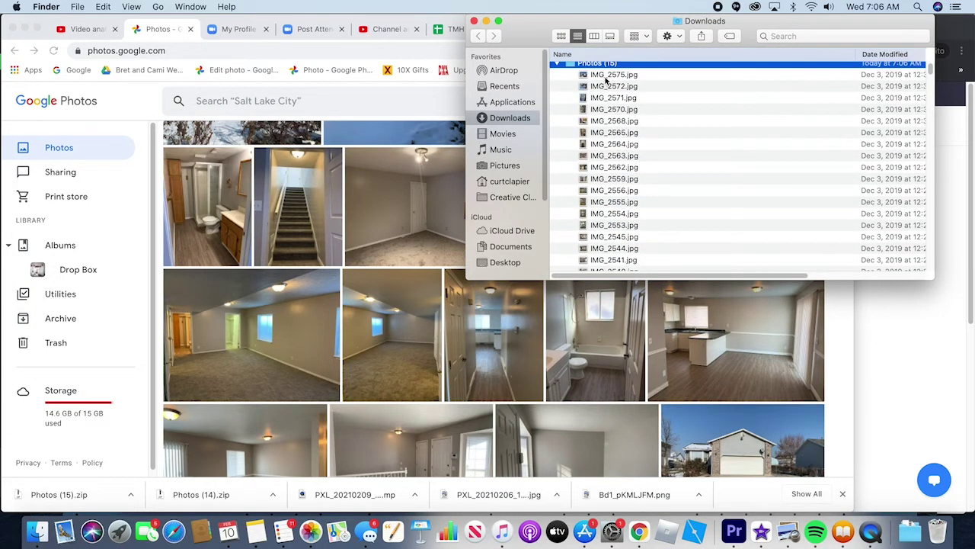
pyautogui.click(608, 75)
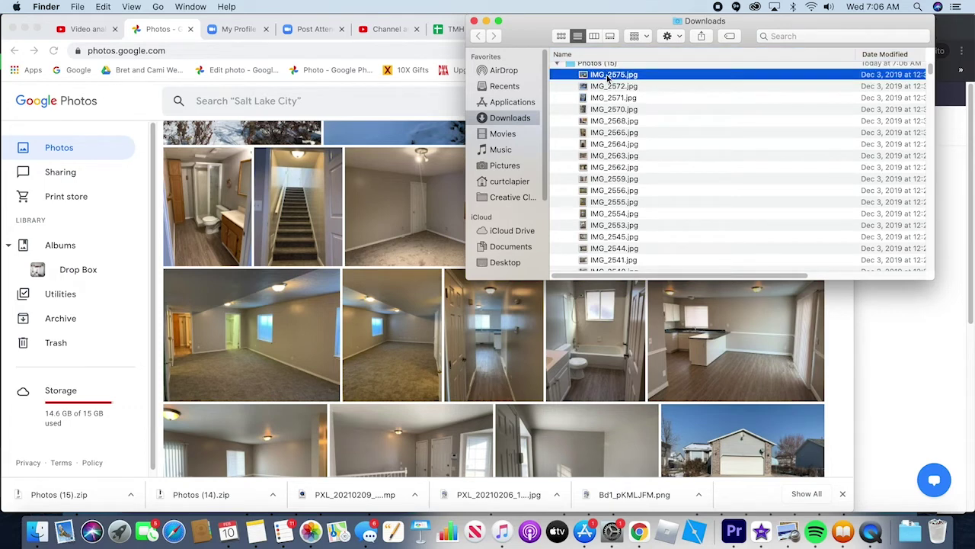
pyautogui.scroll(-7, 637, 227)
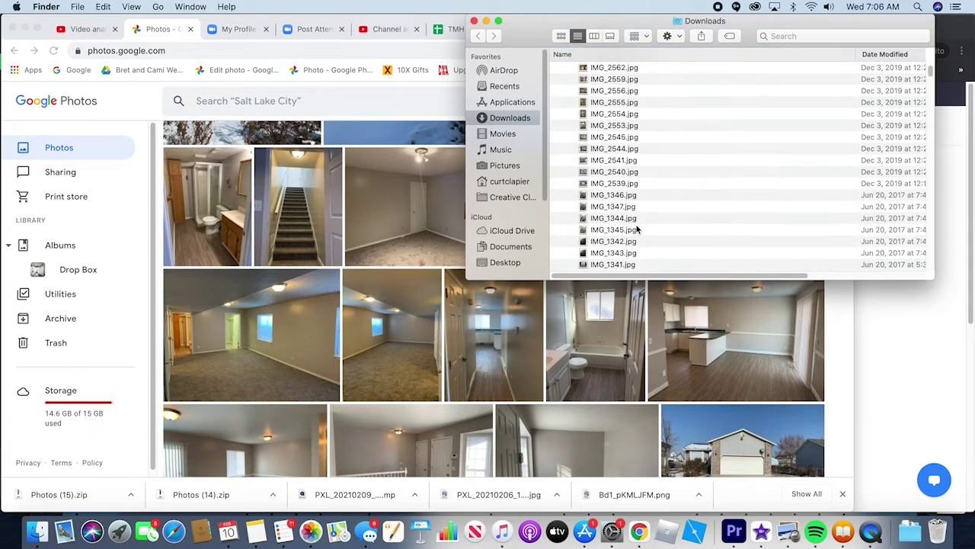
pyautogui.scroll(-10, 637, 227)
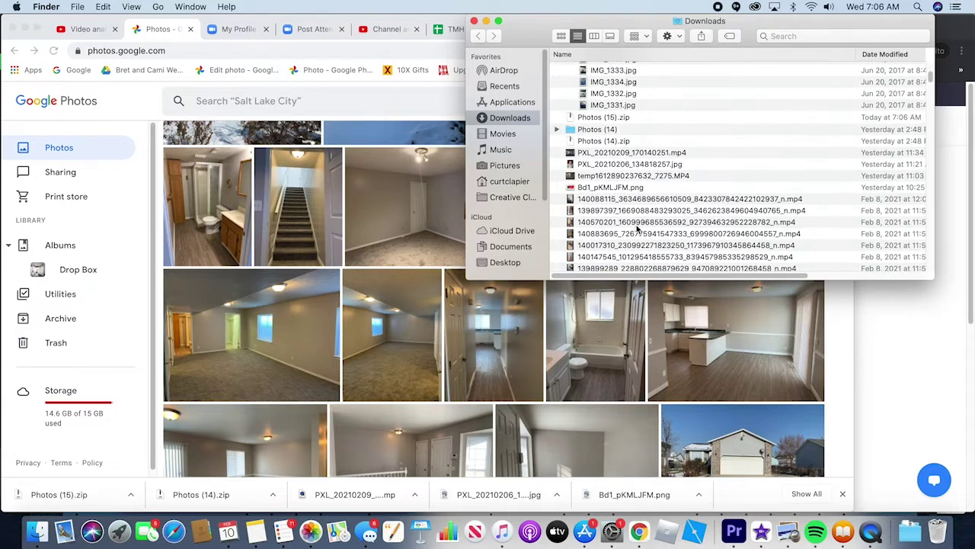
pyautogui.scroll(1, 637, 227)
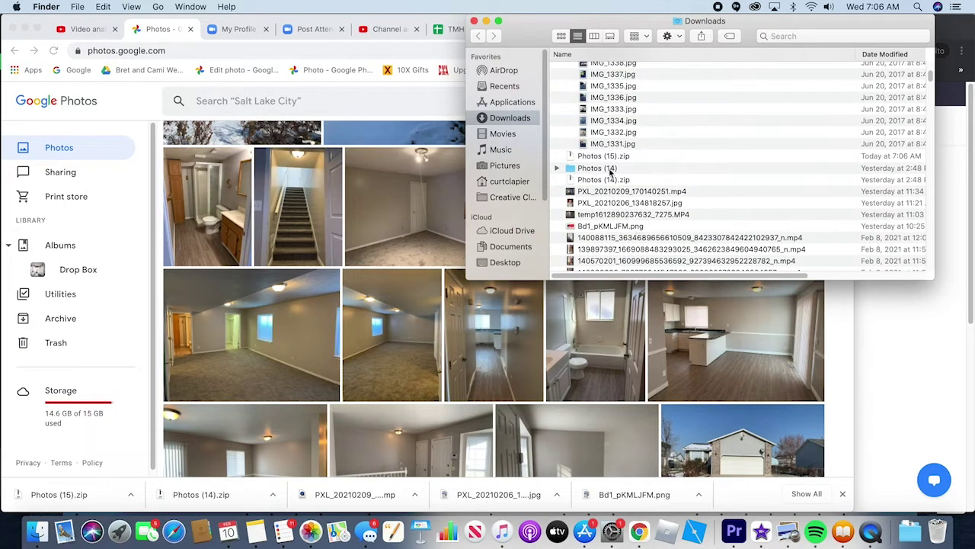
pyautogui.keyDown('shift'); pyautogui.click(606, 144); pyautogui.keyUp('shift')
pyautogui.scroll(15, 605, 147)
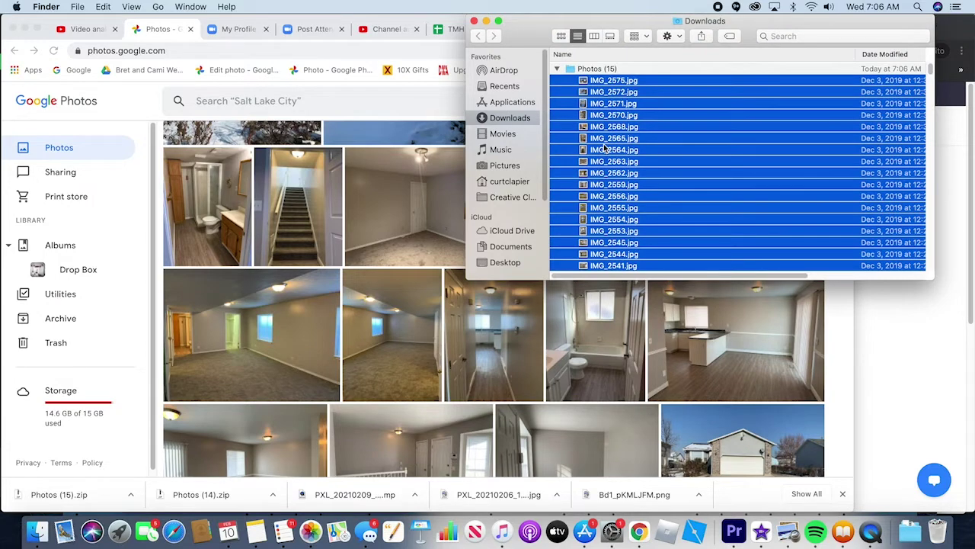
# Open the extracted Photos (15) folder and select all of its files
pyautogui.click(570, 70)
pyautogui.doubleClick(570, 70)
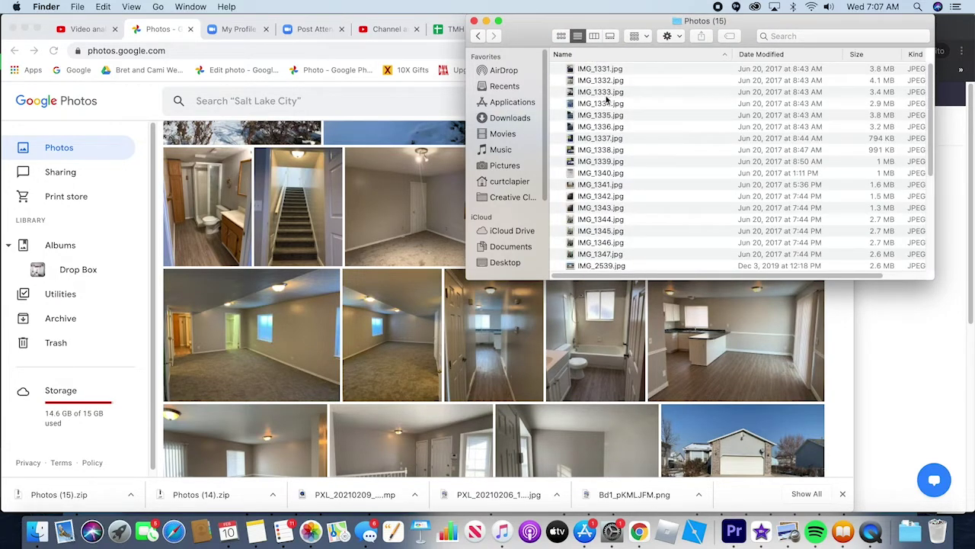
pyautogui.press('super+a')
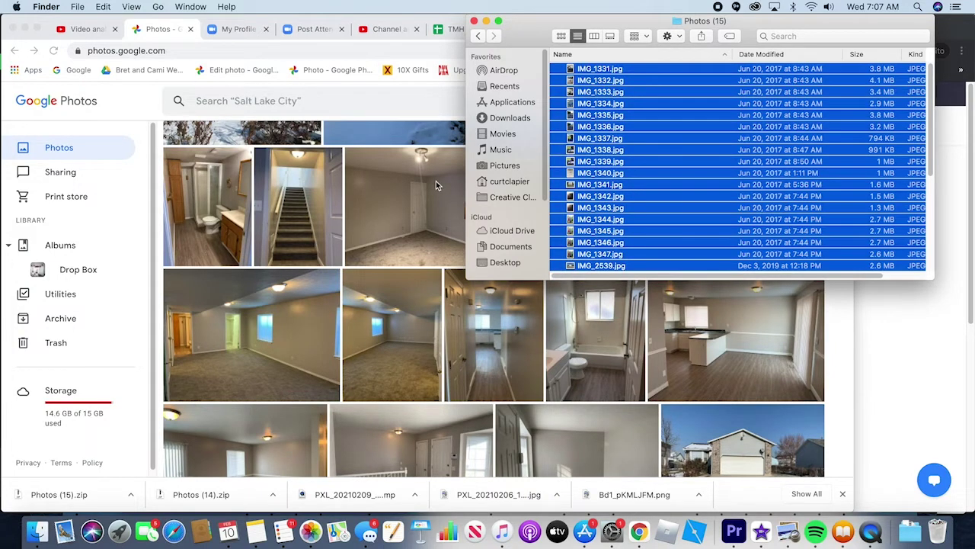
# Bring the birthday slideshow Finder window forward next to Photos (15) and select the birthday slideshow folder in it
pyautogui.press('super+Tab')
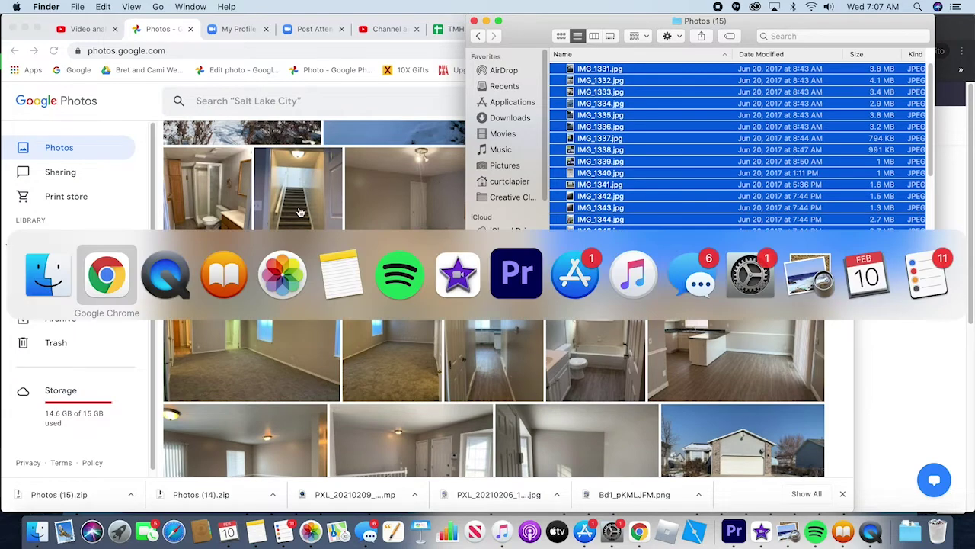
pyautogui.click(60, 287)
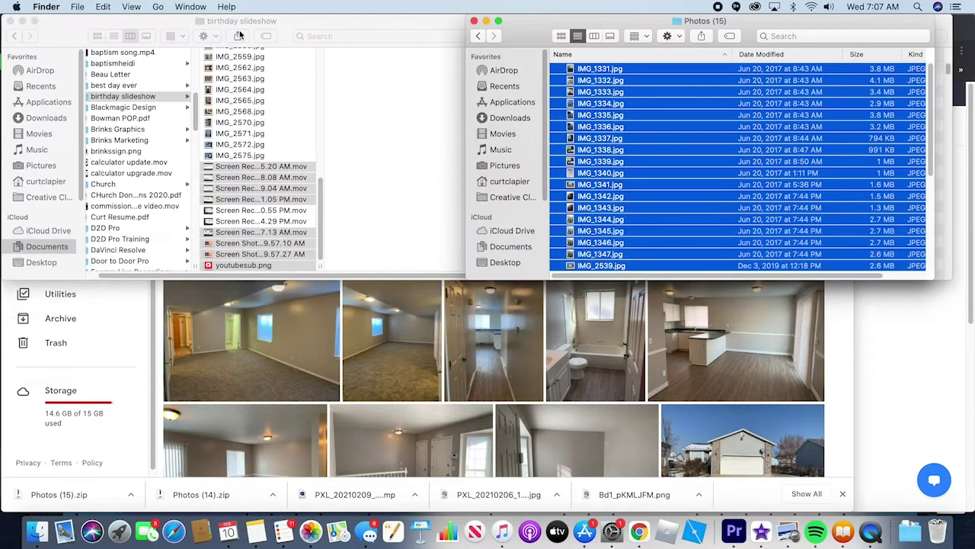
pyautogui.click(112, 100)
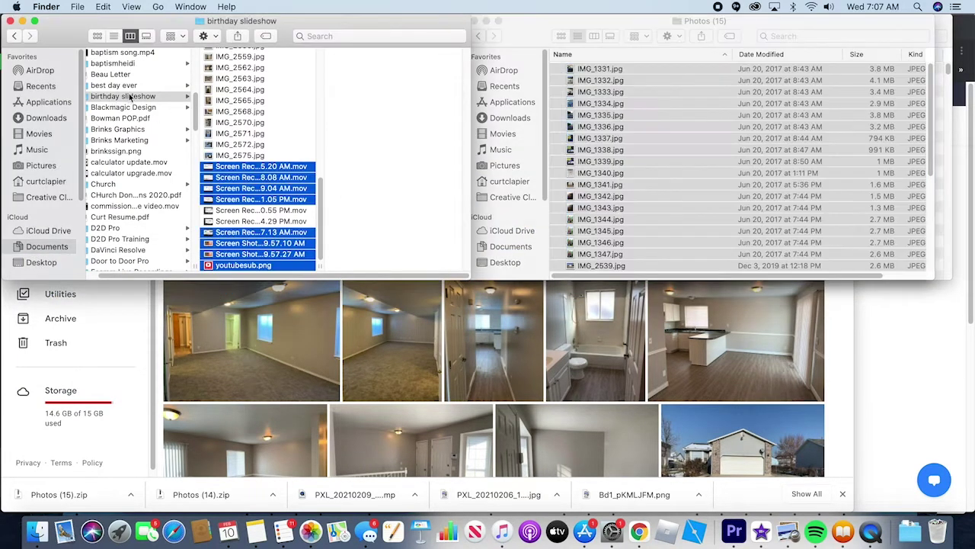
pyautogui.click(113, 99)
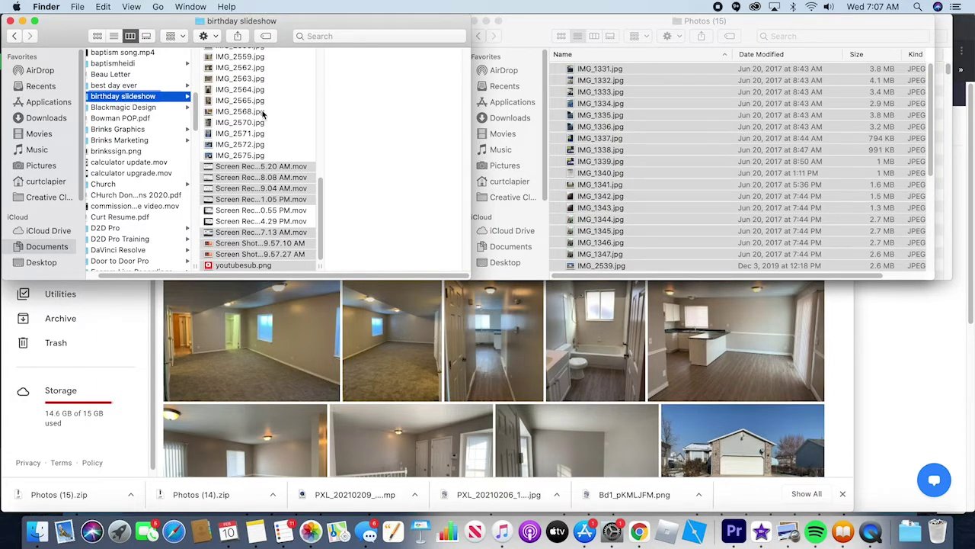
# Move all the Photos (15) files into the birthday slideshow folder, replacing all same-named items, and select IMG_1343.jpg there
pyautogui.click(774, 28)
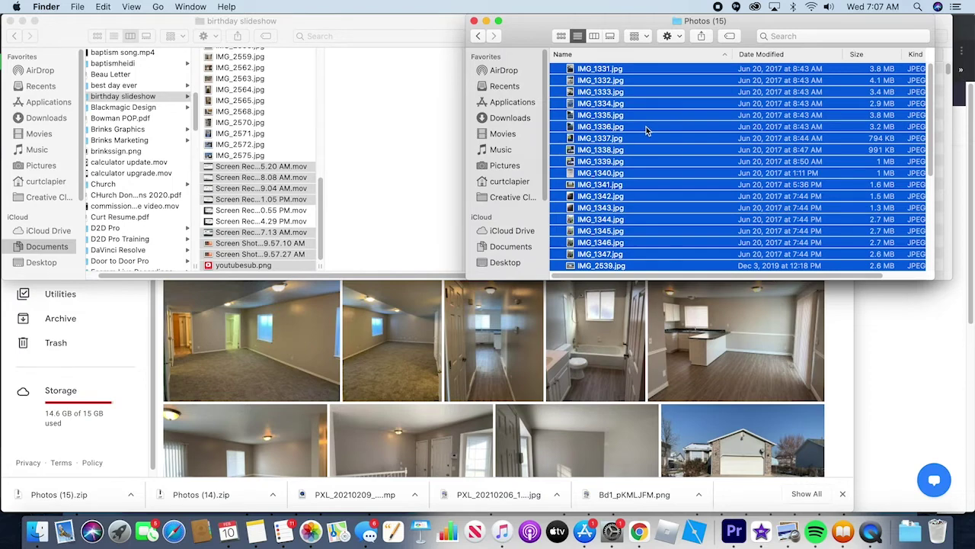
pyautogui.moveTo(646, 127); pyautogui.dragTo(286, 129)
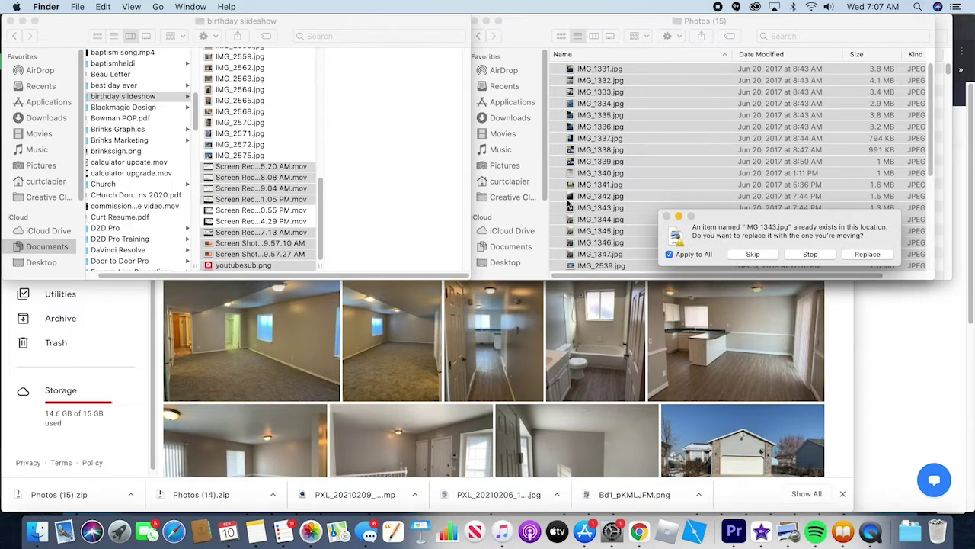
pyautogui.click(869, 255)
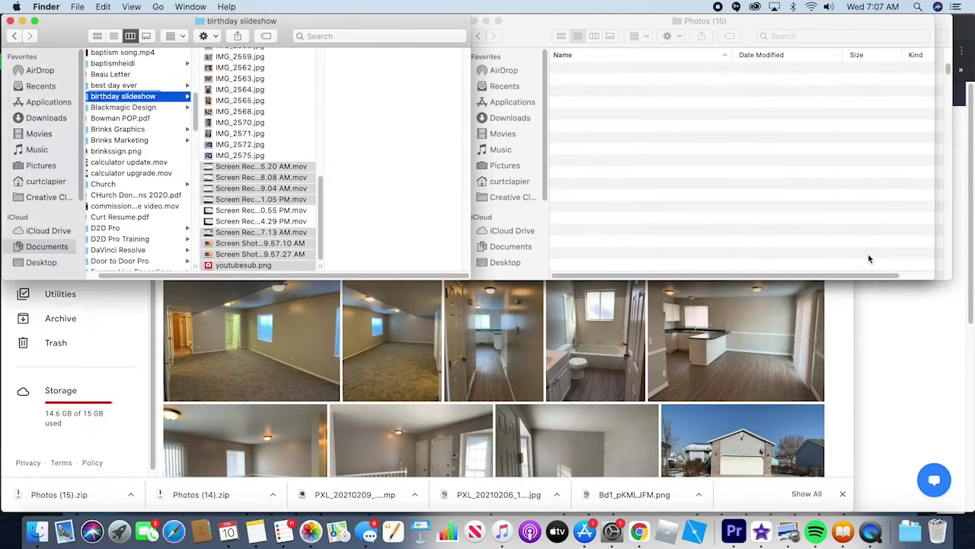
pyautogui.click(278, 185)
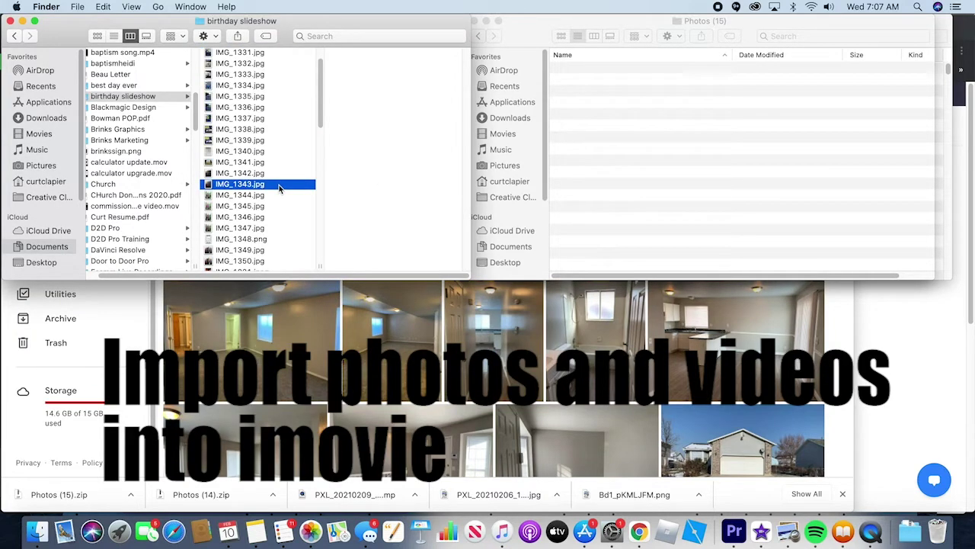
# Check the file list of the birthday slideshow folder through to its end and select the folder itself
pyautogui.scroll(-10, 279, 188)
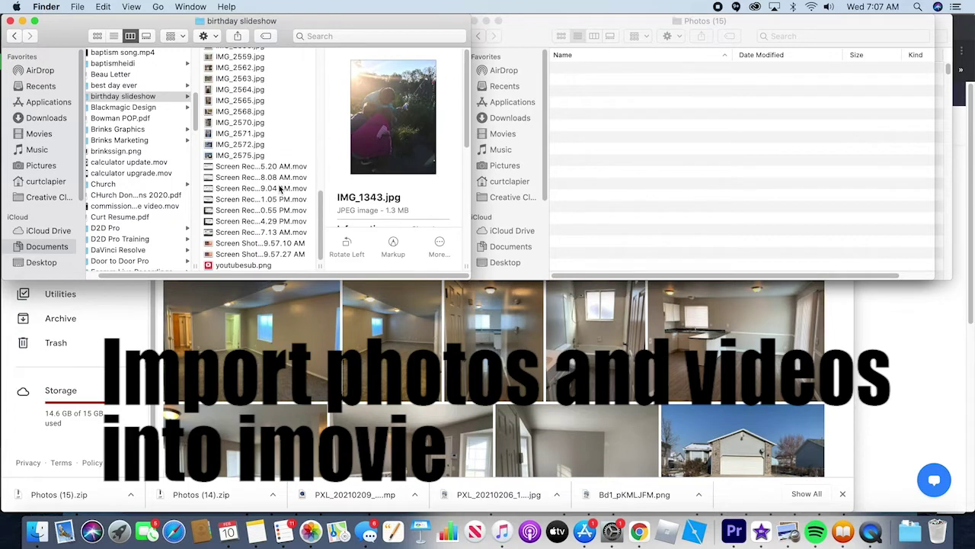
pyautogui.click(136, 97)
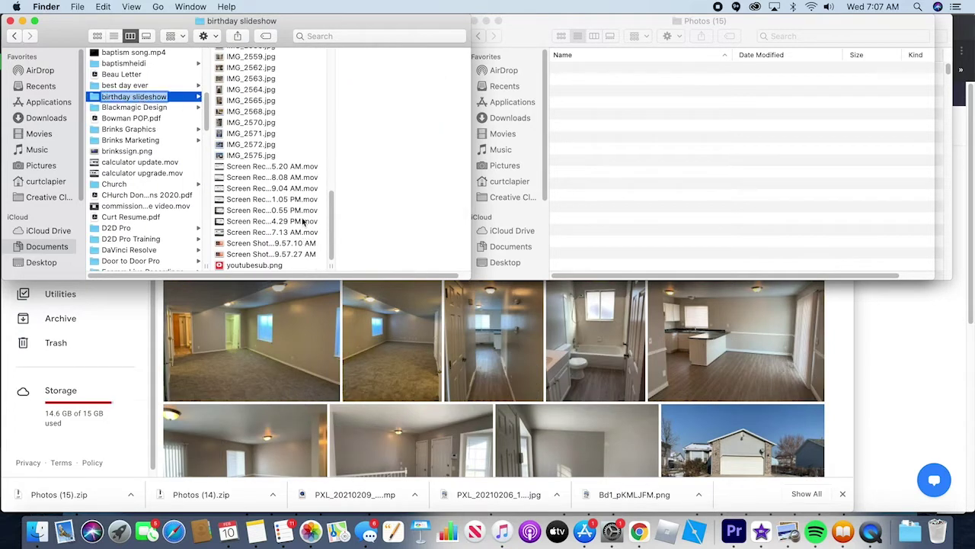
pyautogui.click(186, 103)
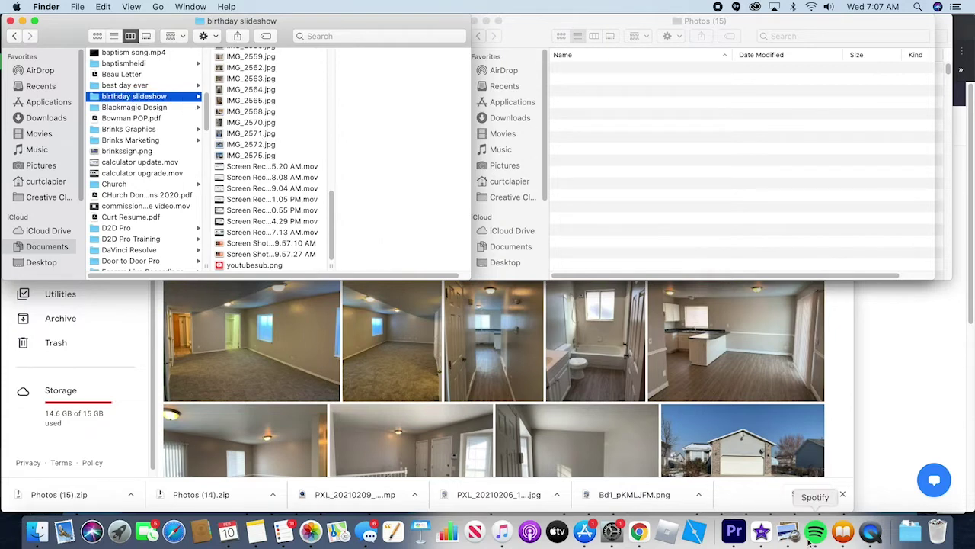
# Open iMovie and place the birthday slideshow Finder window over it, leaving the birthday slideshow event's clips exposed
pyautogui.click(762, 532)
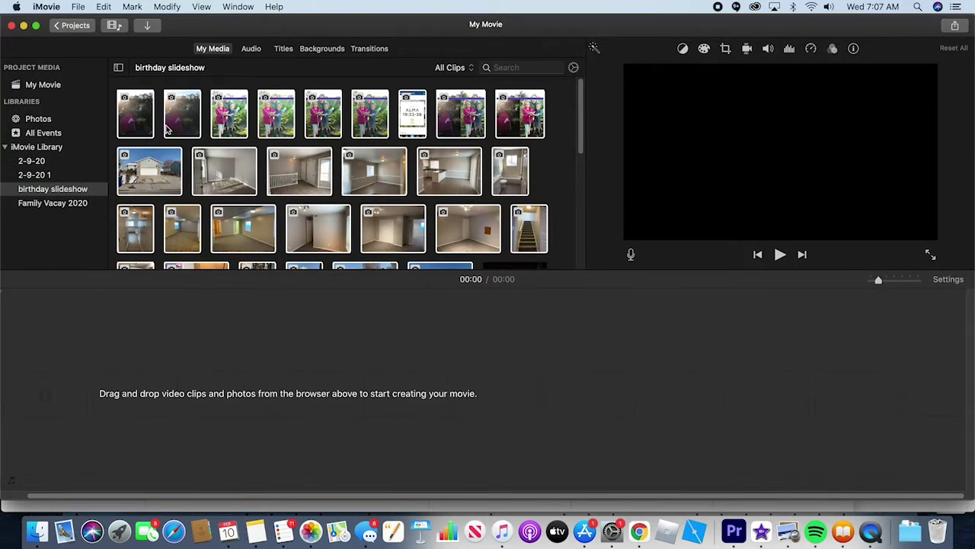
pyautogui.press('super+a')
pyautogui.press('super+Tab')
pyautogui.press('Tab')
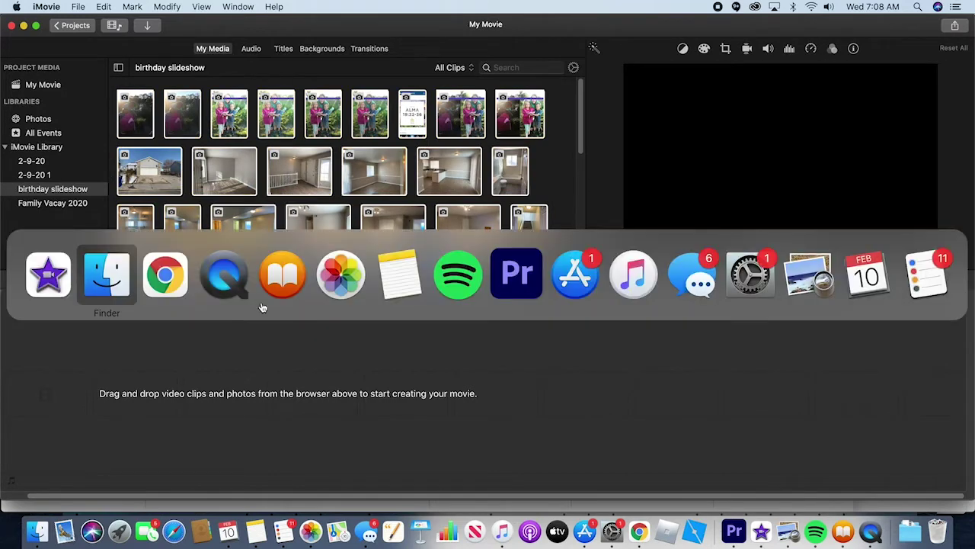
pyautogui.click(116, 293)
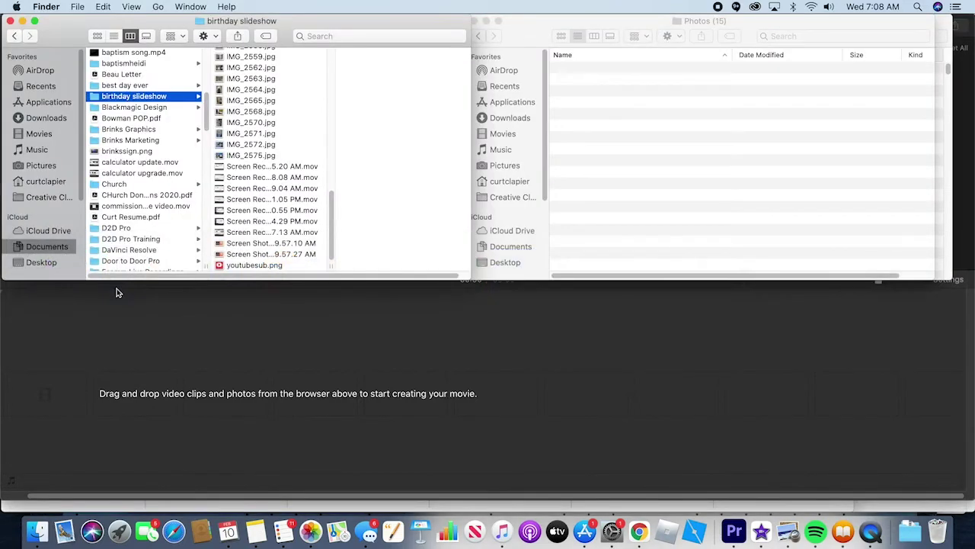
pyautogui.moveTo(81, 21); pyautogui.dragTo(546, 20)
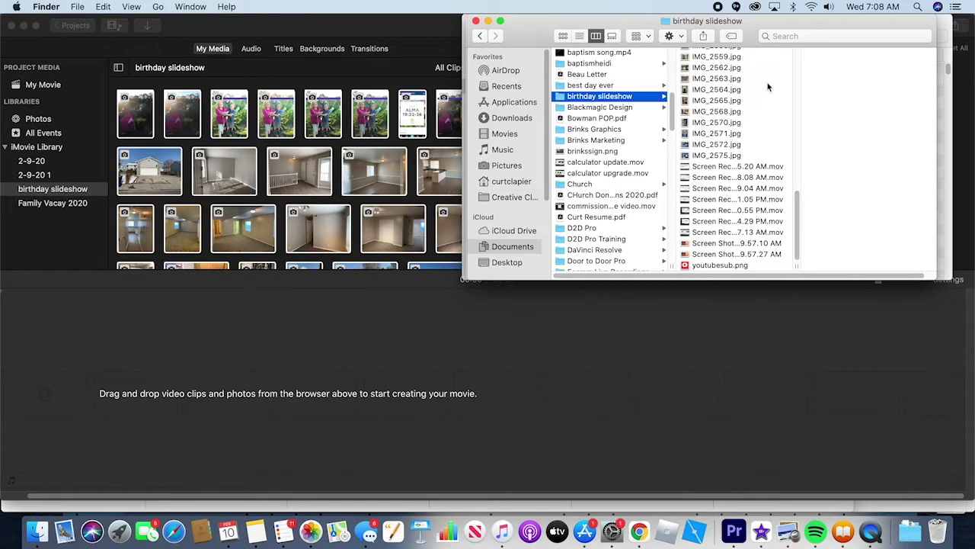
# Import every file of the birthday slideshow folder, from amazonphoto pricing.mov to youtubesub.png, into iMovie's birthday slideshow event and look through the clips
pyautogui.scroll(10, 772, 163)
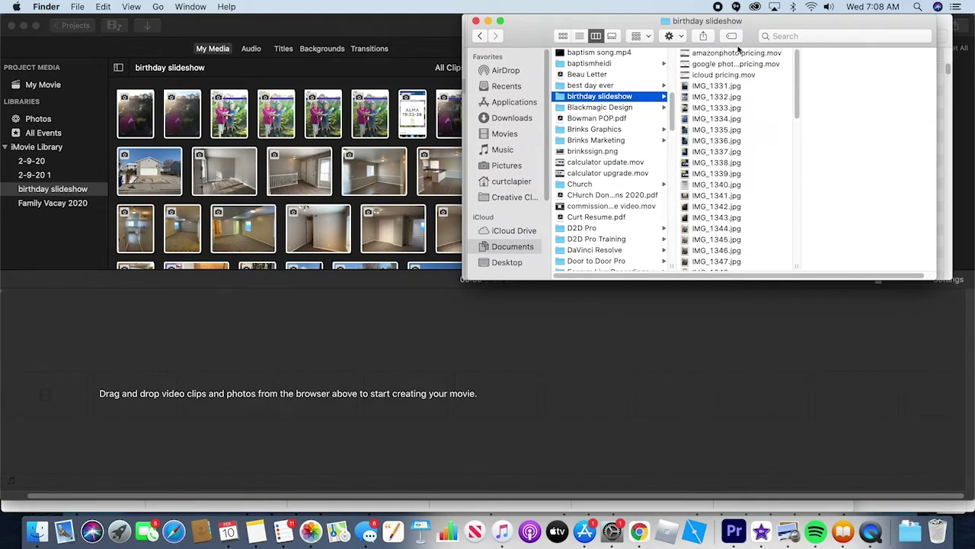
pyautogui.click(746, 55)
pyautogui.scroll(-20, 751, 220)
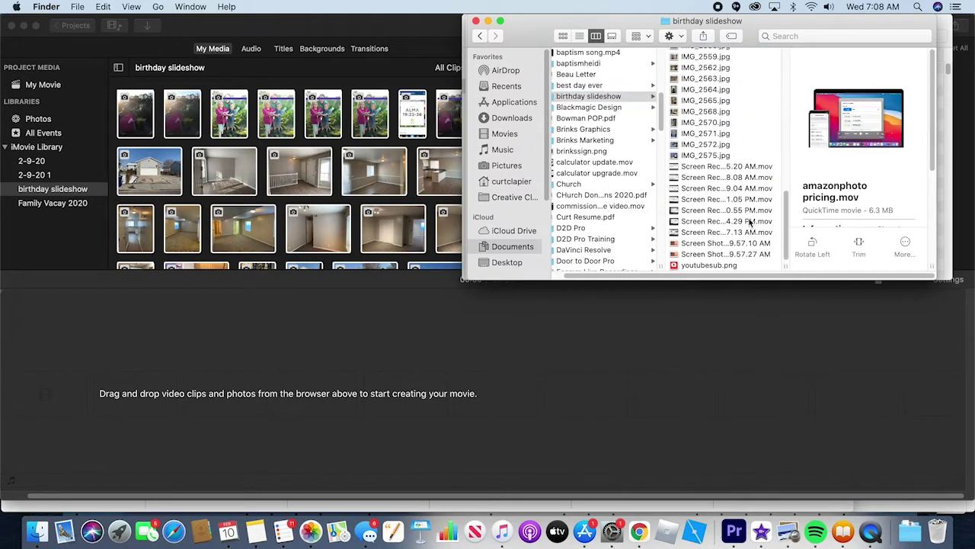
pyautogui.keyDown('shift'); pyautogui.click(717, 266); pyautogui.keyUp('shift')
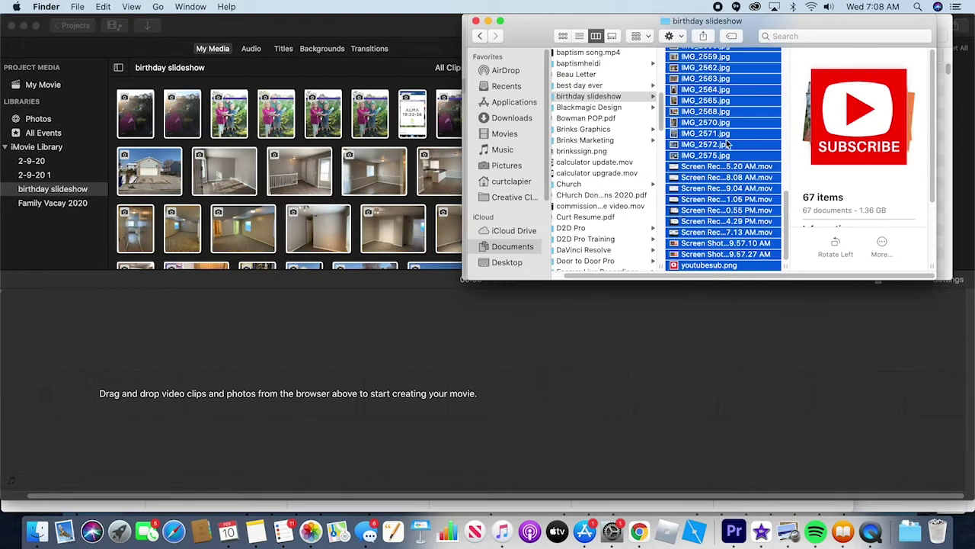
pyautogui.moveTo(740, 133); pyautogui.dragTo(343, 149)
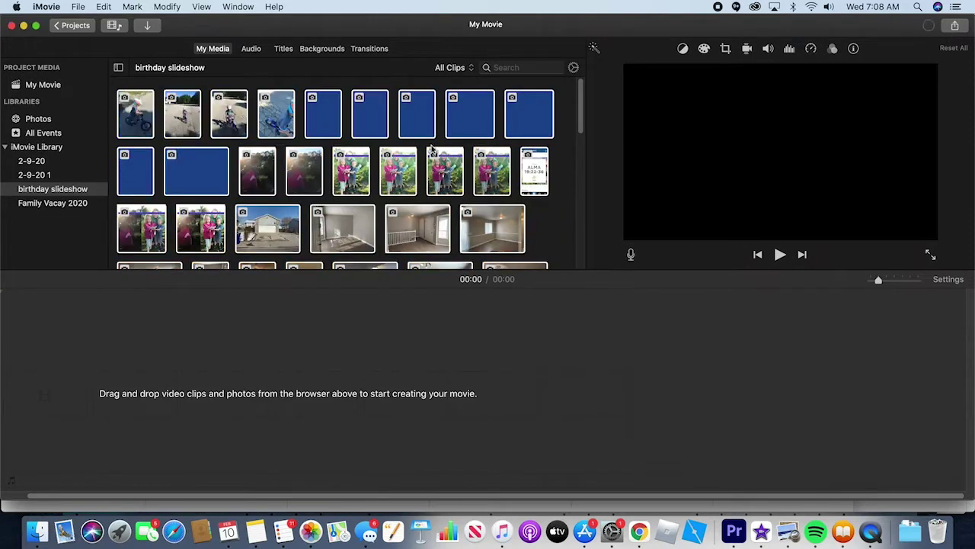
pyautogui.scroll(-5, 515, 225)
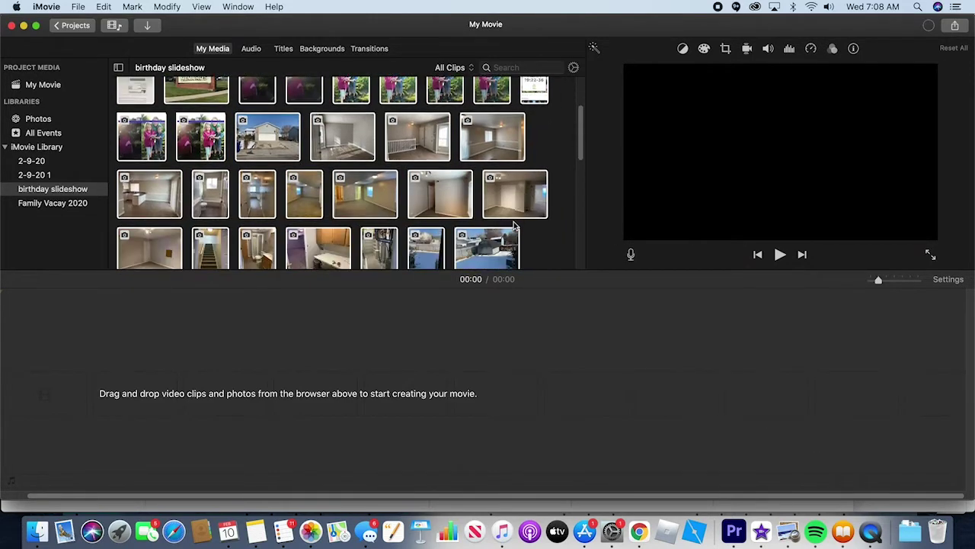
pyautogui.scroll(-3, 515, 225)
pyautogui.scroll(8, 515, 225)
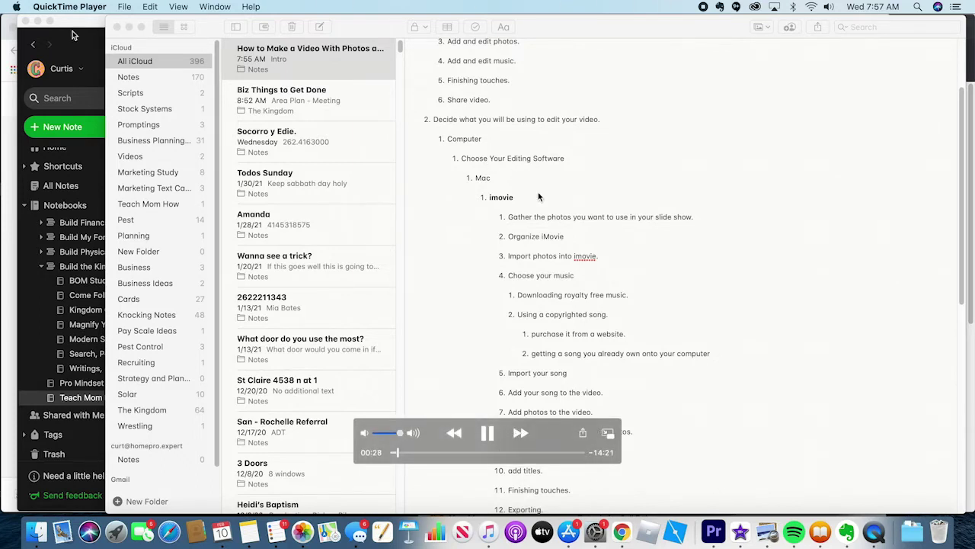
# Take the QuickTime recording out of full screen, raise the system volume slightly, and return the recording to full screen
pyautogui.moveTo(30, 4)
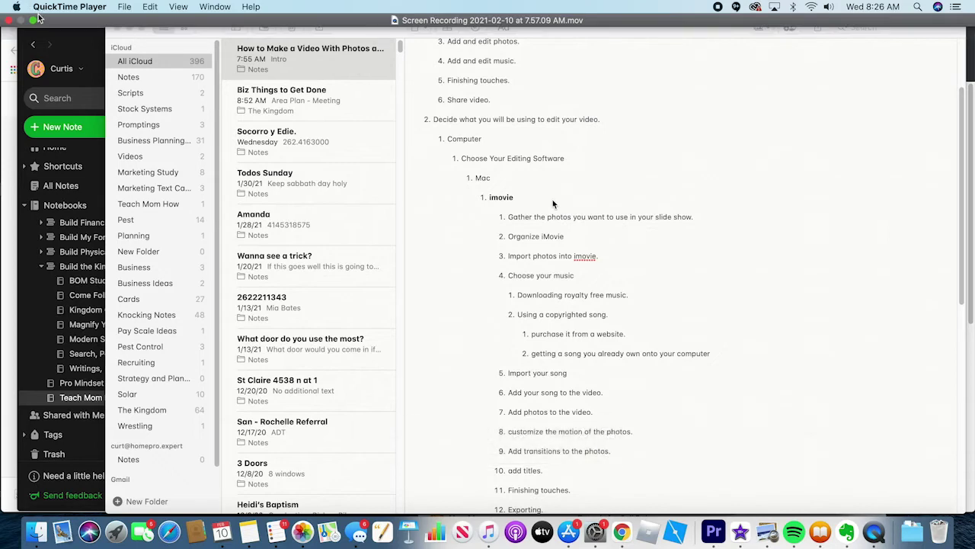
pyautogui.press('Escape')
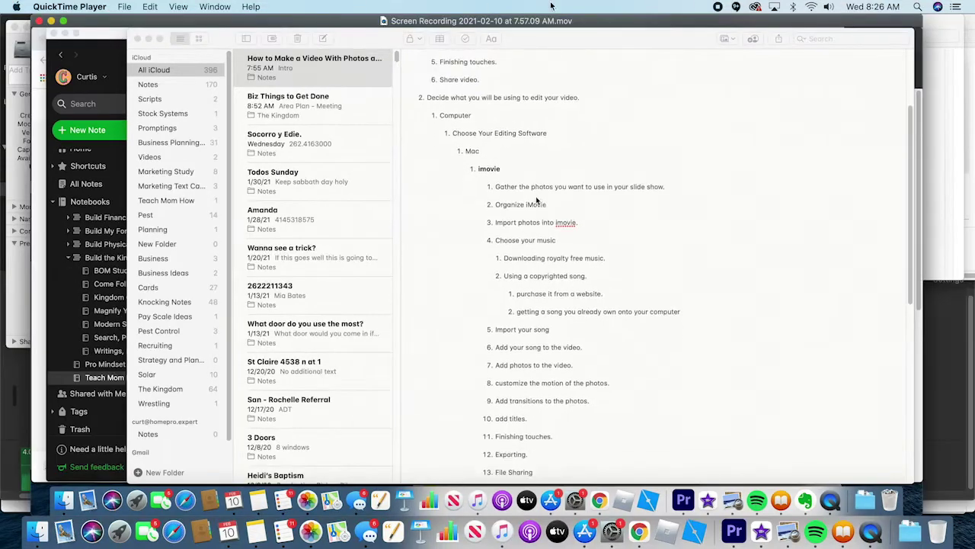
pyautogui.click(829, 7)
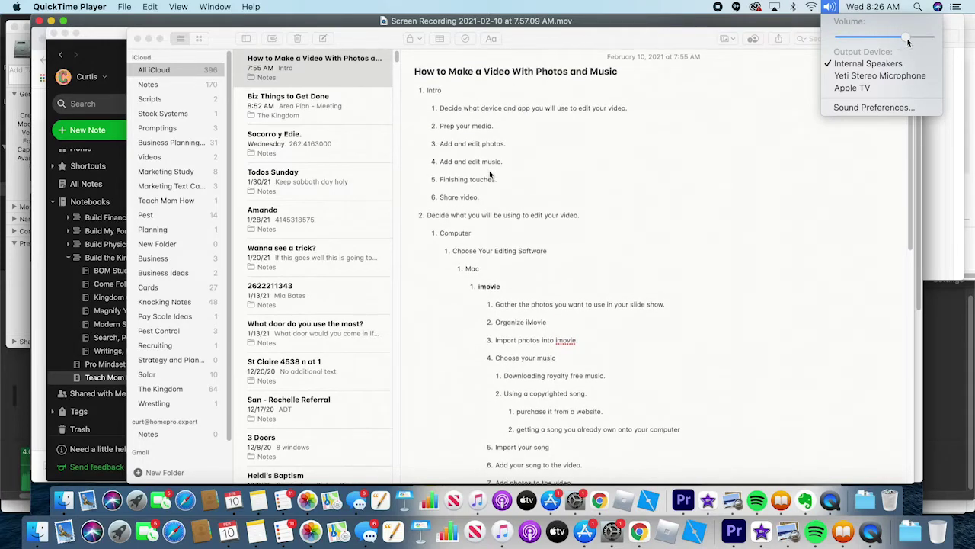
pyautogui.moveTo(899, 40); pyautogui.dragTo(907, 39)
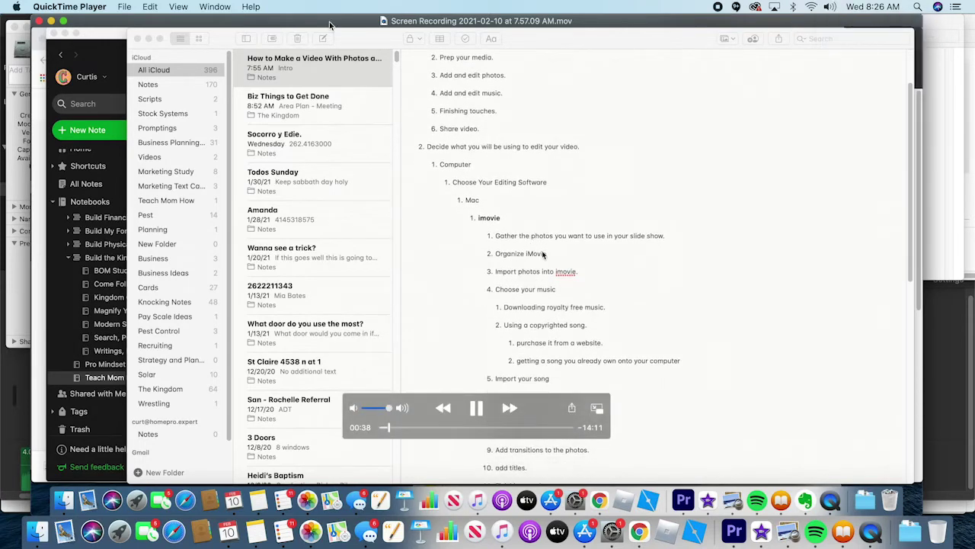
pyautogui.click(66, 21)
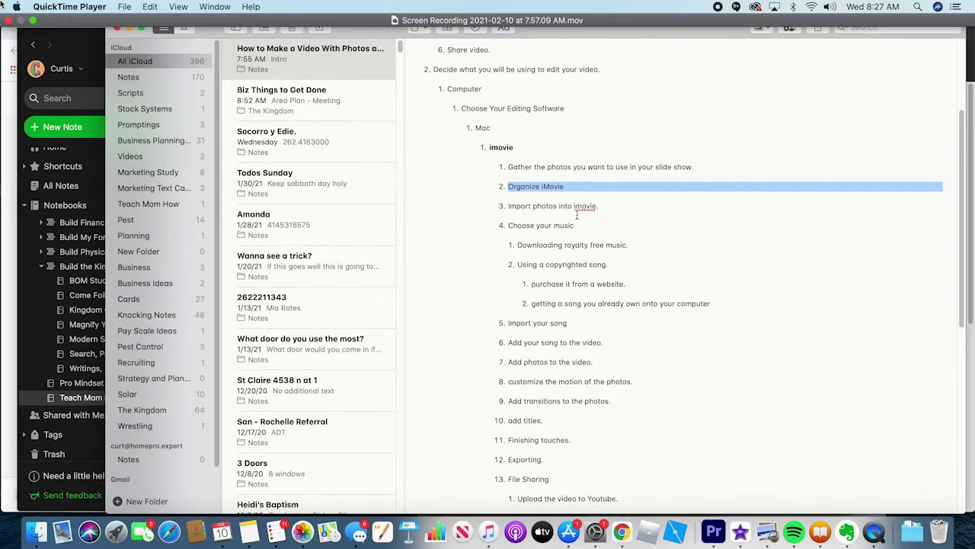
# Highlight the outline items "Import photos into imovie." and "Choose your music" one after the other in the note
pyautogui.click(600, 206)
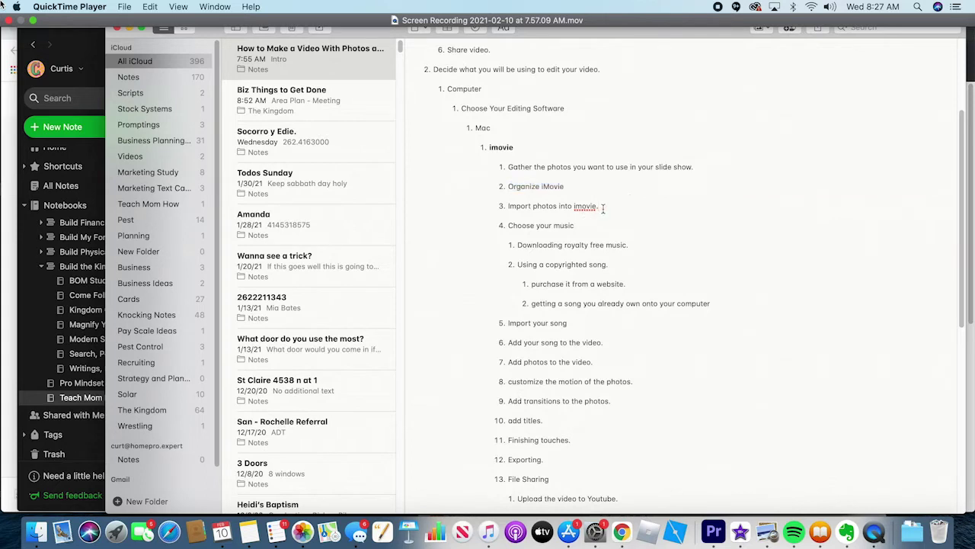
pyautogui.moveTo(600, 206); pyautogui.dragTo(503, 204)
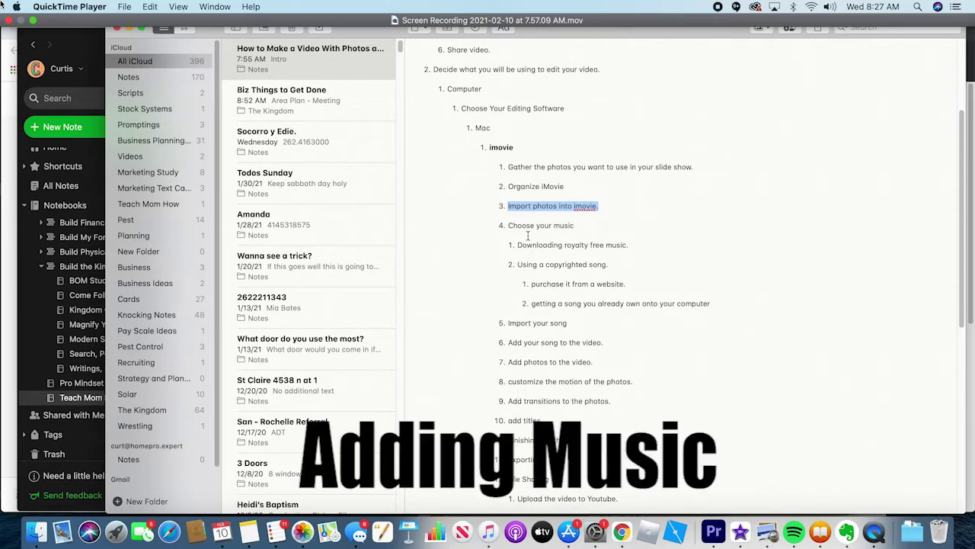
pyautogui.click(490, 224)
pyautogui.moveTo(507, 226); pyautogui.dragTo(612, 238)
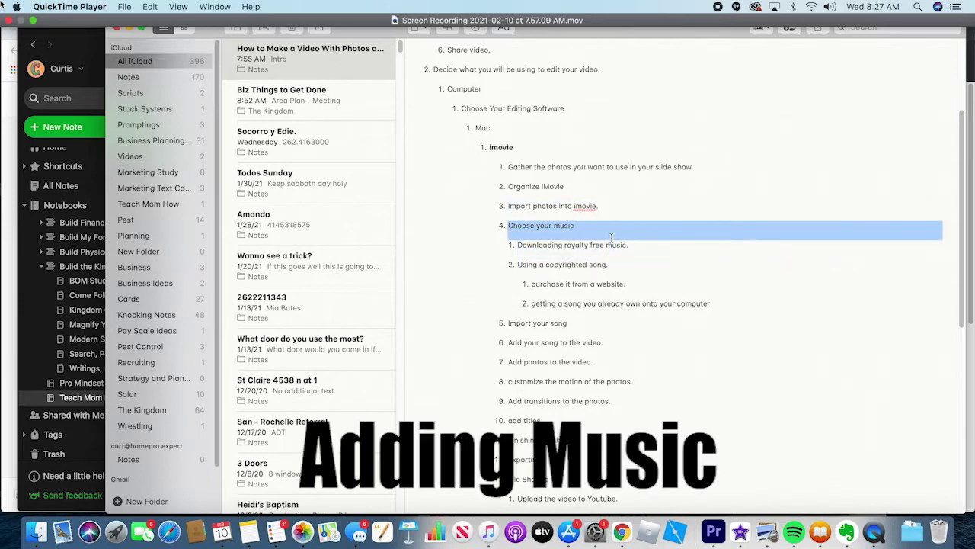
pyautogui.click(536, 225)
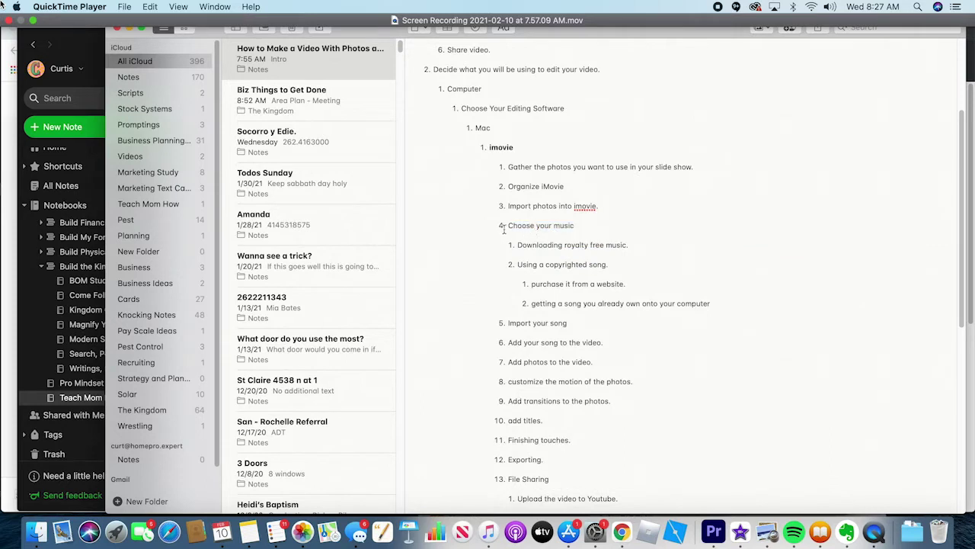
pyautogui.moveTo(509, 226); pyautogui.dragTo(577, 225)
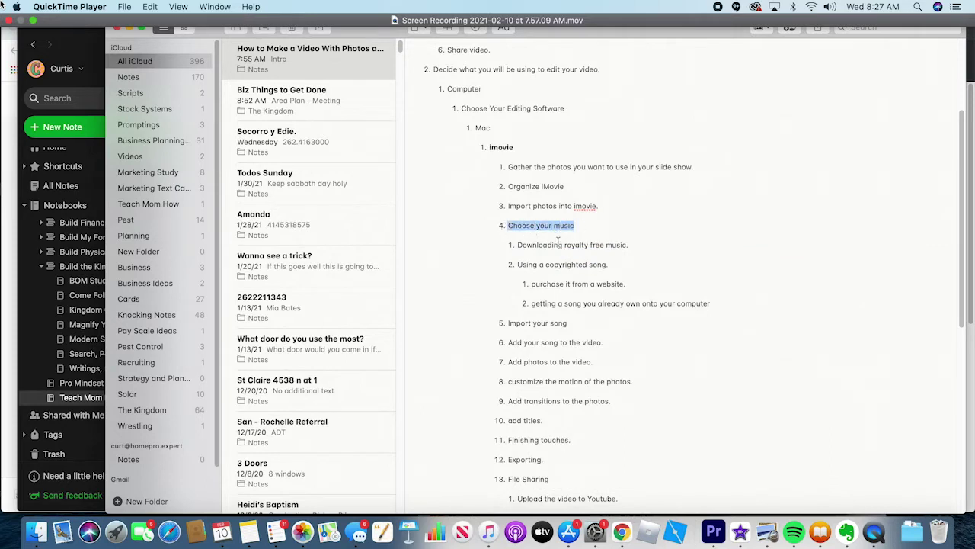
# Highlight the two music options in the note's outline, "Downloading royalty free music." and "Using a copyrighted song.", alternating between them
pyautogui.moveTo(517, 245); pyautogui.dragTo(638, 242)
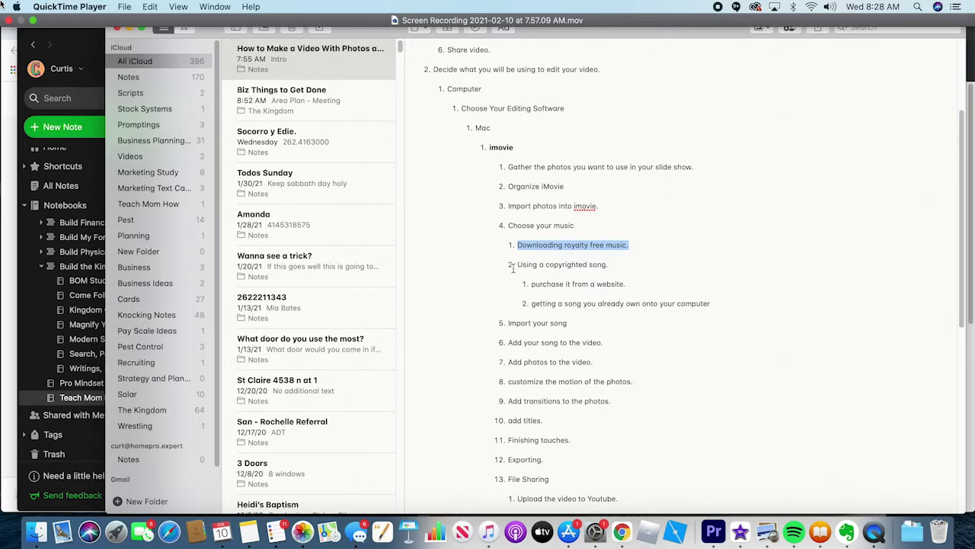
pyautogui.moveTo(516, 265); pyautogui.dragTo(613, 262)
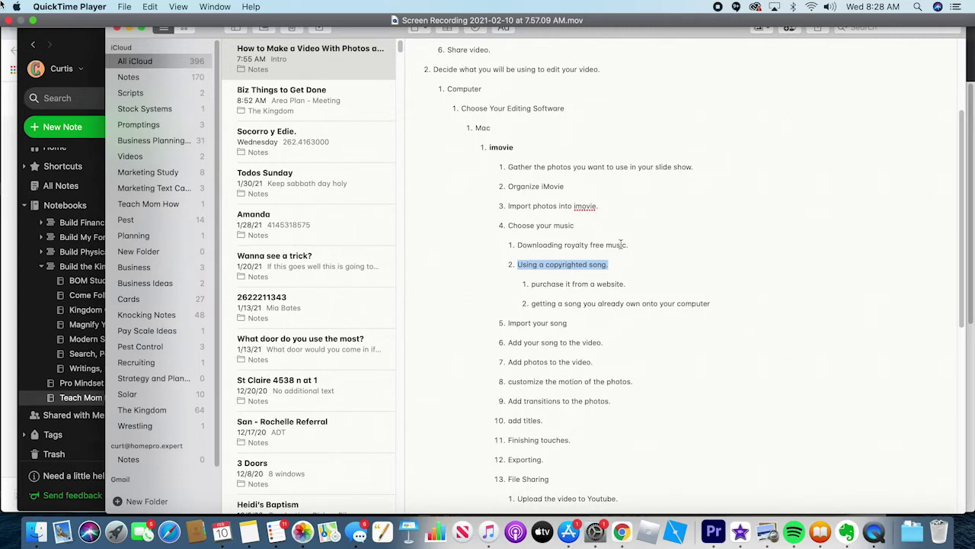
pyautogui.click(516, 244)
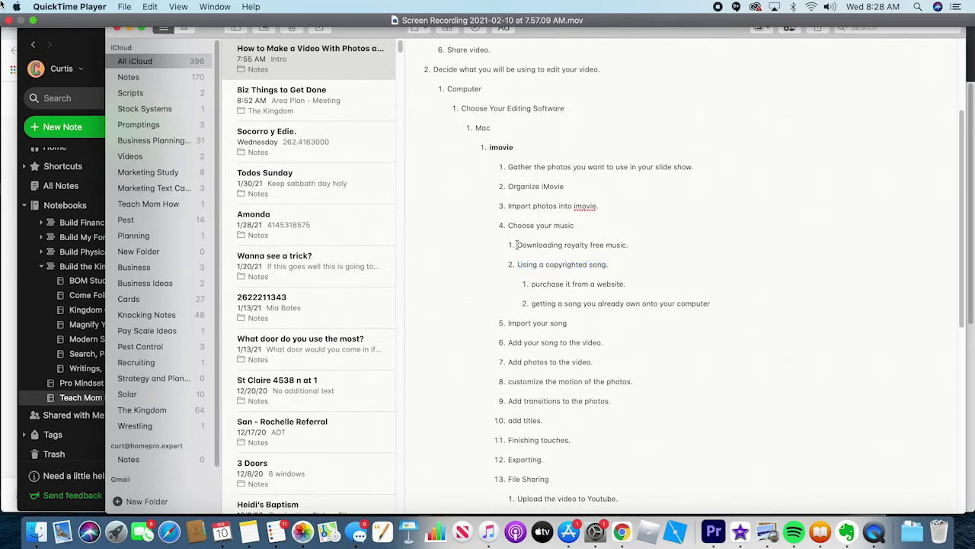
pyautogui.moveTo(517, 245); pyautogui.dragTo(649, 244)
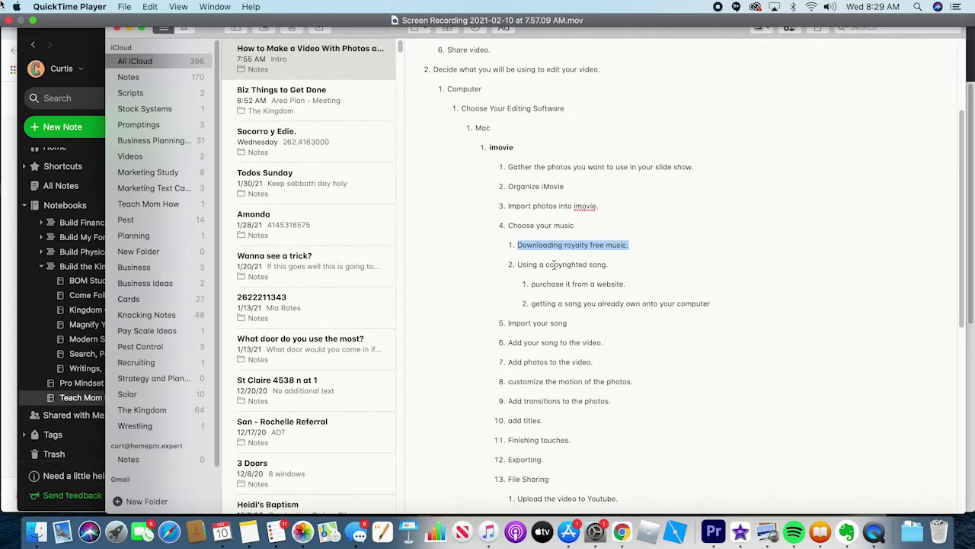
pyautogui.moveTo(544, 264); pyautogui.dragTo(612, 264)
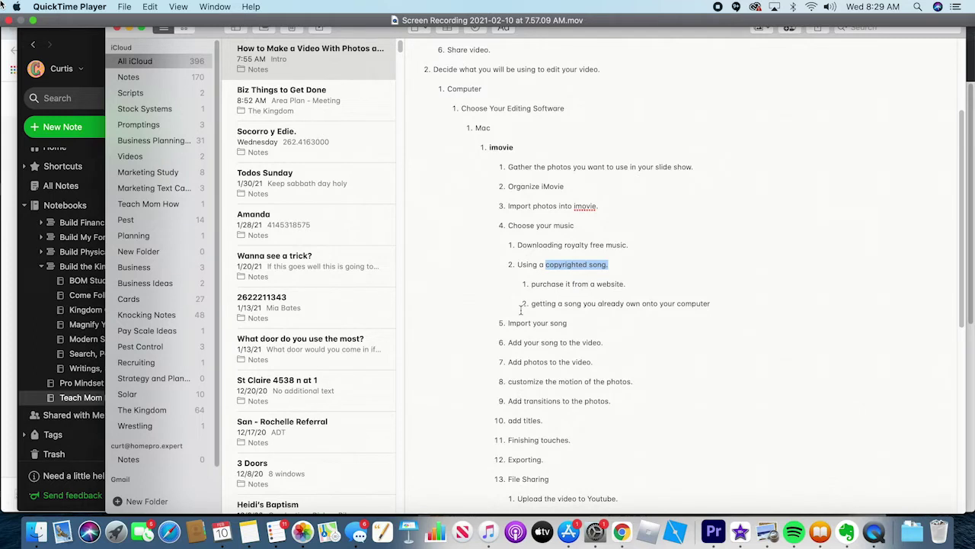
pyautogui.scroll(-1, 521, 310)
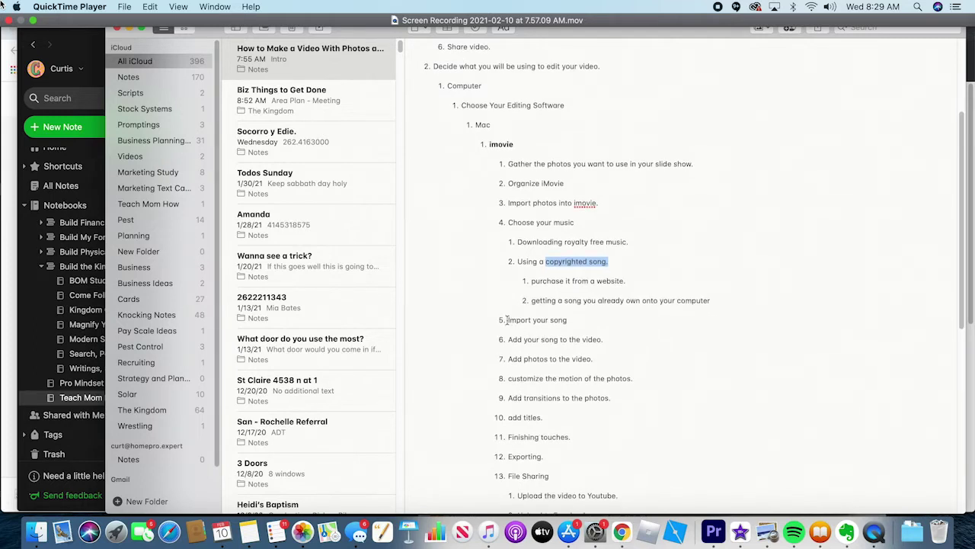
# Highlight "Import your song" in the outline, followed by the items from "Add your song to the video." through "add titles."
pyautogui.moveTo(506, 320); pyautogui.dragTo(572, 320)
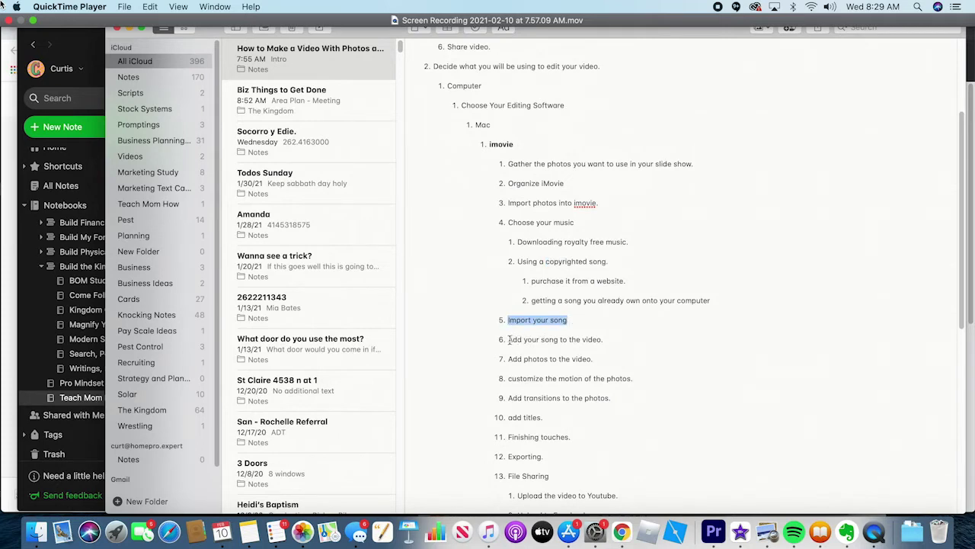
pyautogui.moveTo(509, 340); pyautogui.dragTo(610, 341)
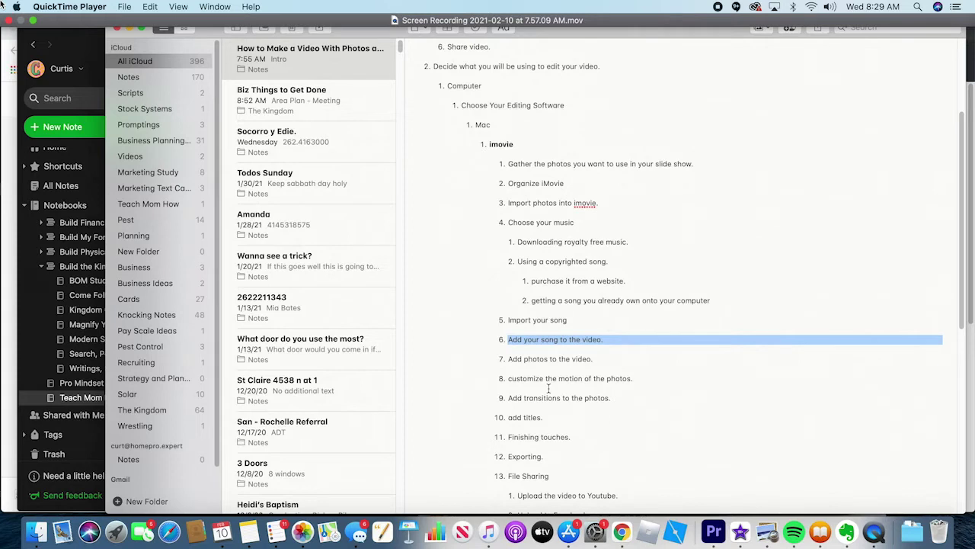
pyautogui.click(513, 346)
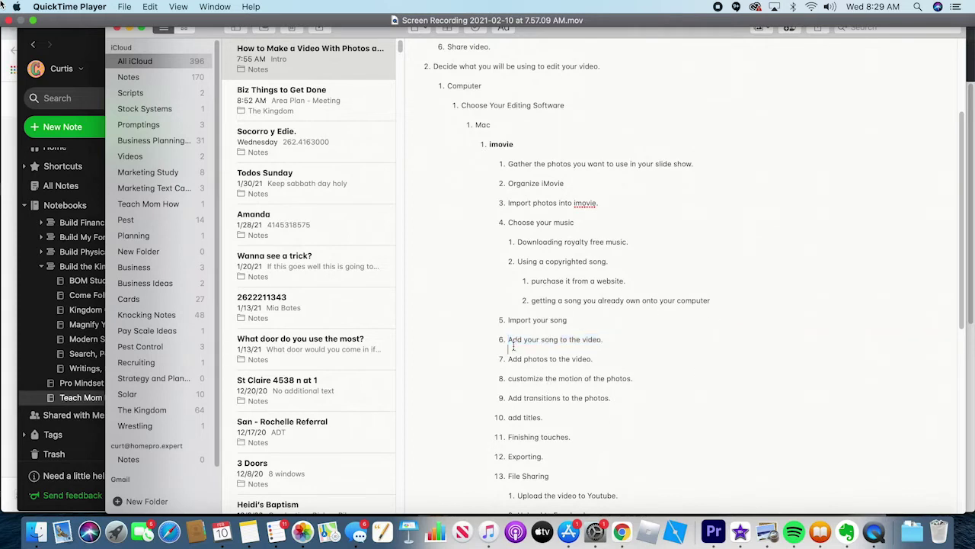
pyautogui.moveTo(511, 341); pyautogui.dragTo(580, 422)
# Highlight "Downloading royalty free music." in the outline and switch to the NCS songs video on YouTube in Chrome
pyautogui.click(507, 340)
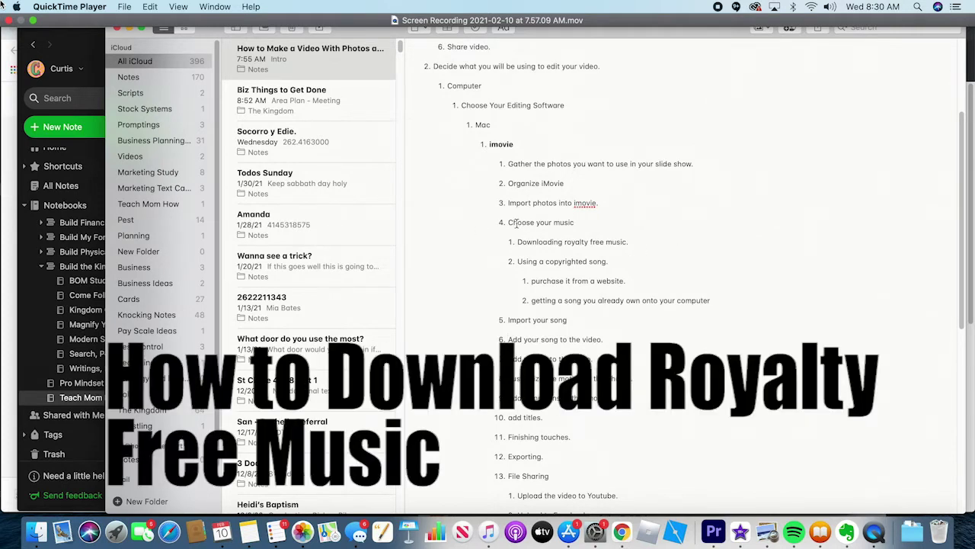
pyautogui.moveTo(517, 243); pyautogui.dragTo(620, 246)
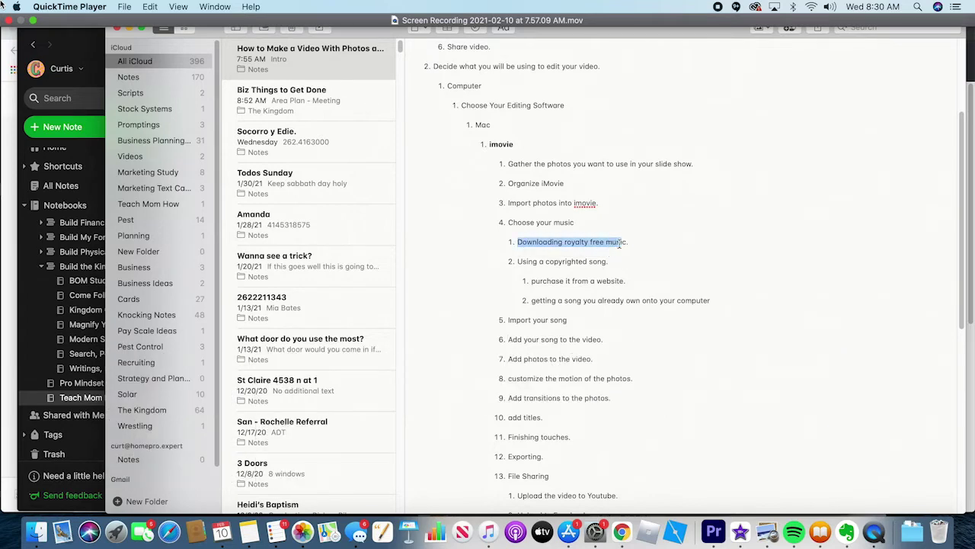
pyautogui.press('super+Tab')
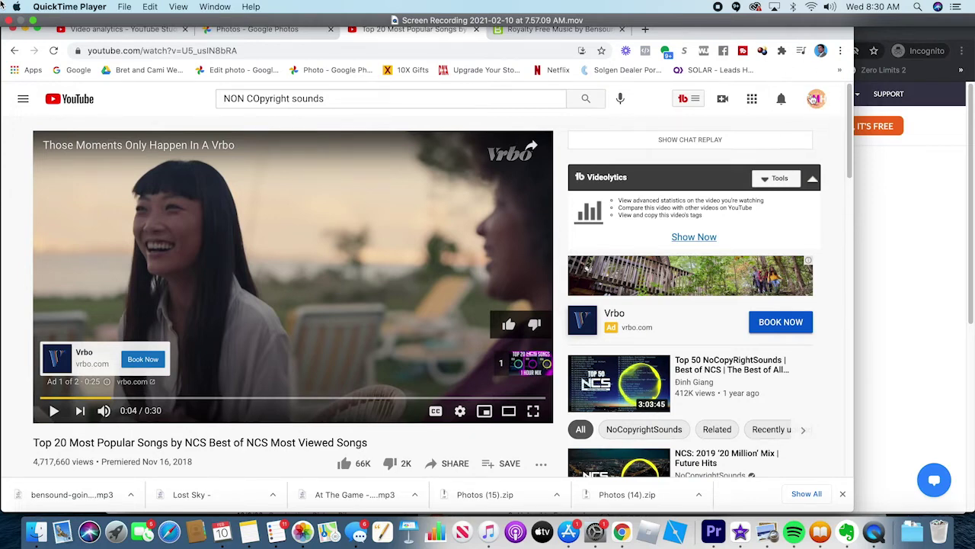
# Go to YouTube Studio for the signed-in channel and open its Audio library
pyautogui.click(817, 101)
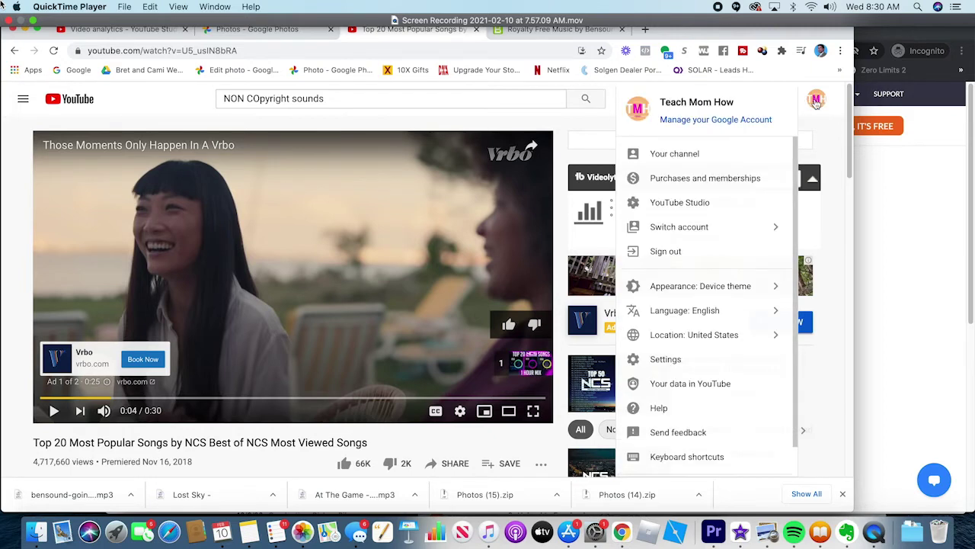
pyautogui.click(679, 203)
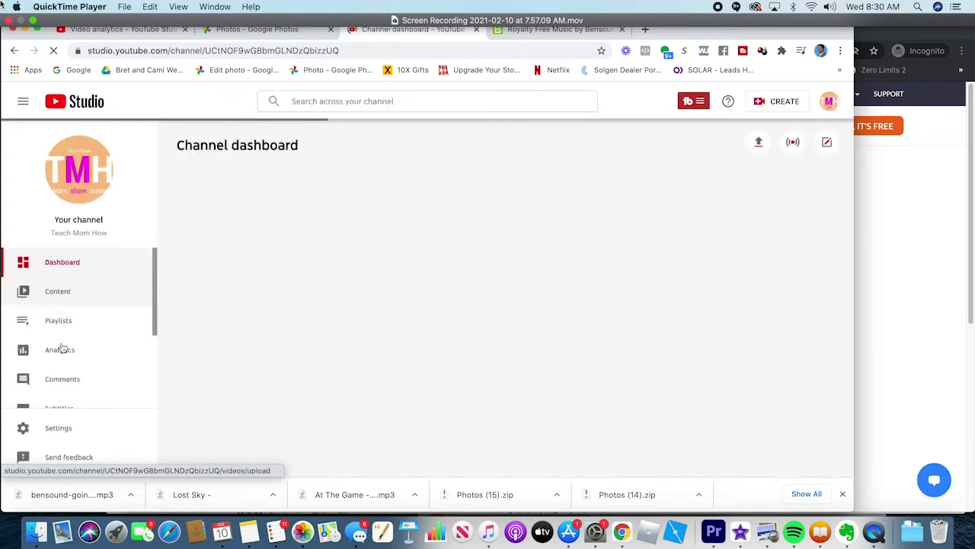
pyautogui.scroll(-3, 76, 348)
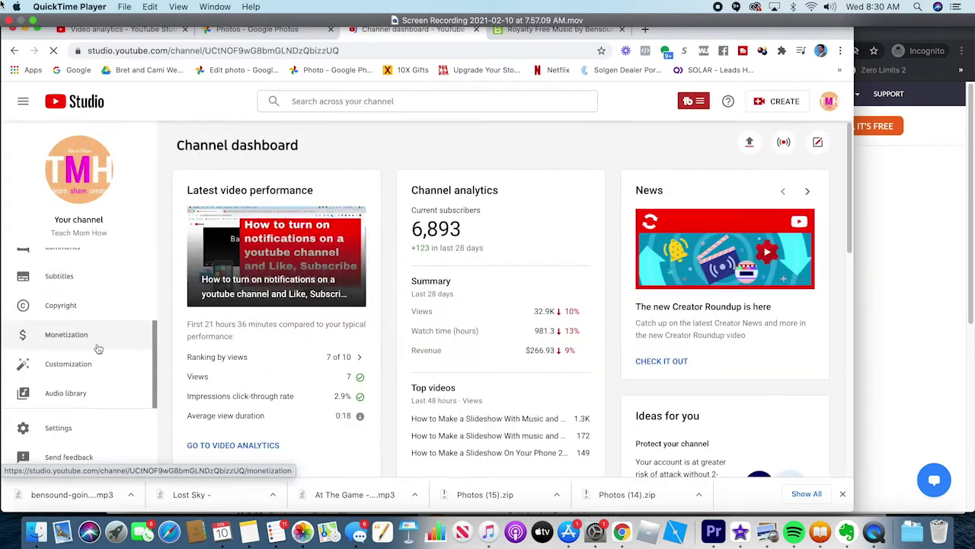
pyautogui.click(73, 401)
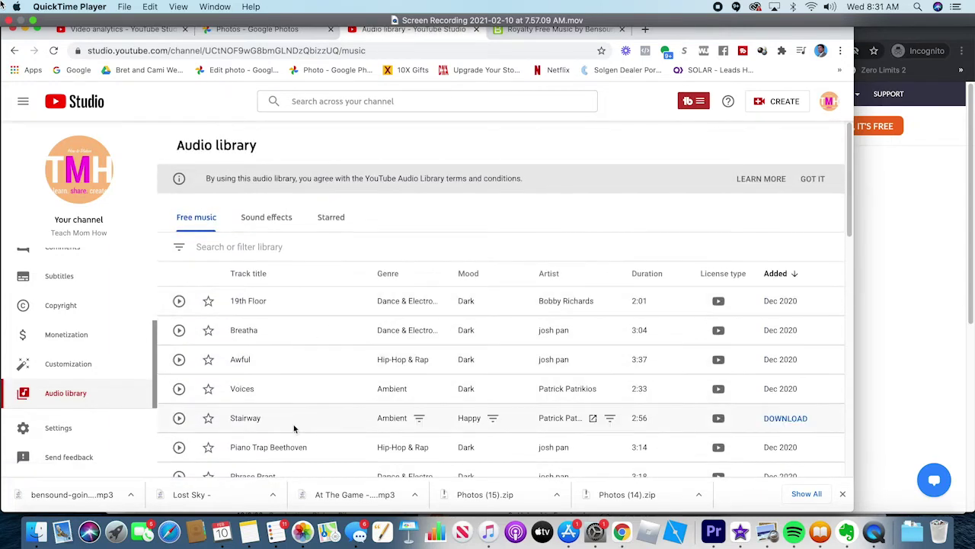
# Preview the free tracks "19th Floor" and "Breatha" in the Audio library and pause playback
pyautogui.click(179, 302)
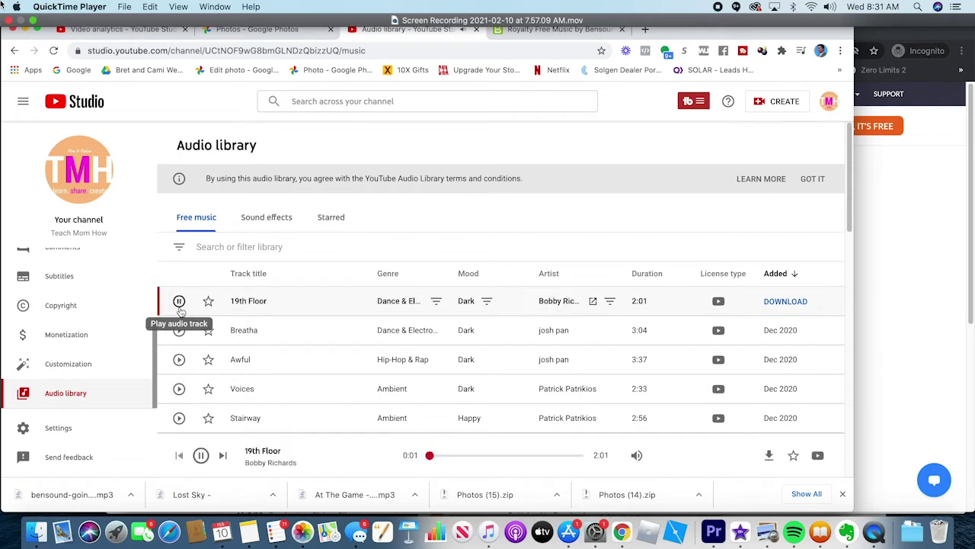
pyautogui.click(179, 330)
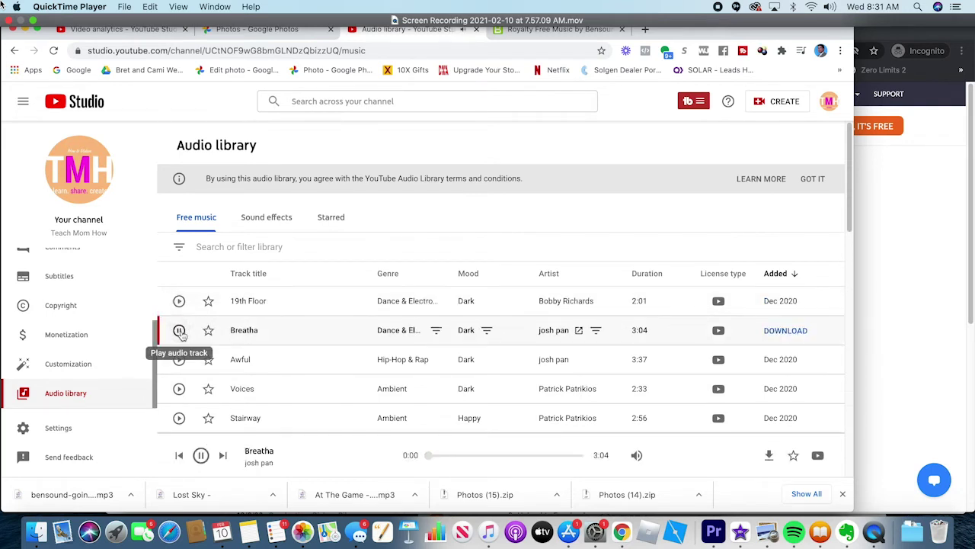
pyautogui.click(180, 331)
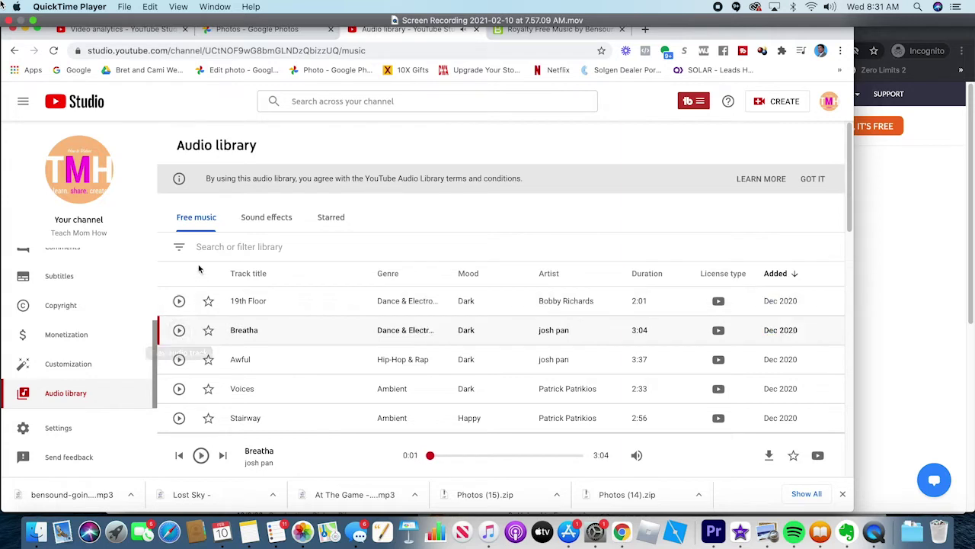
# View the available filter options for the free music and sort the tracks by duration, longest first
pyautogui.click(179, 247)
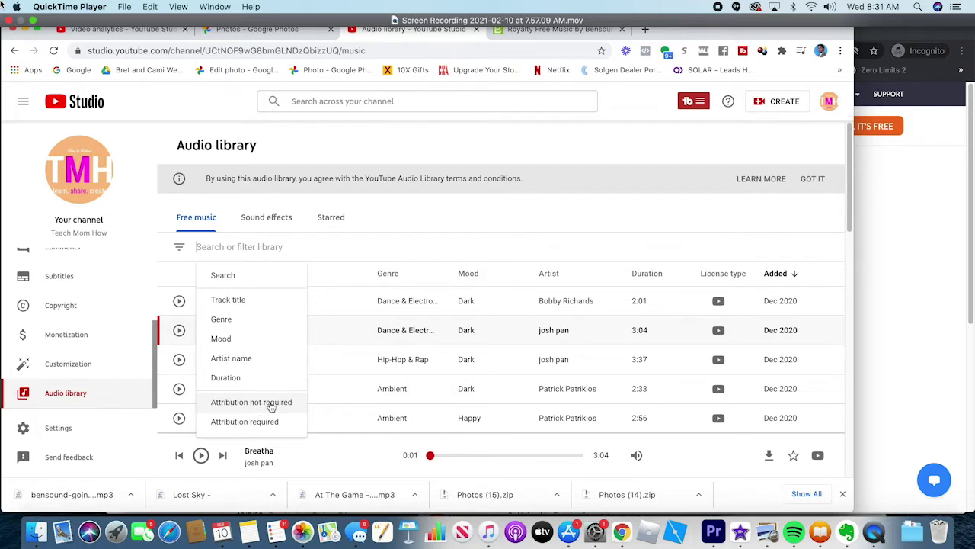
pyautogui.click(497, 231)
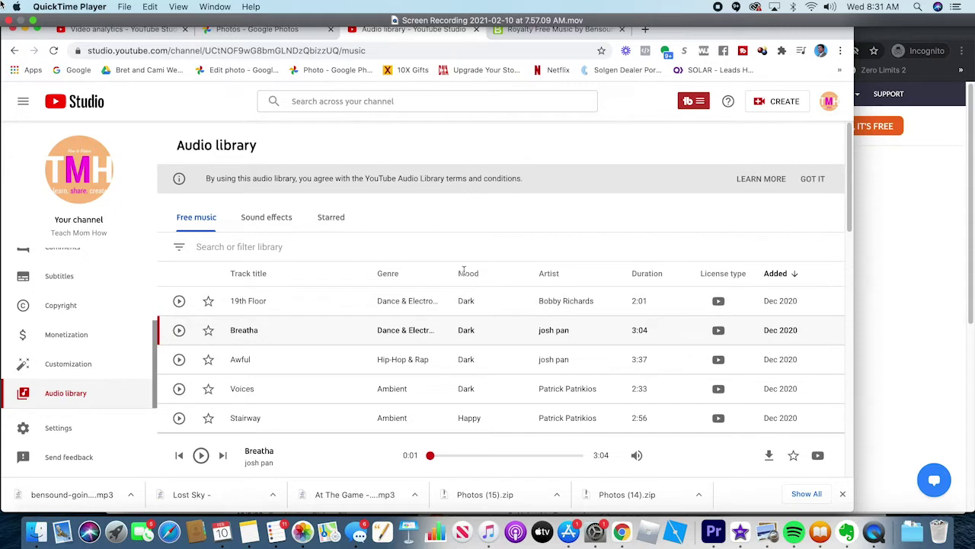
pyautogui.click(650, 279)
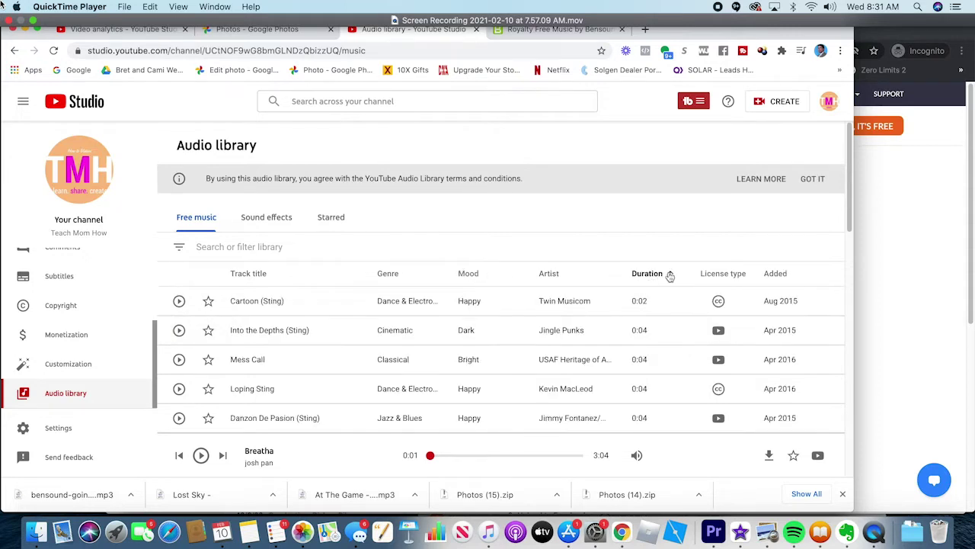
pyautogui.click(668, 279)
pyautogui.click(667, 279)
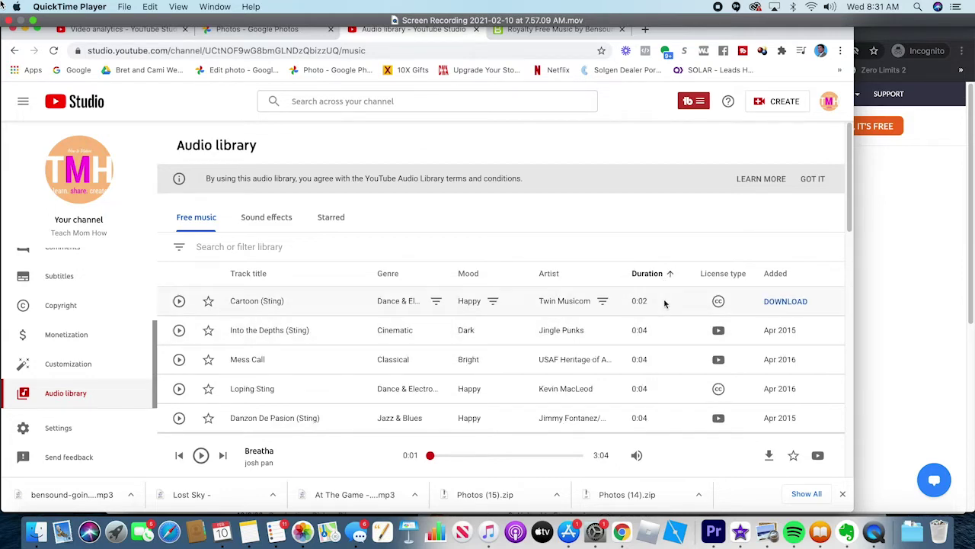
pyautogui.click(668, 275)
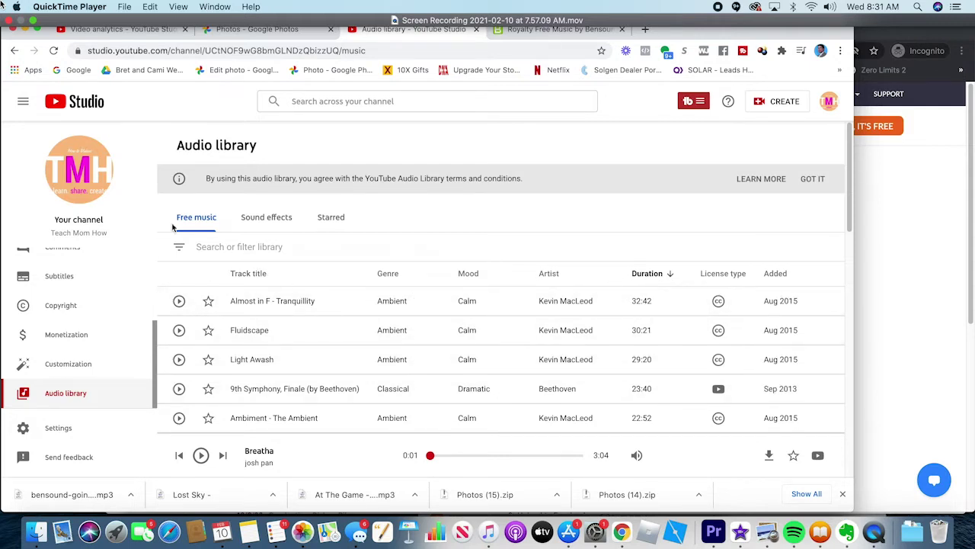
# Filter the free music by the Inspirational mood and preview the track "The Golden Present"
pyautogui.click(199, 224)
pyautogui.click(180, 254)
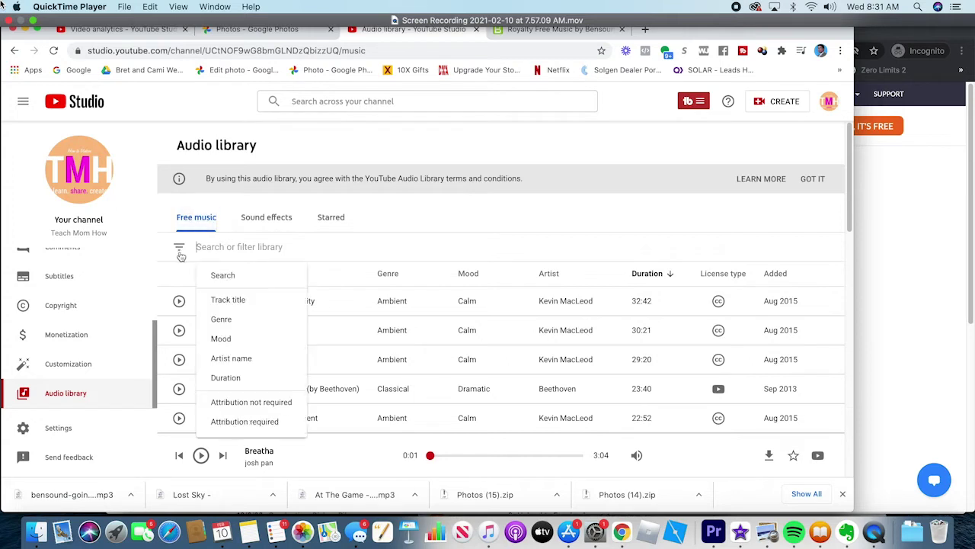
pyautogui.click(227, 340)
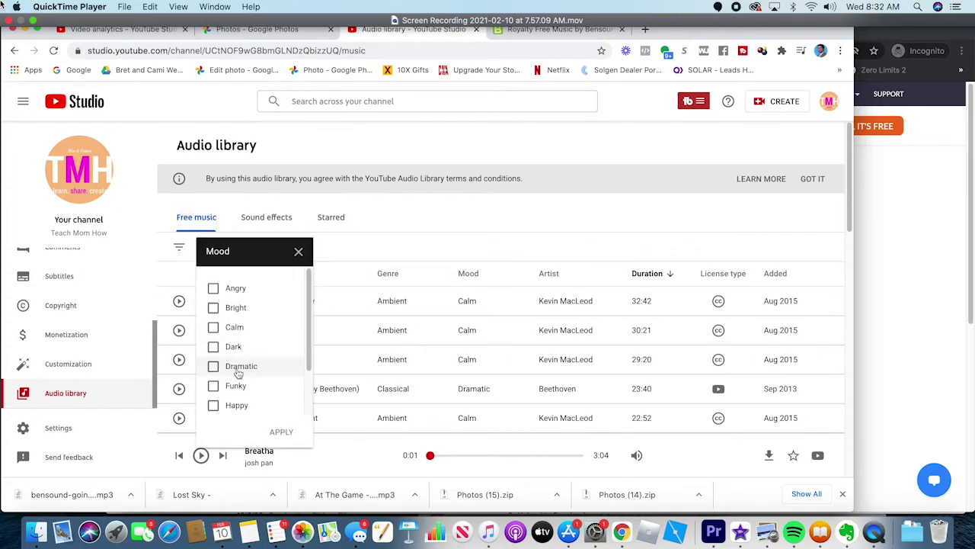
pyautogui.scroll(-3, 238, 373)
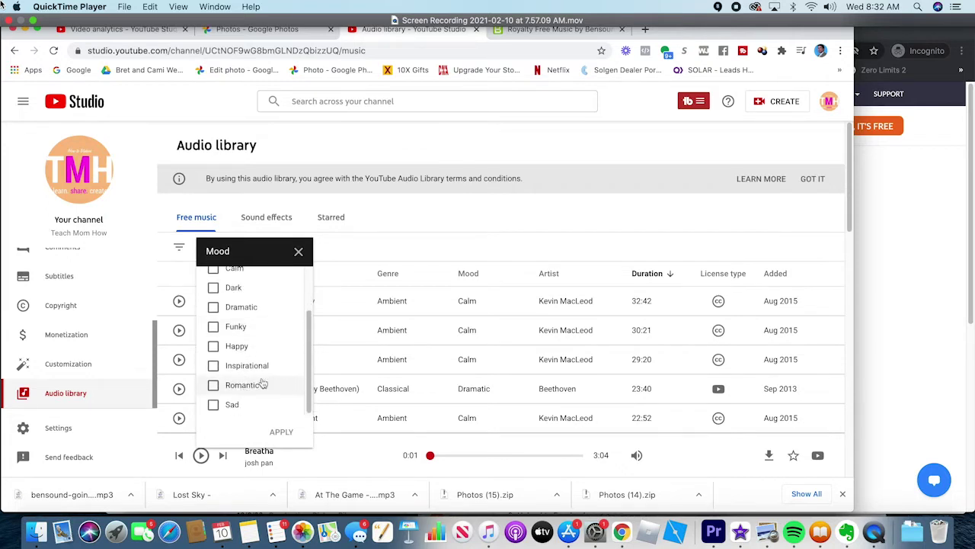
pyautogui.click(228, 366)
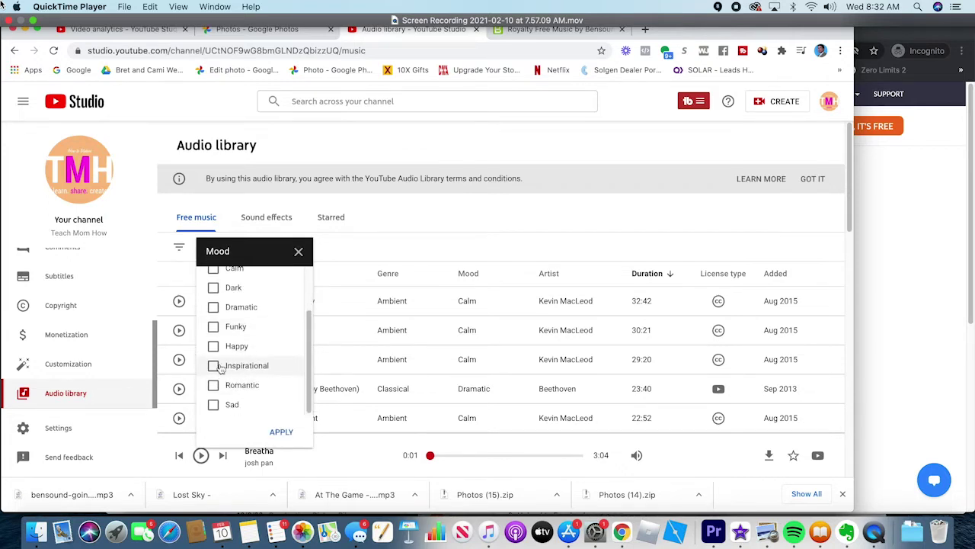
pyautogui.click(282, 432)
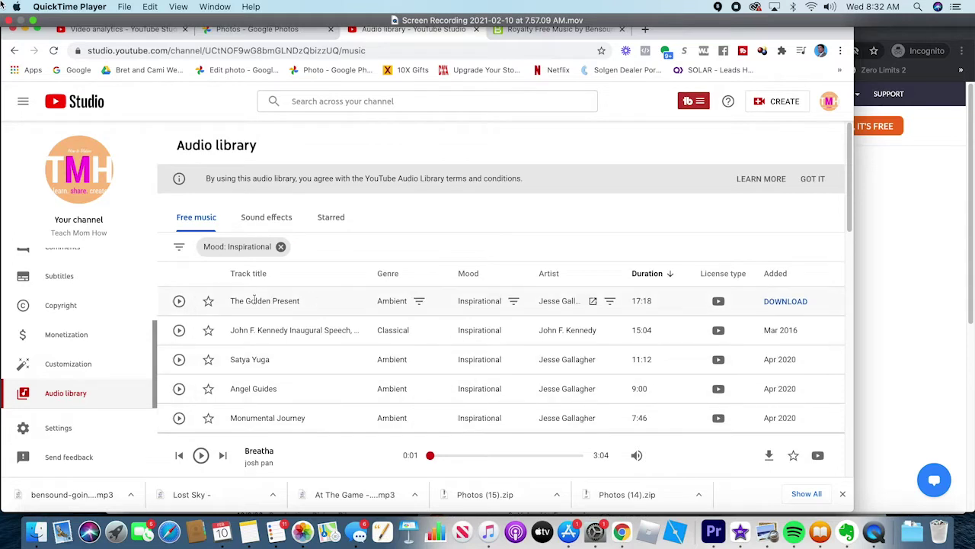
pyautogui.click(179, 301)
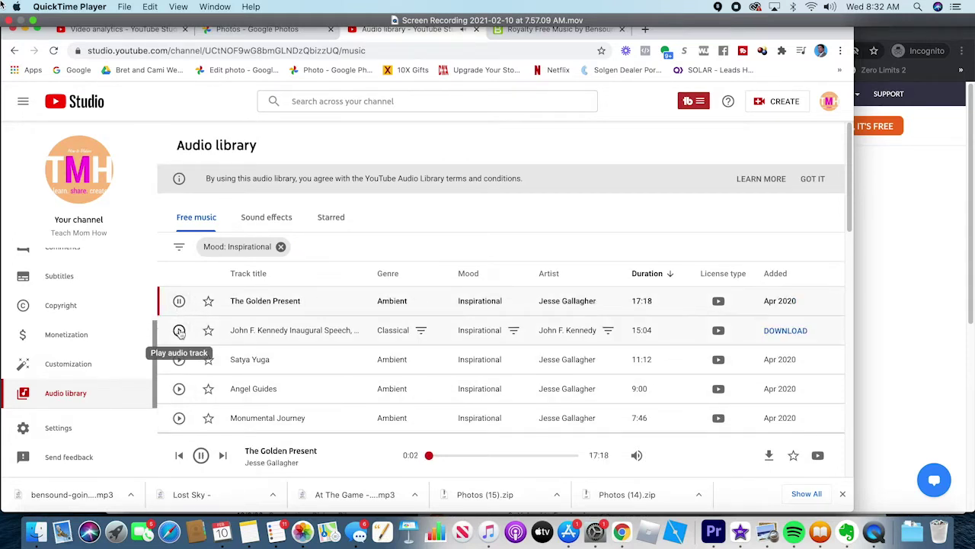
# Sort the Inspirational tracks by duration, shortest first, and browse to the end of the second page of tracks
pyautogui.click(670, 276)
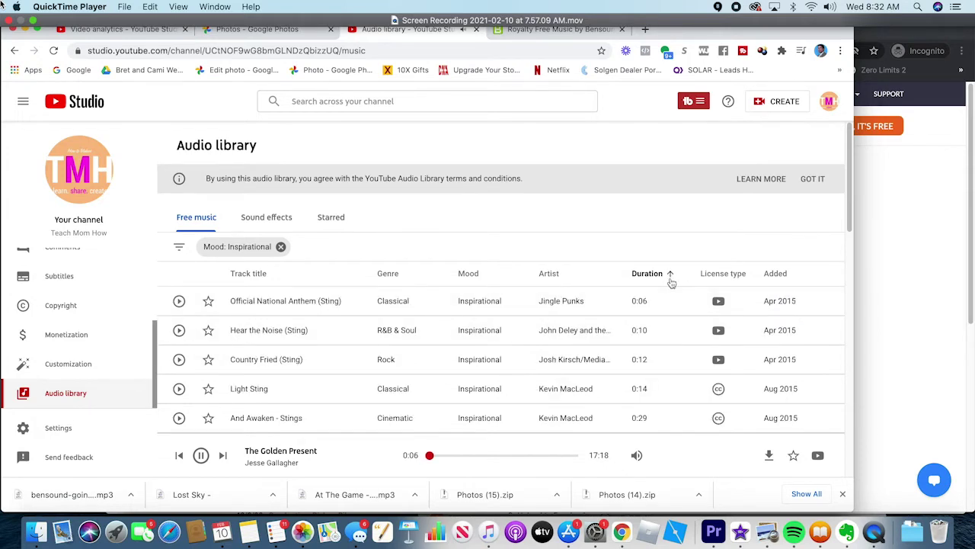
pyautogui.scroll(-15, 583, 409)
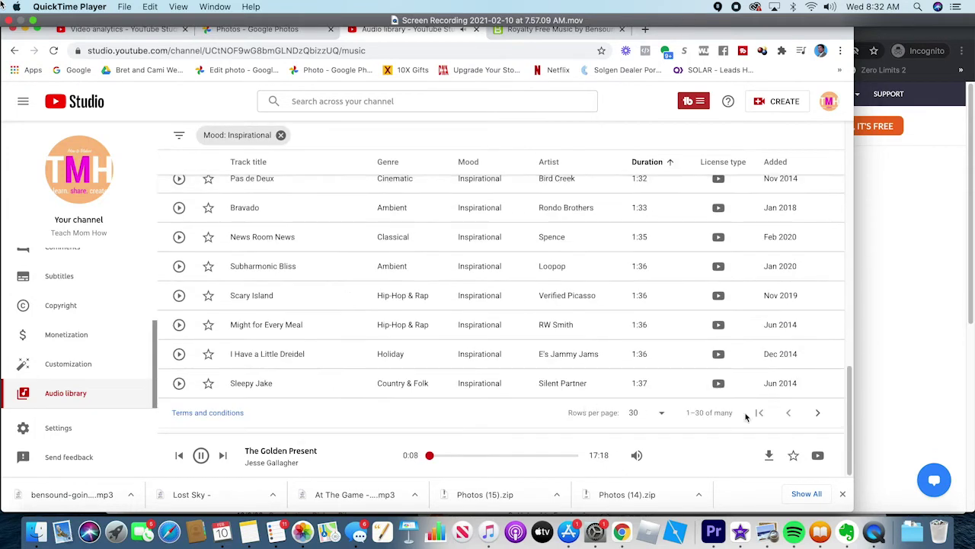
pyautogui.click(818, 412)
pyautogui.scroll(-5, 642, 372)
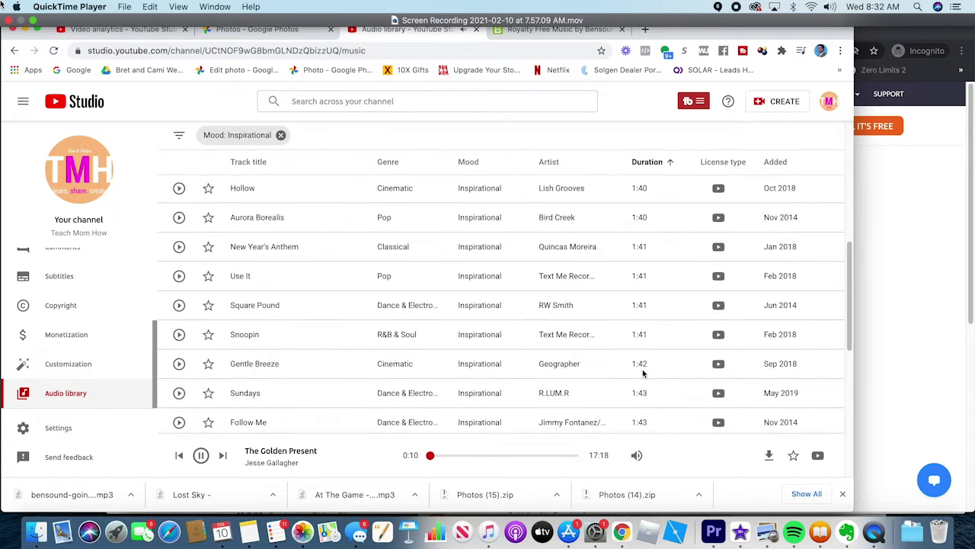
pyautogui.scroll(-4, 643, 373)
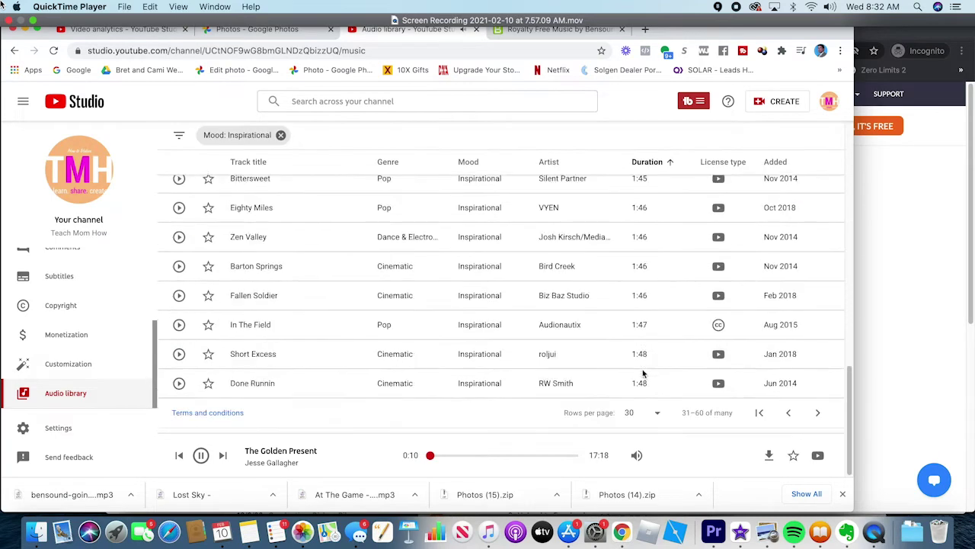
# Preview "Short Excess", "In The Field", "Fallen Soldier" and "Barton Springs" one after another, pausing the last one
pyautogui.click(179, 354)
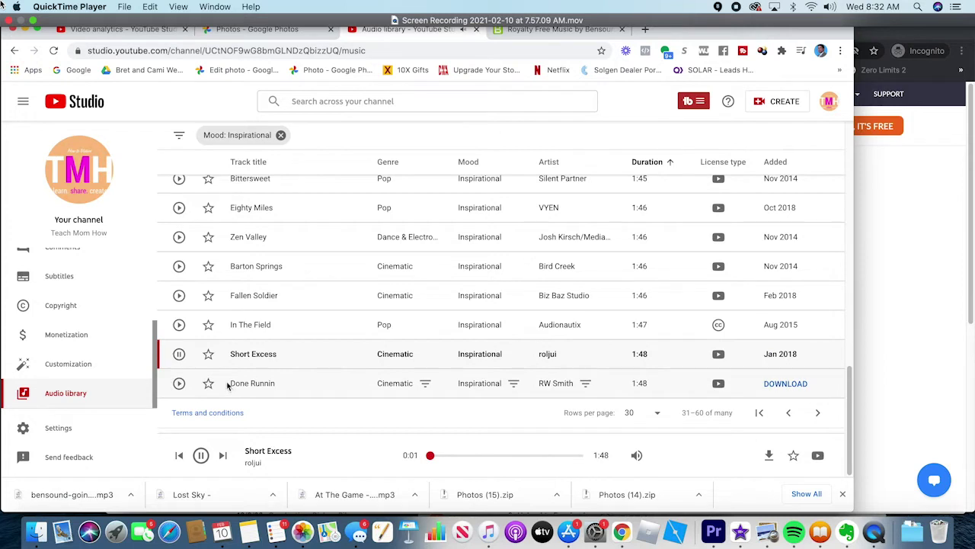
pyautogui.click(180, 325)
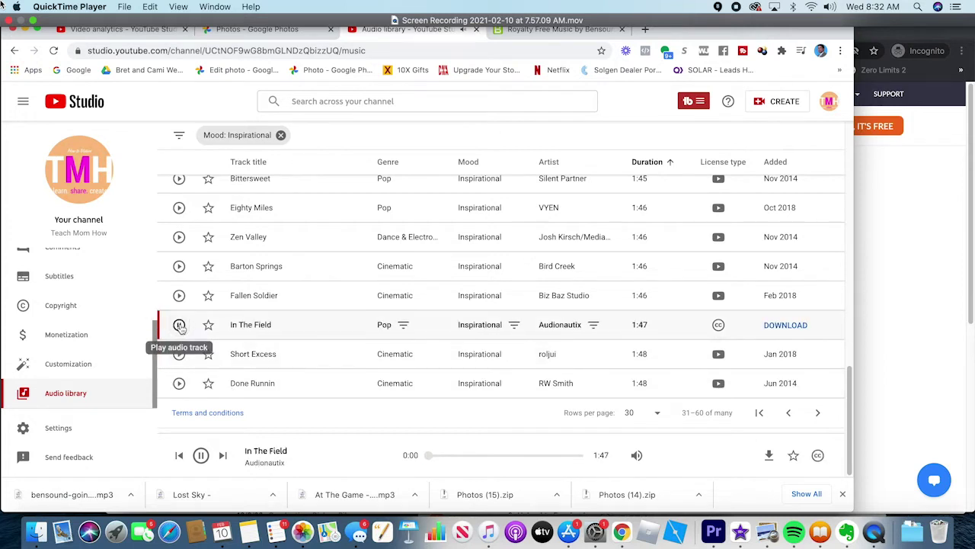
pyautogui.click(179, 295)
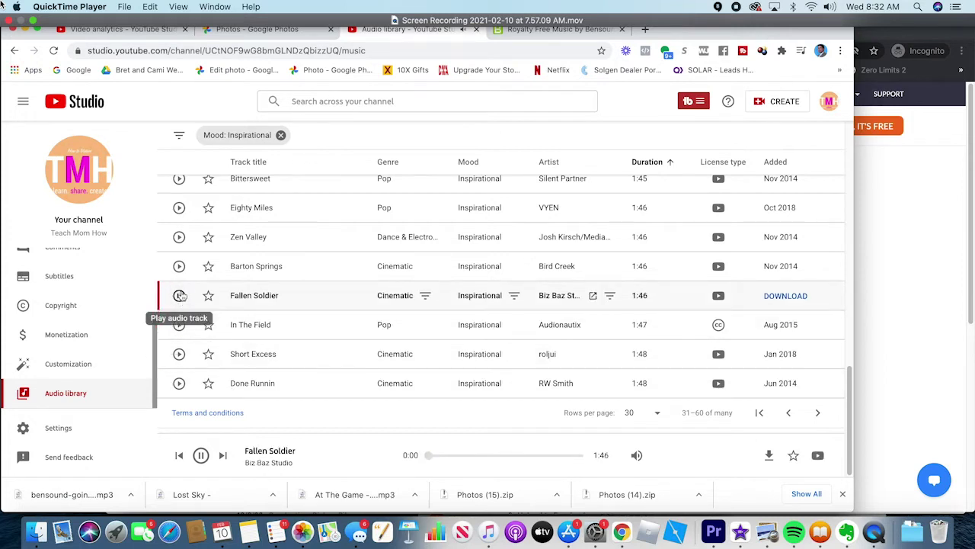
pyautogui.click(180, 266)
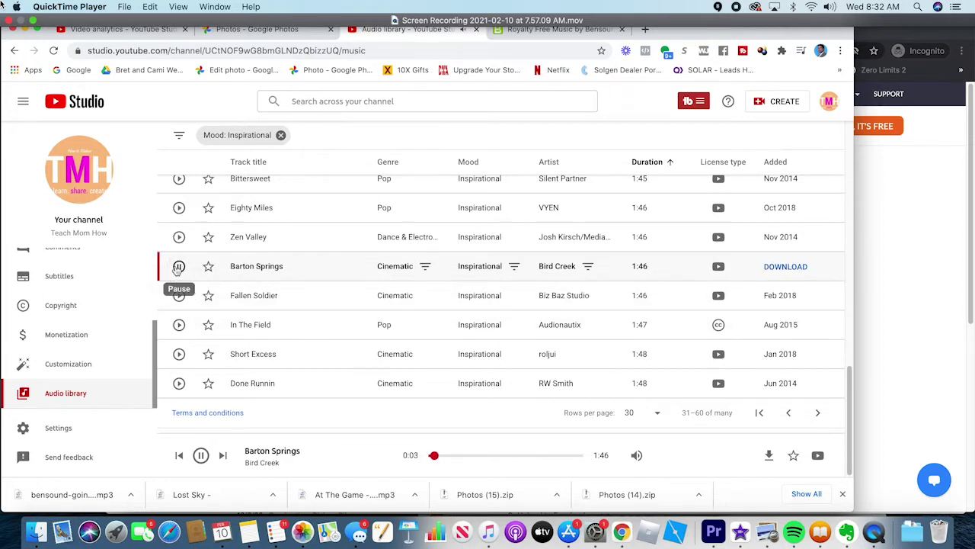
pyautogui.click(178, 267)
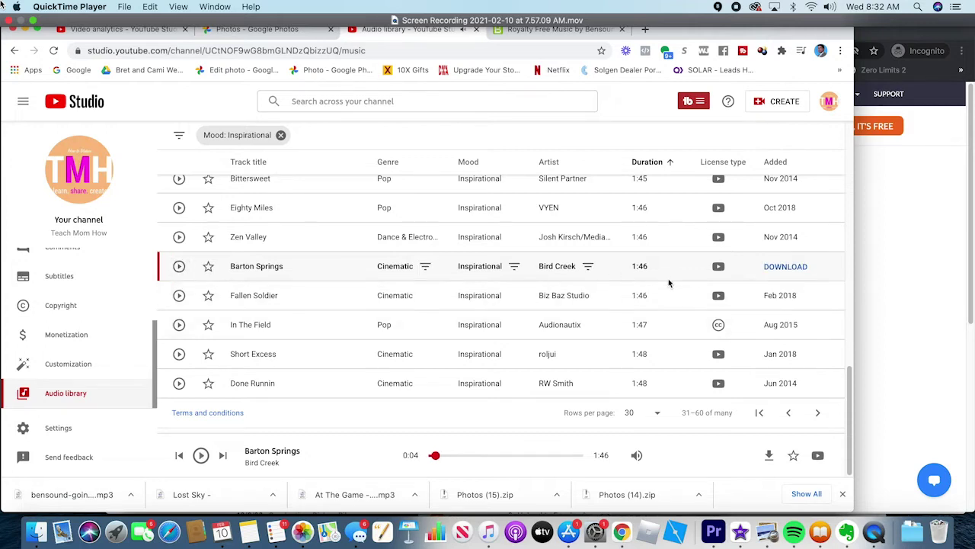
# Download "Barton Springs" and show the MP3 in Finder, with the birthday slideshow folder window brought forward
pyautogui.click(796, 272)
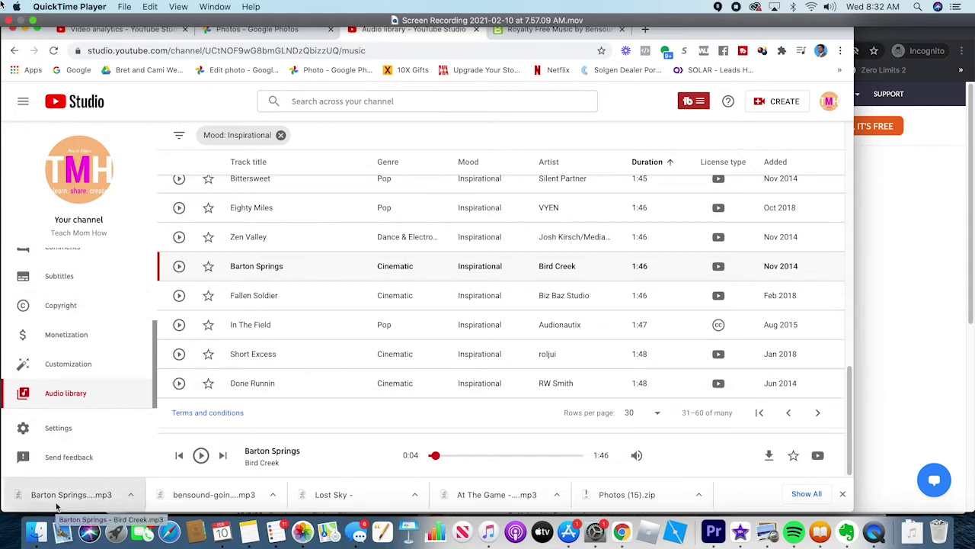
pyautogui.click(133, 496)
pyautogui.click(155, 486)
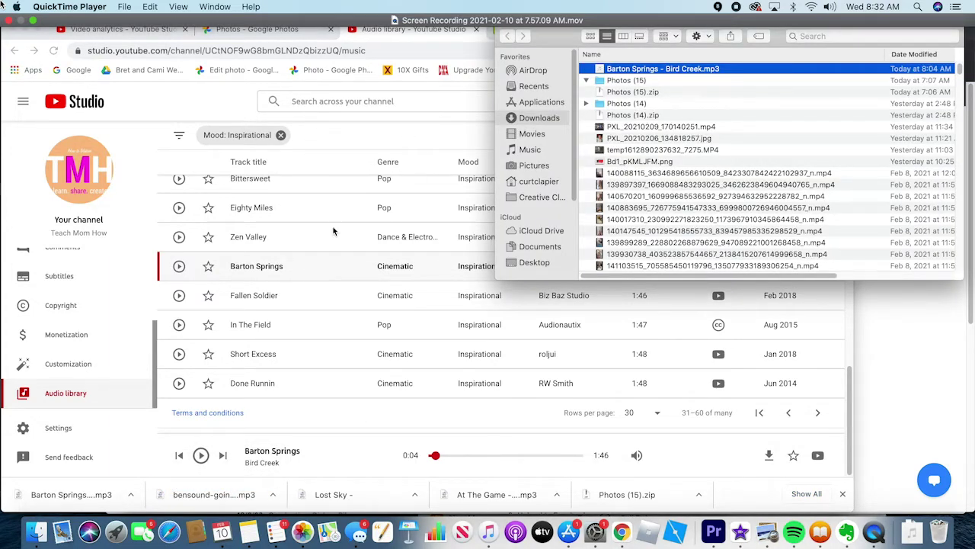
pyautogui.click(36, 531)
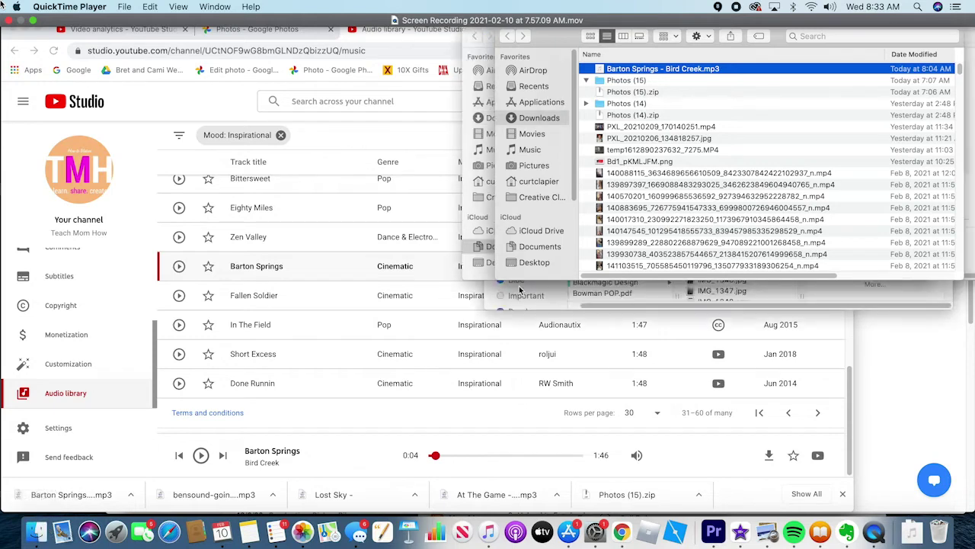
pyautogui.click(570, 302)
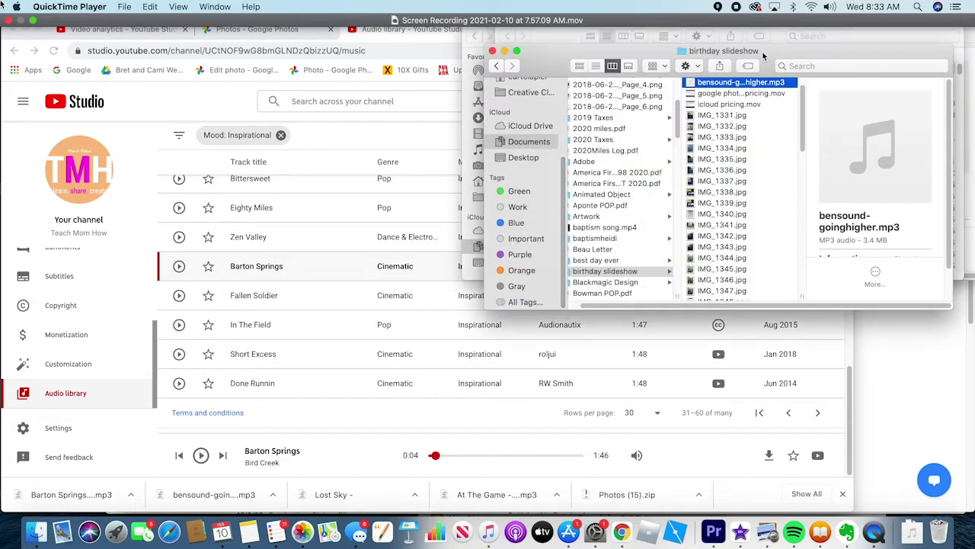
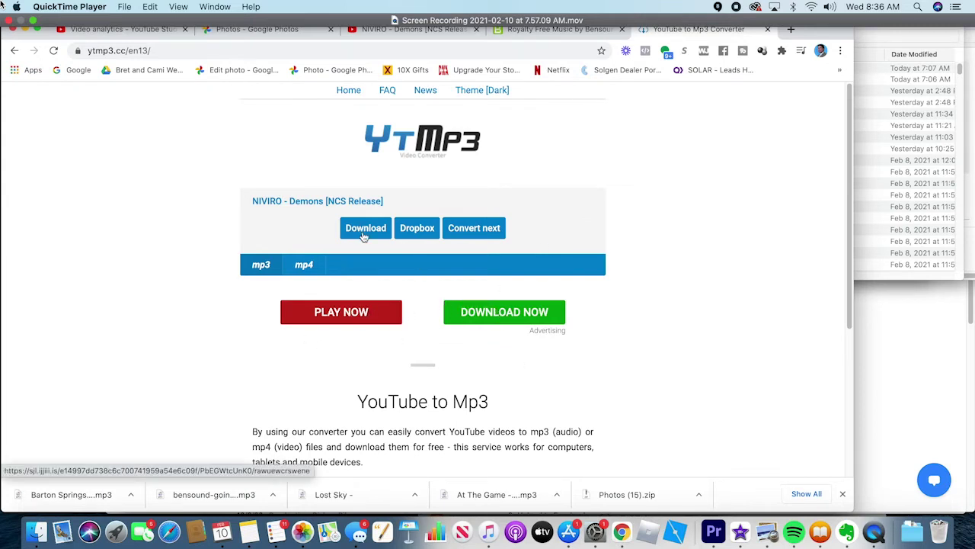
# Download the converted "NIVIRO - Demons [NCS Release]" MP3, close the advertising page that opens, and show the file in Finder
pyautogui.click(363, 231)
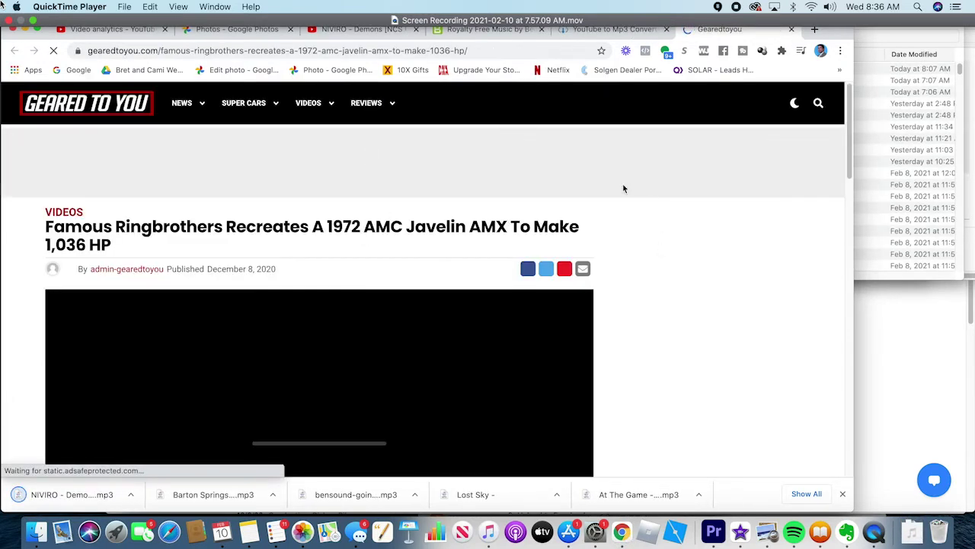
pyautogui.click(792, 31)
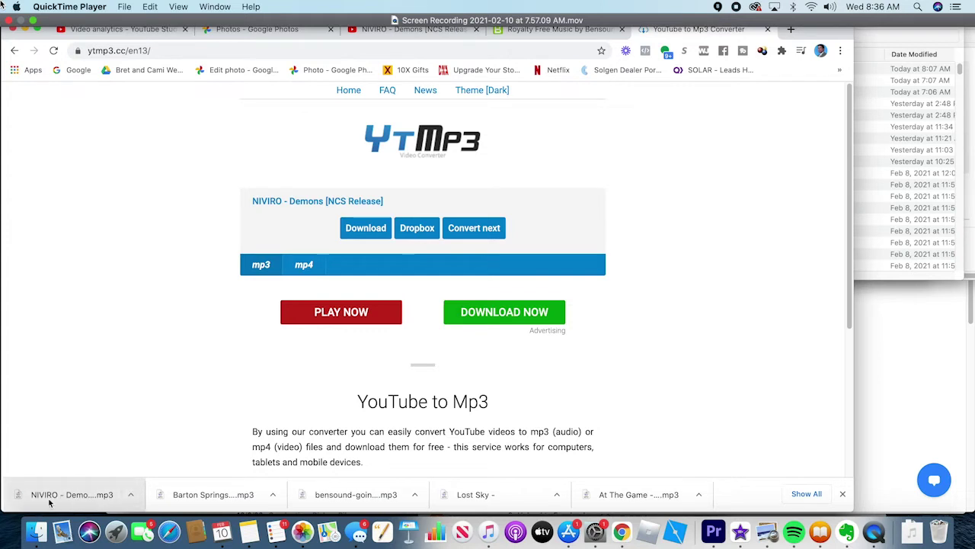
pyautogui.click(133, 496)
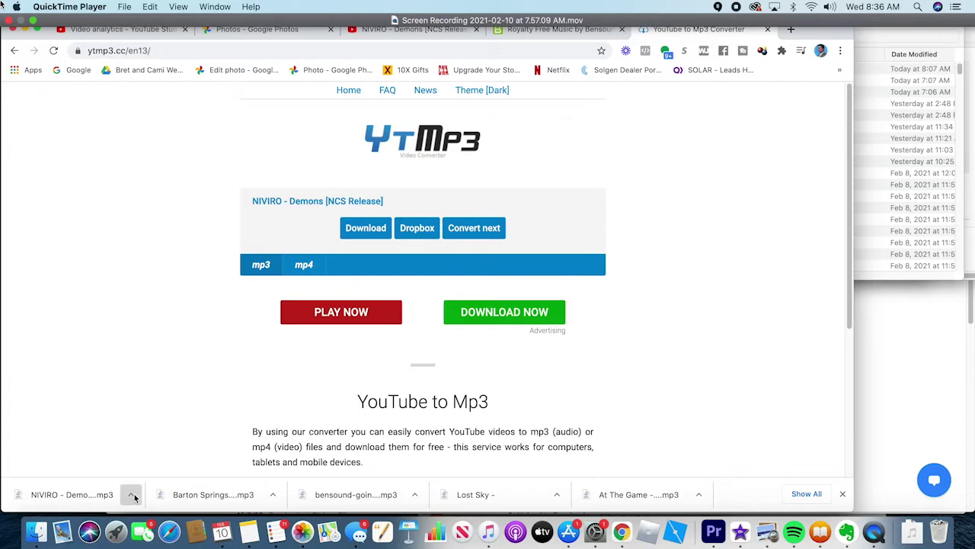
pyautogui.click(133, 497)
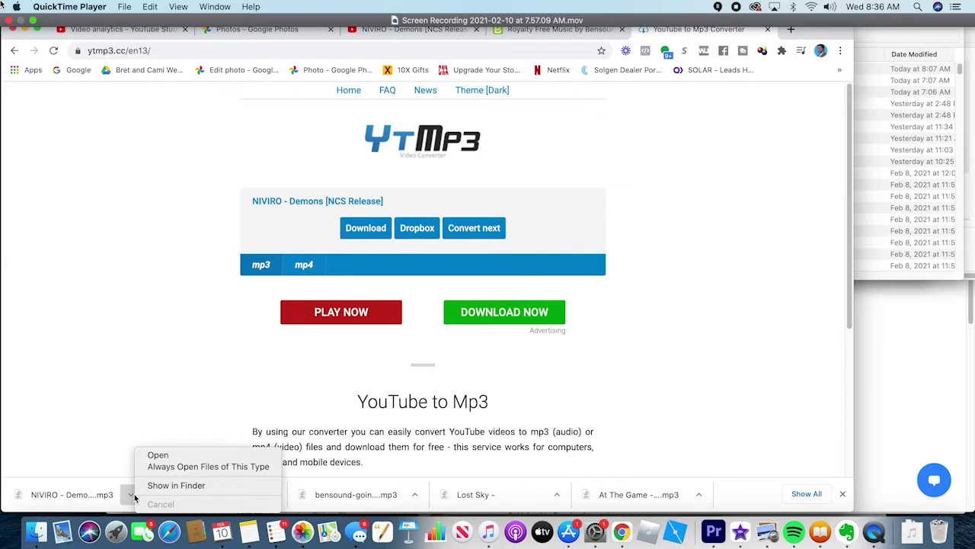
pyautogui.click(176, 485)
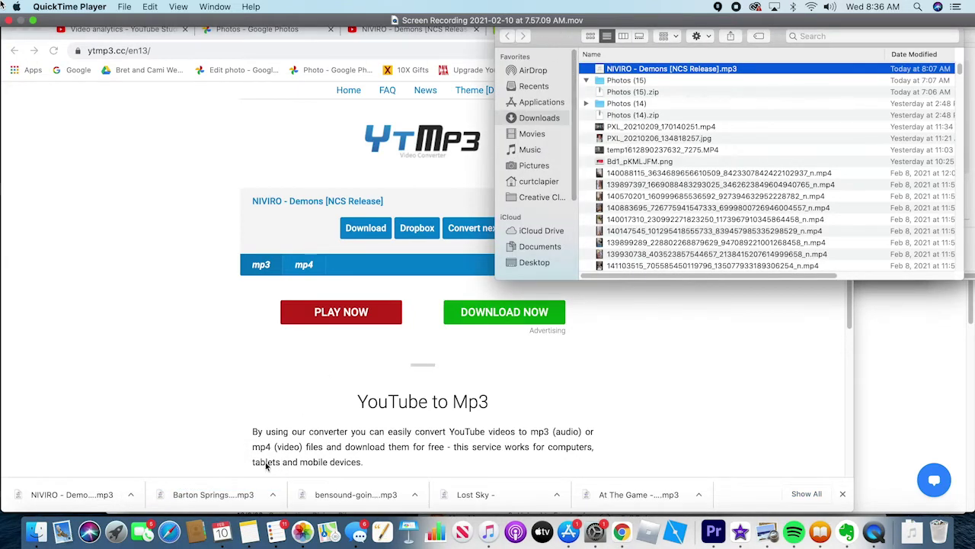
# Move "NIVIRO - Demons [NCS Release].mp3" from Downloads into the birthday slideshow folder in Documents
pyautogui.click(41, 535)
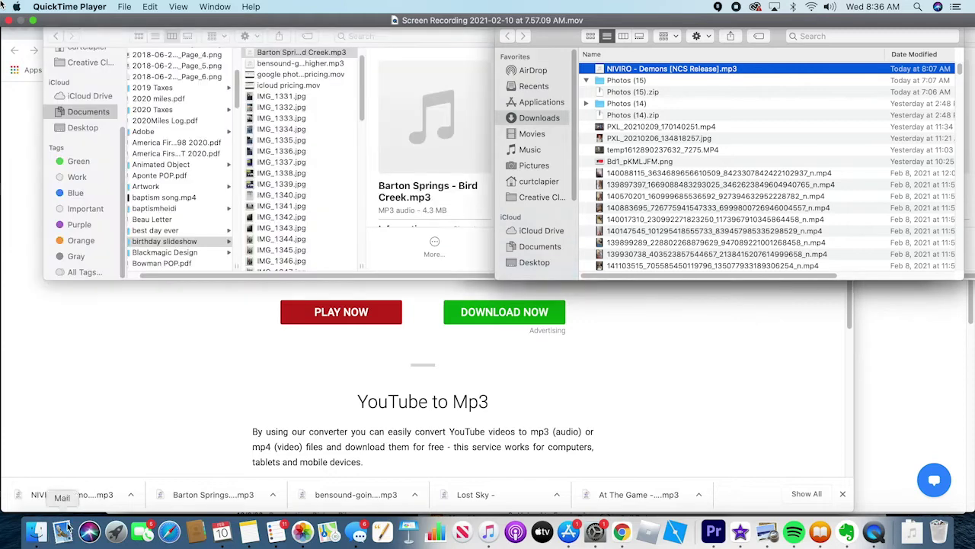
pyautogui.click(152, 242)
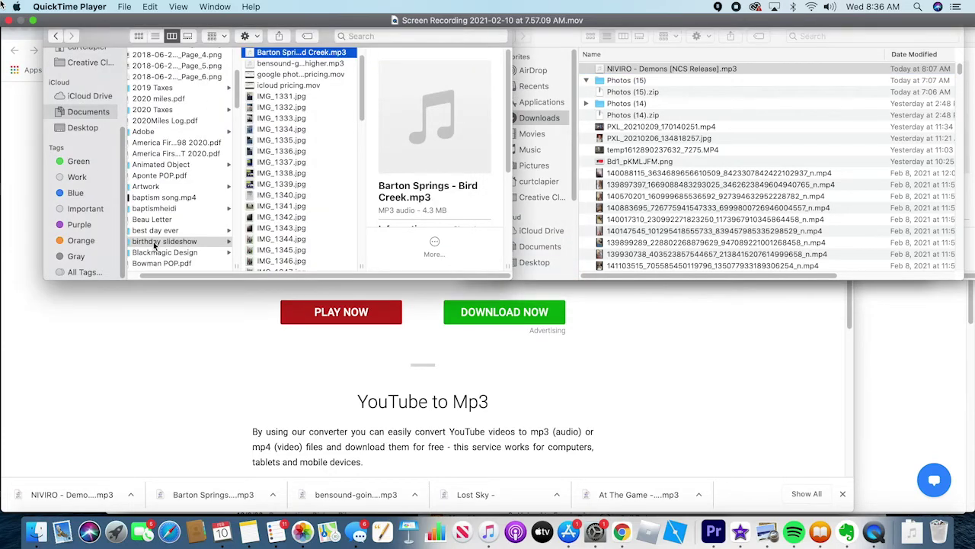
pyautogui.click(171, 277)
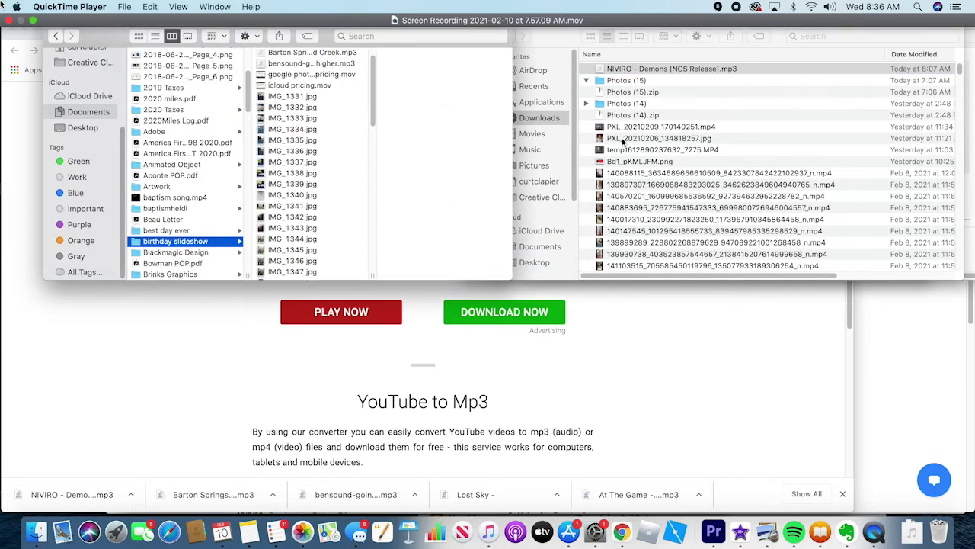
pyautogui.moveTo(672, 69); pyautogui.dragTo(299, 215)
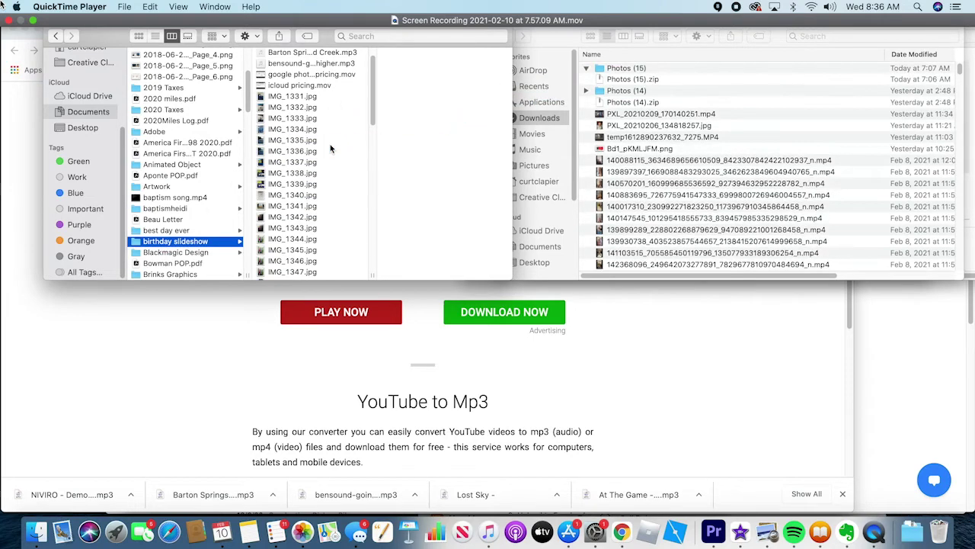
# Return to the NIVIRO video in the browser, dismiss its Share dialog, and open the Audio library in YouTube Studio
pyautogui.click(202, 374)
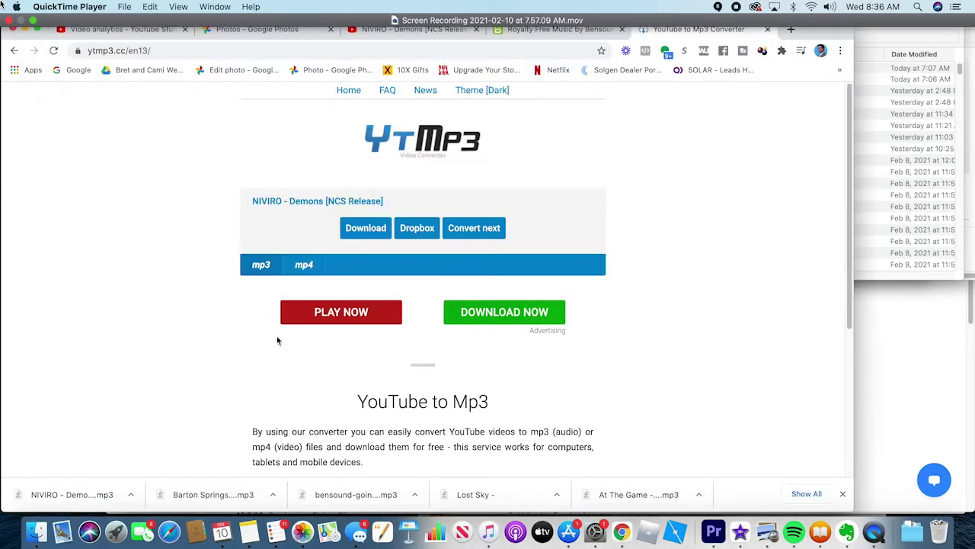
pyautogui.click(447, 29)
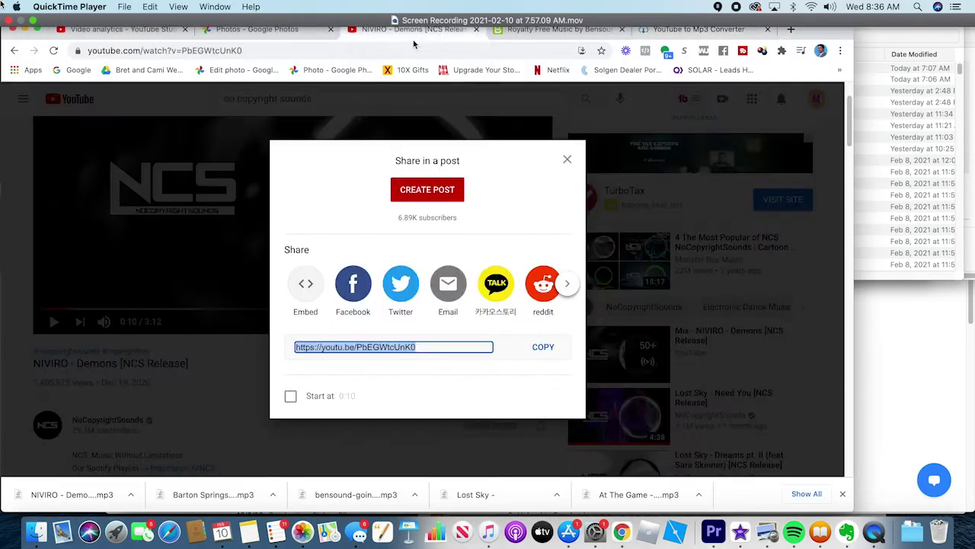
pyautogui.click(567, 159)
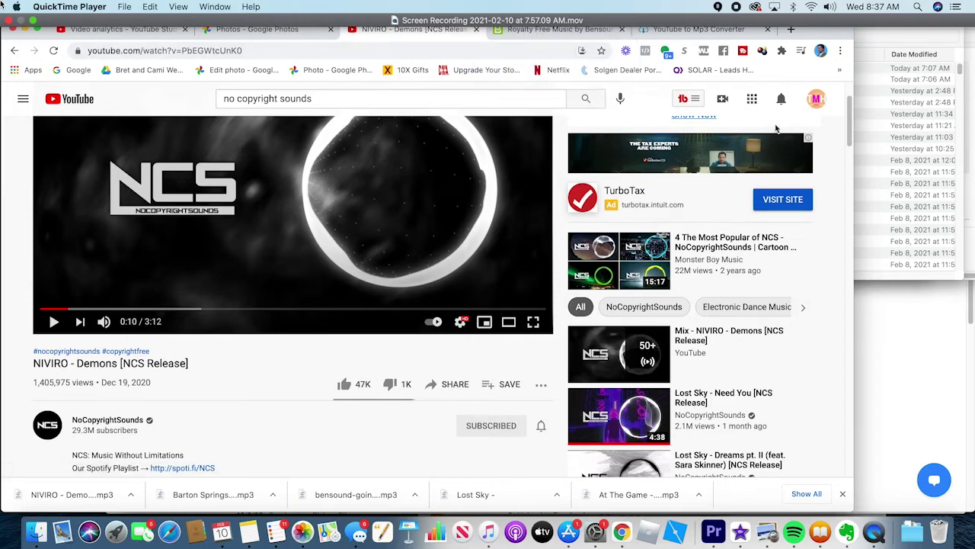
pyautogui.click(816, 100)
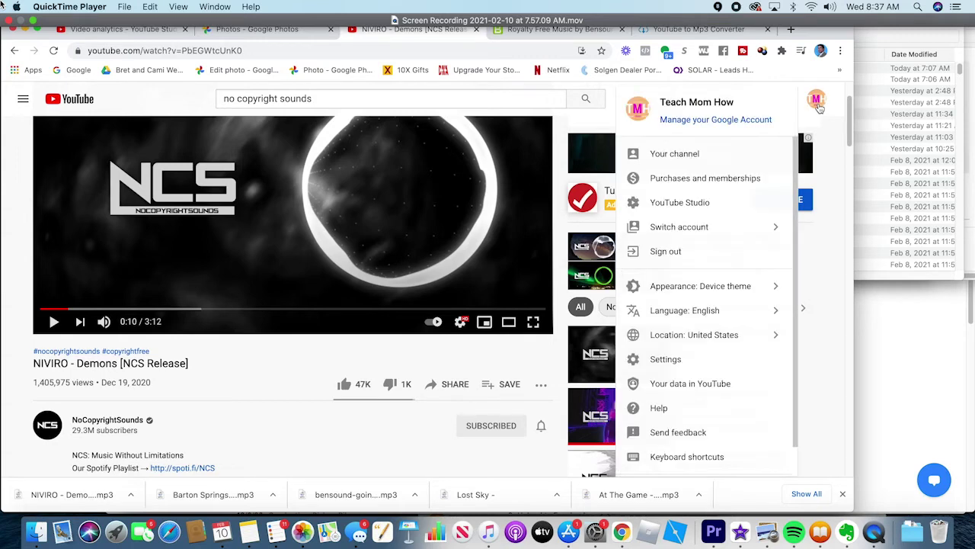
pyautogui.click(680, 202)
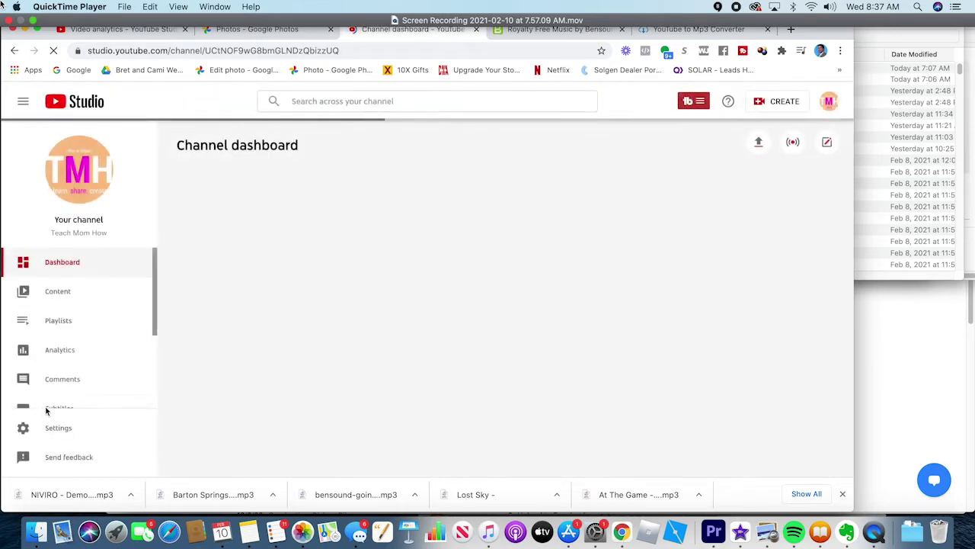
pyautogui.scroll(-3, 61, 397)
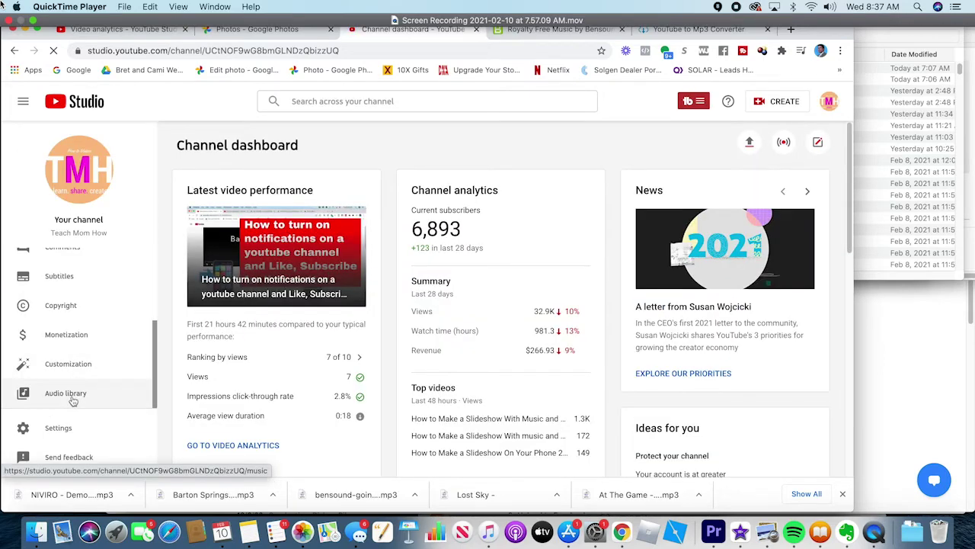
pyautogui.click(74, 398)
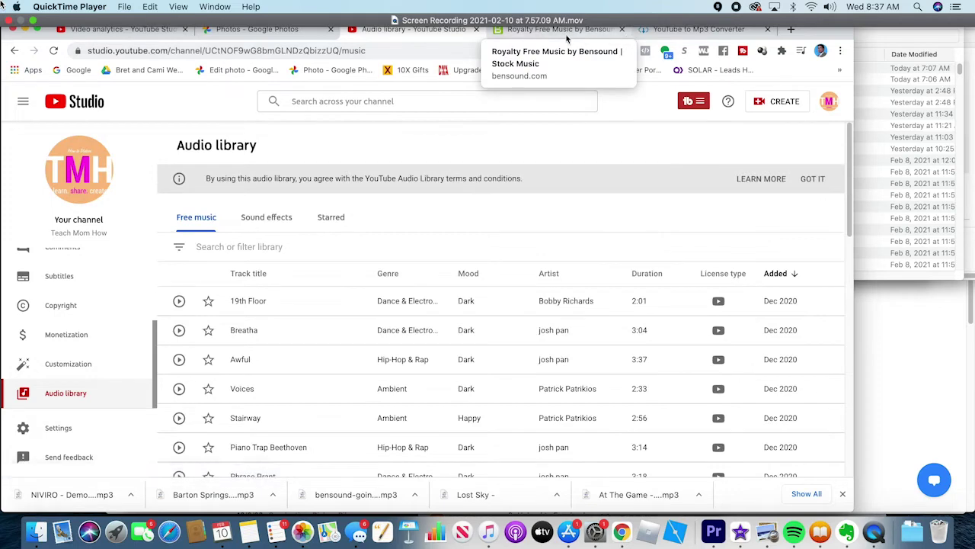
# Switch to the Bensound website and play the preview of the track "Going Higher"
pyautogui.click(545, 32)
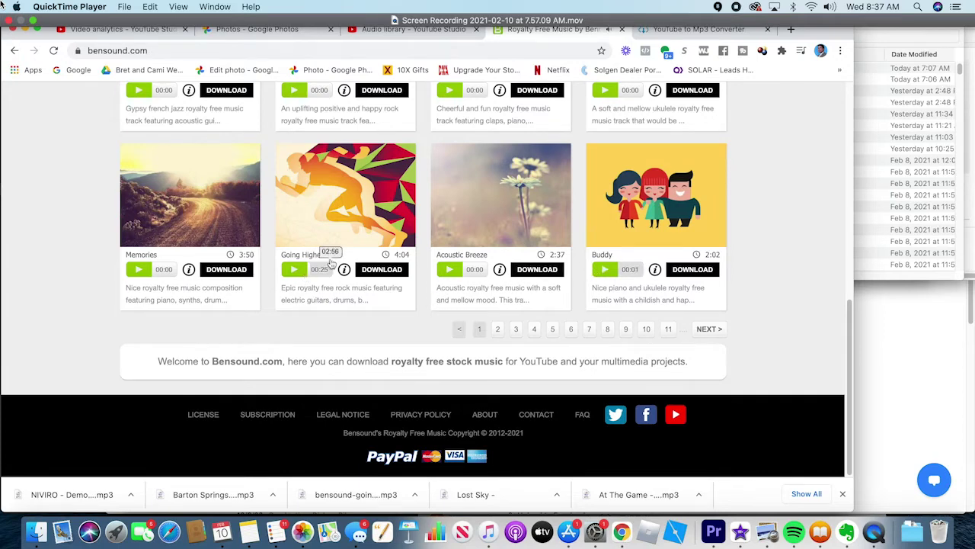
pyautogui.scroll(15, 331, 264)
pyautogui.scroll(-15, 331, 264)
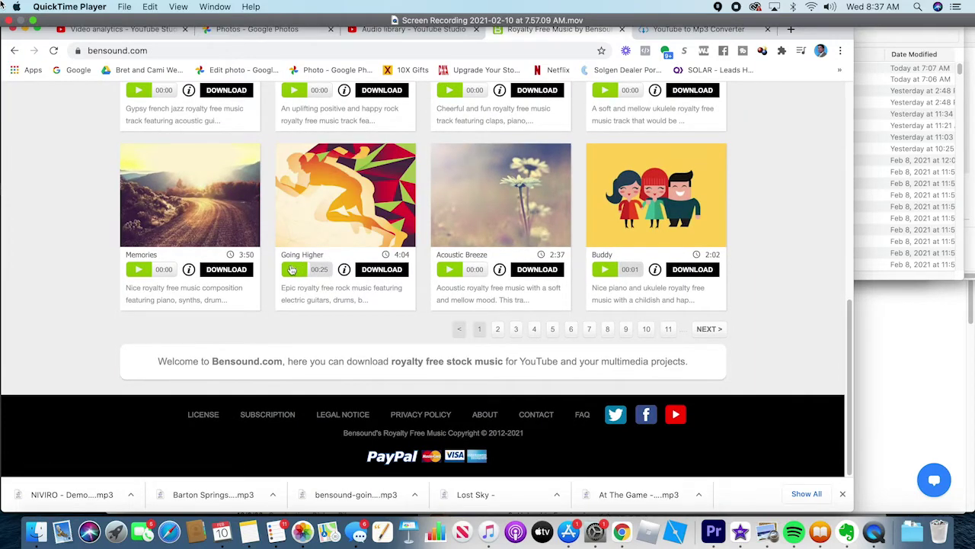
pyautogui.click(291, 271)
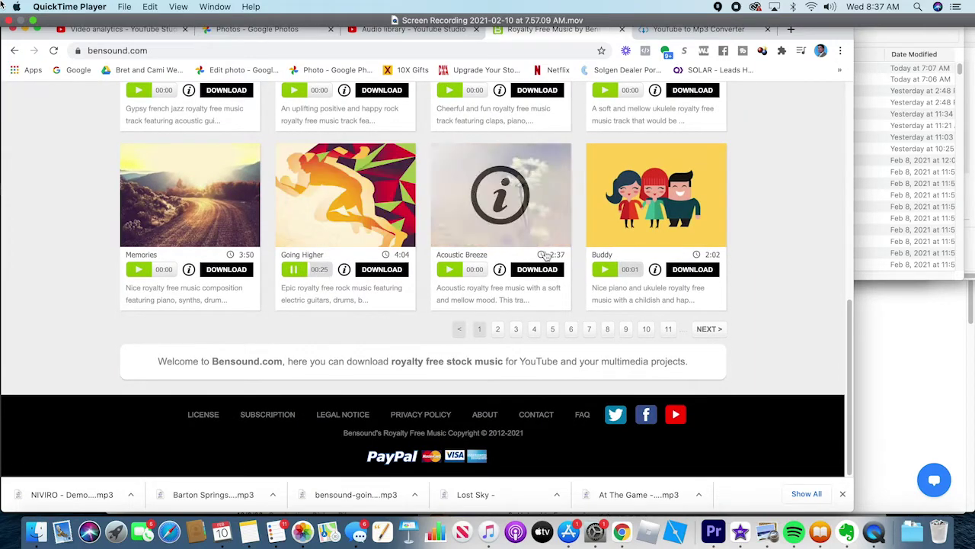
# Download "Going Higher" under the free license with attribution, close the license dialog, and pause the preview
pyautogui.click(381, 268)
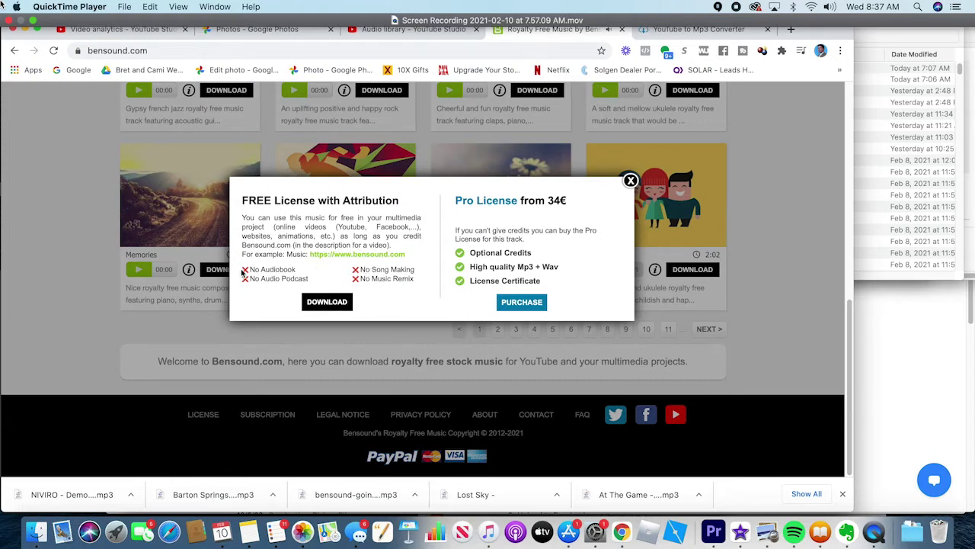
pyautogui.moveTo(244, 272); pyautogui.dragTo(415, 279)
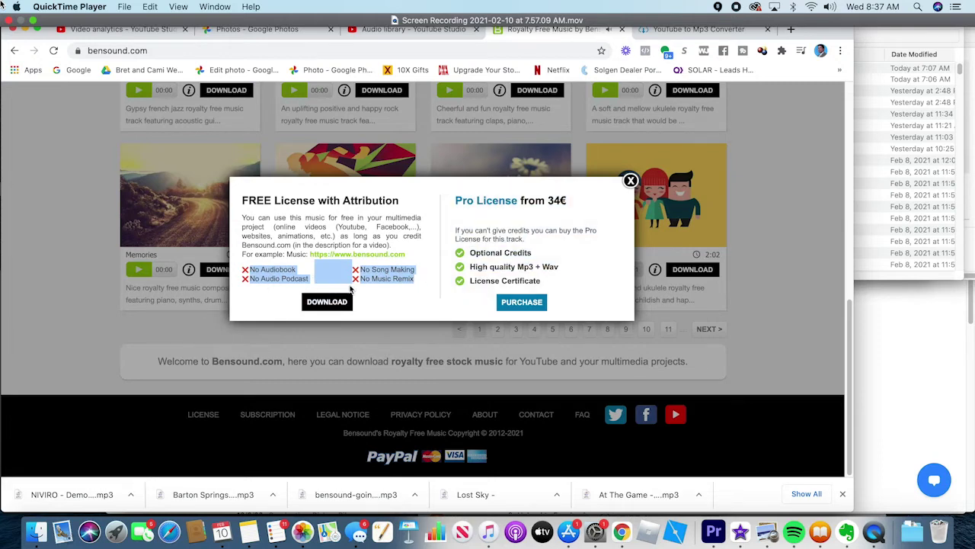
pyautogui.click(319, 307)
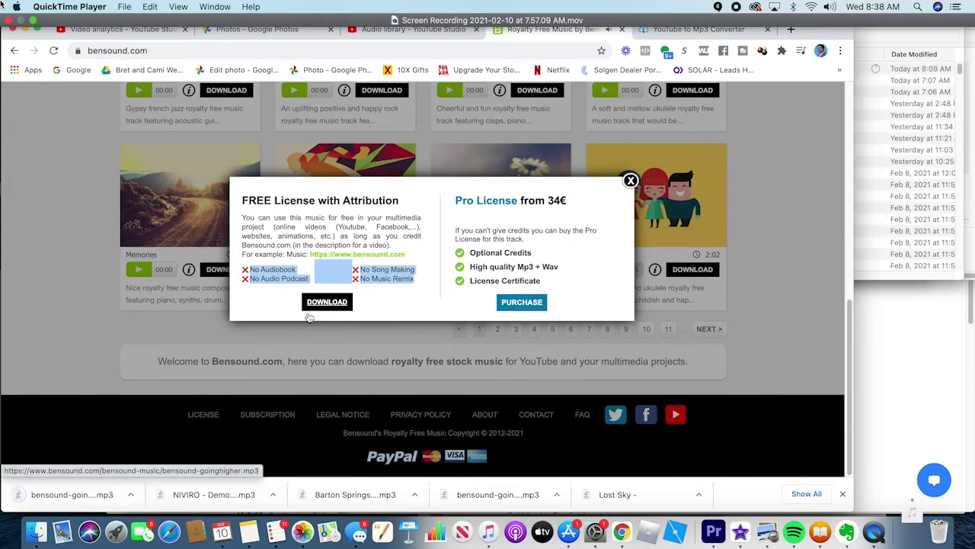
pyautogui.click(202, 324)
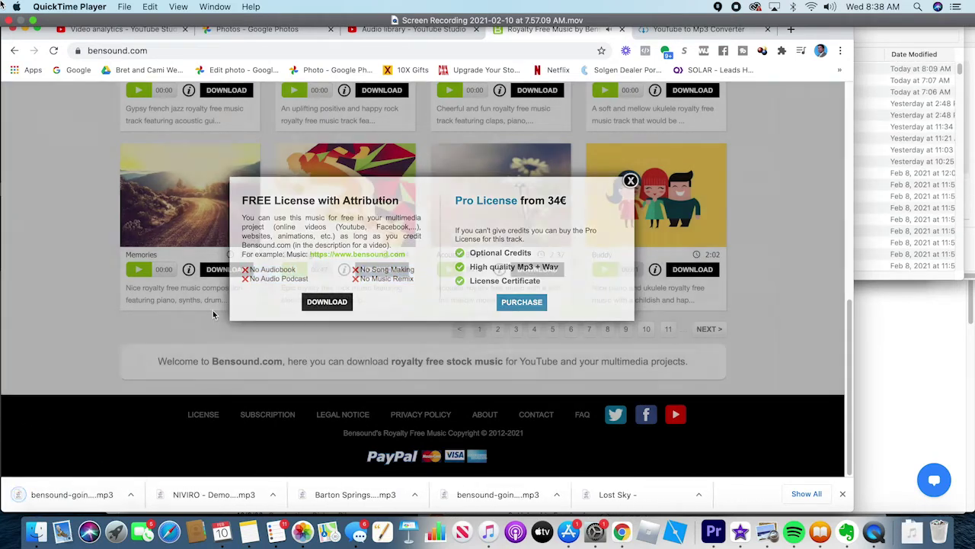
pyautogui.click(297, 272)
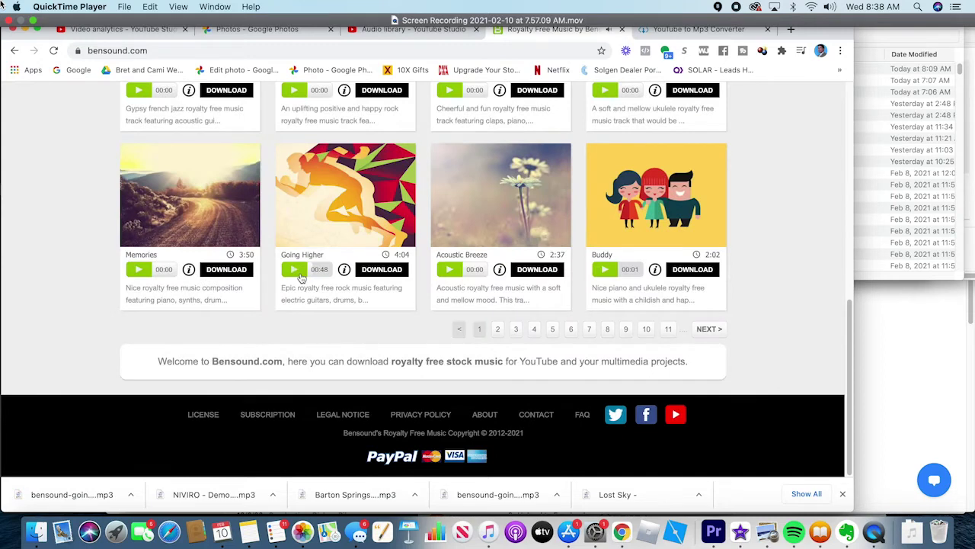
# Show bensound-goinghigher.mp3 in Finder and move it into the birthday slideshow folder, replacing the older copy
pyautogui.click(133, 495)
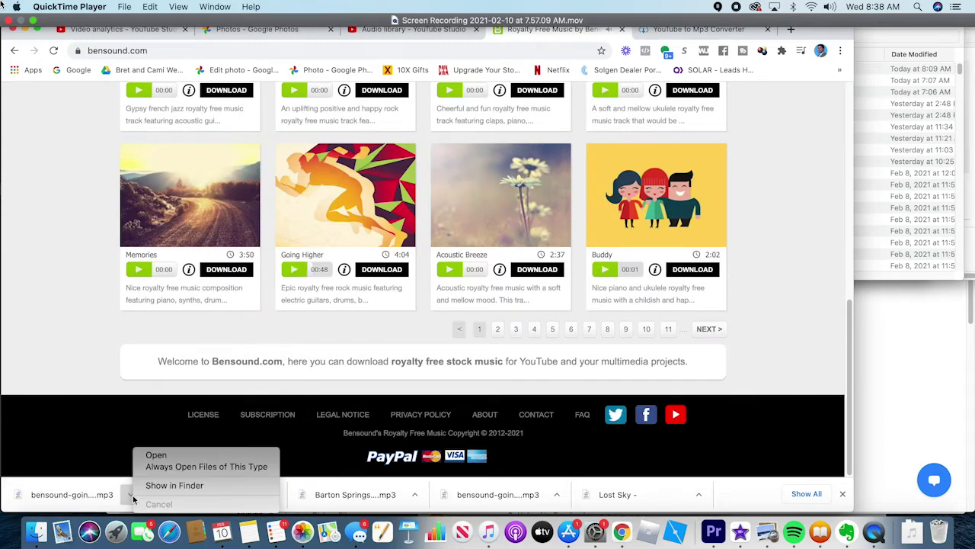
pyautogui.click(164, 486)
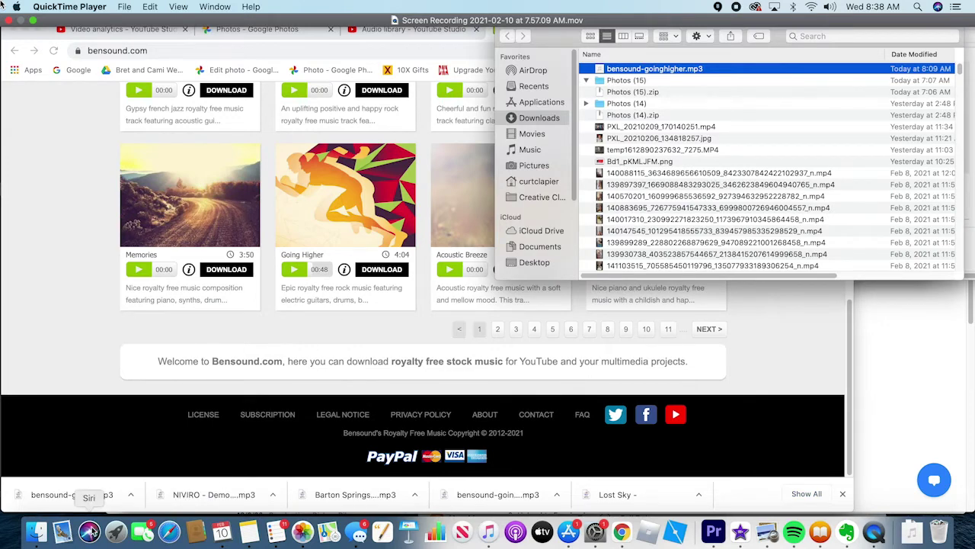
pyautogui.click(34, 535)
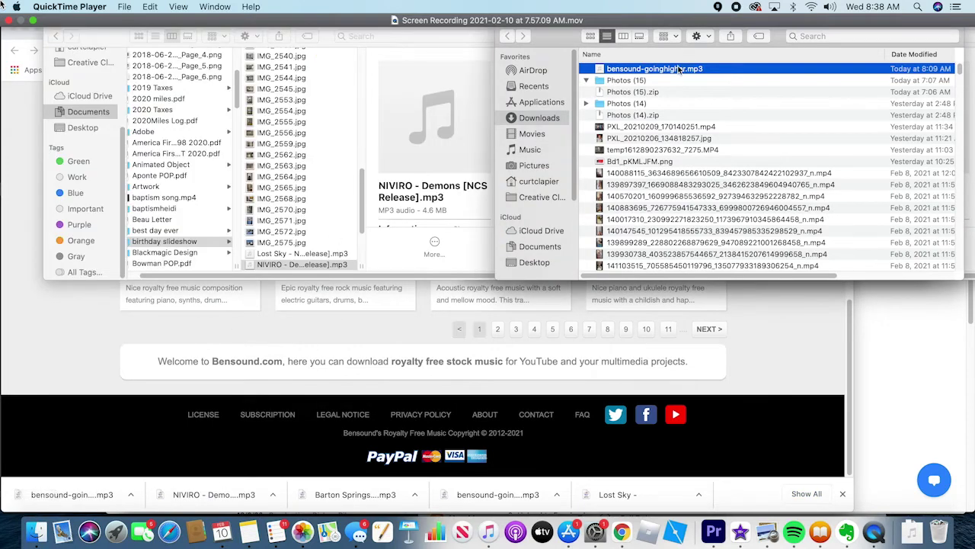
pyautogui.moveTo(678, 70); pyautogui.dragTo(343, 236)
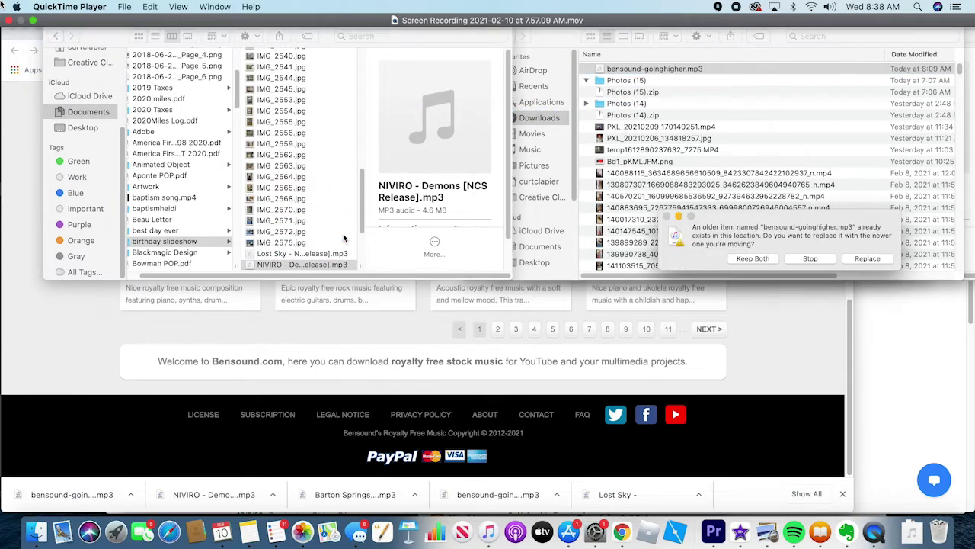
pyautogui.click(868, 258)
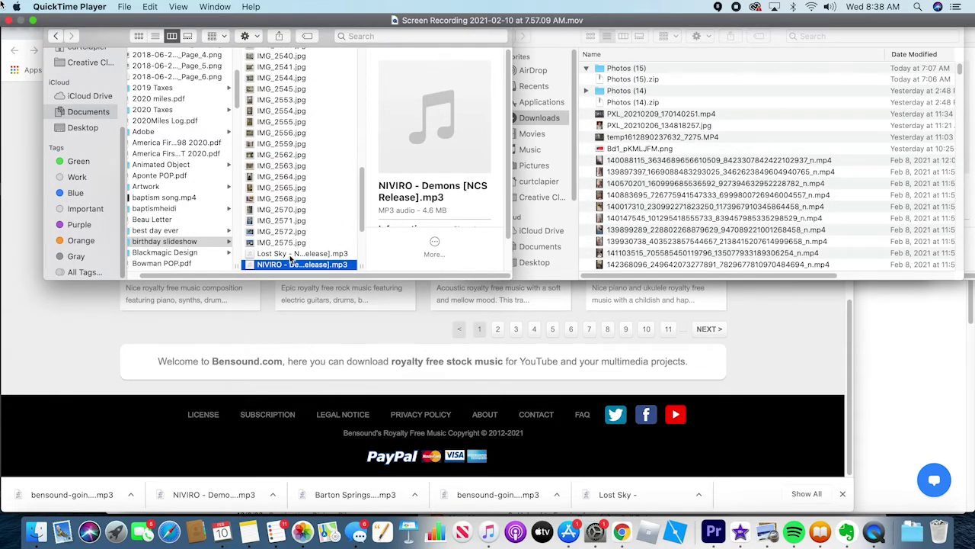
# Look through the songs in the birthday slideshow folder, bring up iMovie, and place the Finder window beside its media browser
pyautogui.scroll(-4, 299, 252)
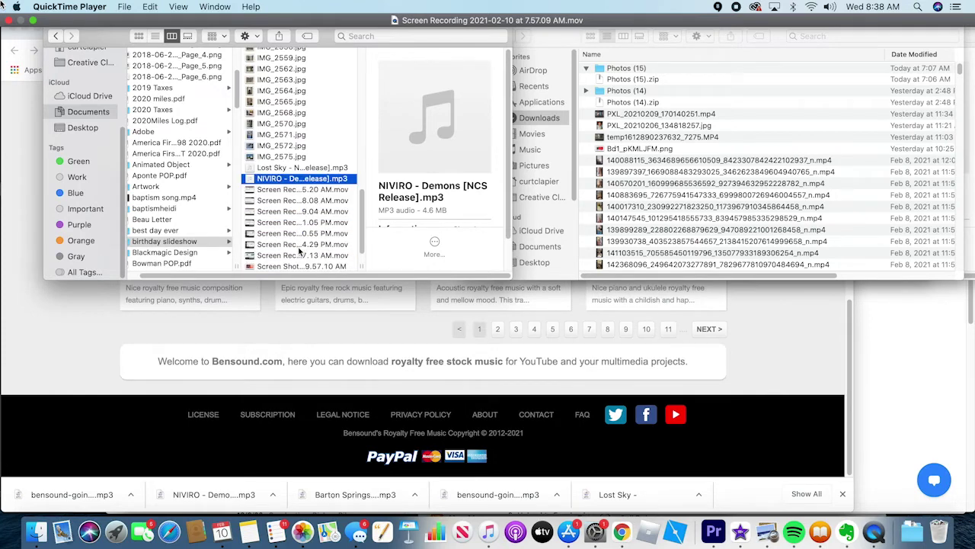
pyautogui.scroll(-2, 300, 251)
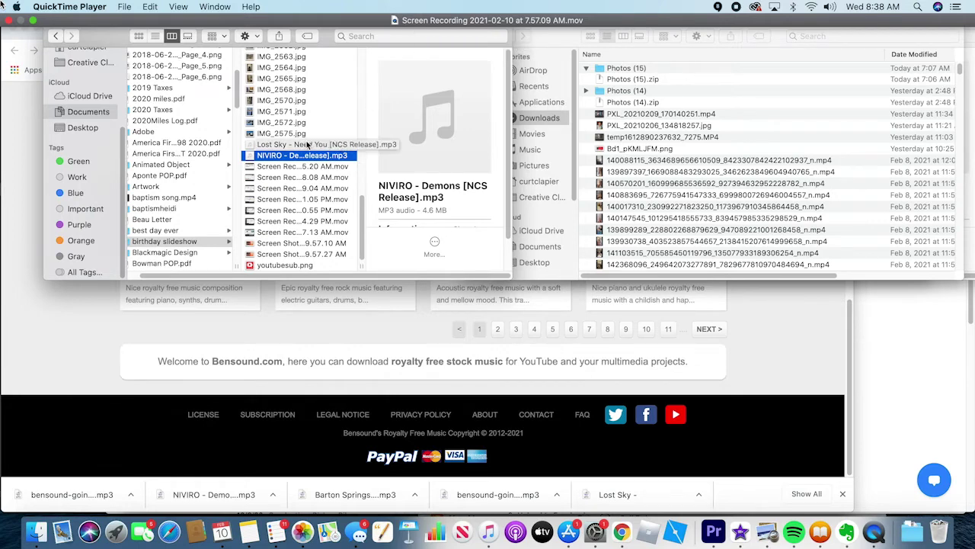
pyautogui.scroll(10, 307, 145)
pyautogui.scroll(3, 307, 145)
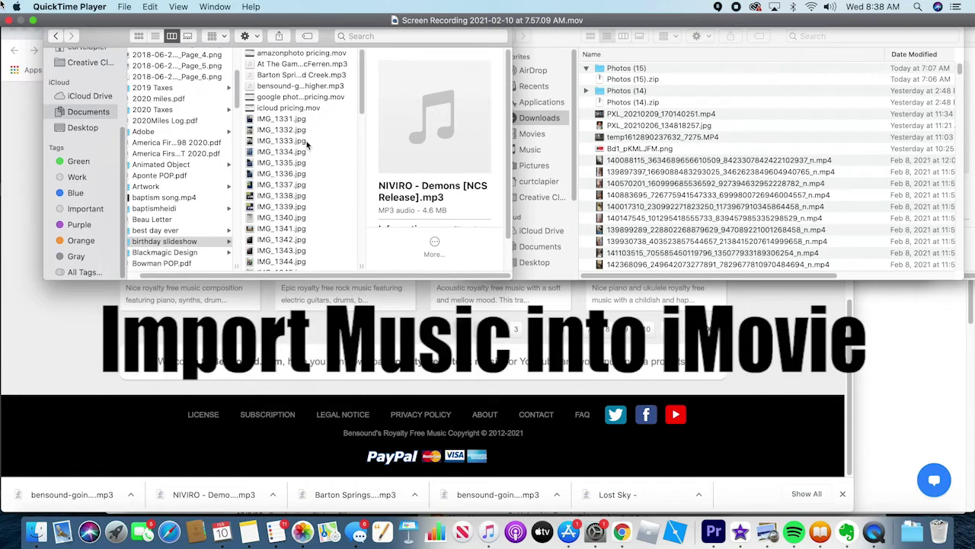
pyautogui.scroll(-13, 307, 144)
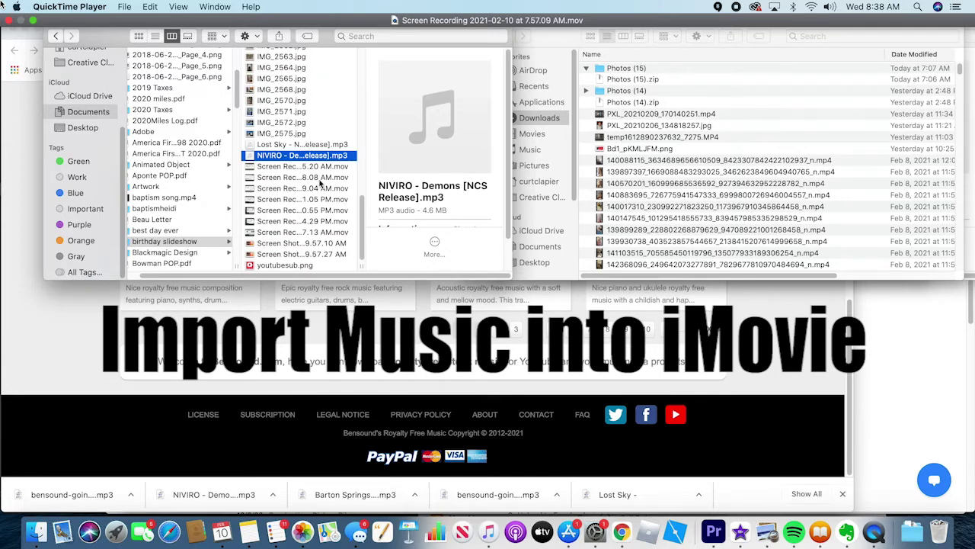
pyautogui.click(745, 535)
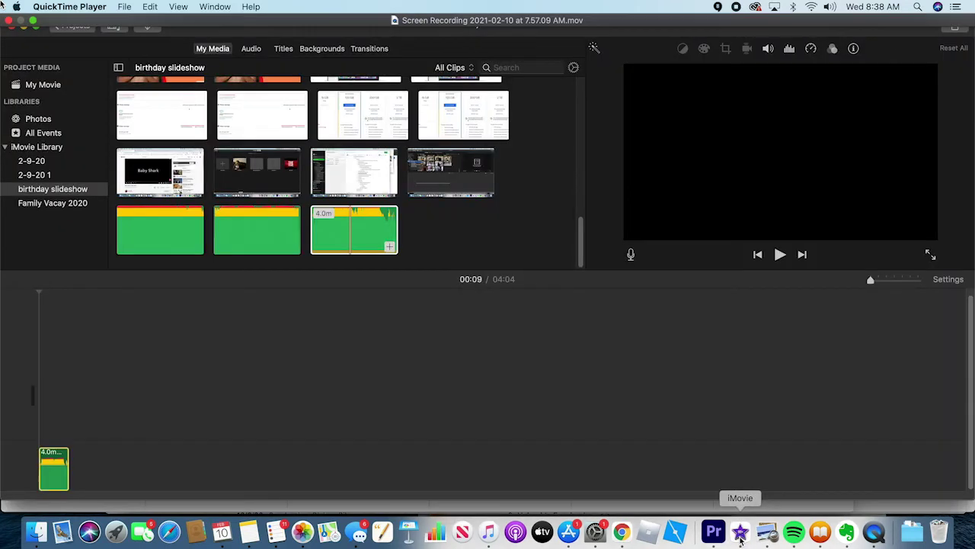
pyautogui.click(34, 534)
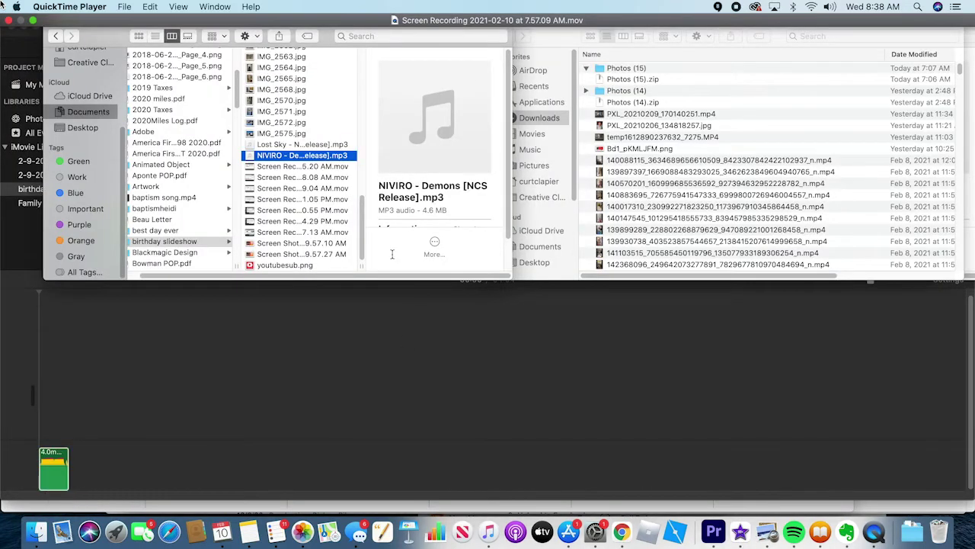
pyautogui.moveTo(125, 29); pyautogui.dragTo(563, 30)
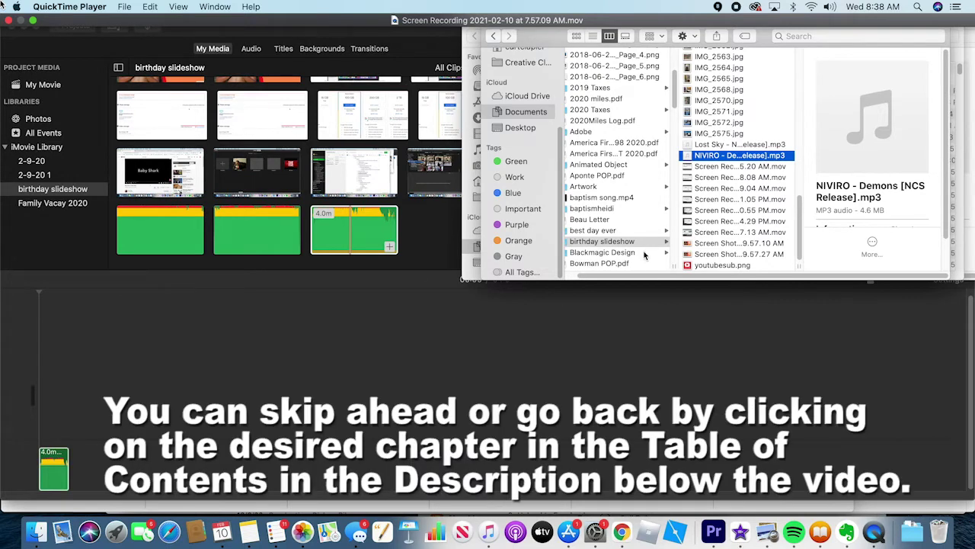
# Import the NIVIRO, Lost Sky, At The Game, Barton Springs and bensound-goinghigher MP3s from Finder into the birthday slideshow event
pyautogui.keyDown('super'); pyautogui.click(739, 144); pyautogui.keyUp('super')
pyautogui.scroll(10, 739, 150)
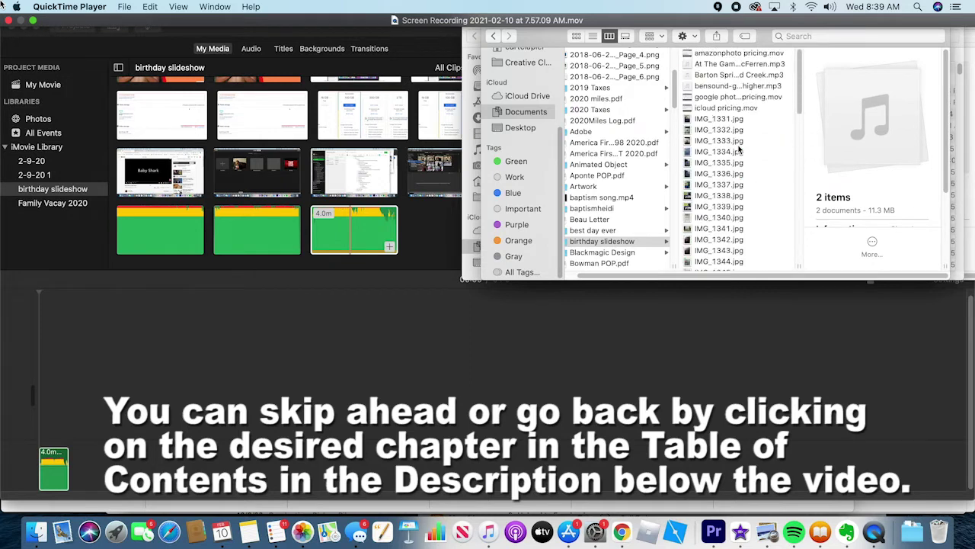
pyautogui.keyDown('super'); pyautogui.click(724, 65); pyautogui.keyUp('super')
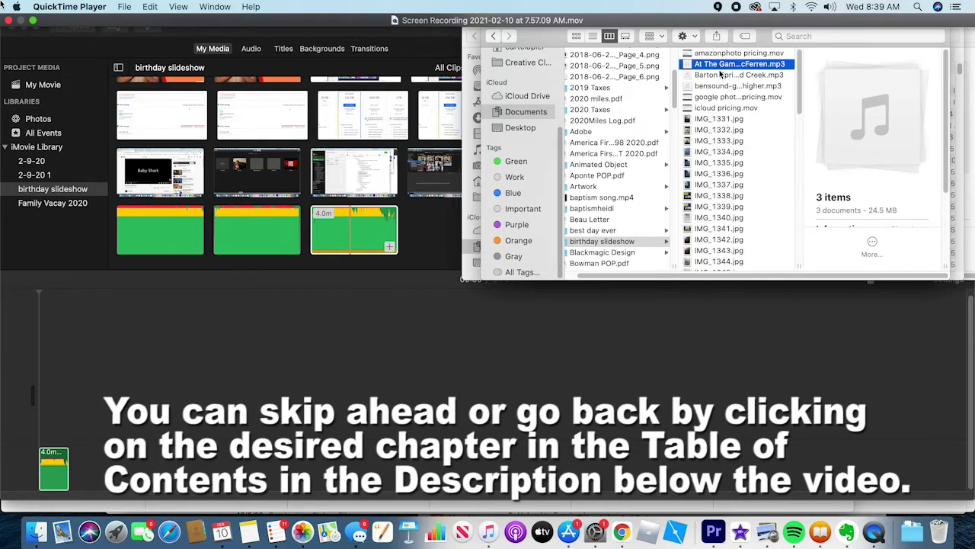
pyautogui.keyDown('super'); pyautogui.click(718, 75); pyautogui.keyUp('super')
pyautogui.keyDown('super'); pyautogui.click(718, 85); pyautogui.keyUp('super')
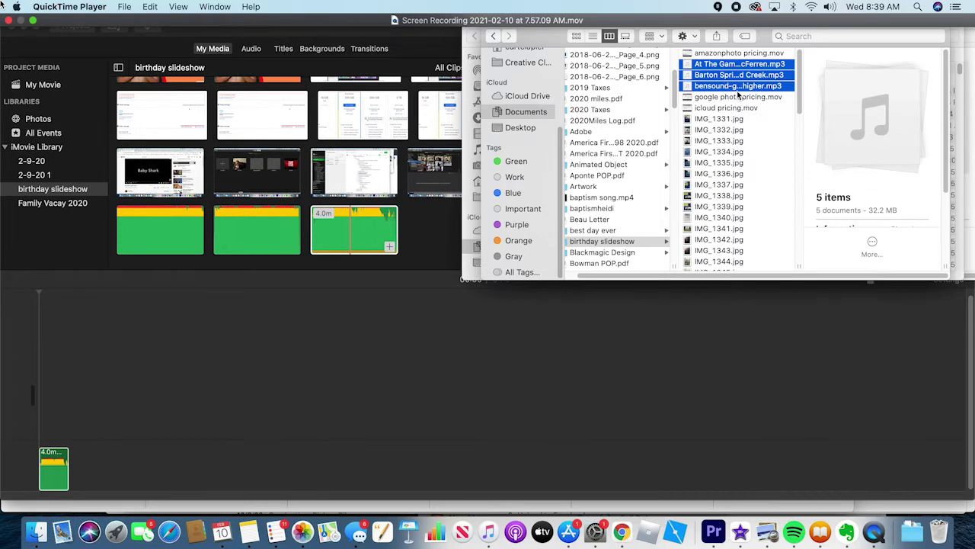
pyautogui.moveTo(743, 90); pyautogui.dragTo(427, 229)
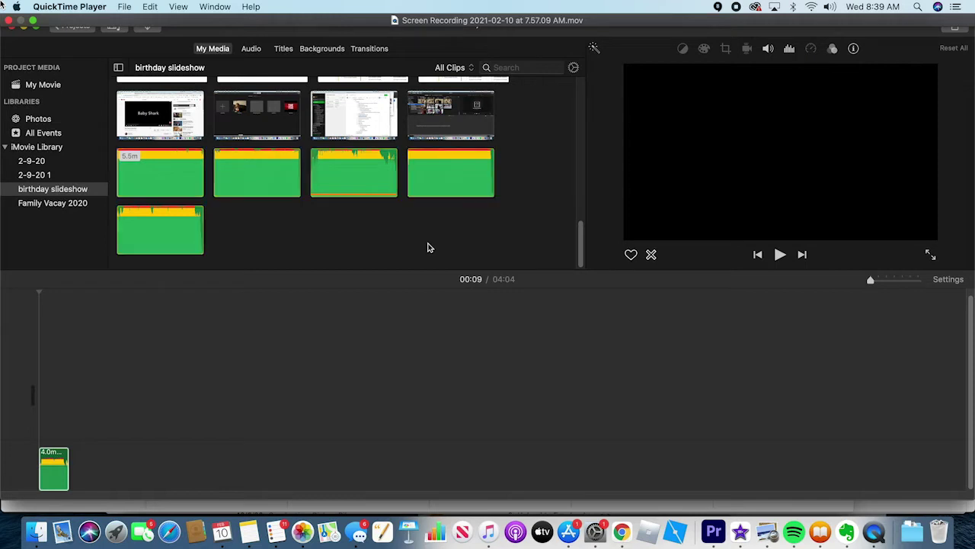
# Open and dismiss the media import window, and try adding the selected songs from Finder to the event again
pyautogui.click(148, 29)
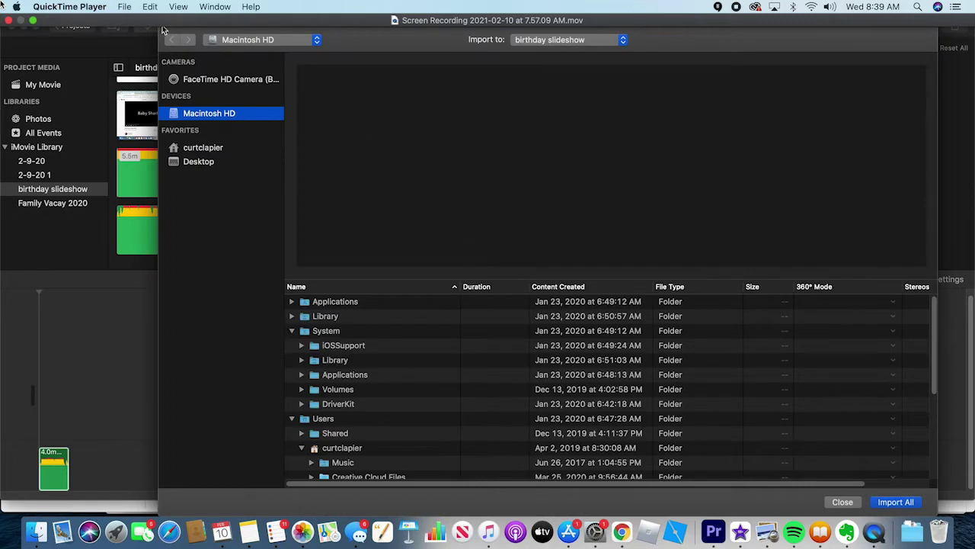
pyautogui.press('Escape')
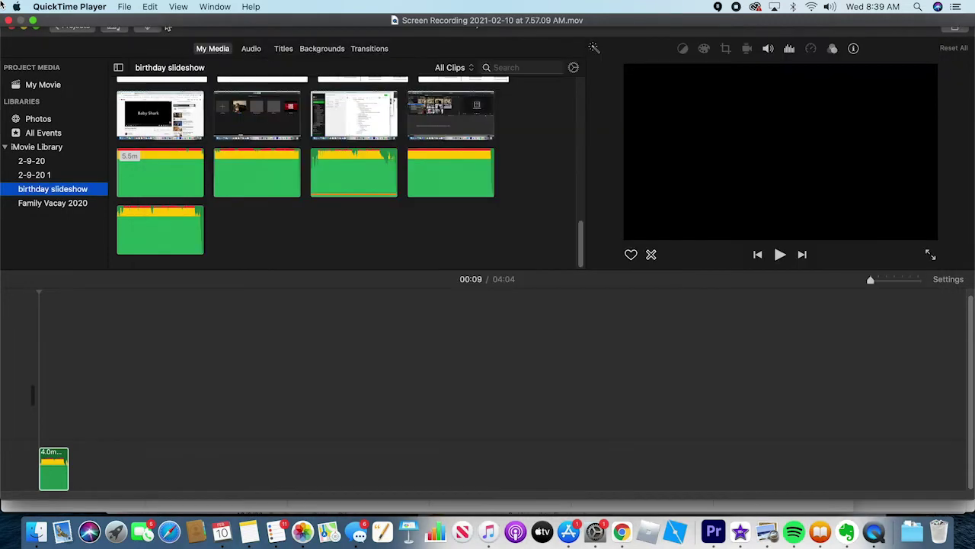
pyautogui.click(38, 533)
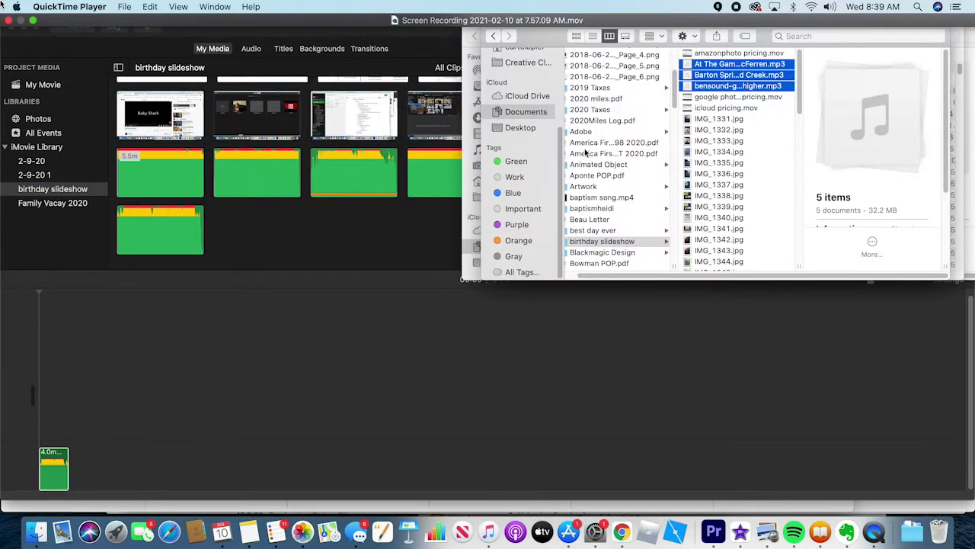
pyautogui.moveTo(735, 86); pyautogui.dragTo(364, 227)
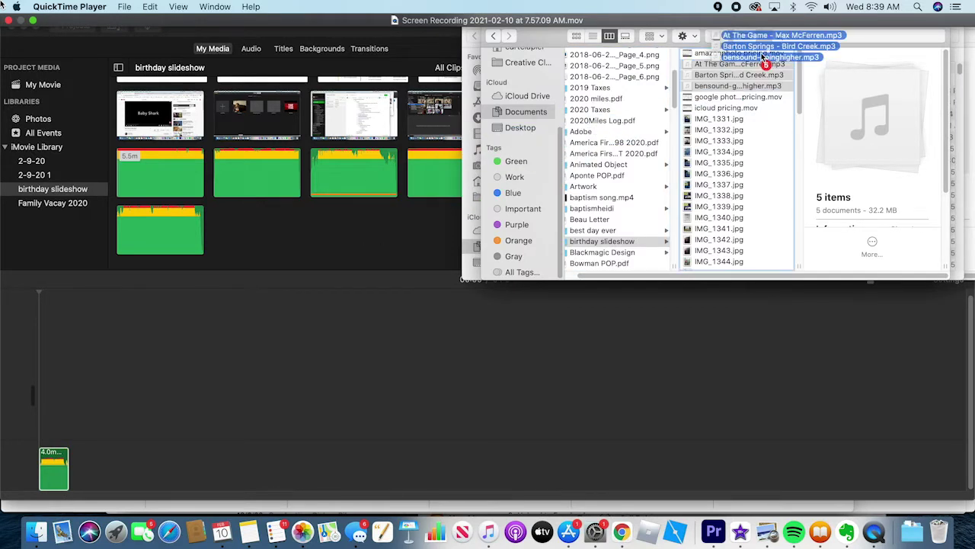
pyautogui.click(329, 221)
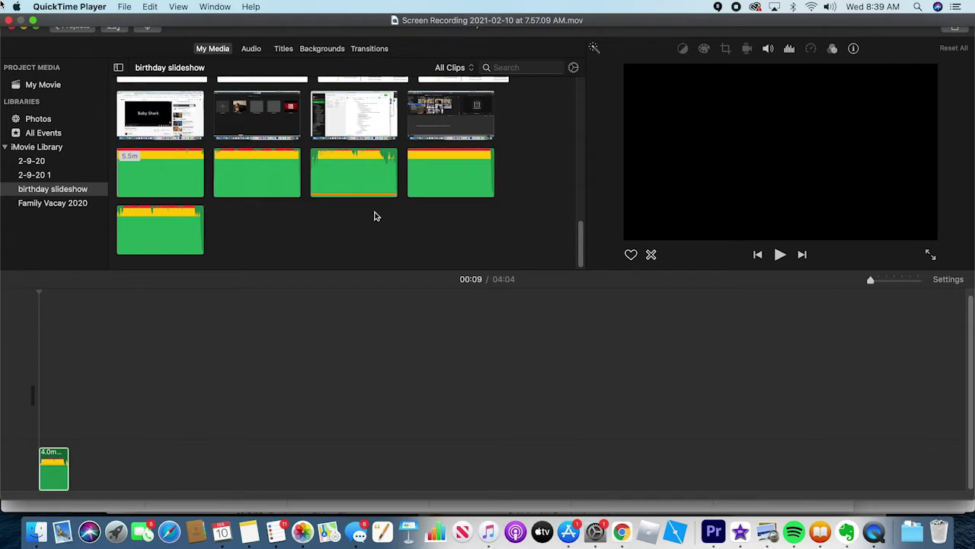
# Delete the song clip from the timeline and add bensound-goinghigher from the event's media at the start of the timeline
pyautogui.click(62, 492)
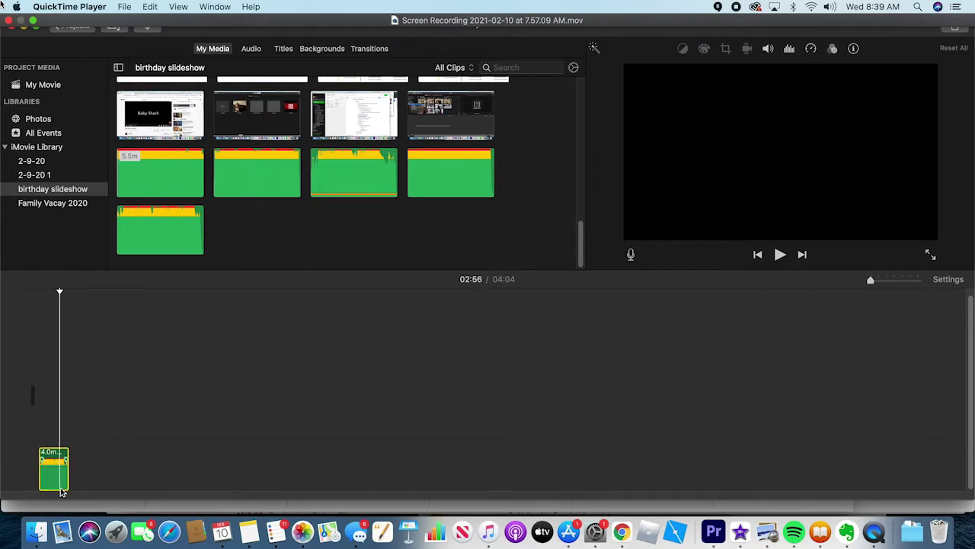
pyautogui.press('Delete')
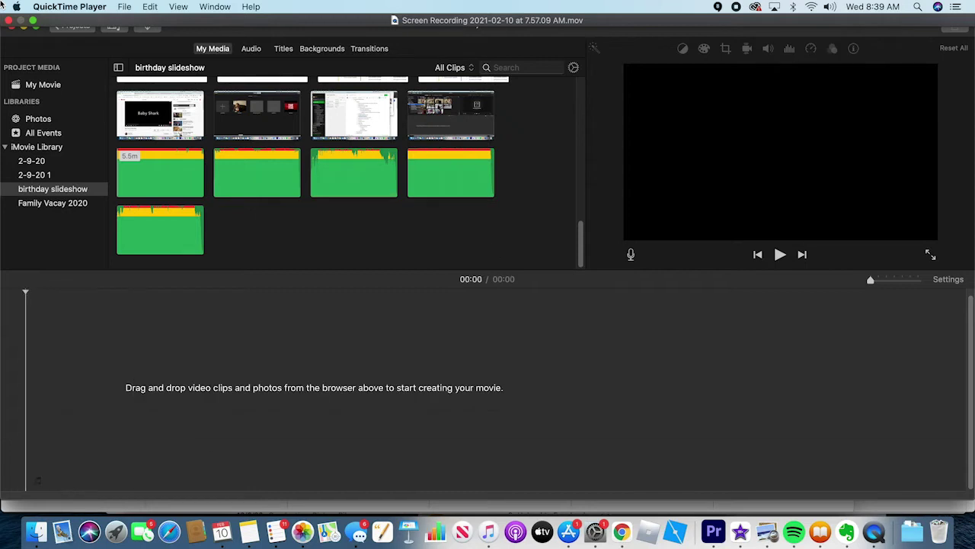
pyautogui.click(365, 174)
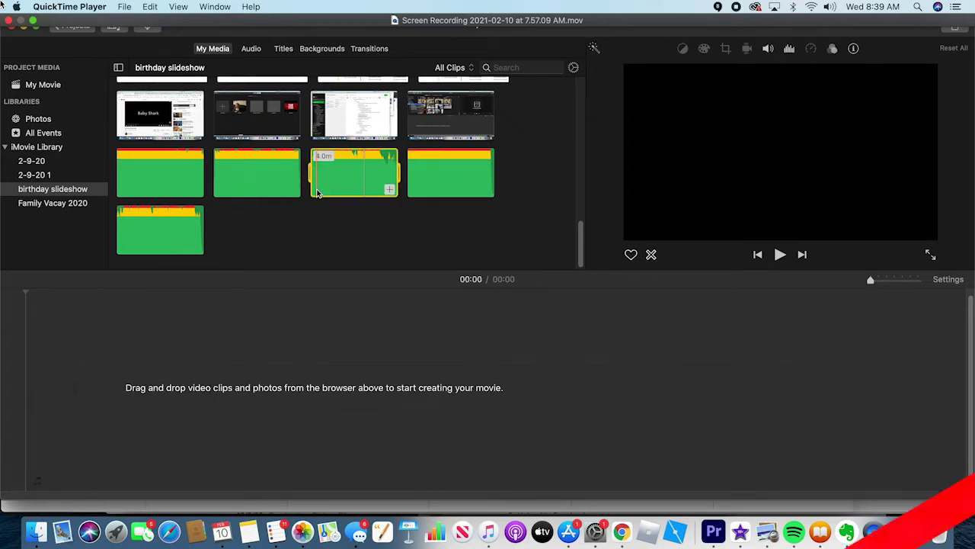
pyautogui.press('space')
pyautogui.press('space')
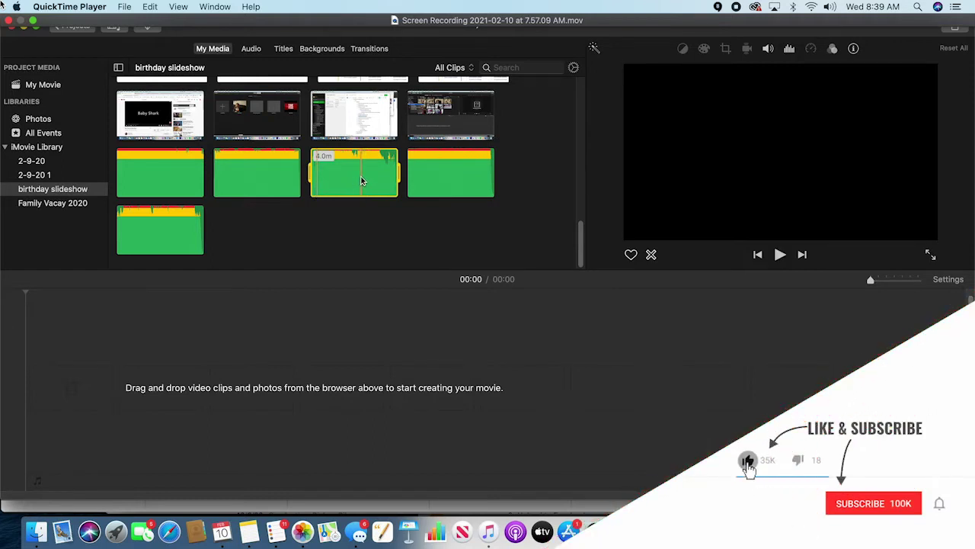
pyautogui.moveTo(339, 209); pyautogui.dragTo(3, 487)
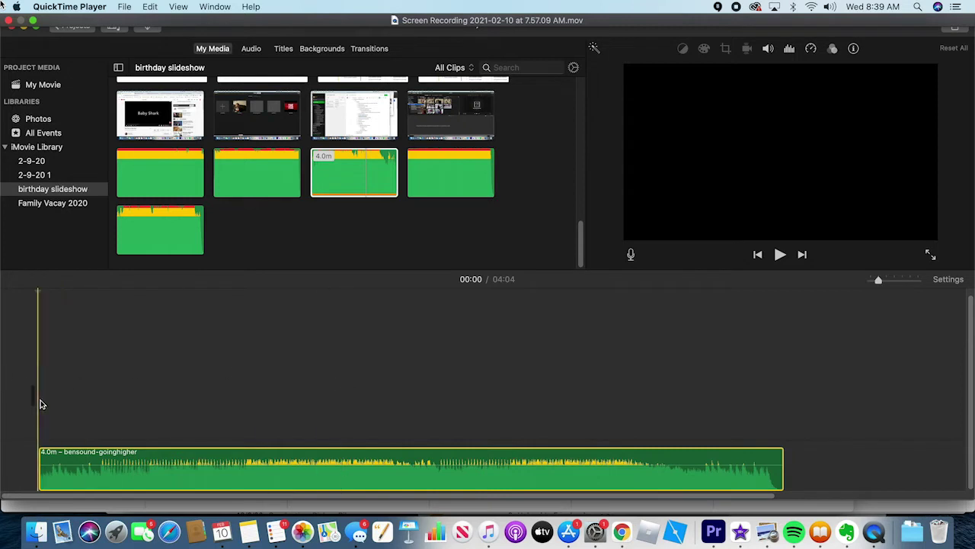
# Play the opening seconds of the song in the timeline, stop it, and look back through the event's media
pyautogui.press('space')
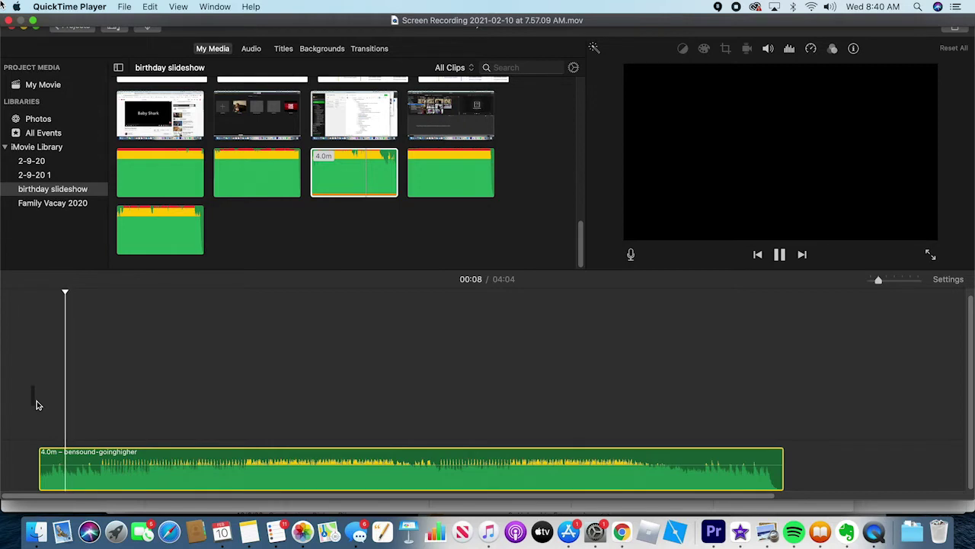
pyautogui.press('space')
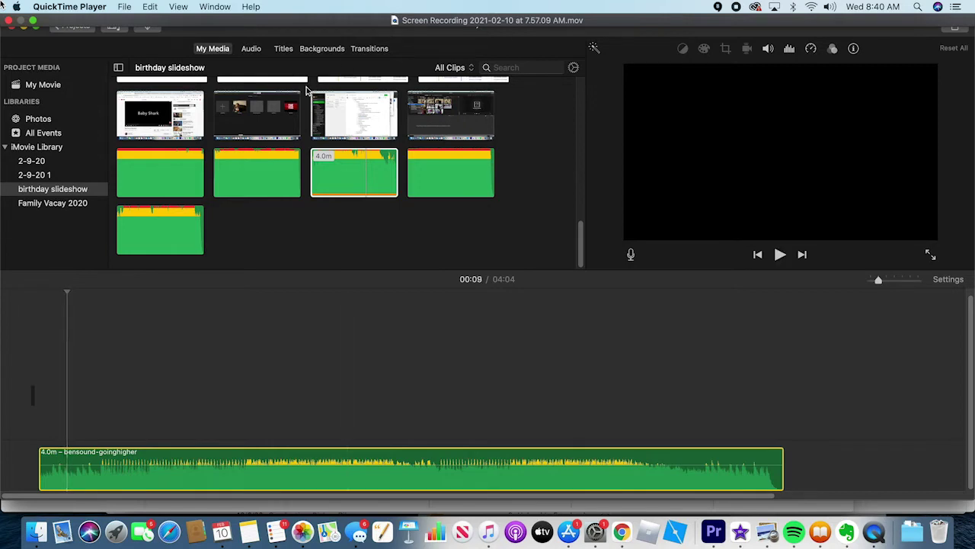
pyautogui.scroll(3, 385, 207)
pyautogui.scroll(6, 385, 207)
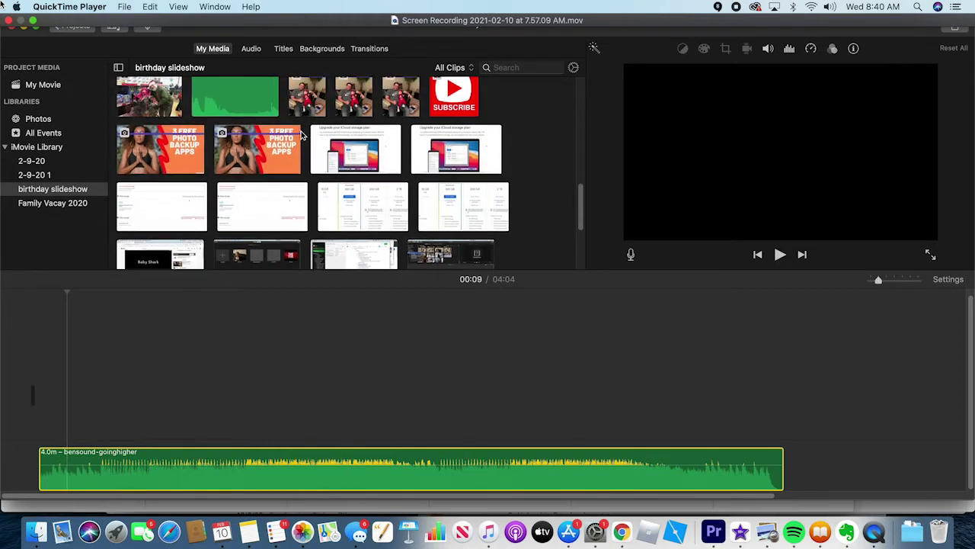
pyautogui.scroll(2, 324, 118)
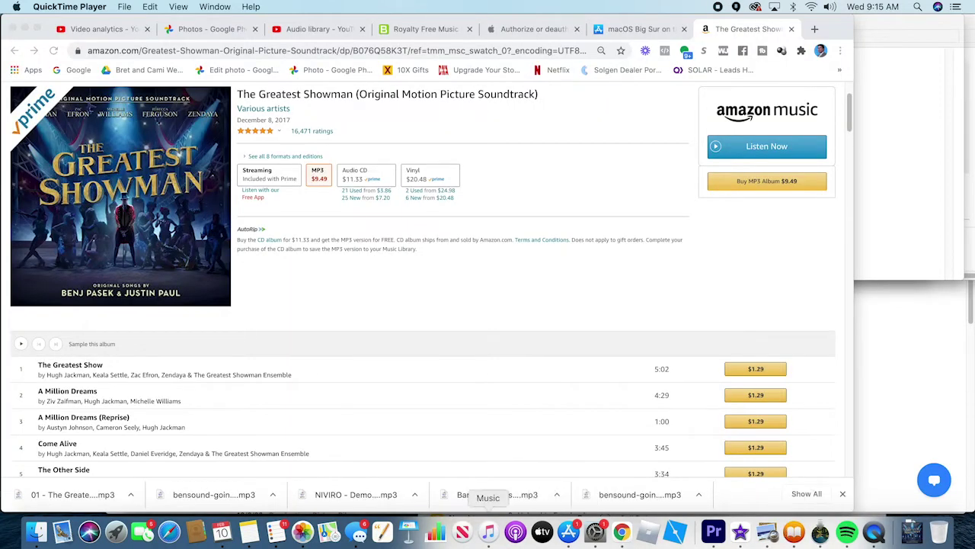
# Switch to Notes, review the outline items on choosing music, and clear the highlight from the royalty free music line
pyautogui.click(258, 532)
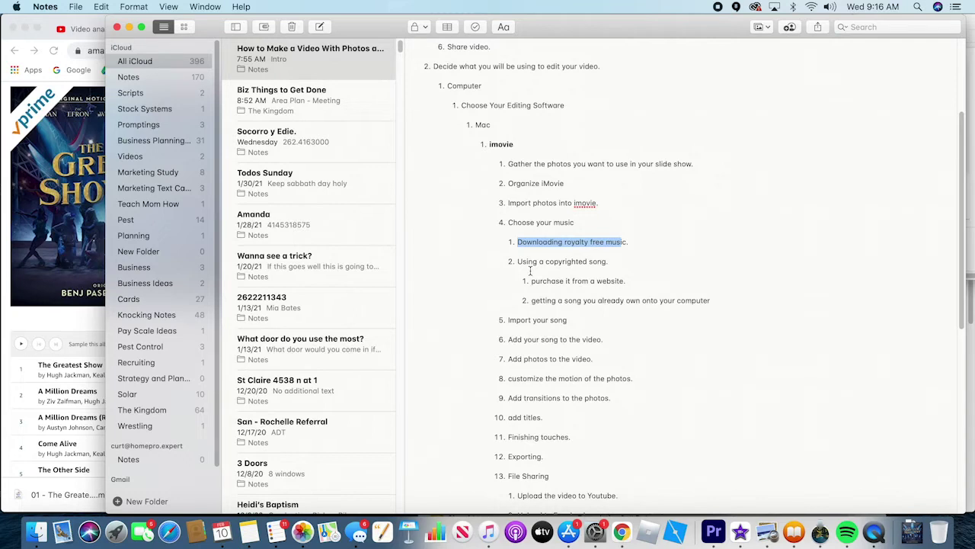
pyautogui.keyDown('shift'); pyautogui.click(630, 242); pyautogui.keyUp('shift')
pyautogui.click(638, 241)
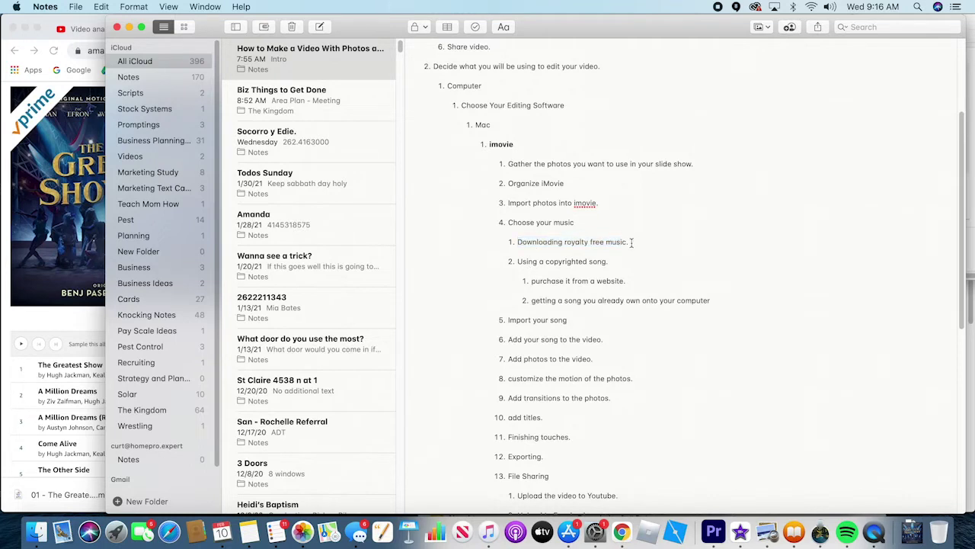
# Switch to Finder, move the spotify folder window beside the Macintosh HD window, and open the birthday slideshow folder in Documents
pyautogui.click(35, 532)
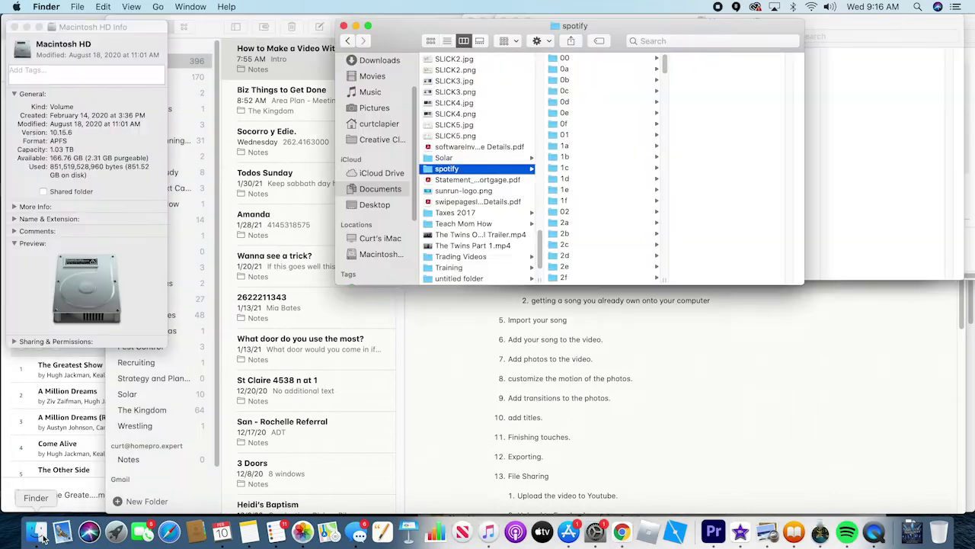
pyautogui.moveTo(443, 28); pyautogui.dragTo(134, 22)
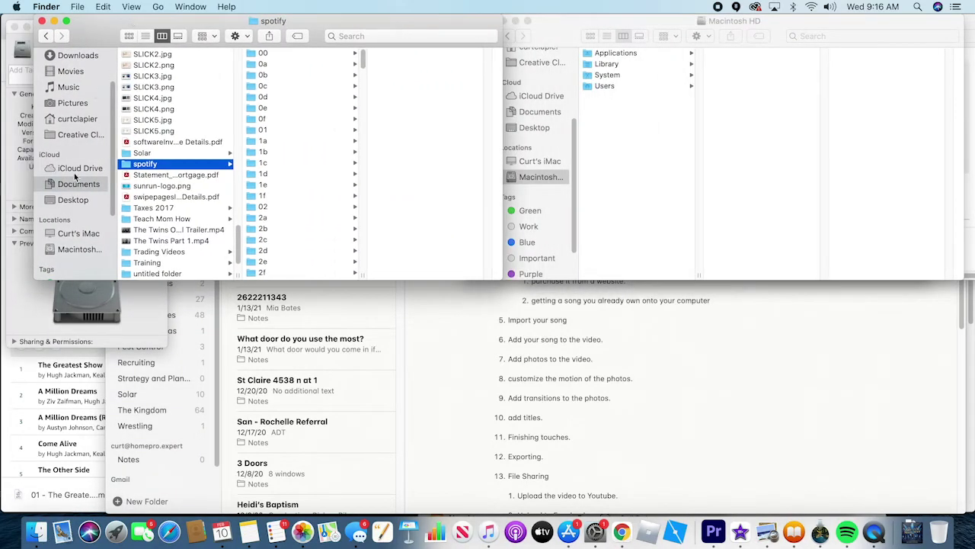
pyautogui.press('cmd+shift+o')
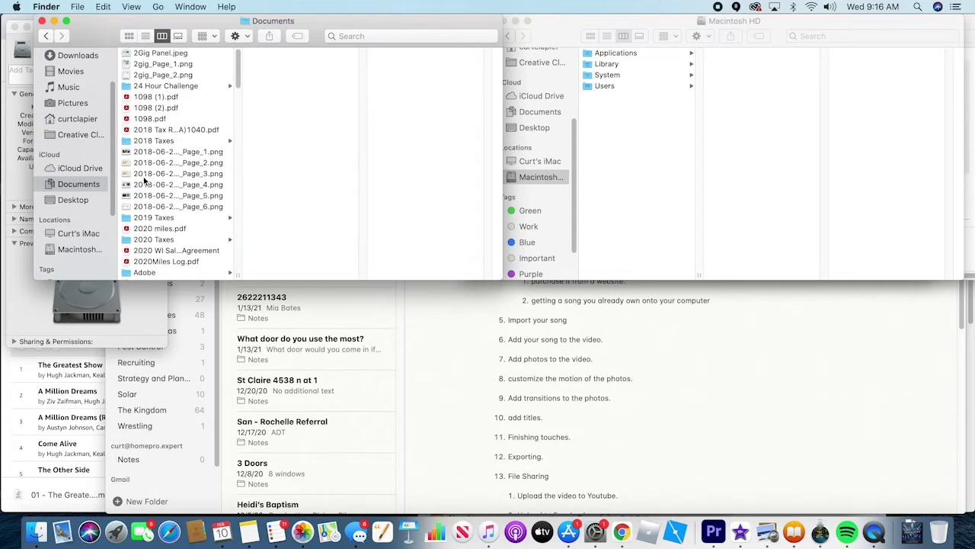
pyautogui.scroll(-5, 144, 179)
pyautogui.scroll(-3, 144, 180)
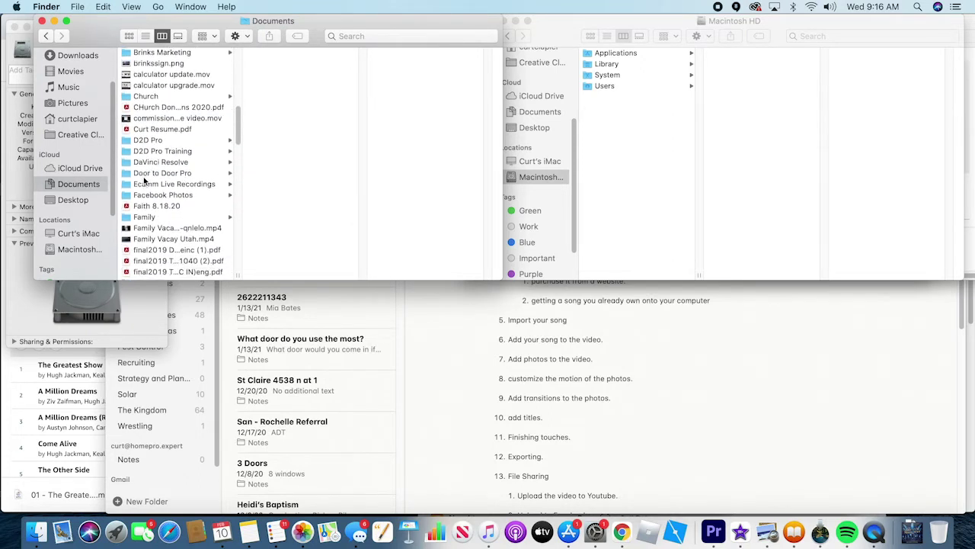
pyautogui.scroll(-3, 144, 179)
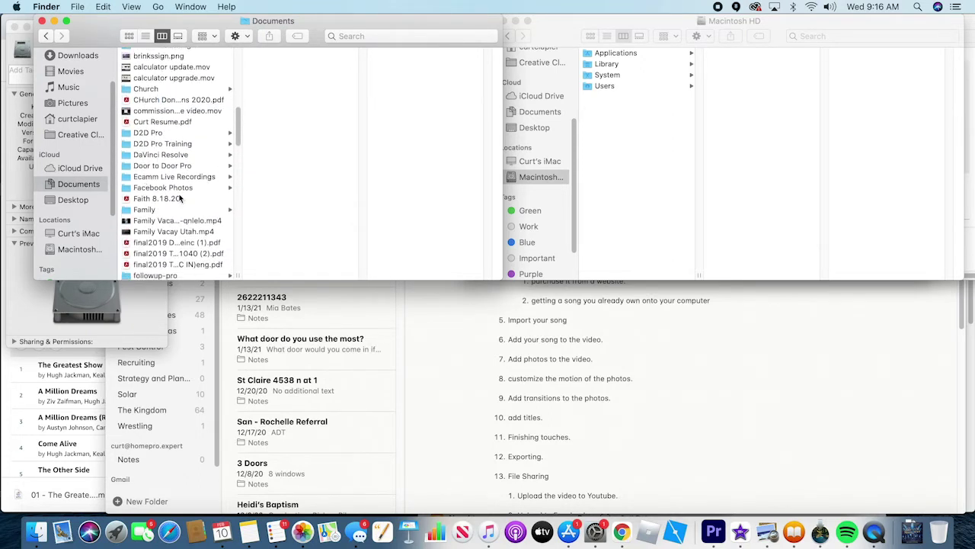
pyautogui.scroll(-3, 180, 198)
pyautogui.scroll(-10, 180, 198)
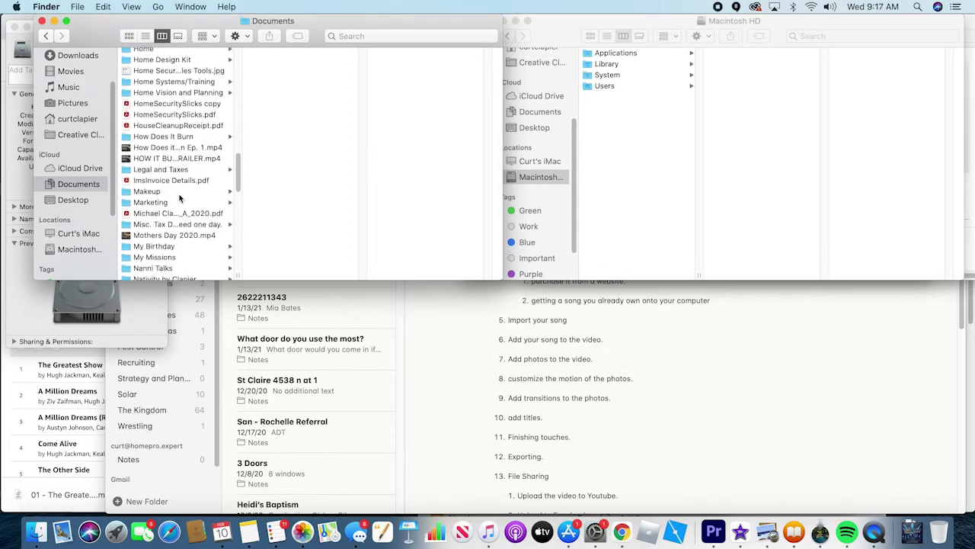
pyautogui.scroll(-10, 179, 198)
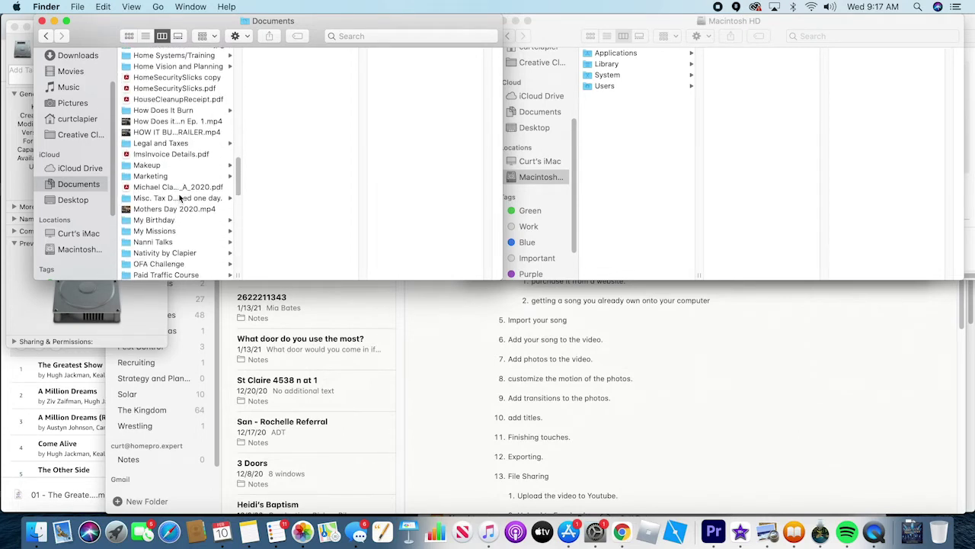
pyautogui.scroll(1, 180, 198)
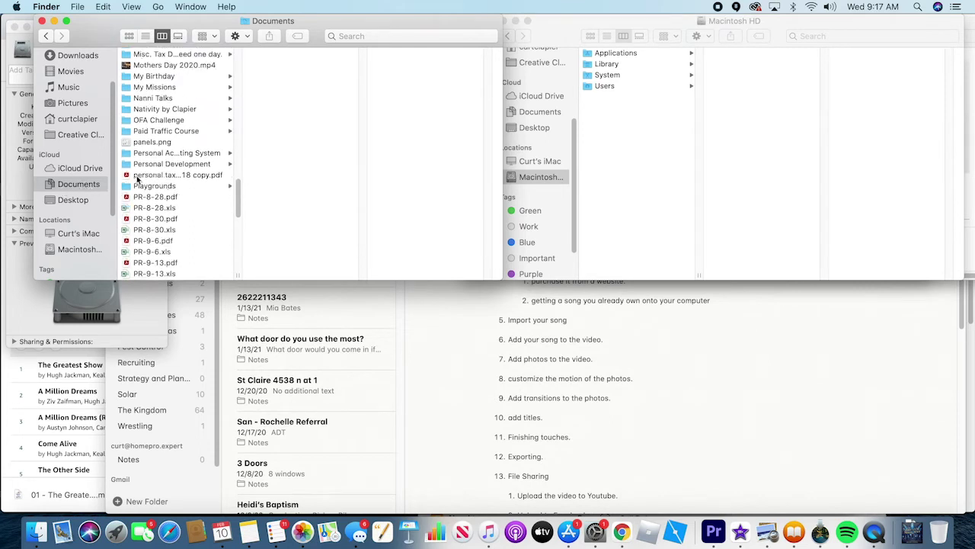
pyautogui.scroll(10, 137, 180)
pyautogui.scroll(10, 137, 180)
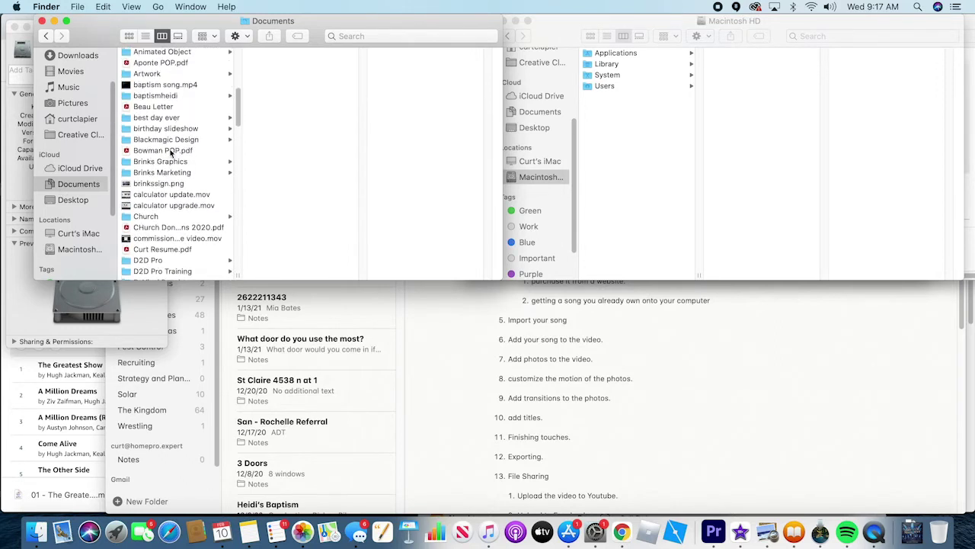
pyautogui.click(180, 128)
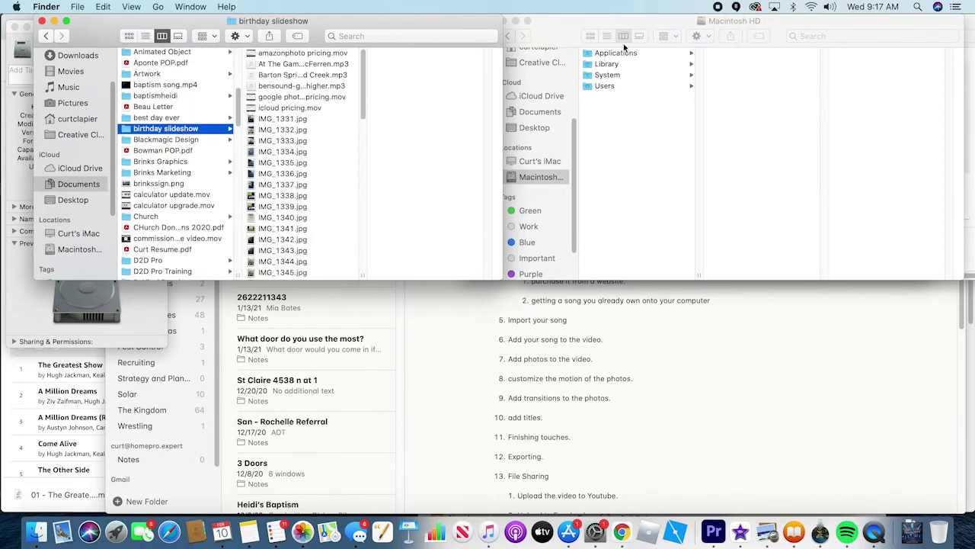
# In the second Finder window, browse the iMac's Macintosh HD, open Documents, and select the three 2gig image files
pyautogui.click(565, 28)
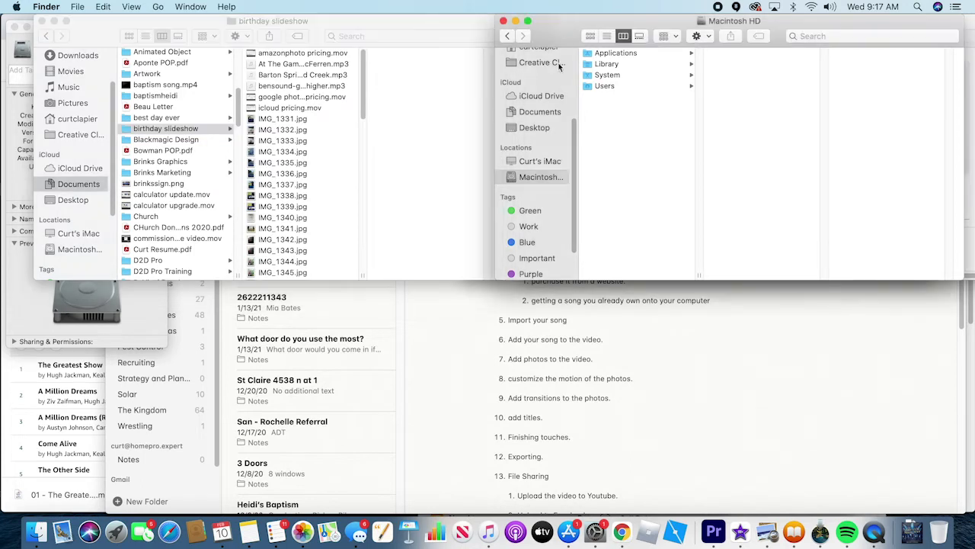
pyautogui.click(539, 163)
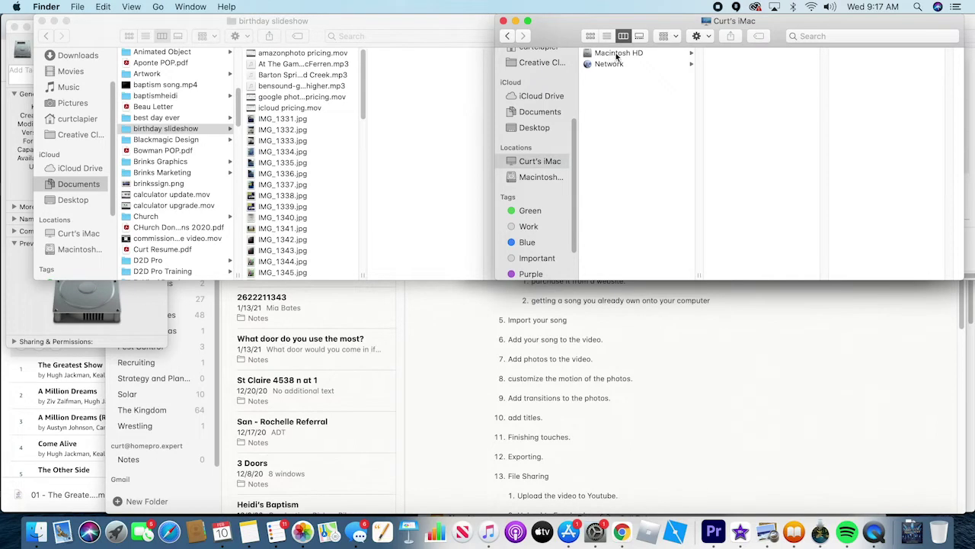
pyautogui.click(615, 53)
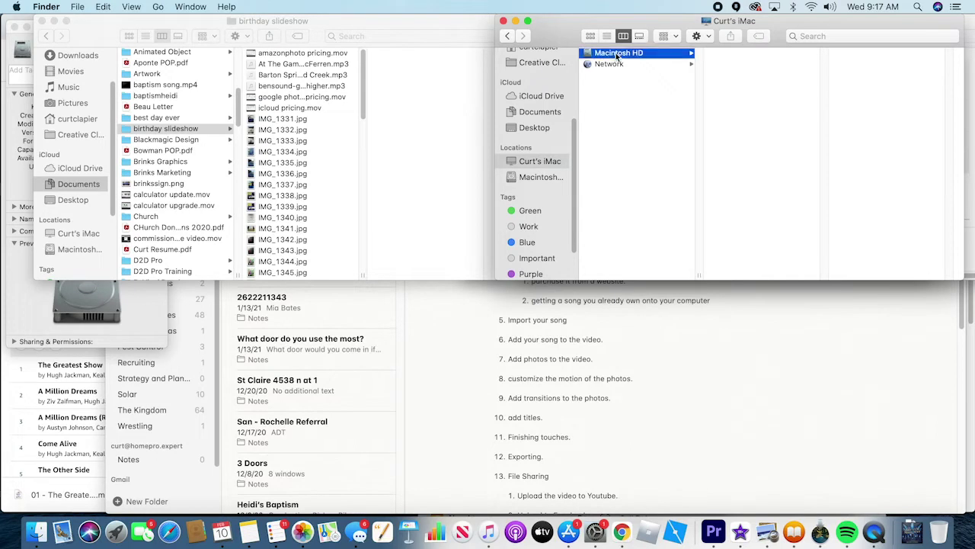
pyautogui.click(539, 112)
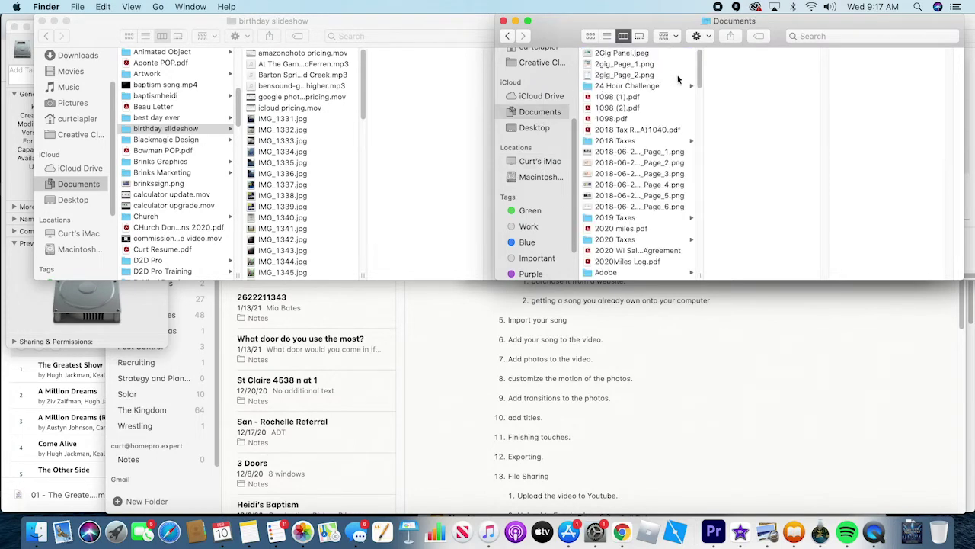
pyautogui.moveTo(677, 74); pyautogui.dragTo(644, 68)
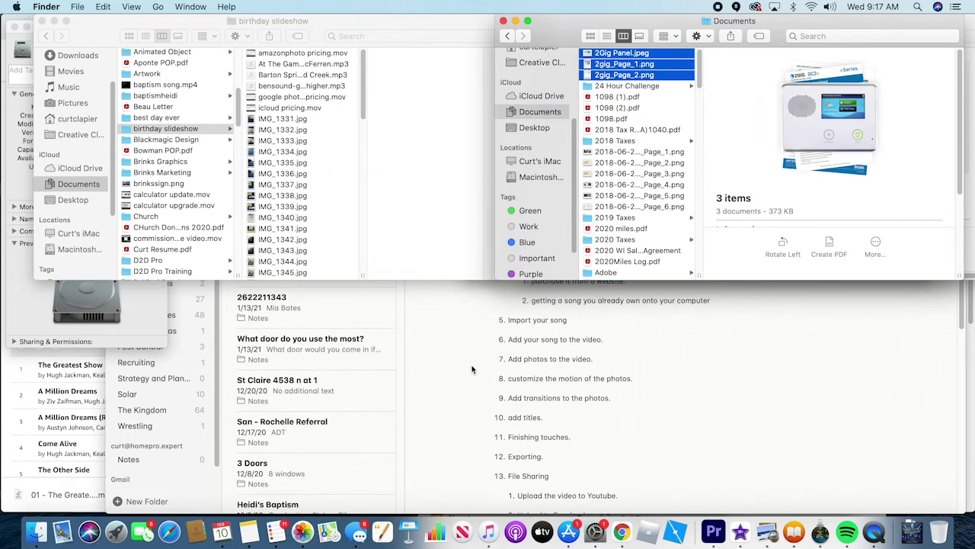
# Return to iMovie, switch to Music, and look through the songs in the Church playlist
pyautogui.click(739, 533)
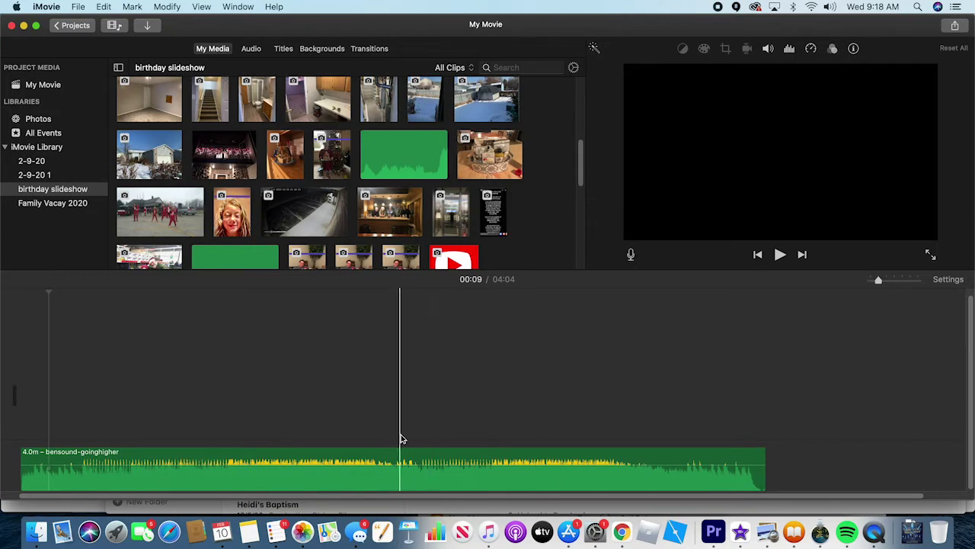
pyautogui.click(486, 533)
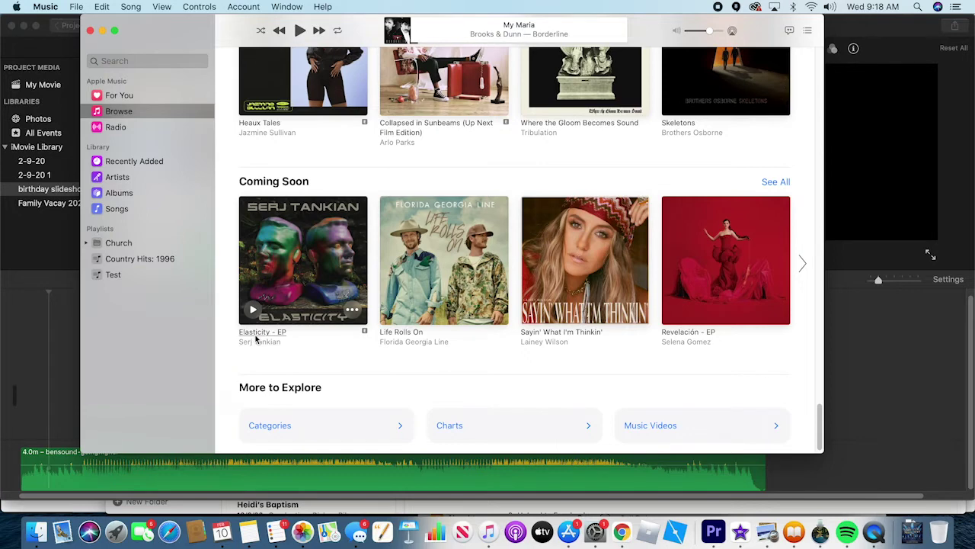
pyautogui.click(119, 243)
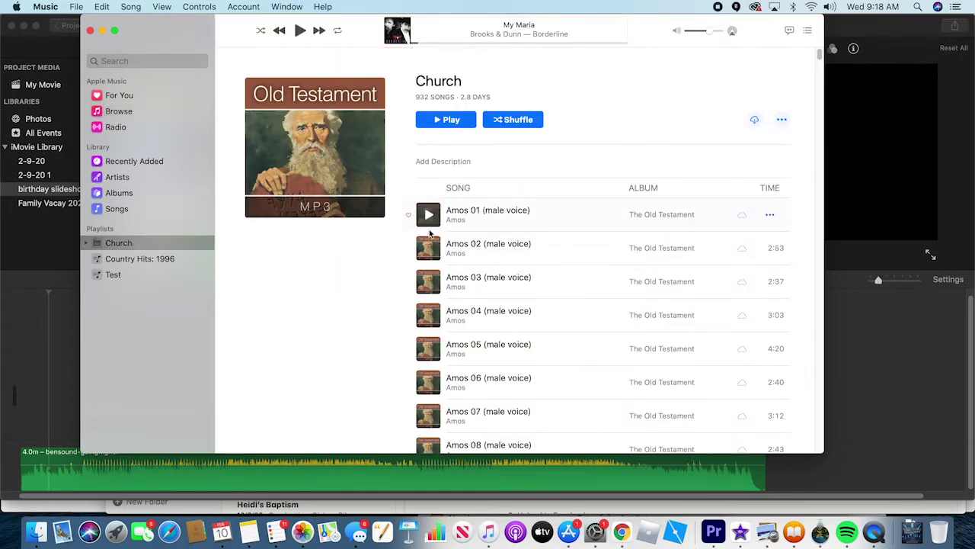
pyautogui.scroll(-1, 459, 239)
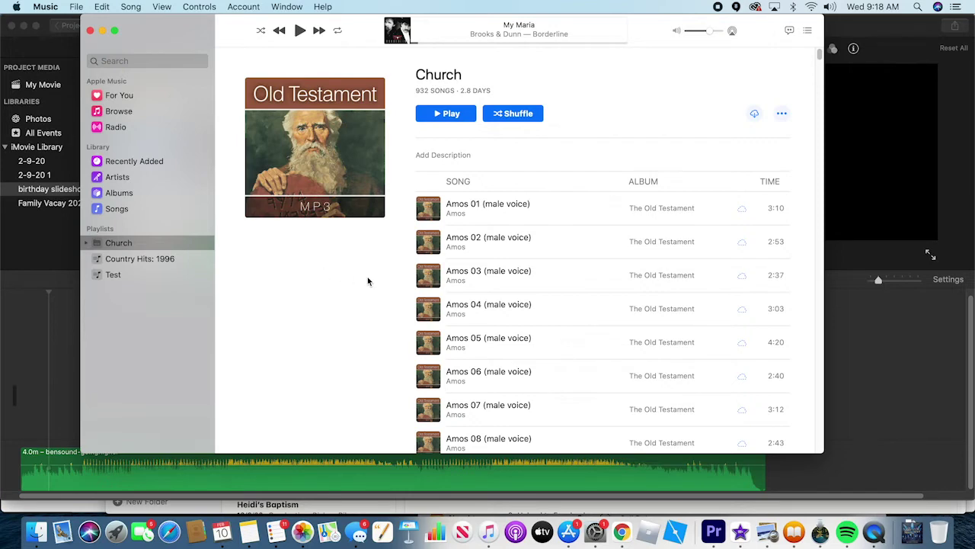
pyautogui.moveTo(429, 219)
# Switch to Finder, select NIVIRO - Demons [NCS Release].mp3 in the birthday slideshow folder, and return to iMovie
pyautogui.click(37, 531)
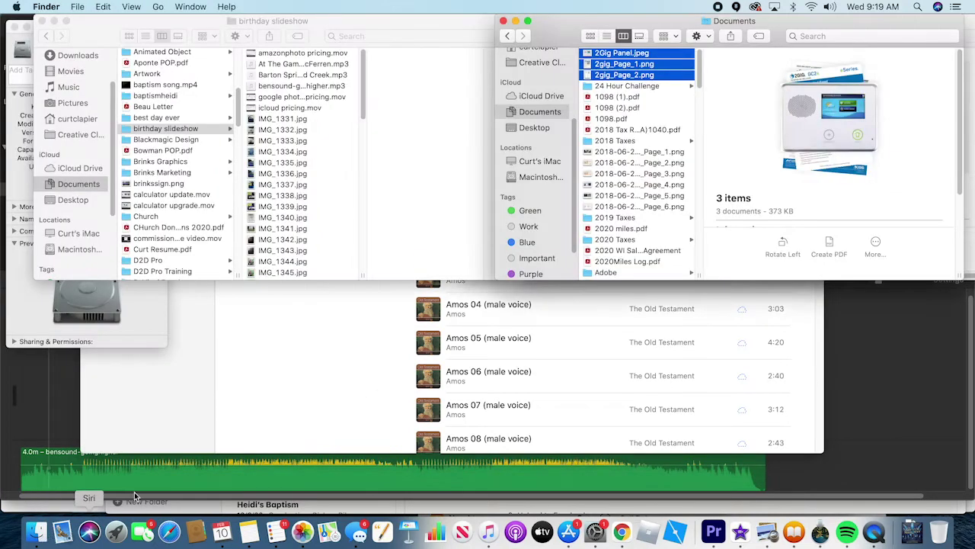
pyautogui.scroll(-20, 302, 238)
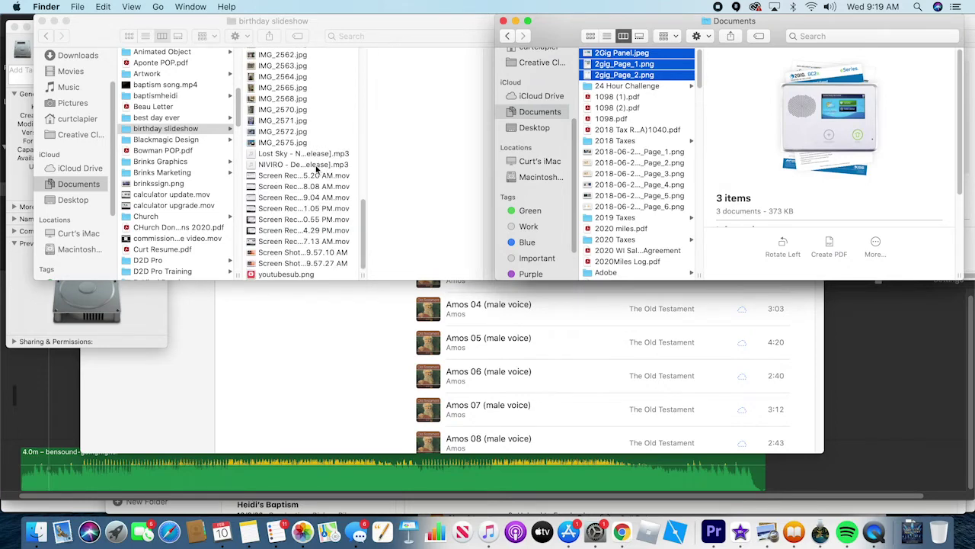
pyautogui.click(317, 166)
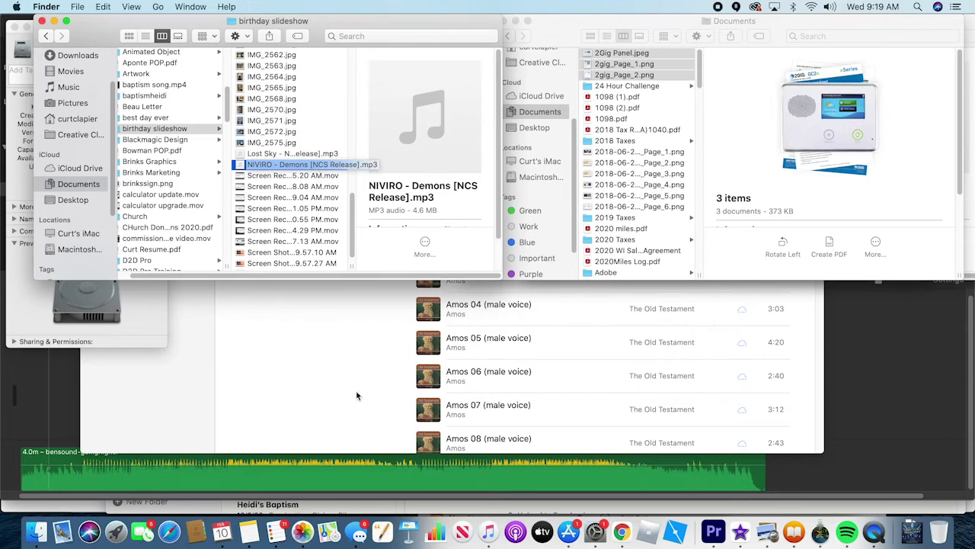
pyautogui.click(391, 283)
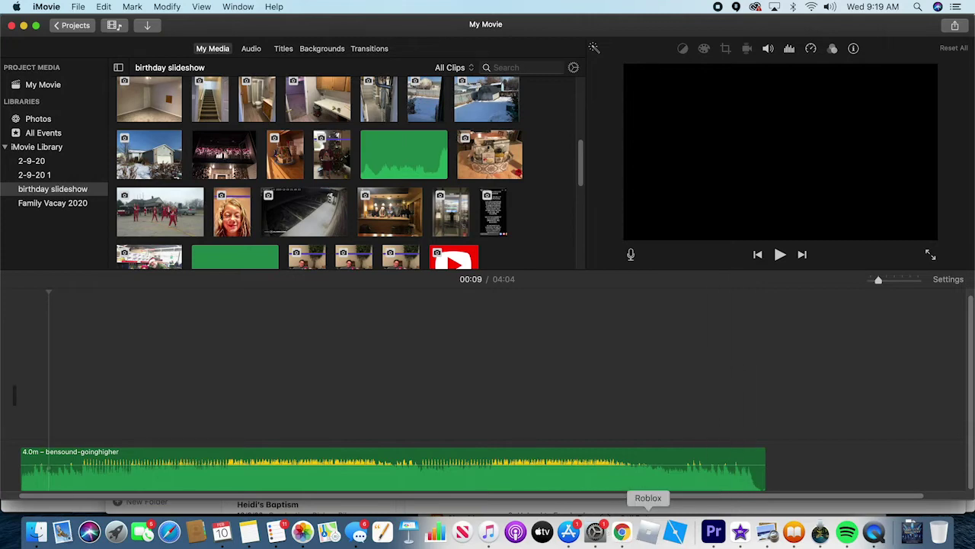
# Switch to Chrome and examine the formats and track list on Amazon's The Greatest Showman soundtrack page
pyautogui.click(623, 534)
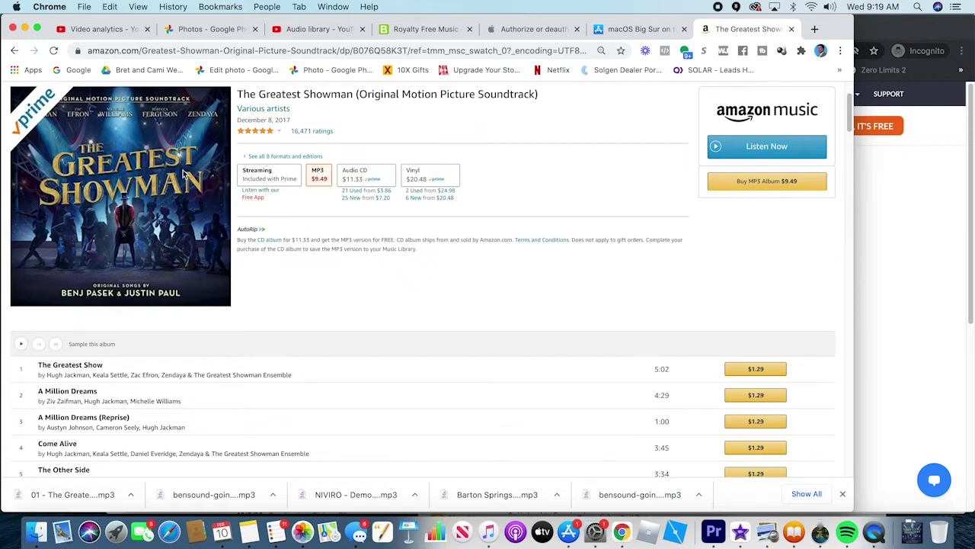
pyautogui.scroll(2, 262, 244)
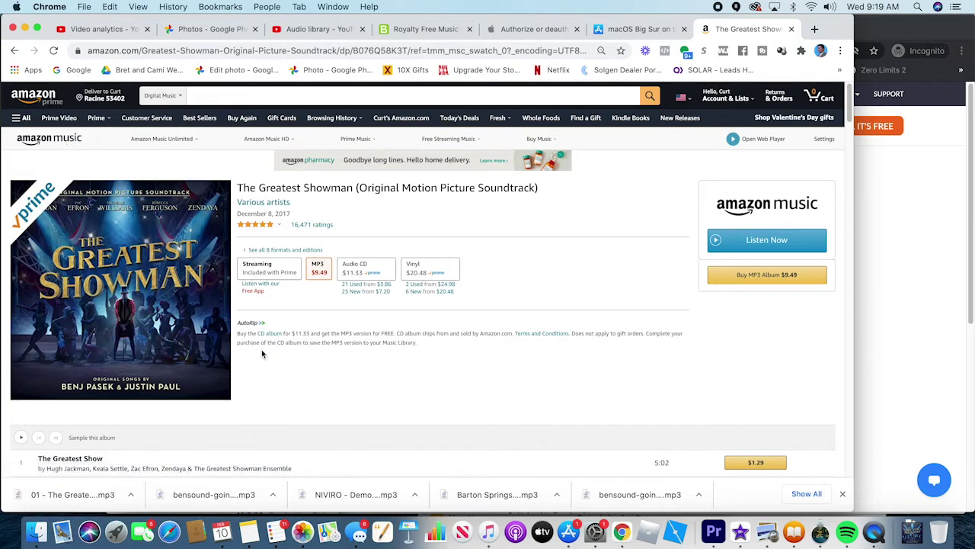
pyautogui.scroll(-1, 261, 352)
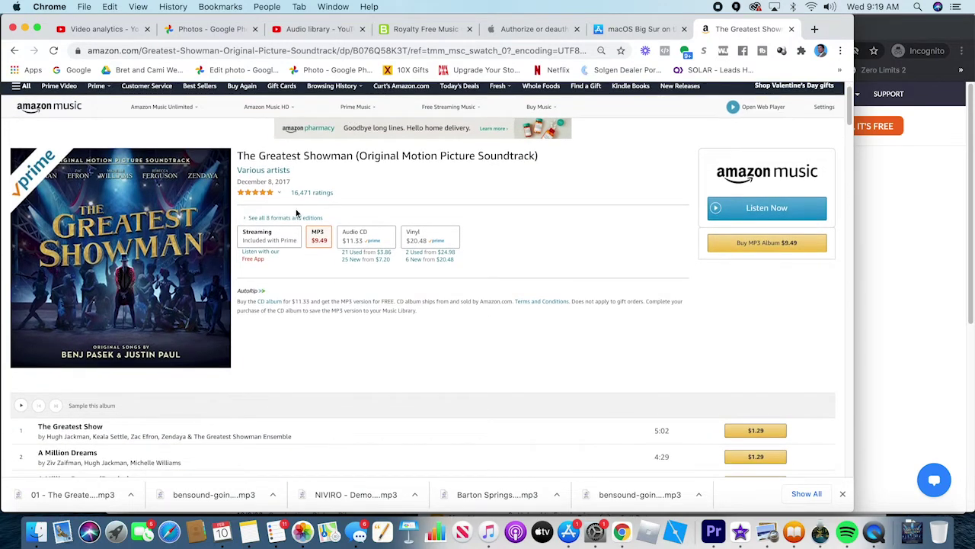
pyautogui.scroll(1, 355, 122)
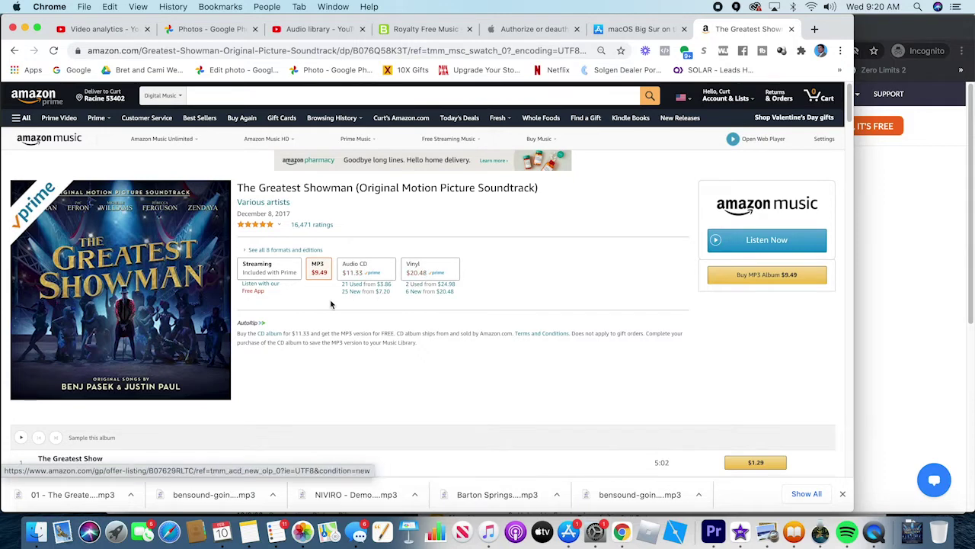
pyautogui.scroll(-2, 162, 318)
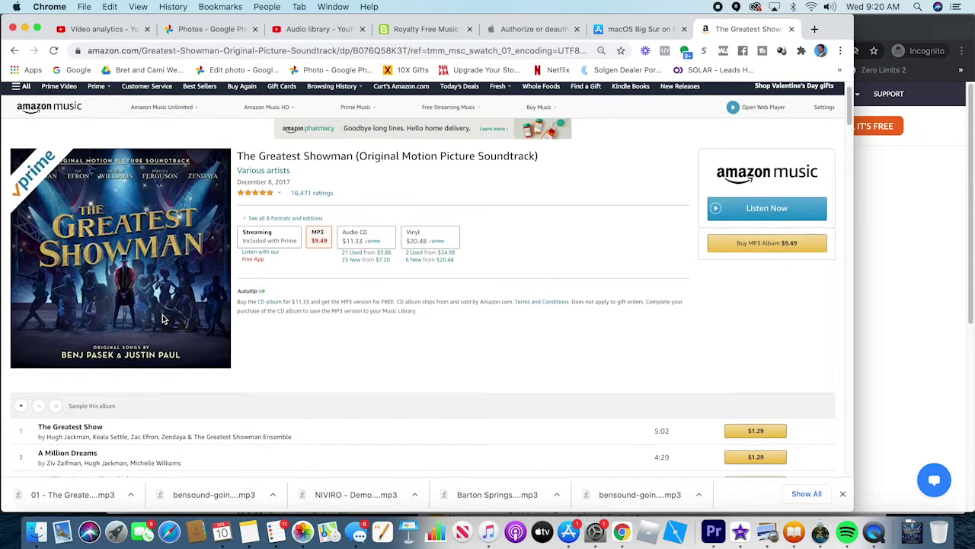
pyautogui.scroll(2, 318, 273)
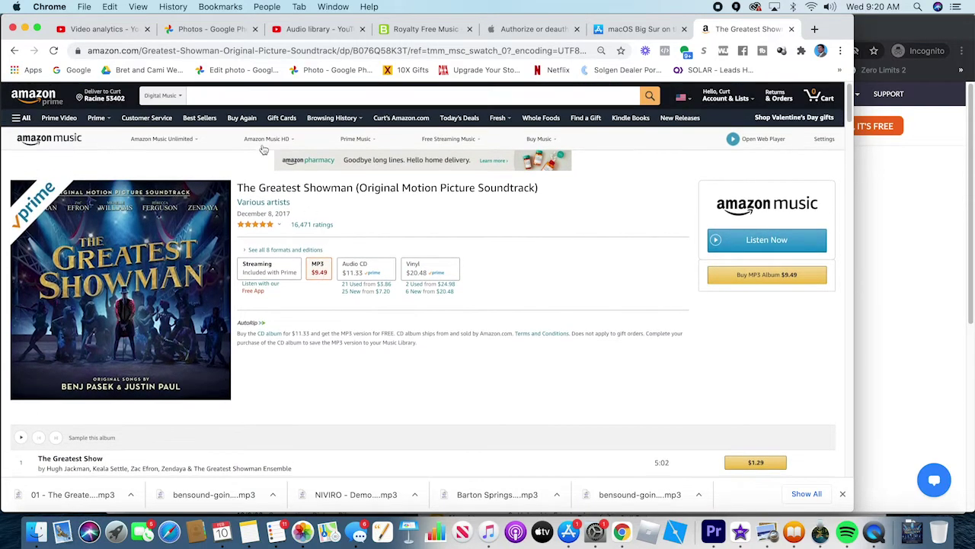
# Search Amazon's Digital Music for garth brooks
pyautogui.click(240, 94)
pyautogui.write('ga')
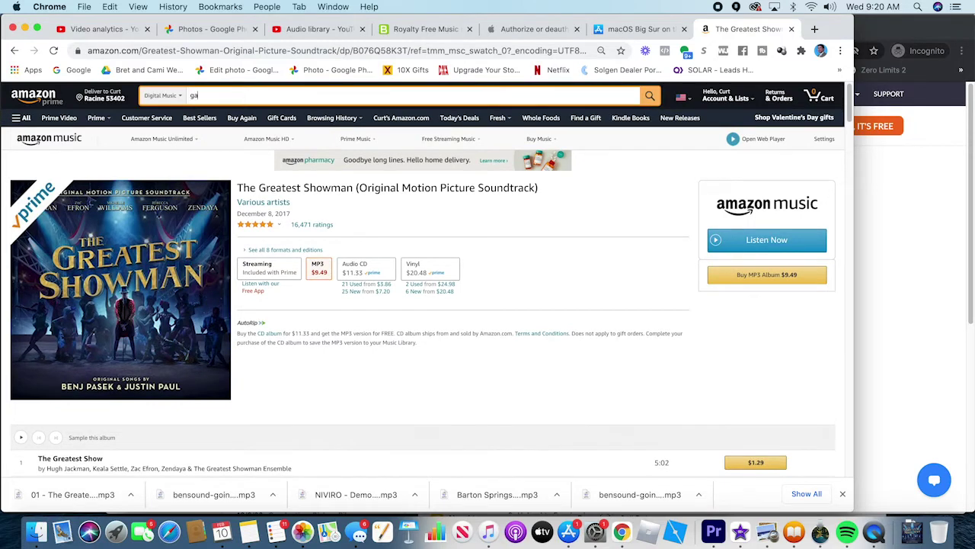
pyautogui.write('rth')
pyautogui.write(' brooks')
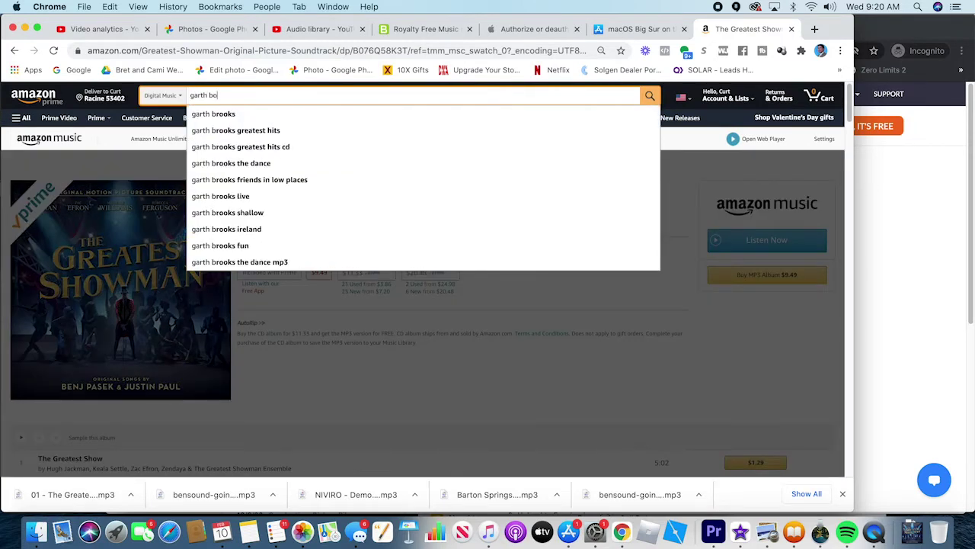
pyautogui.press('Return')
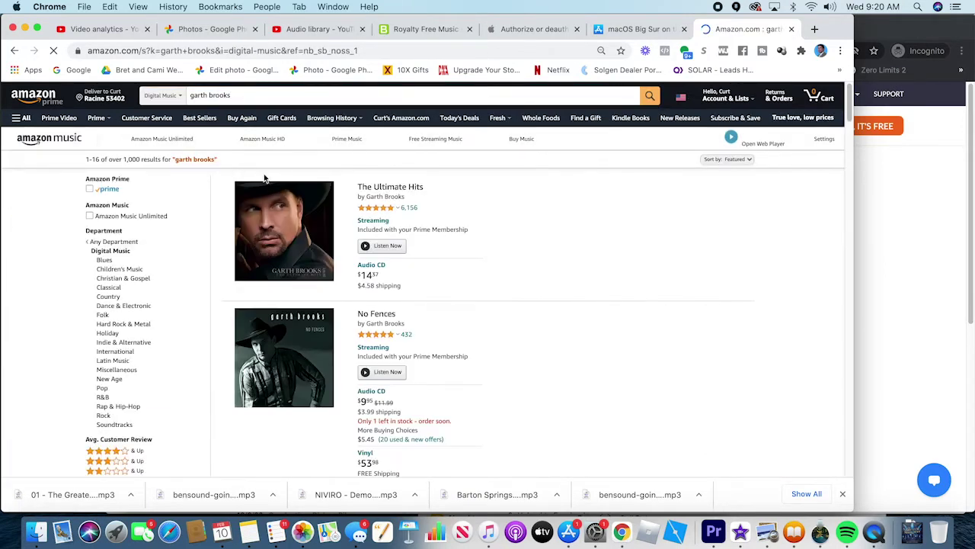
# Open the album The Ultimate Hits, choose the MP3 format, and check its track list for individual song purchases
pyautogui.click(391, 193)
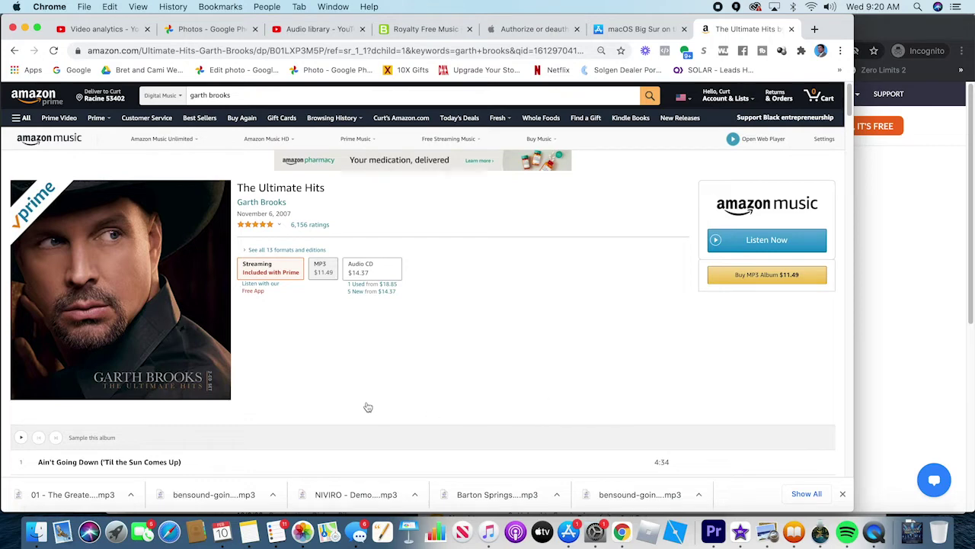
pyautogui.scroll(-3, 348, 304)
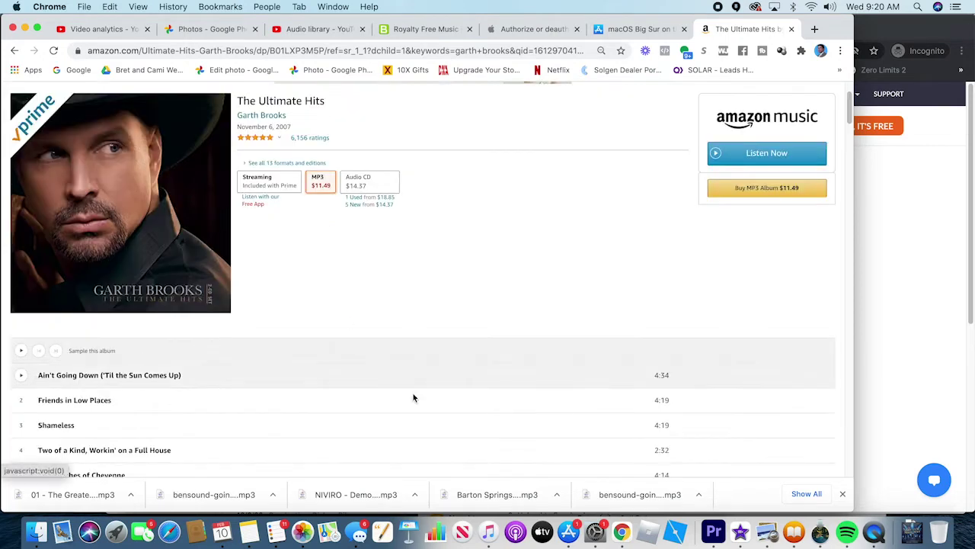
pyautogui.scroll(-10, 785, 389)
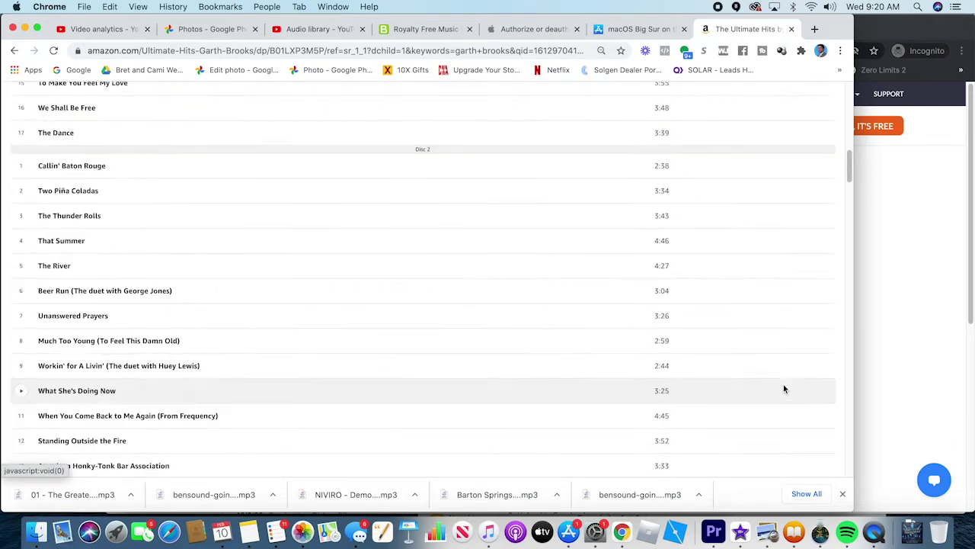
pyautogui.scroll(12, 784, 388)
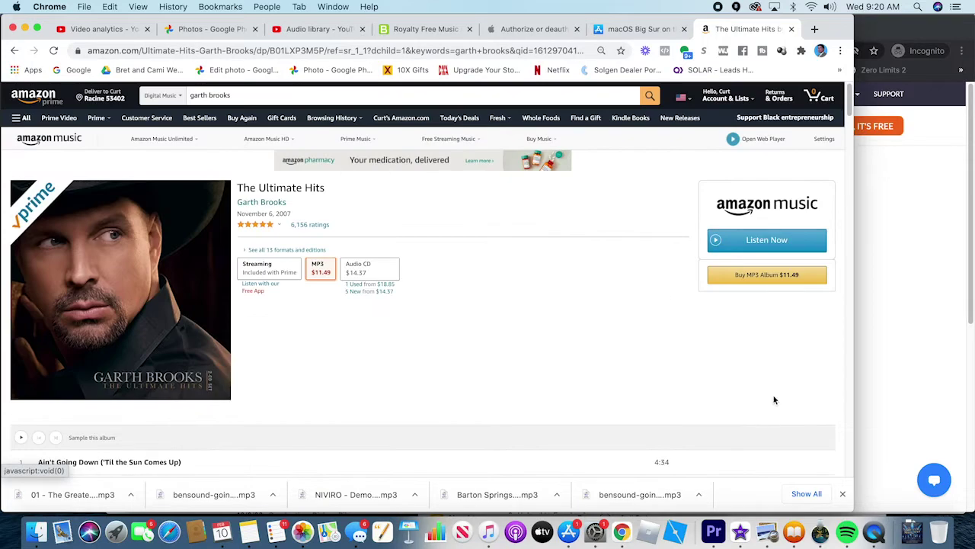
pyautogui.scroll(-5, 759, 439)
pyautogui.scroll(5, 762, 343)
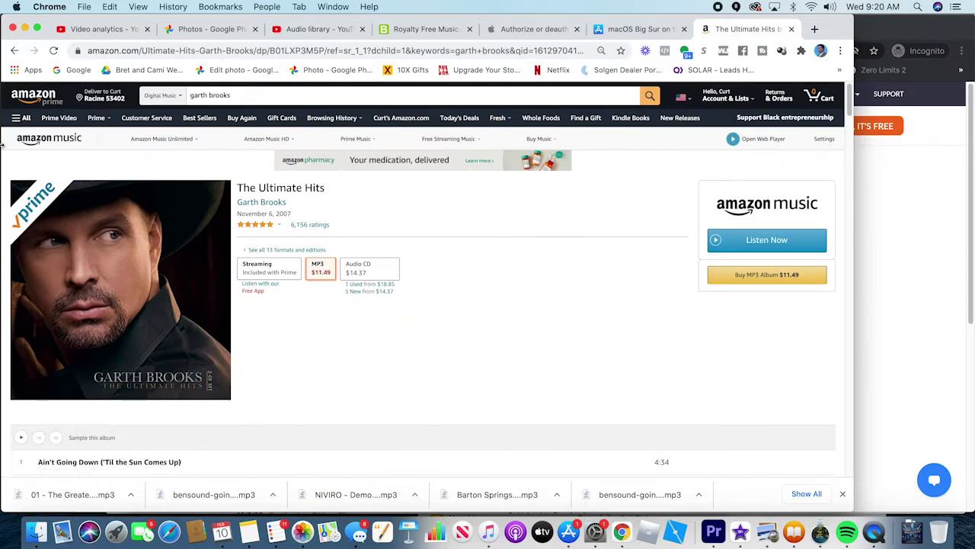
# Go back to The Greatest Showman soundtrack page and start purchasing the single track A Million Dreams
pyautogui.click(14, 50)
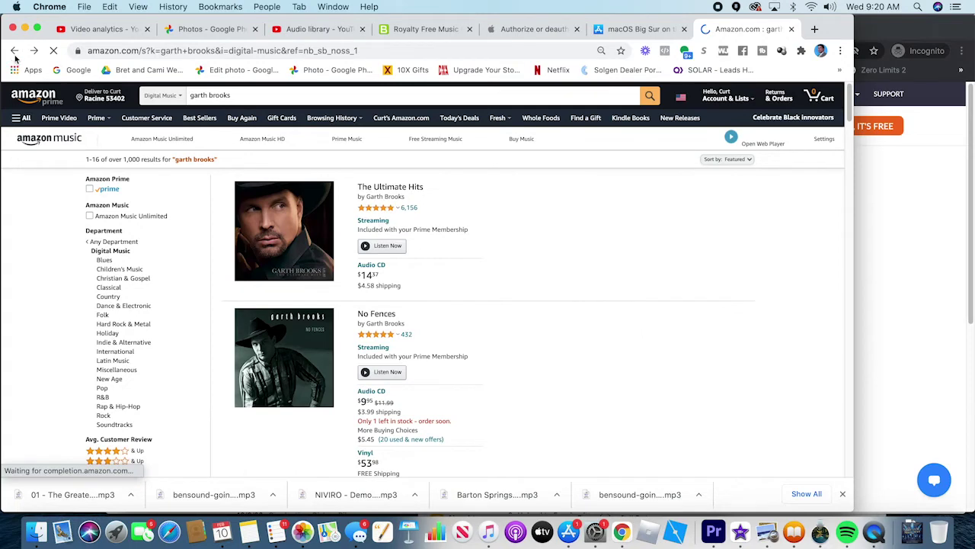
pyautogui.click(15, 52)
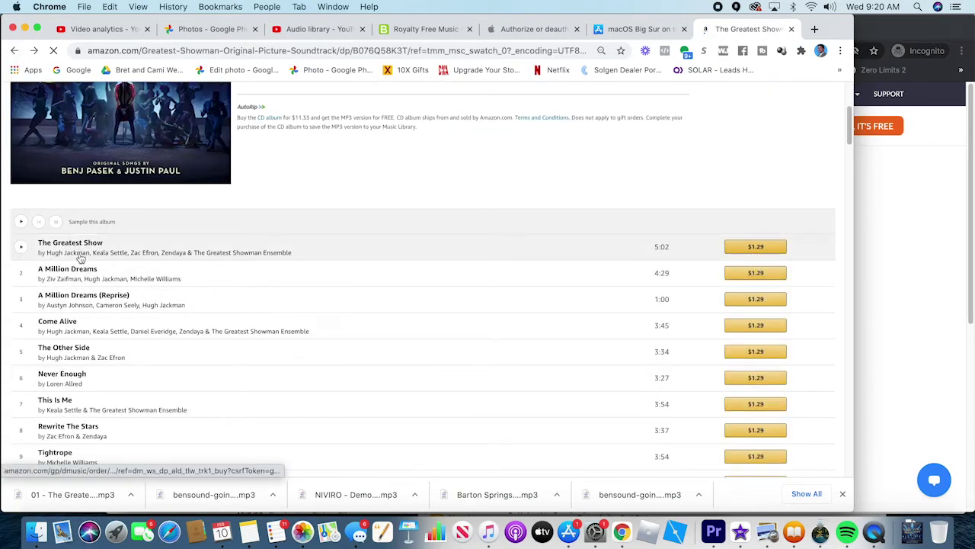
pyautogui.click(747, 277)
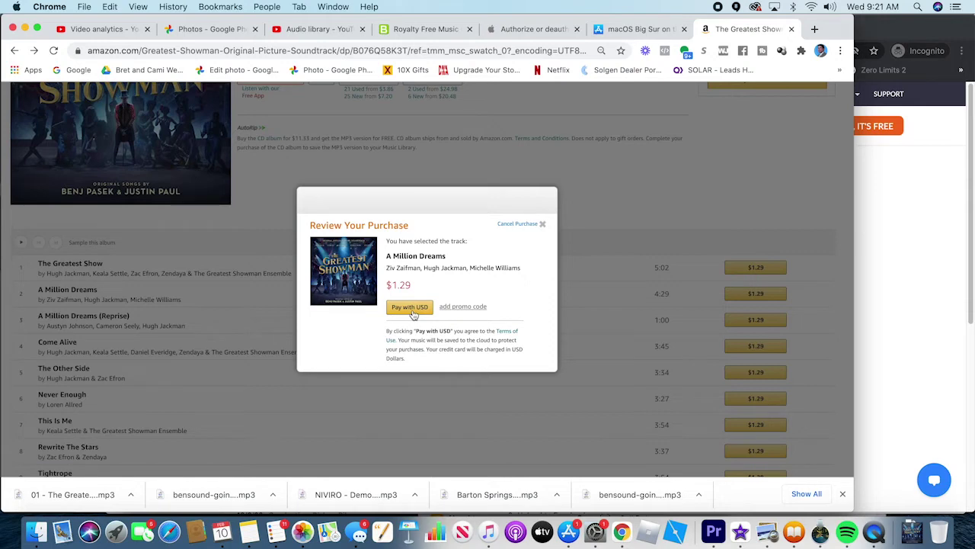
# Buy and download the "A Million Dreams" track for $1.29, and show the downloaded songs in Finder
pyautogui.click(410, 307)
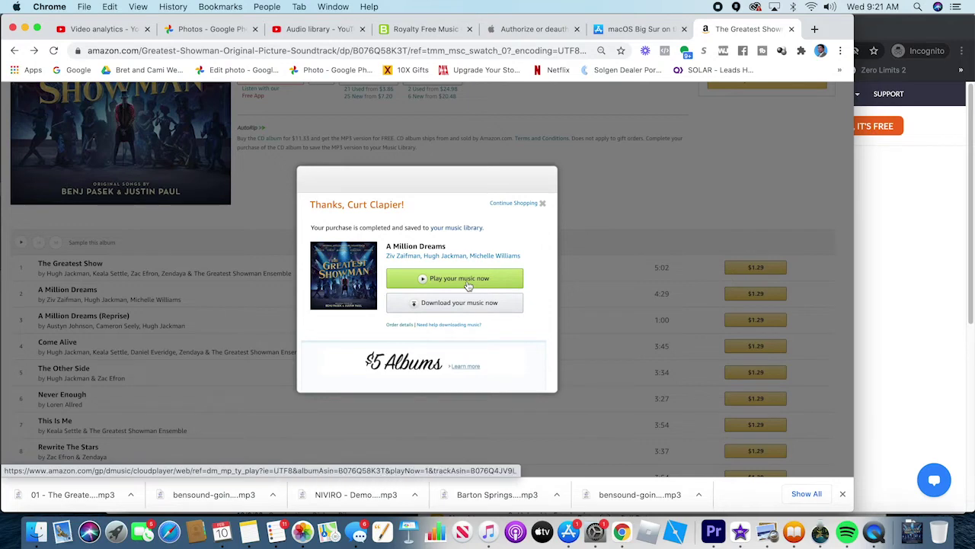
pyautogui.click(415, 308)
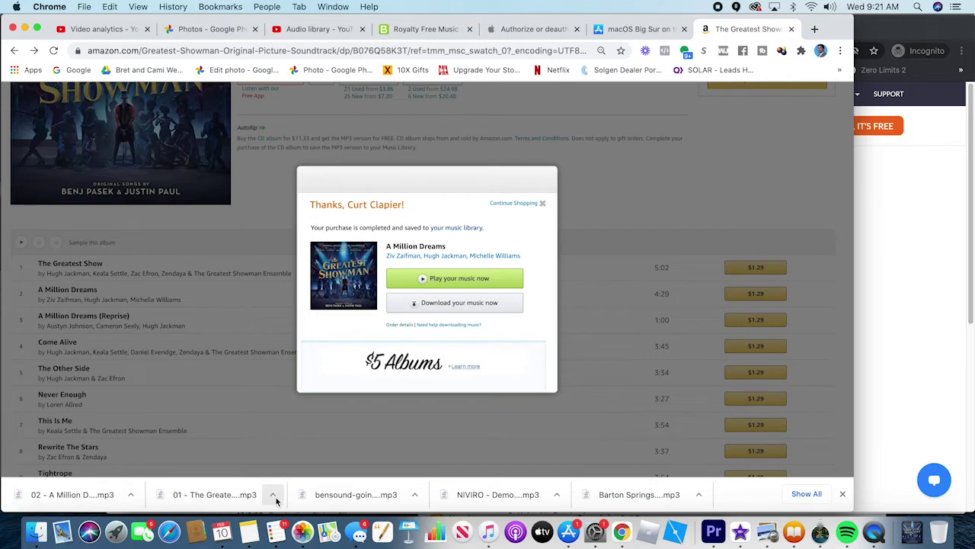
pyautogui.click(273, 494)
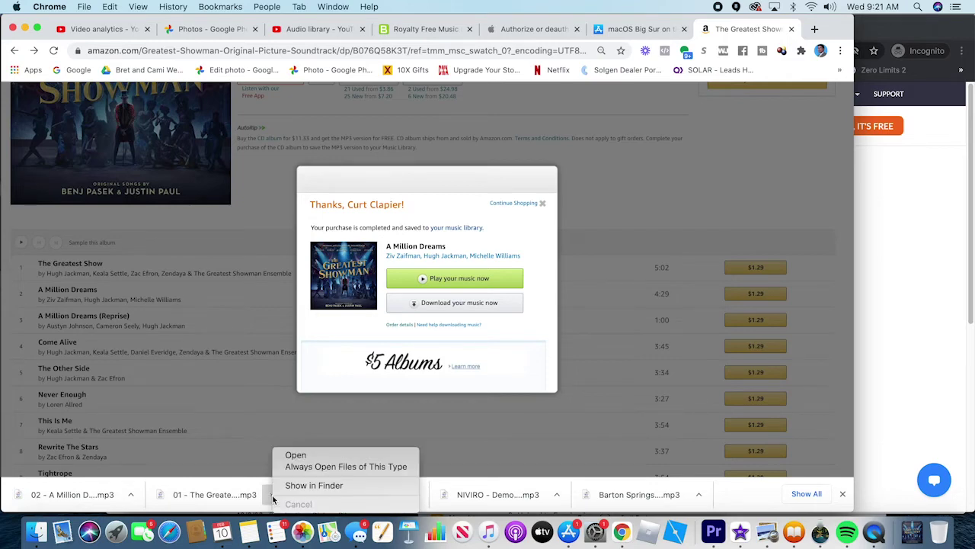
pyautogui.click(313, 485)
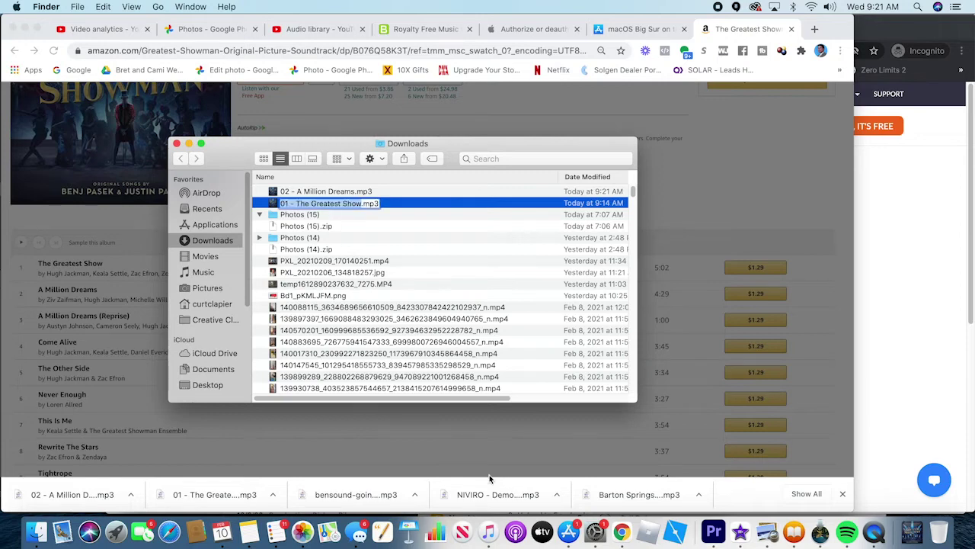
# Import 01 - The Greatest Show.mp3 from the Downloads folder into the birthday slideshow event in iMovie
pyautogui.click(745, 534)
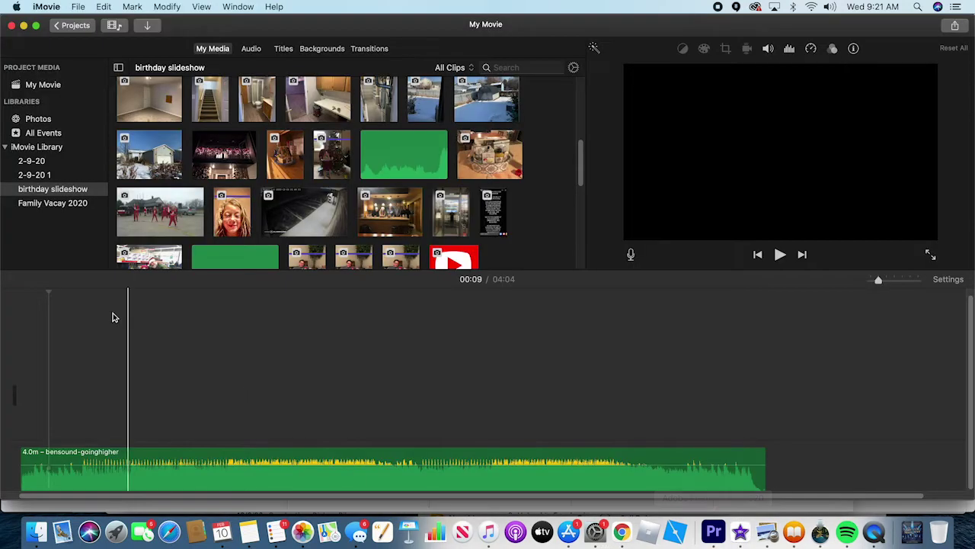
pyautogui.click(36, 531)
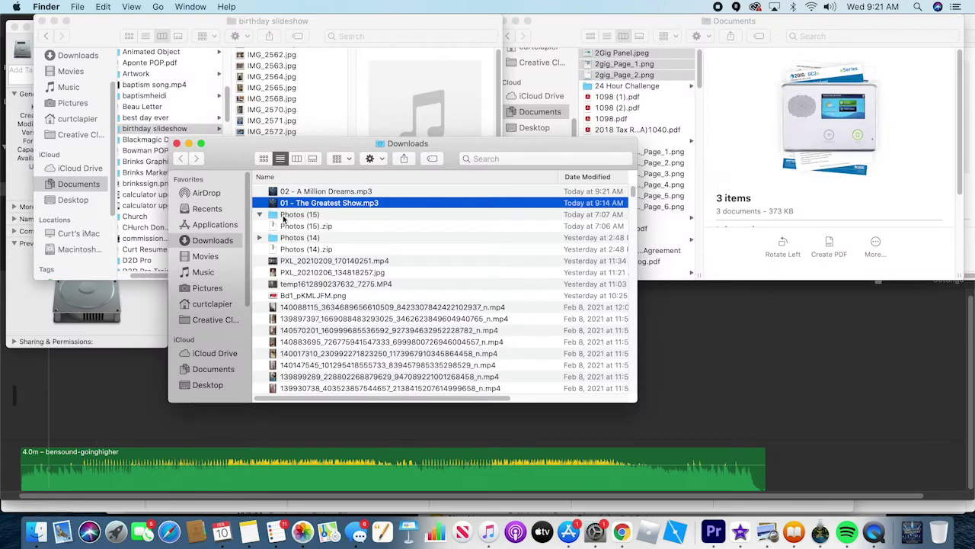
pyautogui.click(43, 22)
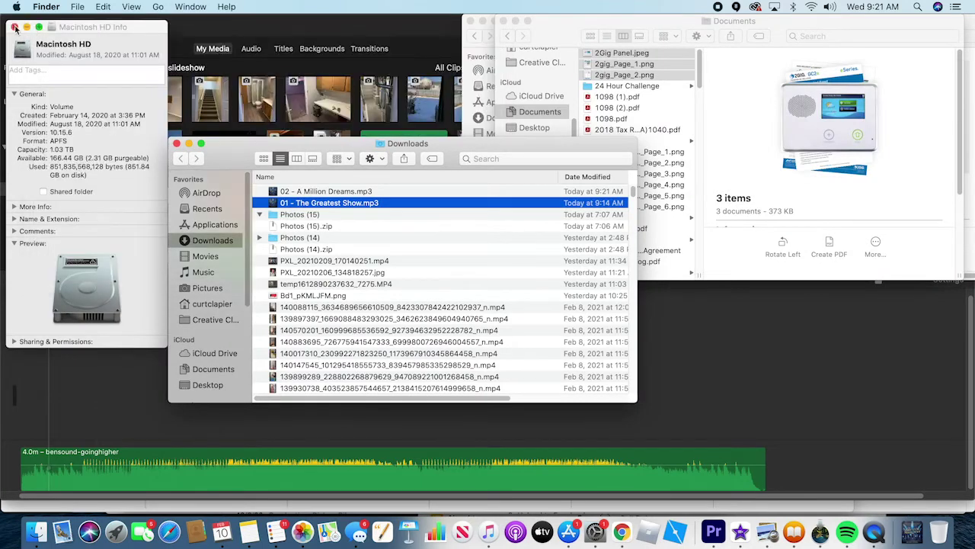
pyautogui.click(15, 28)
pyautogui.moveTo(229, 163); pyautogui.dragTo(487, 65)
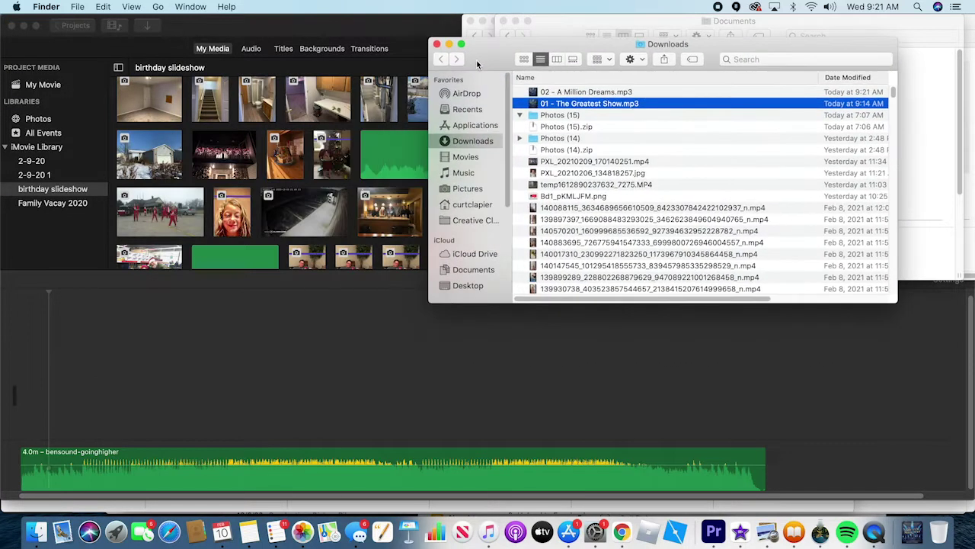
pyautogui.moveTo(571, 103); pyautogui.dragTo(311, 238)
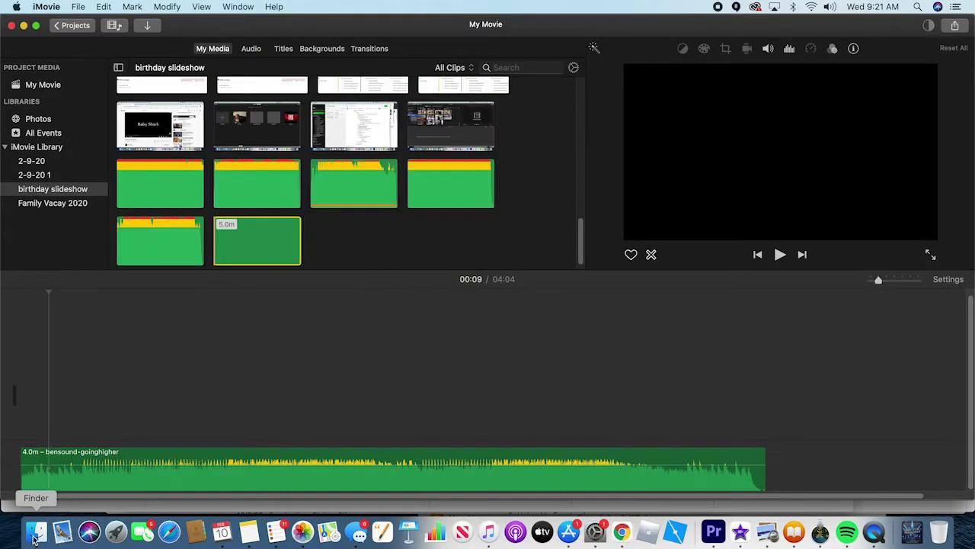
# In Finder, move 01 - The Greatest Show.mp3 and 02 - A Million Dreams.mp3 from Downloads into the birthday slideshow folder in Documents
pyautogui.click(34, 537)
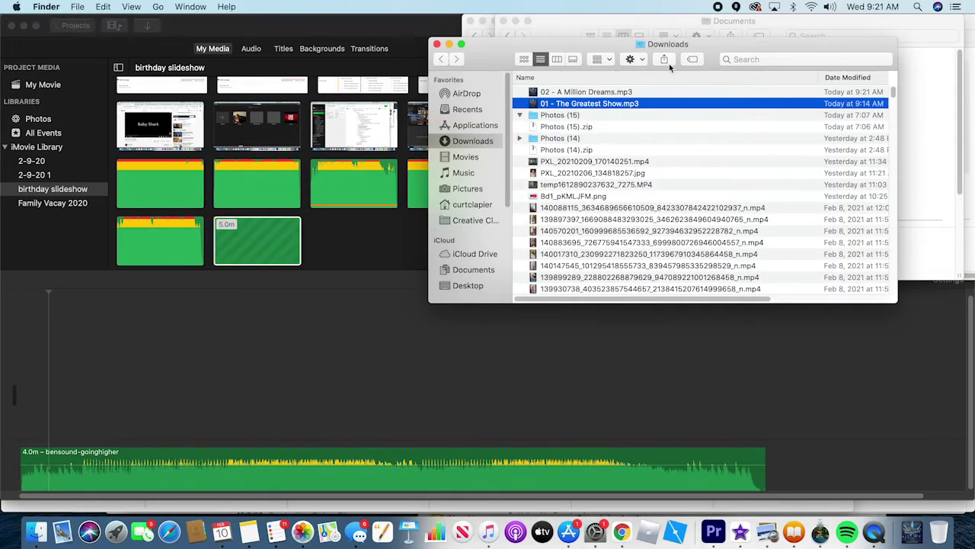
pyautogui.moveTo(546, 44); pyautogui.dragTo(653, 43)
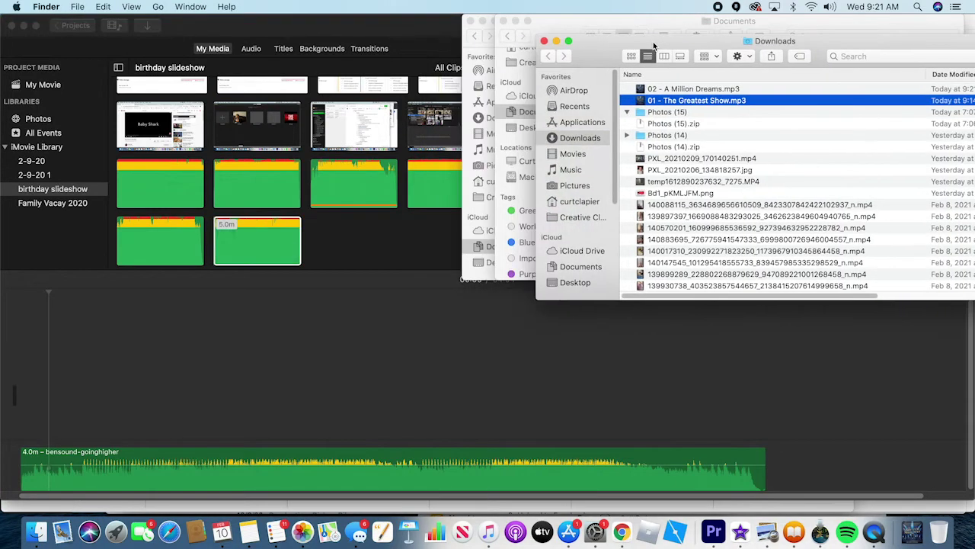
pyautogui.moveTo(529, 20); pyautogui.dragTo(114, 26)
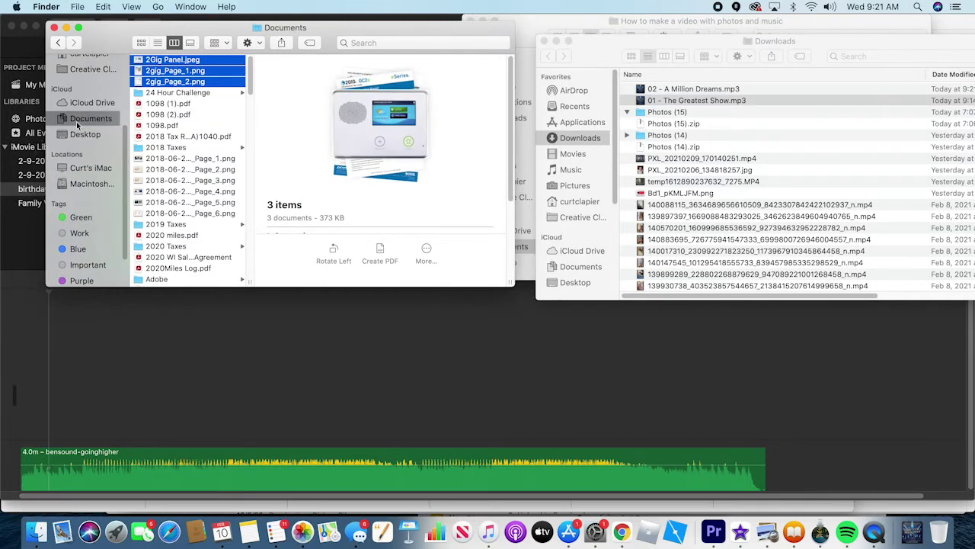
pyautogui.scroll(-10, 175, 145)
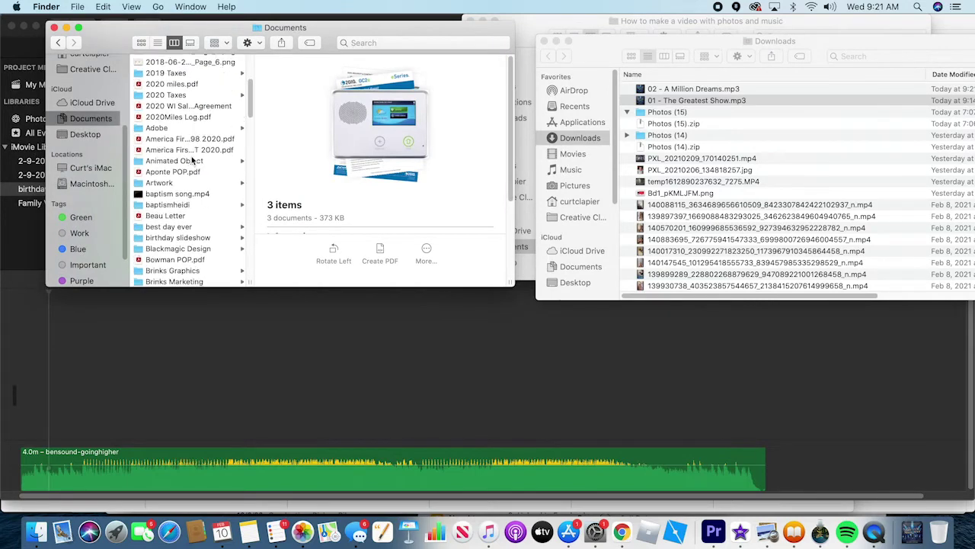
pyautogui.click(192, 176)
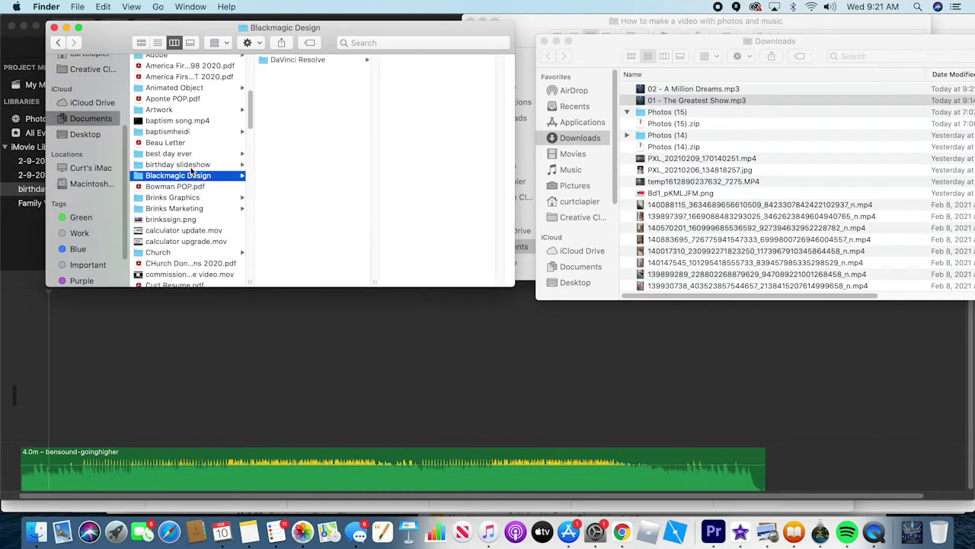
pyautogui.click(193, 165)
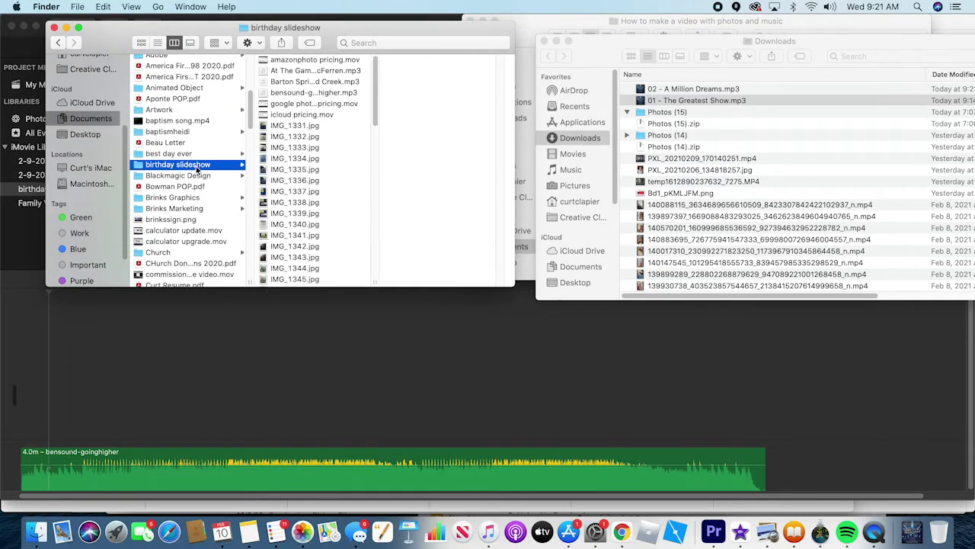
pyautogui.click(721, 98)
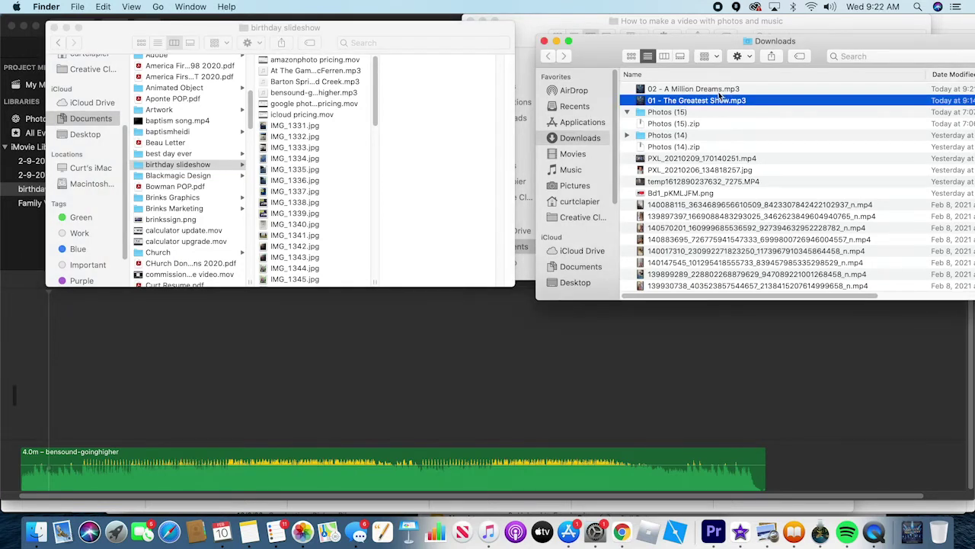
pyautogui.keyDown('shift'); pyautogui.click(719, 90); pyautogui.keyUp('shift')
pyautogui.moveTo(719, 92); pyautogui.dragTo(344, 192)
# Import 02 - A Million Dreams.mp3 from the birthday slideshow folder into the matching iMovie event
pyautogui.click(297, 71)
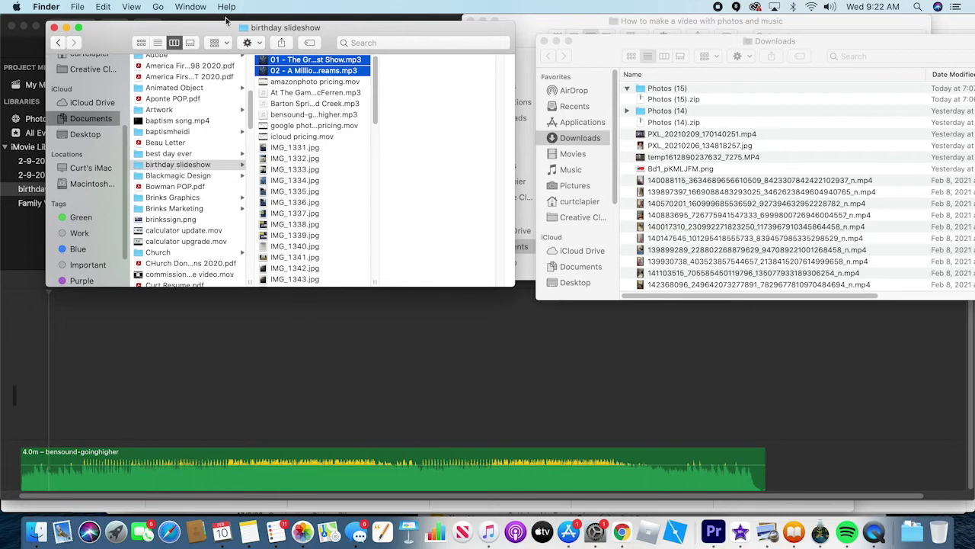
pyautogui.moveTo(226, 21); pyautogui.dragTo(685, 16)
pyautogui.moveTo(751, 61); pyautogui.dragTo(340, 244)
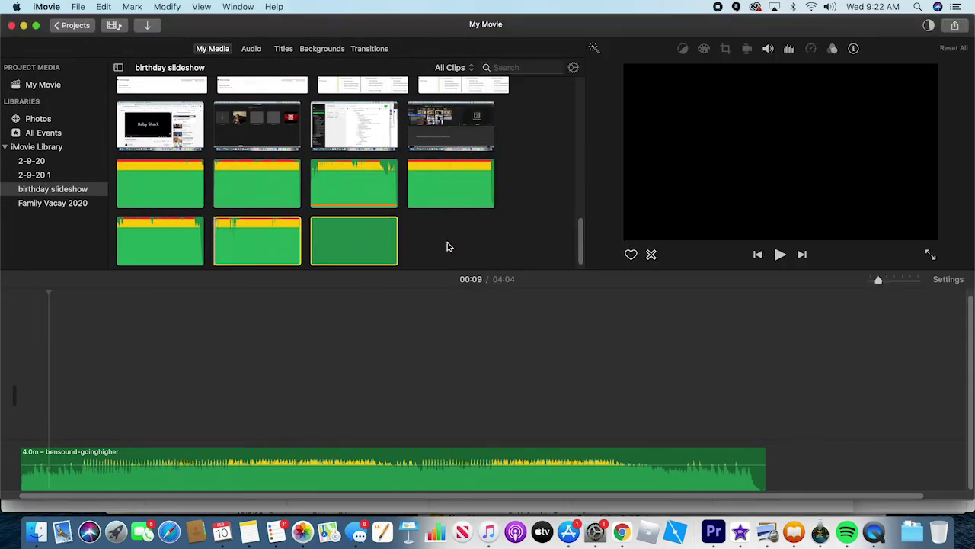
# Delete the bensound-goinghigher music clip from the timeline
pyautogui.click(239, 463)
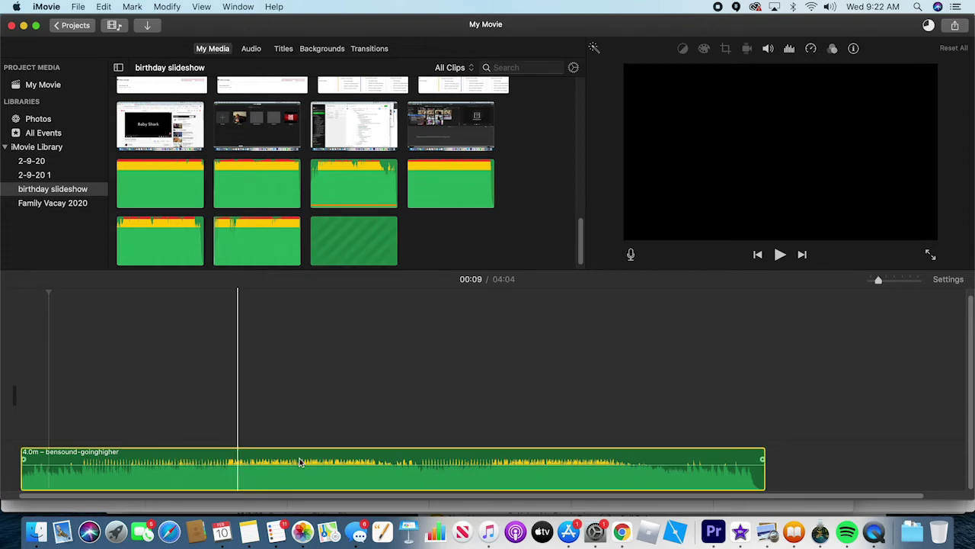
pyautogui.click(435, 457)
pyautogui.press('Delete')
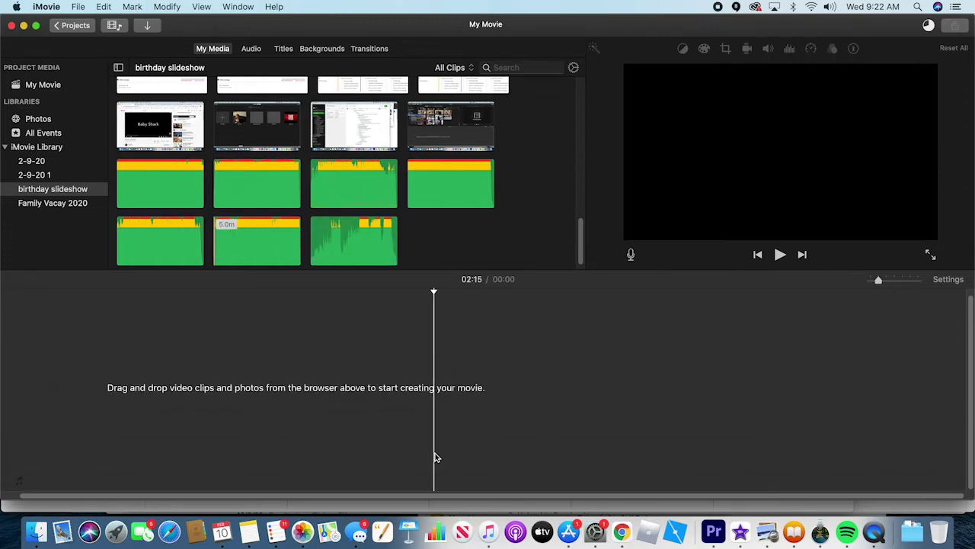
# Add the A Million Dreams song as background music at the start of the timeline
pyautogui.click(331, 238)
pyautogui.moveTo(339, 236)
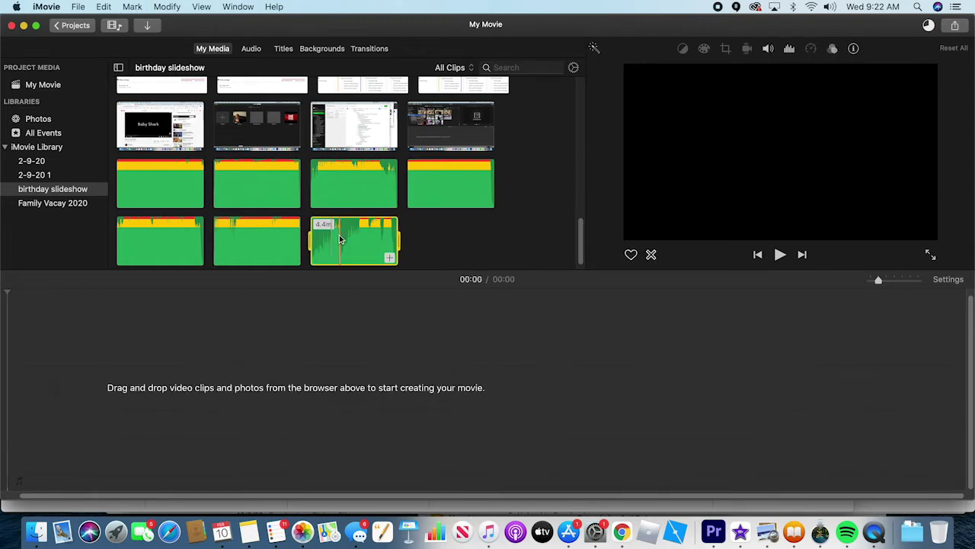
pyautogui.moveTo(333, 264); pyautogui.dragTo(10, 468)
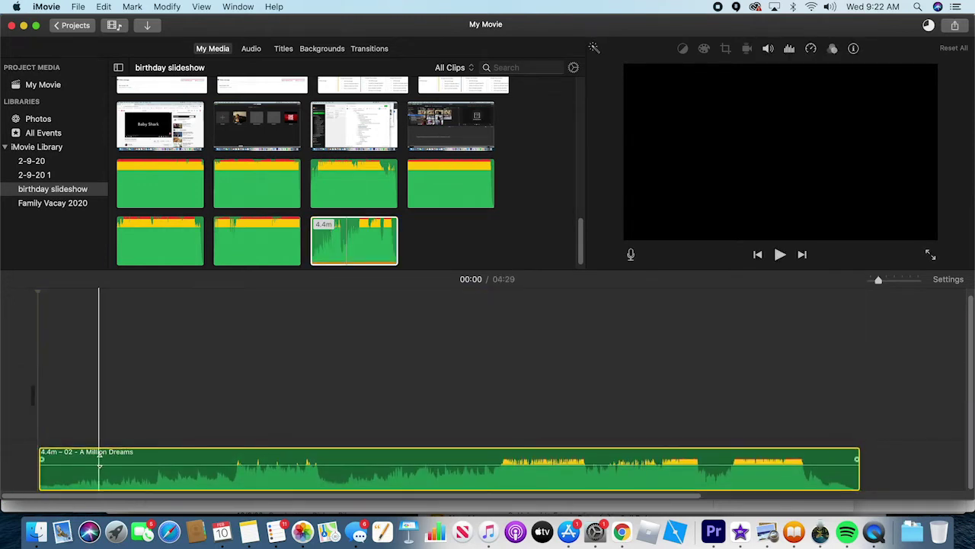
# Play the opening seconds of A Million Dreams from the start of the timeline
pyautogui.click(97, 462)
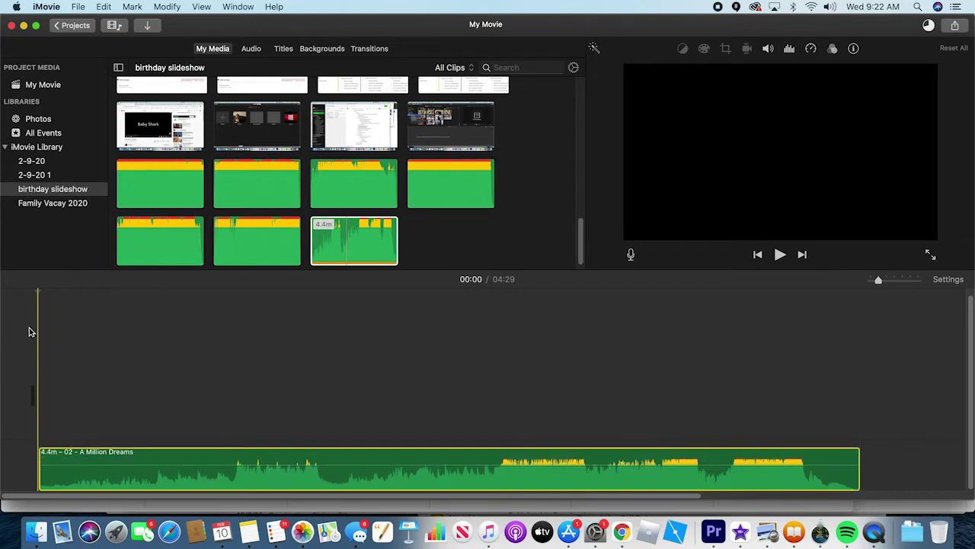
pyautogui.press('space')
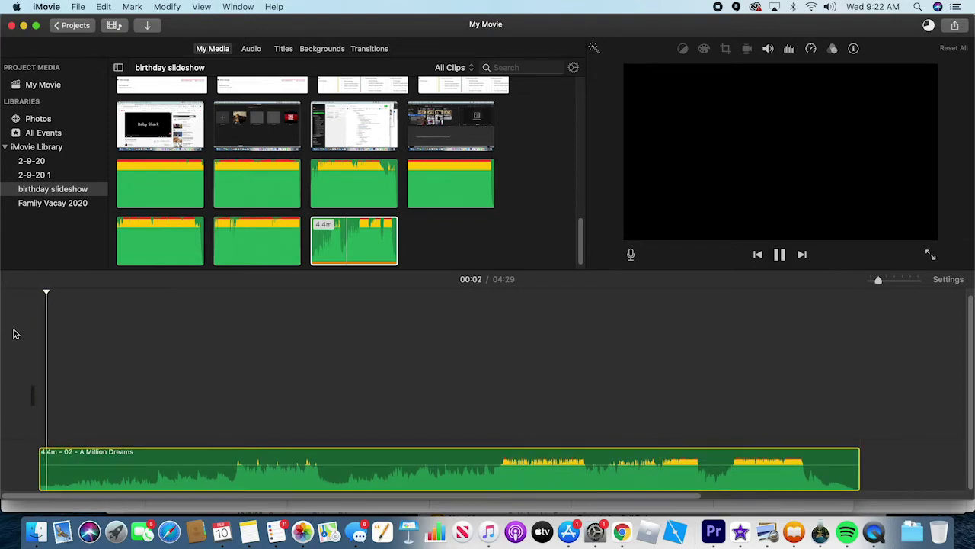
pyautogui.press('space')
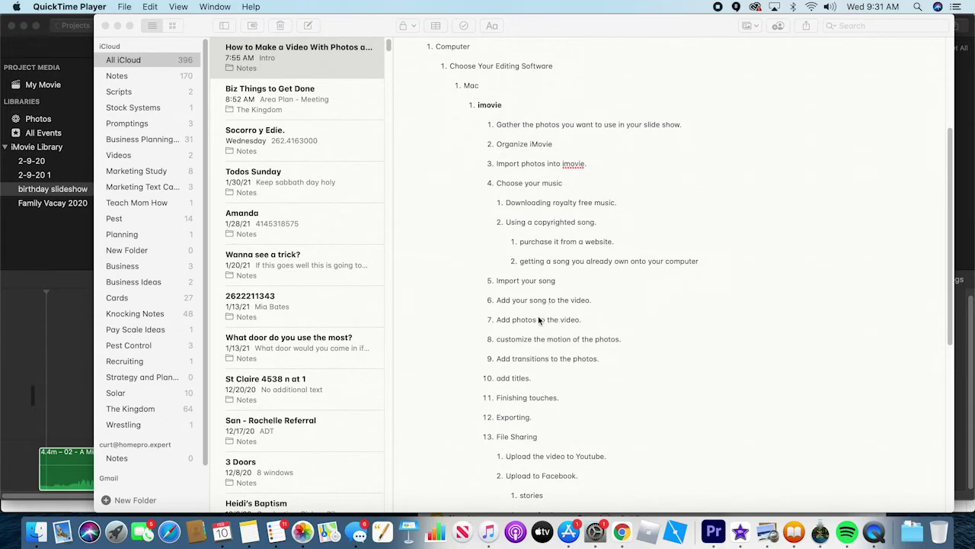
# Review outline items 7 to 10 in the Notes video plan, from adding photos through adding titles
pyautogui.click(498, 321)
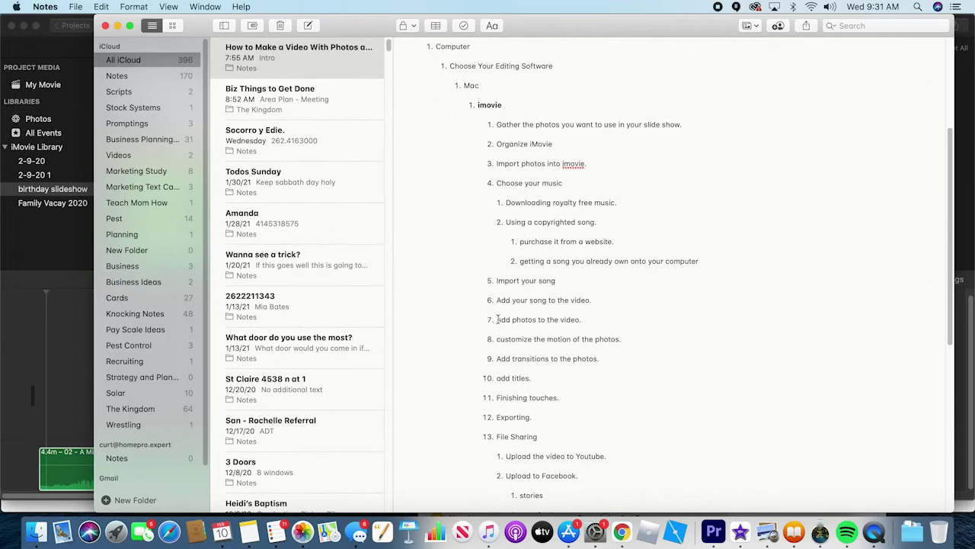
pyautogui.moveTo(497, 319); pyautogui.dragTo(606, 377)
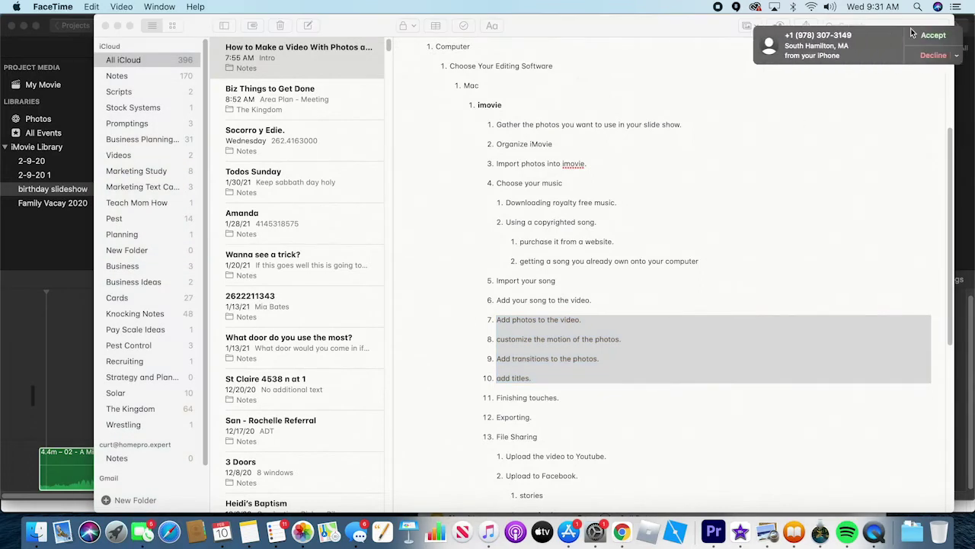
pyautogui.click(512, 397)
pyautogui.click(511, 398)
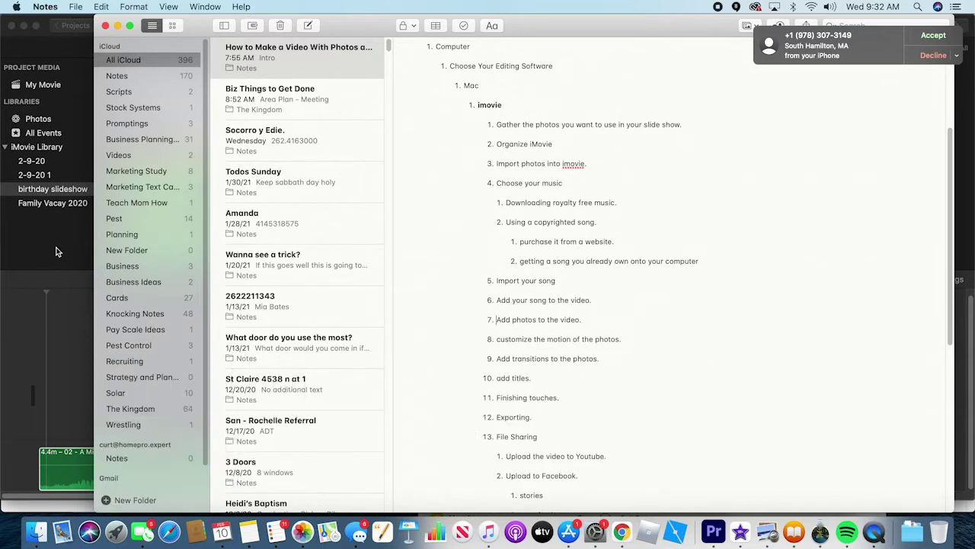
# Back in iMovie, place the event's third photo of the boy on the bike in the timeline, followed by its first photo
pyautogui.click(64, 255)
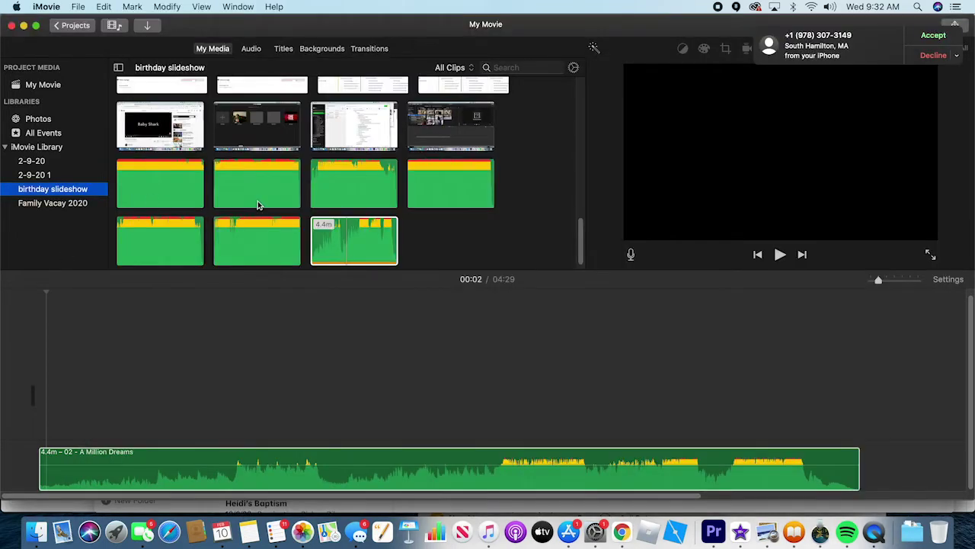
pyautogui.scroll(15, 258, 204)
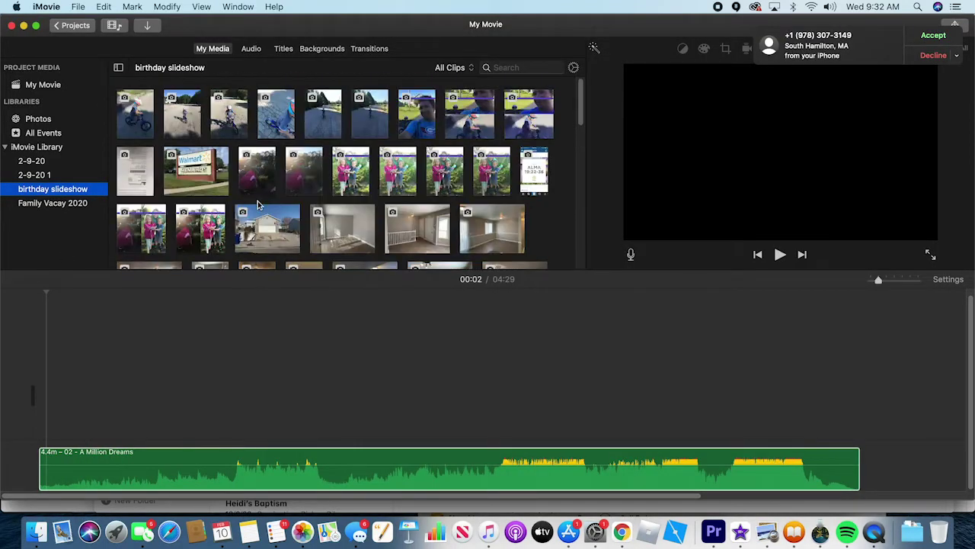
pyautogui.click(134, 126)
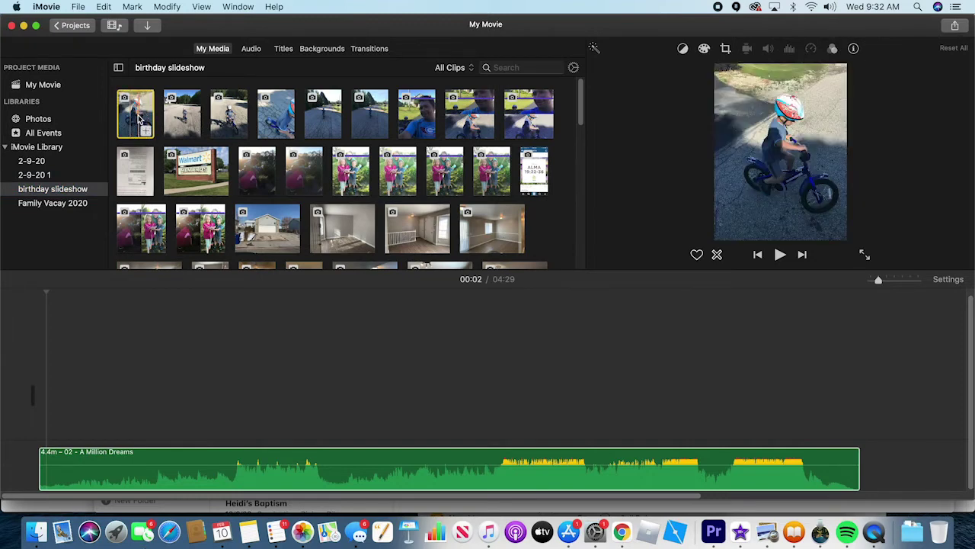
pyautogui.click(228, 124)
pyautogui.moveTo(229, 124); pyautogui.dragTo(46, 355)
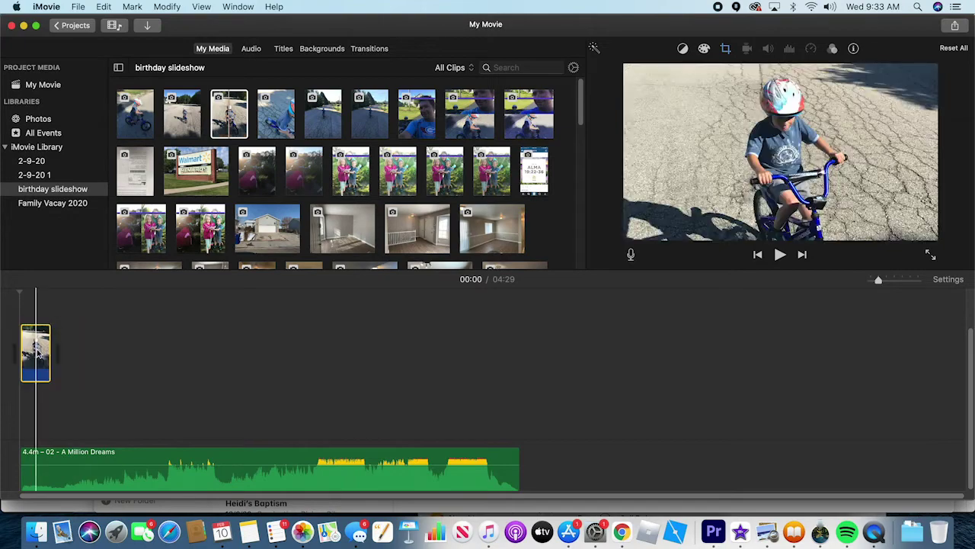
pyautogui.moveTo(143, 128); pyautogui.dragTo(76, 366)
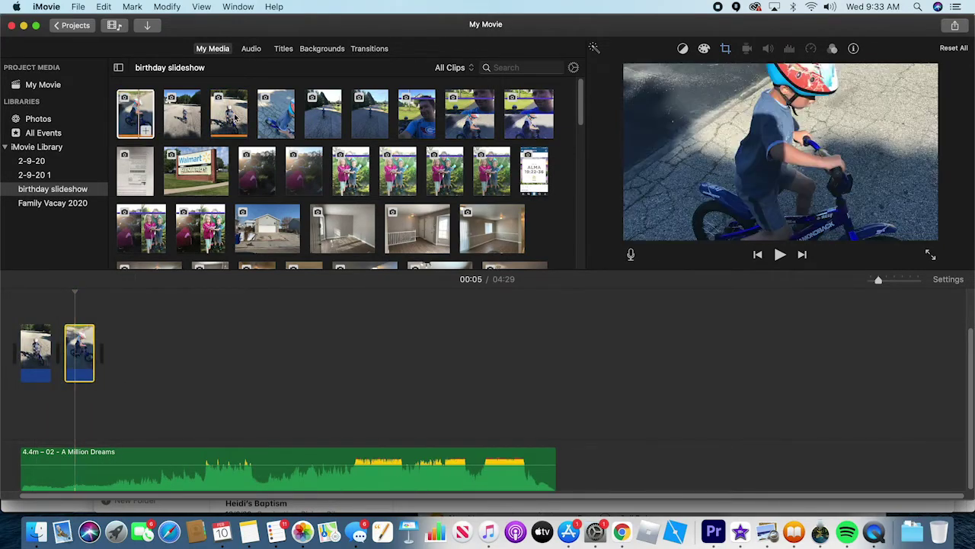
# Add the event's photos and clips, from the third bike photo through the item before the first audio clip, after the timeline's second photo
pyautogui.click(235, 128)
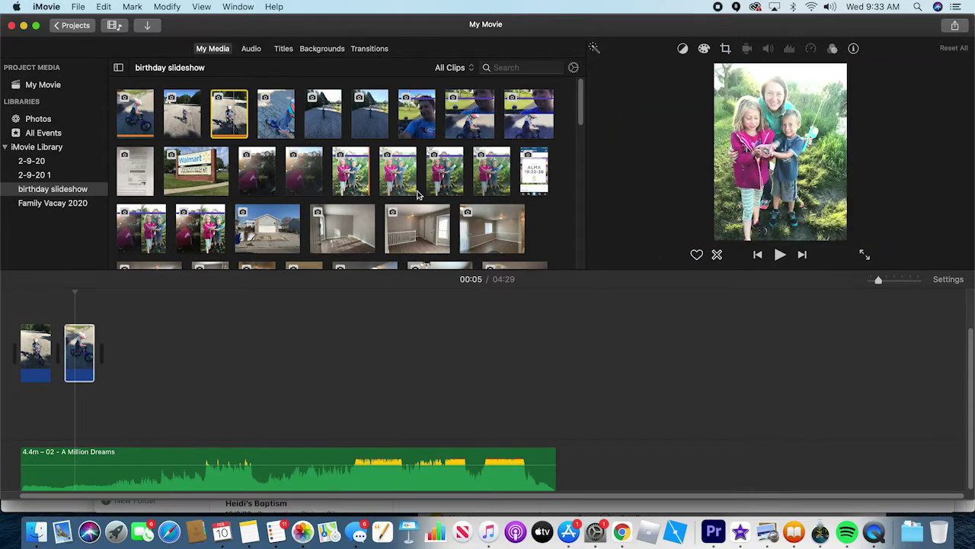
pyautogui.keyDown('shift'); pyautogui.click(499, 186); pyautogui.keyUp('shift')
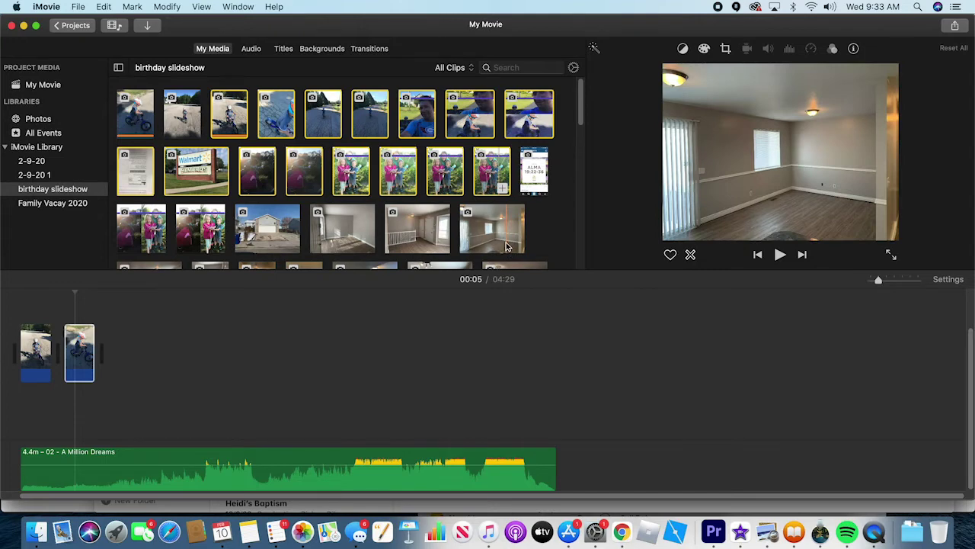
pyautogui.scroll(-2, 506, 246)
pyautogui.scroll(-3, 507, 246)
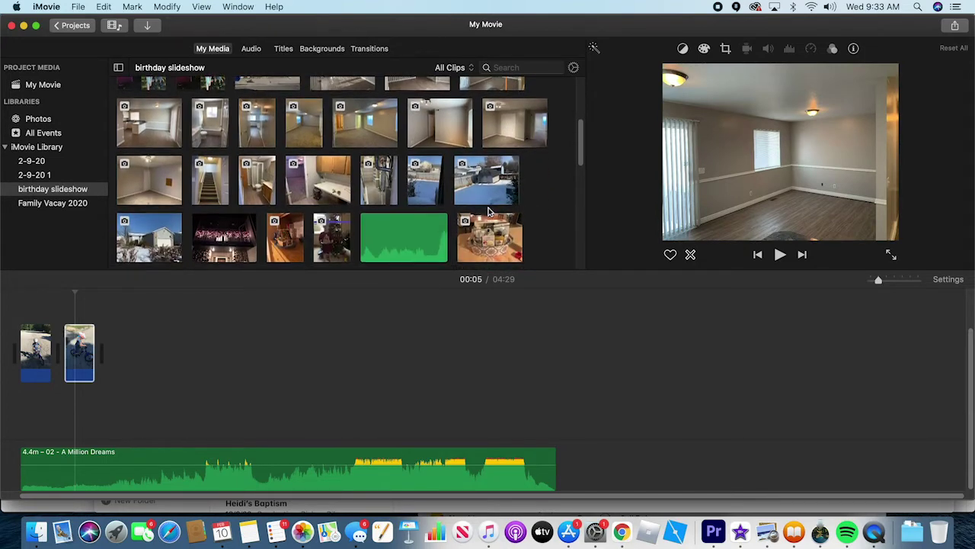
pyautogui.keyDown('shift'); pyautogui.click(333, 237); pyautogui.keyUp('shift')
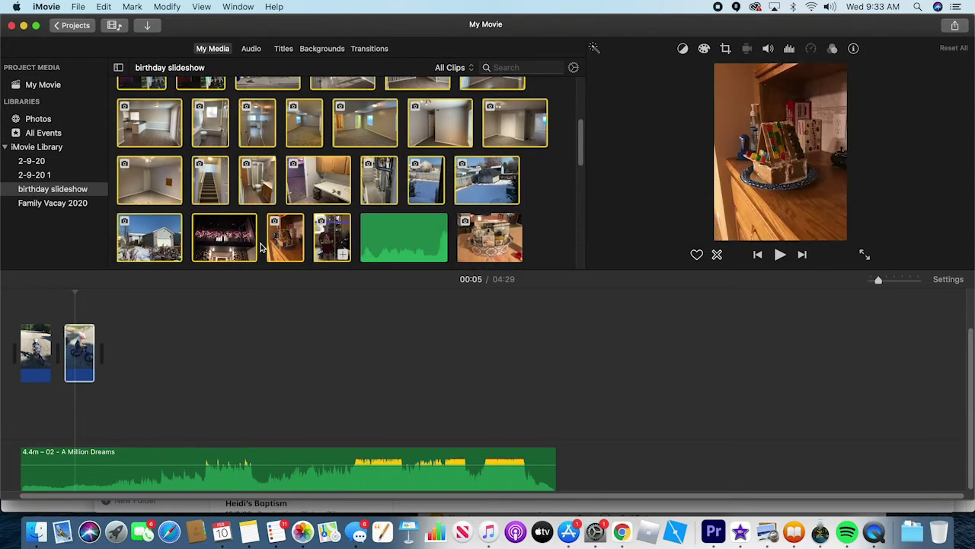
pyautogui.moveTo(149, 242); pyautogui.dragTo(106, 373)
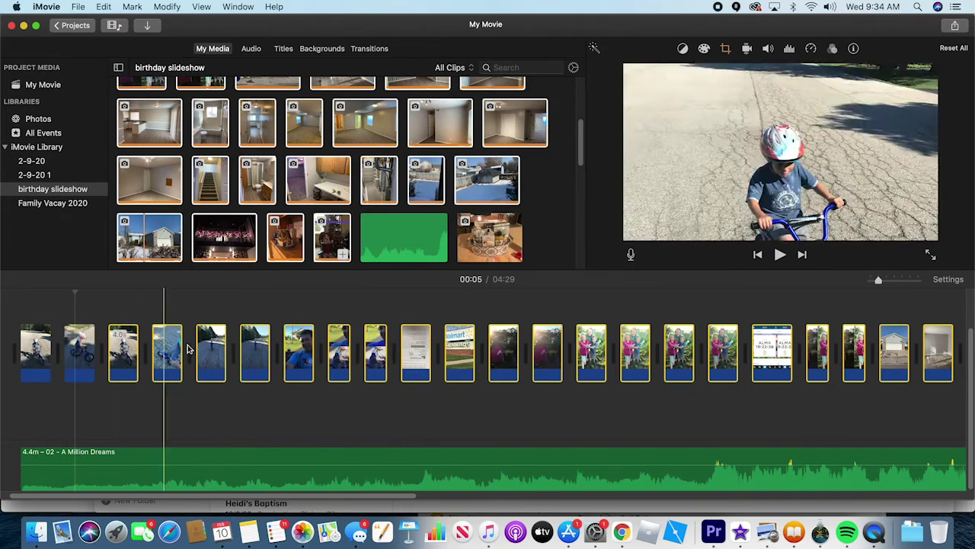
# Preview the opening of the slideshow and remove the A Million Dreams background track
pyautogui.click(410, 404)
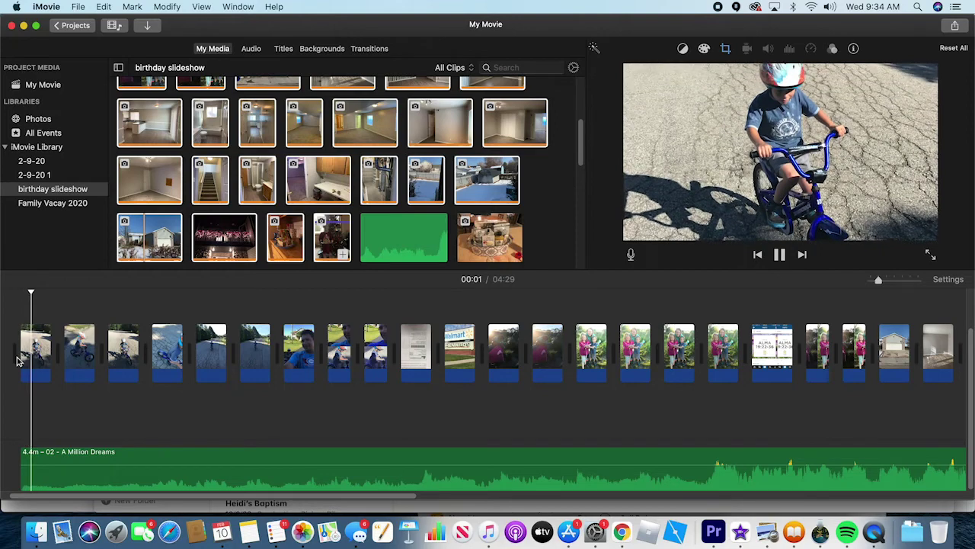
pyautogui.press('space')
pyautogui.click(69, 483)
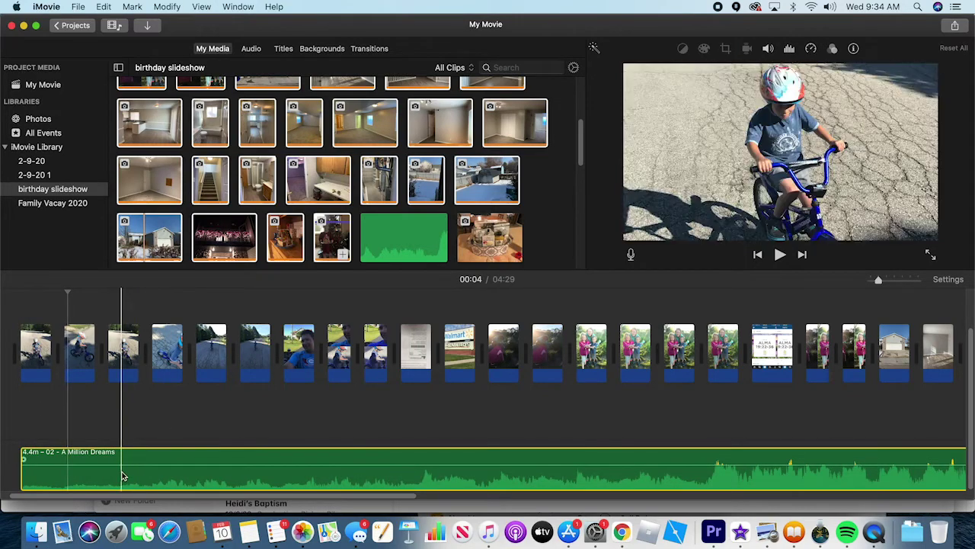
pyautogui.press('Delete')
# Add the NIVIRO - Demons [NCS Release] song from the event as background music at the timeline's start and play its opening
pyautogui.scroll(-10, 316, 199)
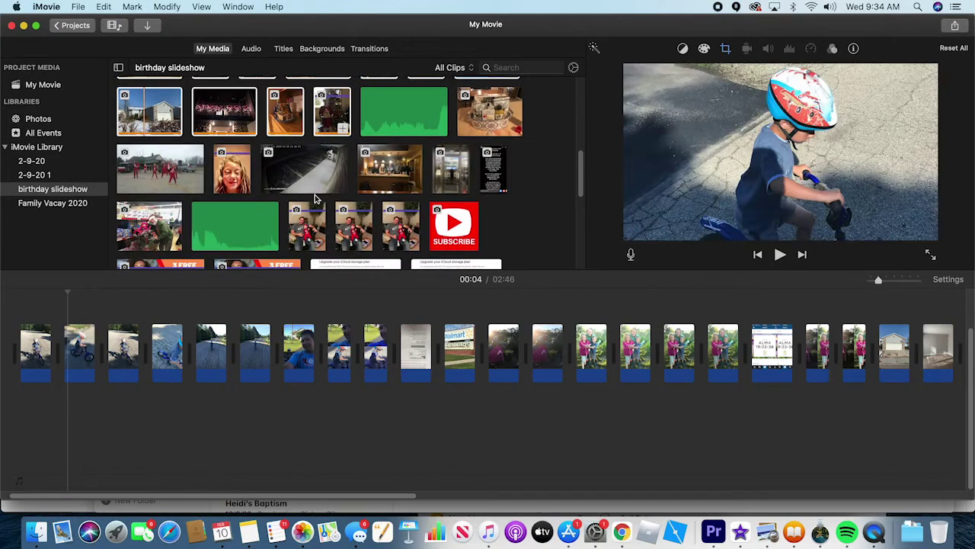
pyautogui.scroll(-5, 316, 200)
pyautogui.click(252, 230)
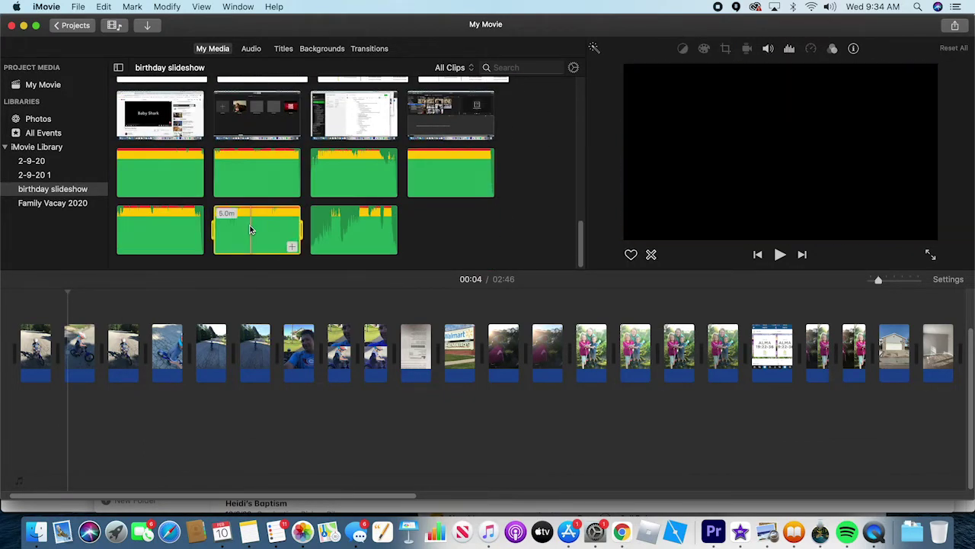
pyautogui.moveTo(194, 379); pyautogui.dragTo(244, 216)
pyautogui.moveTo(152, 213); pyautogui.dragTo(23, 425)
pyautogui.press('space')
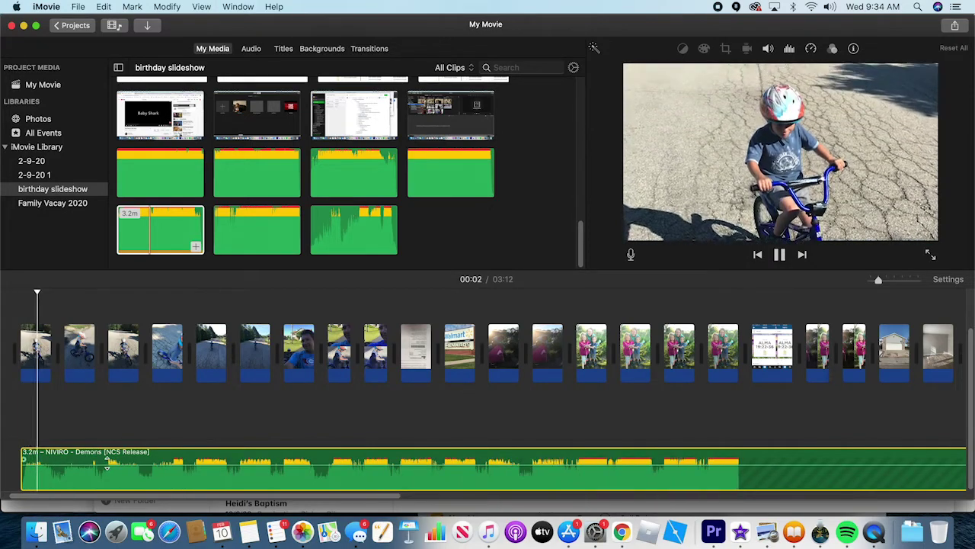
pyautogui.press('space')
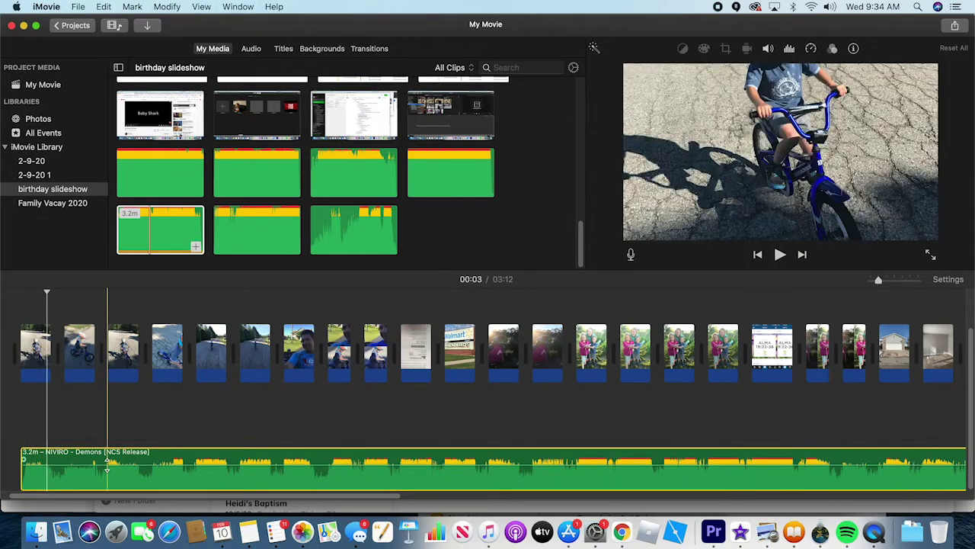
# Lower the Demons track's volume to 10% and play the slideshow to check the level
pyautogui.moveTo(107, 470)
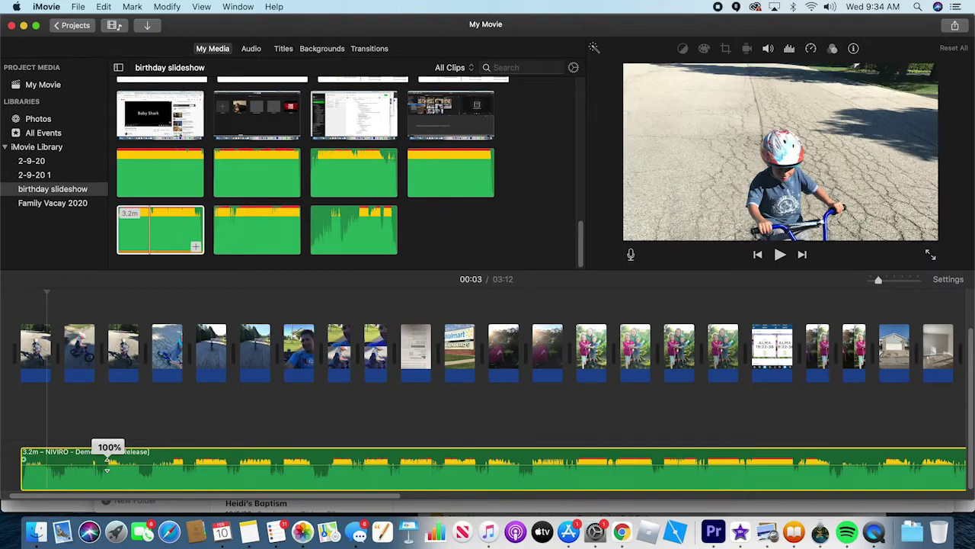
pyautogui.moveTo(107, 469); pyautogui.dragTo(106, 478)
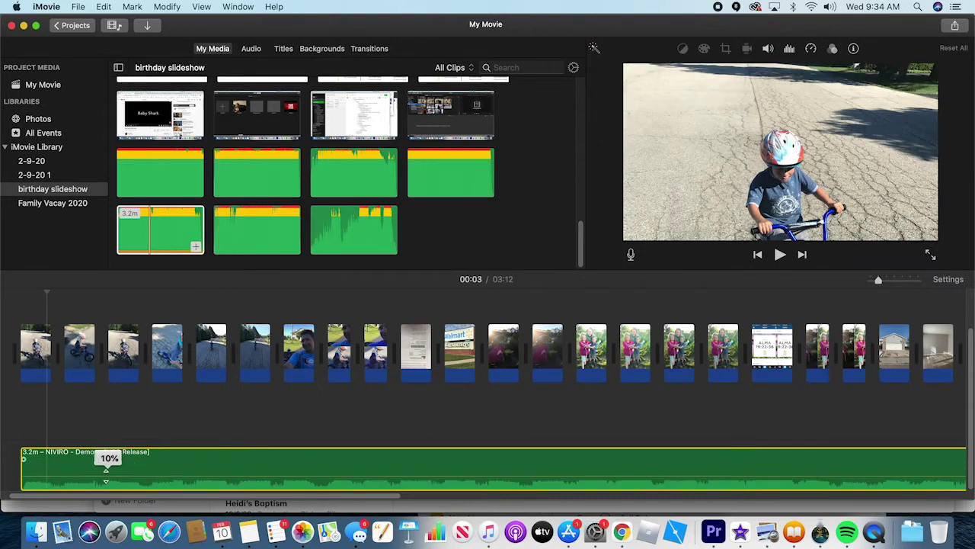
pyautogui.press('space')
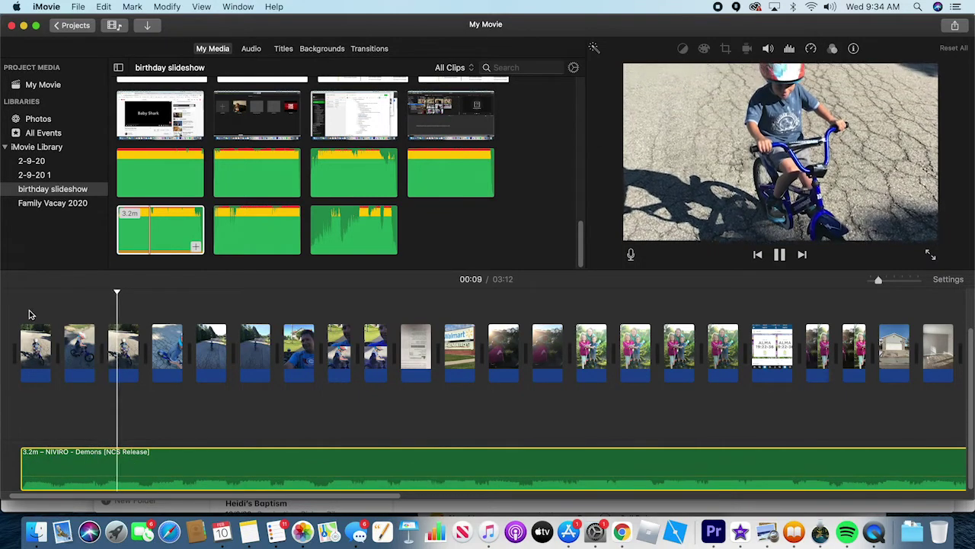
# Play the slideshow from its first photo to review the opening bike photos with the quieter music
pyautogui.click(40, 298)
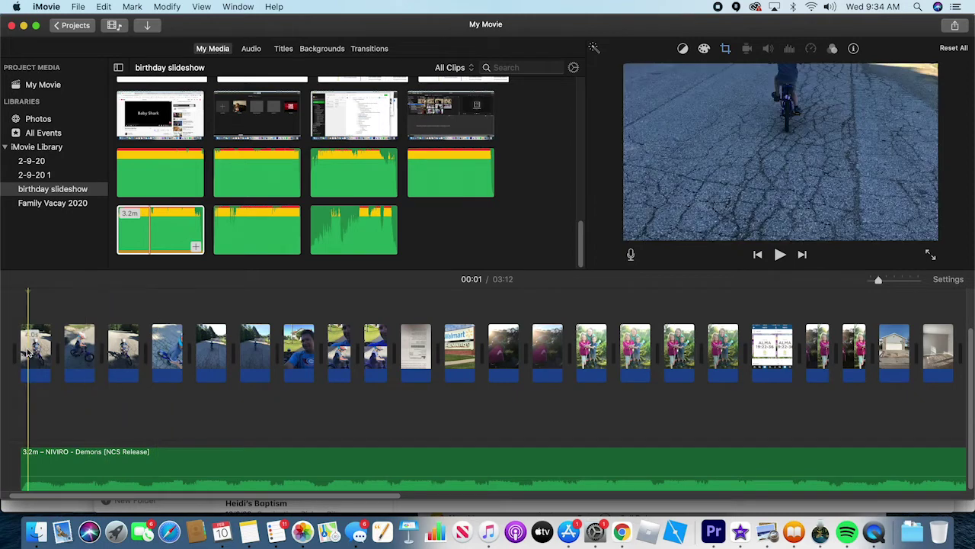
pyautogui.press('space')
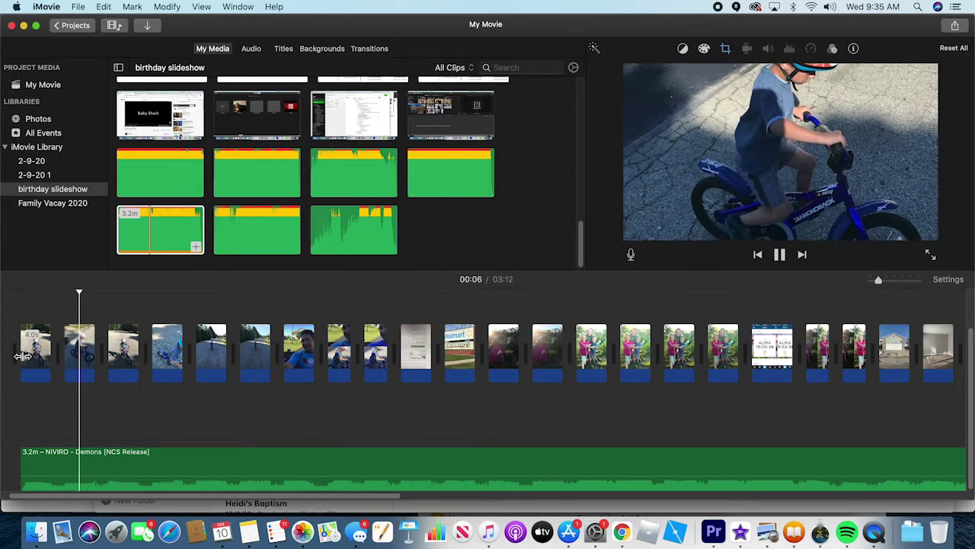
pyautogui.press('space')
pyautogui.click(35, 350)
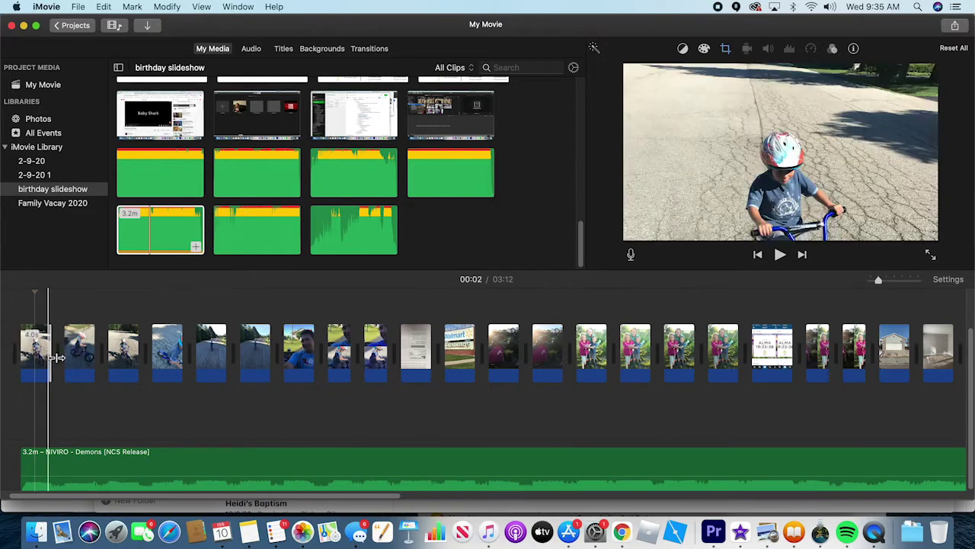
pyautogui.moveTo(55, 358); pyautogui.dragTo(23, 374)
pyautogui.press('space')
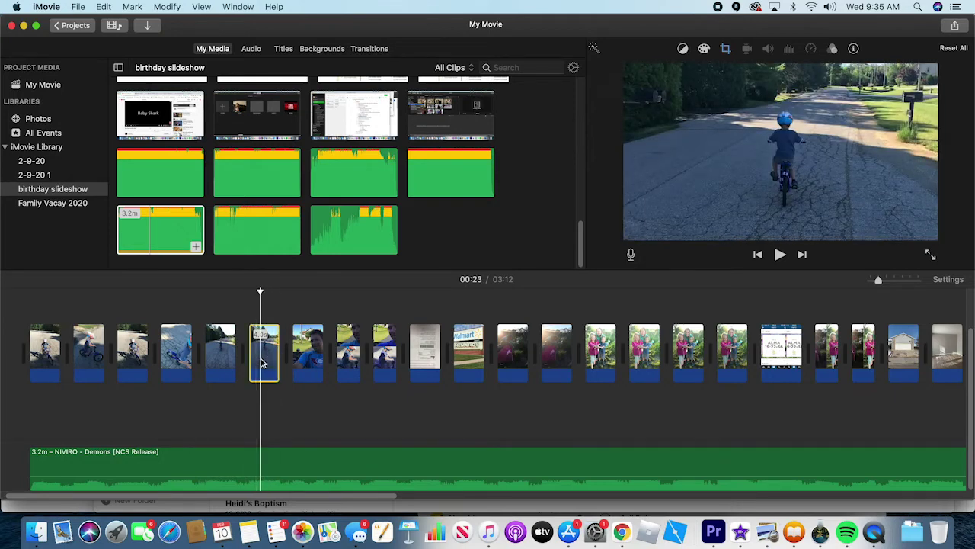
# Delete the second rear-view photo of the boy riding and the two stacked collages of the man and the boy
pyautogui.press('Delete')
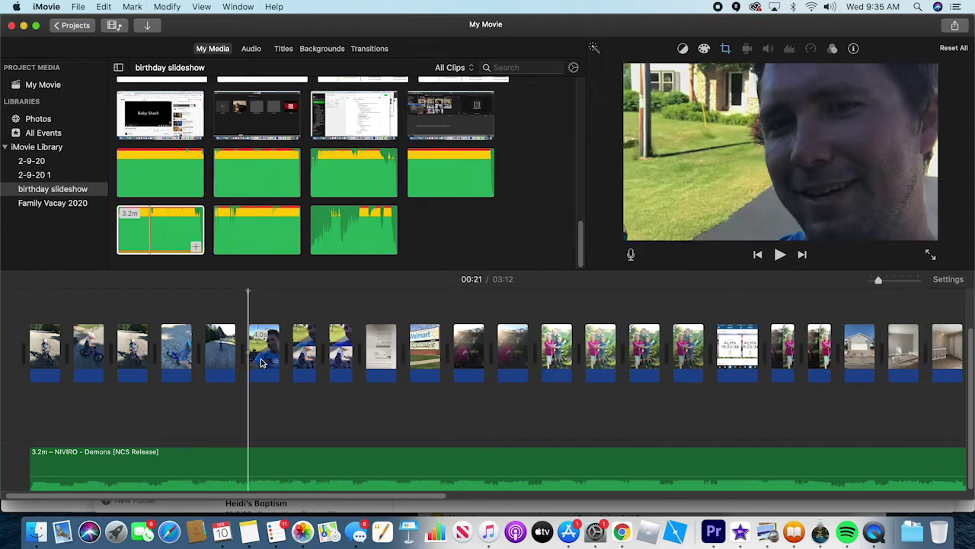
pyautogui.press('space')
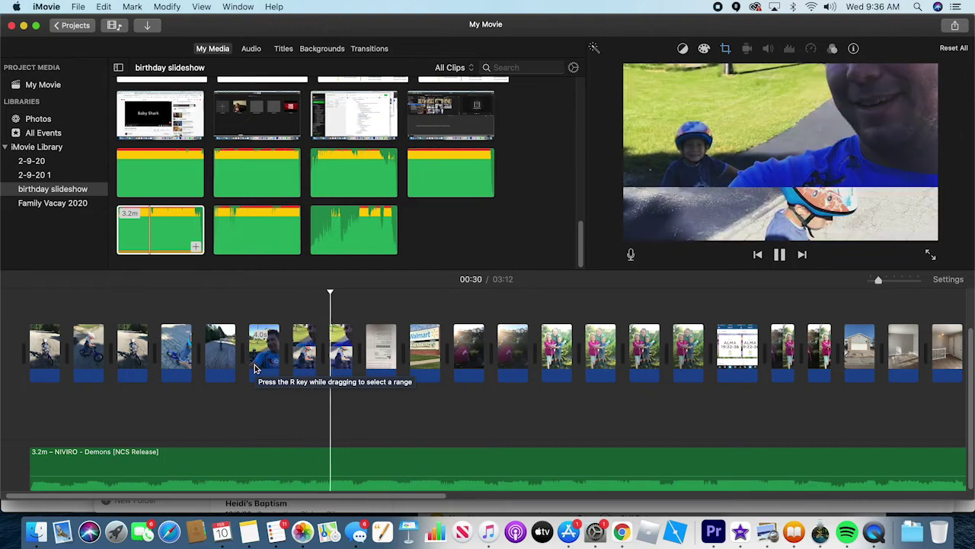
pyautogui.press('space')
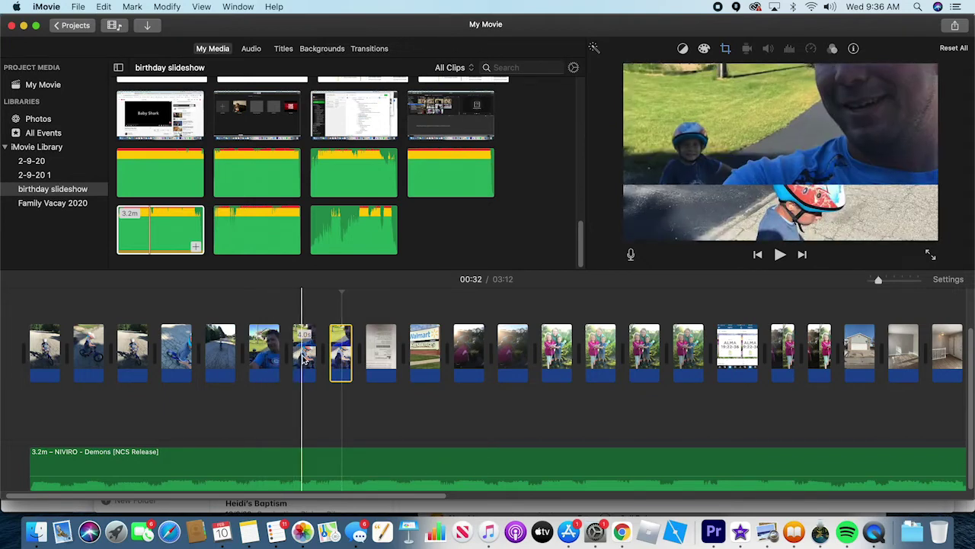
pyautogui.click(304, 358)
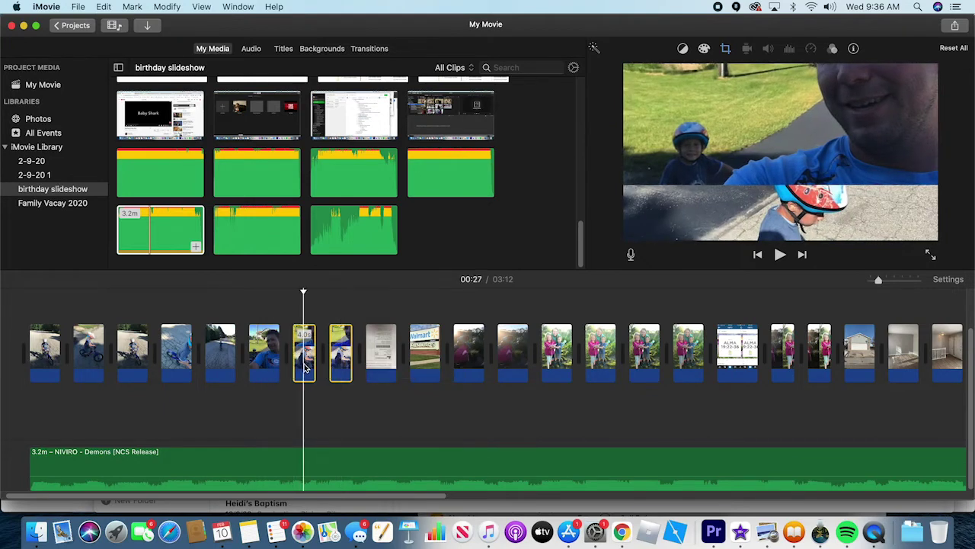
pyautogui.press('Delete')
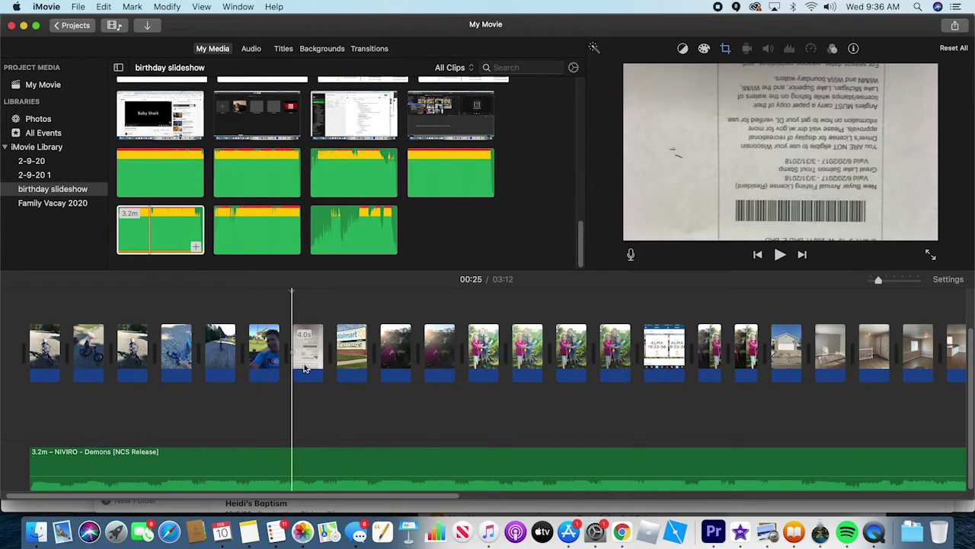
# Delete the photo of the fishing licence document and the photo of the Walmart and Menards sign
pyautogui.click(305, 369)
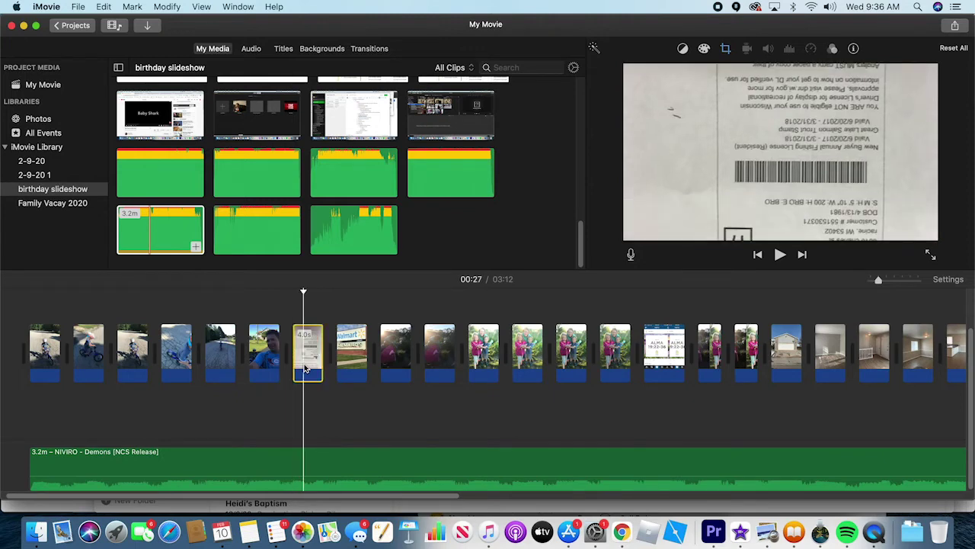
pyautogui.press('Delete')
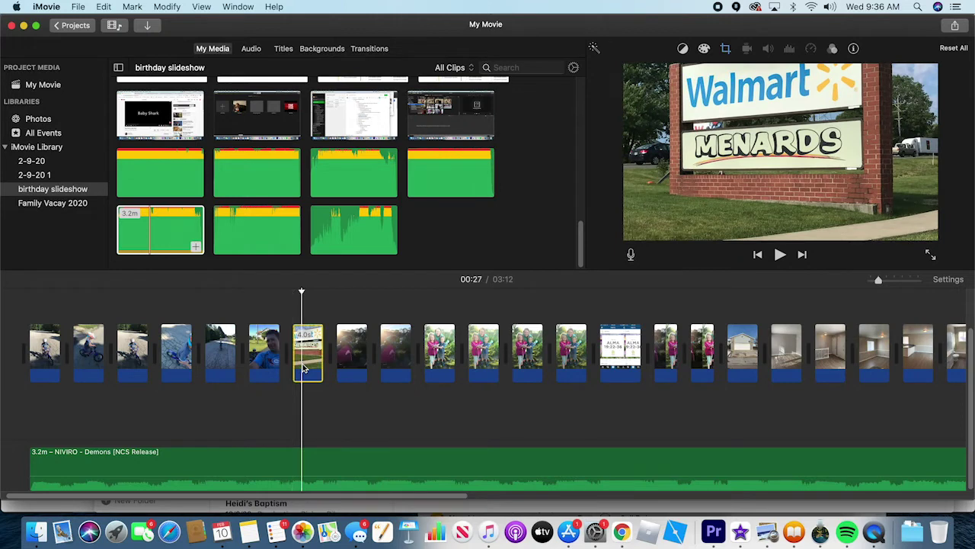
pyautogui.press('Delete')
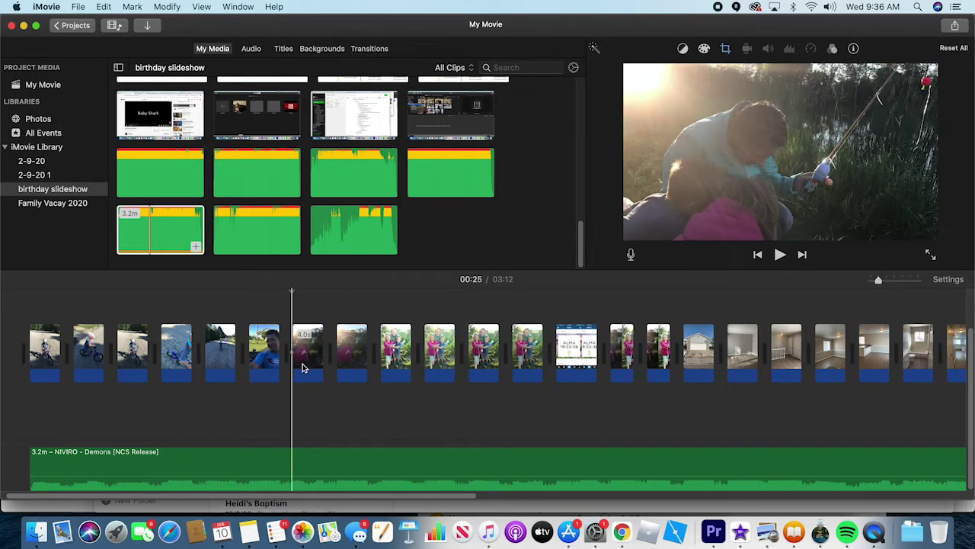
# Play the two dark fishing photos and delete the second one as a duplicate
pyautogui.press('space')
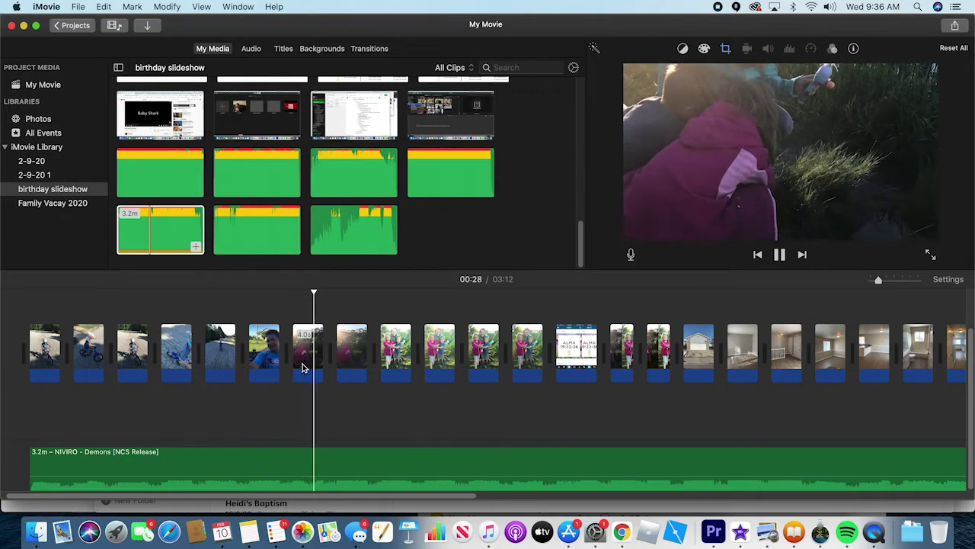
pyautogui.press('space')
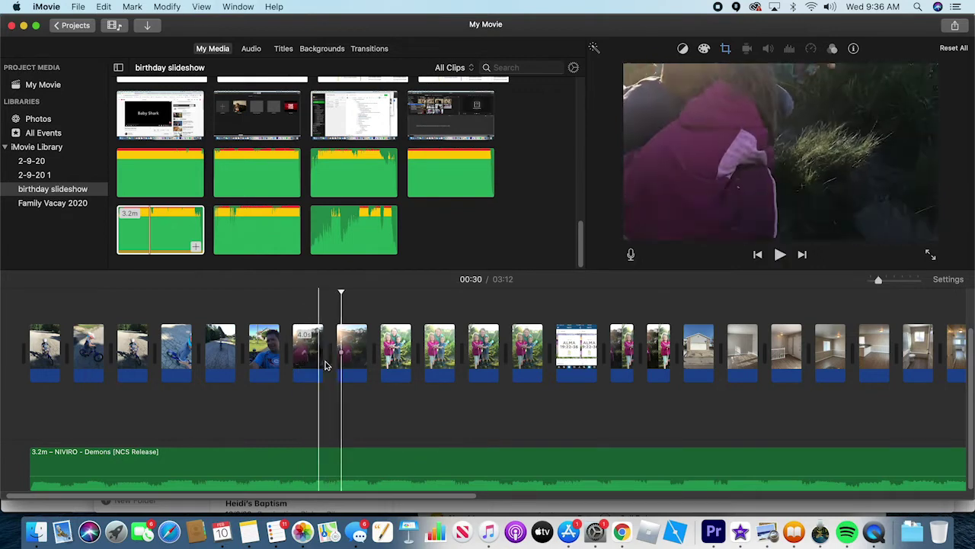
pyautogui.click(350, 363)
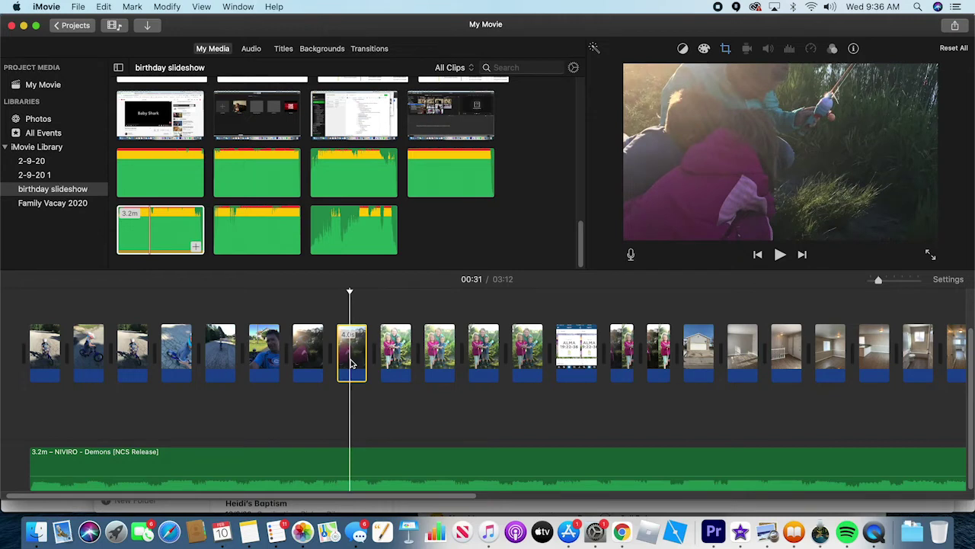
pyautogui.press('Delete')
# Play through the four similar family photos of the woman with two children and delete three of them
pyautogui.press('space')
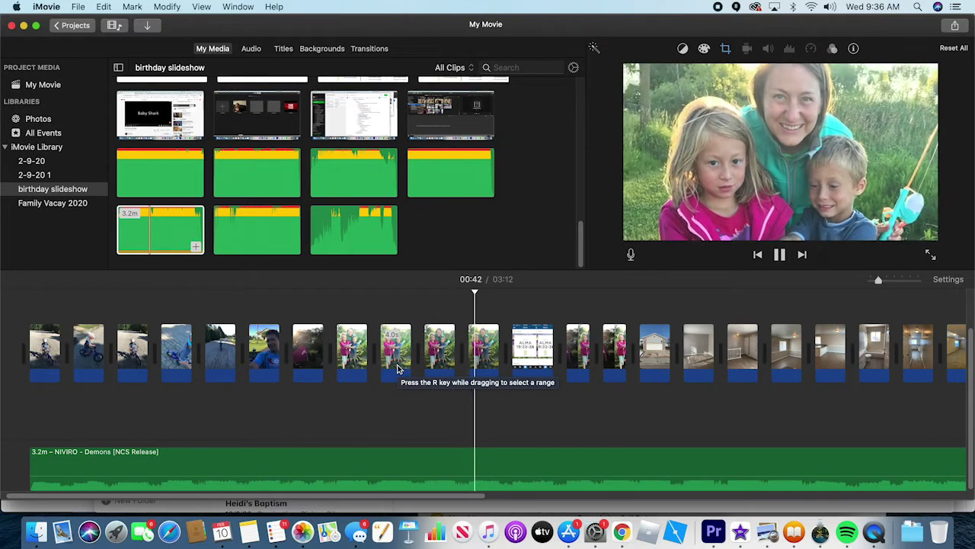
pyautogui.press('space')
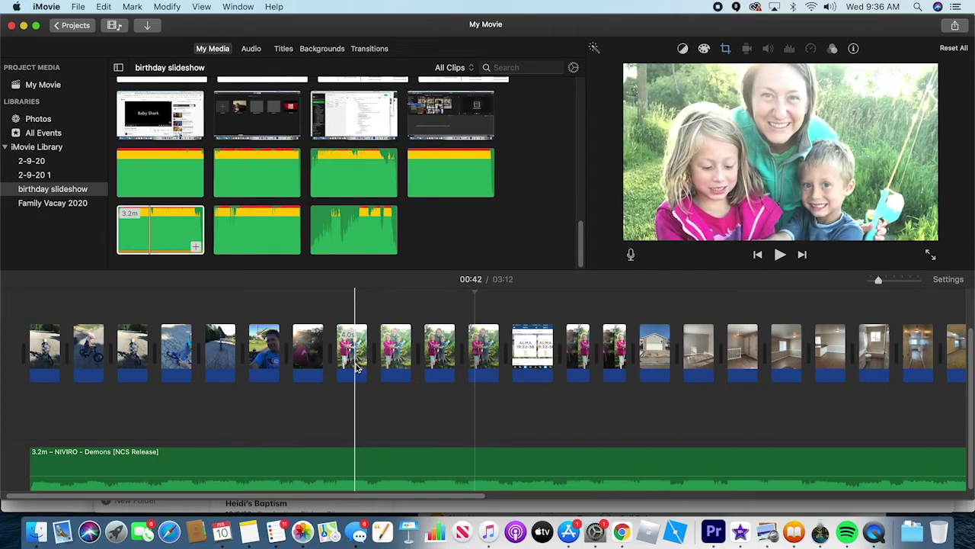
pyautogui.press('super+z')
pyautogui.press('super+z')
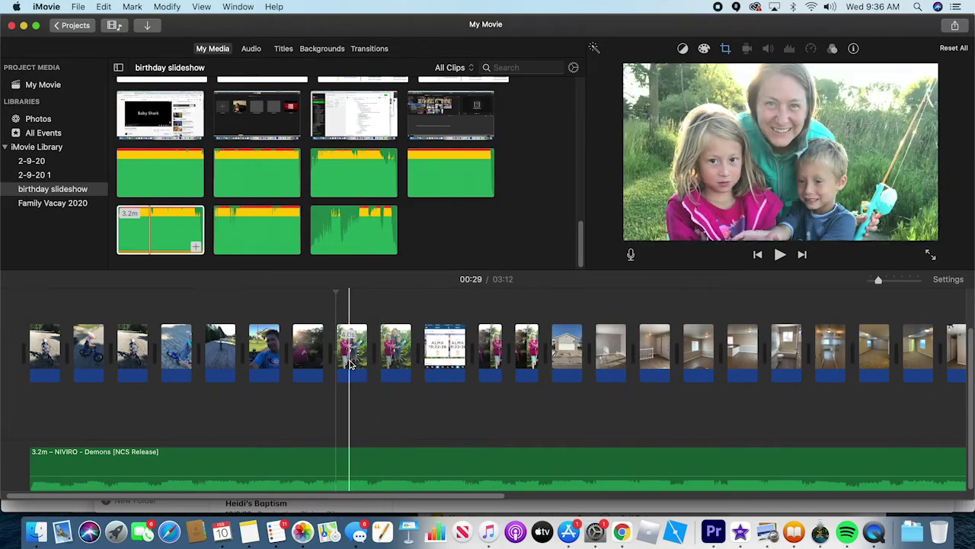
pyautogui.click(391, 357)
pyautogui.press('Delete')
# Delete the ALMA 19:22-36 verse image and the first of the two side-by-side fishing and family collages
pyautogui.click(390, 357)
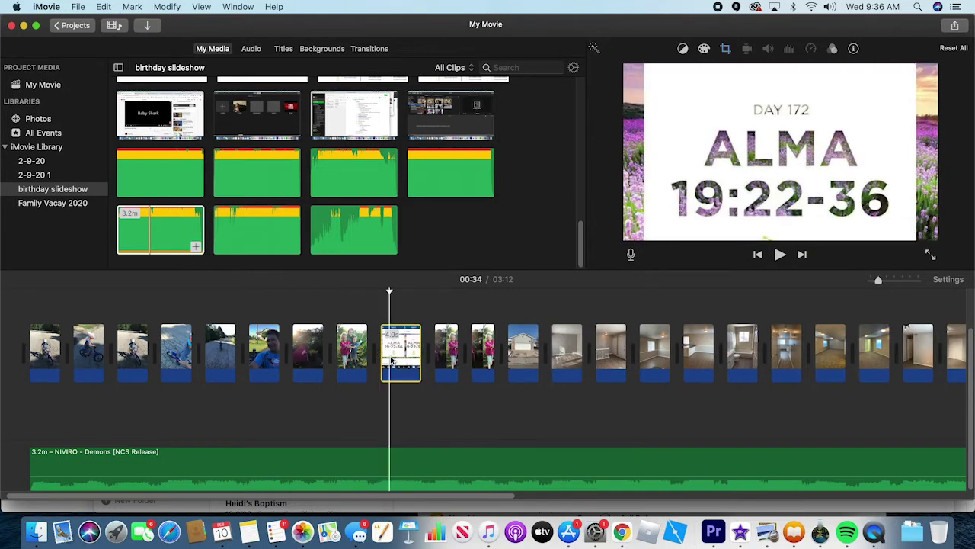
pyautogui.press('Delete')
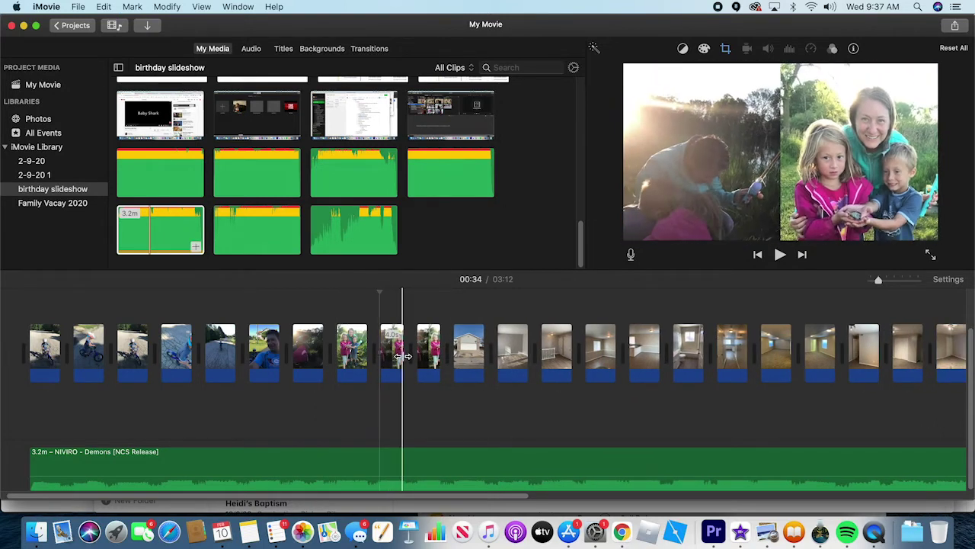
pyautogui.click(391, 356)
pyautogui.press('Delete')
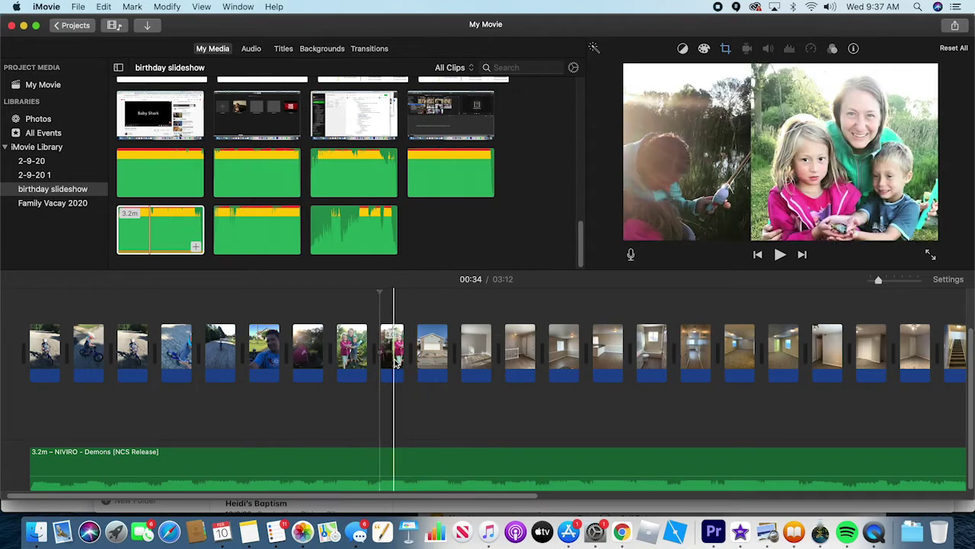
# Delete the remaining side-by-side fishing and family collage and play through the house photos that follow
pyautogui.press('Delete')
pyautogui.press('space')
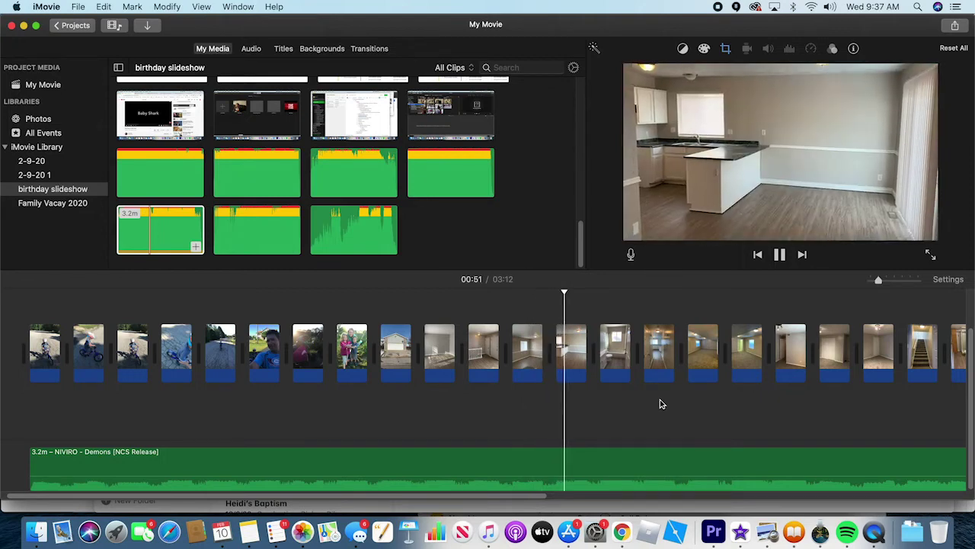
pyautogui.press('space')
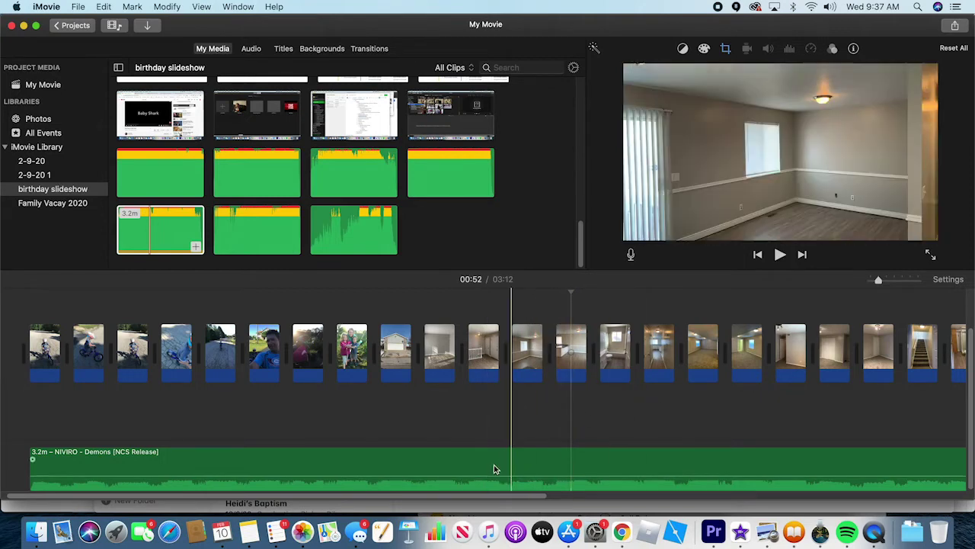
# Delete the black, blank clip just before the gingerbread house photo near the end of the timeline
pyautogui.moveTo(185, 496); pyautogui.dragTo(309, 502)
pyautogui.moveTo(392, 504); pyautogui.dragTo(560, 515)
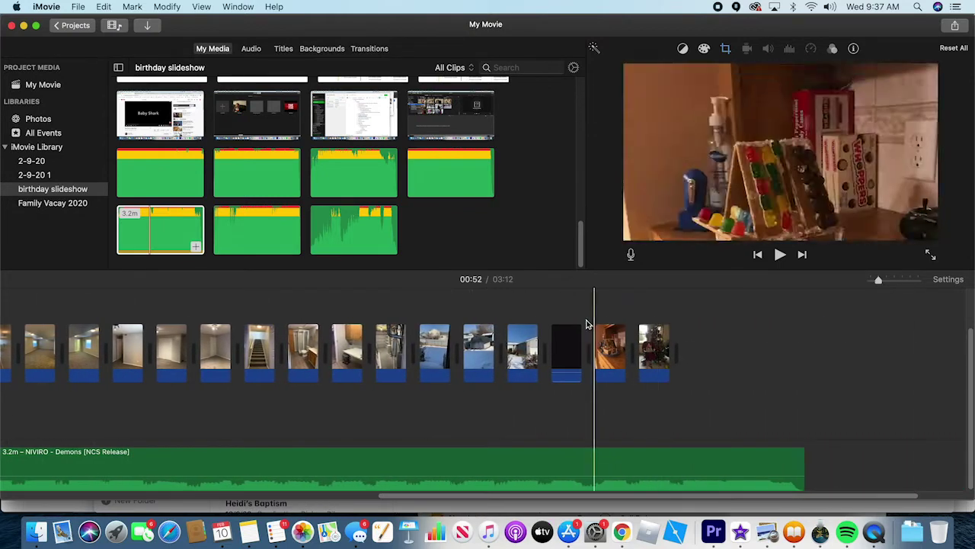
pyautogui.press('space')
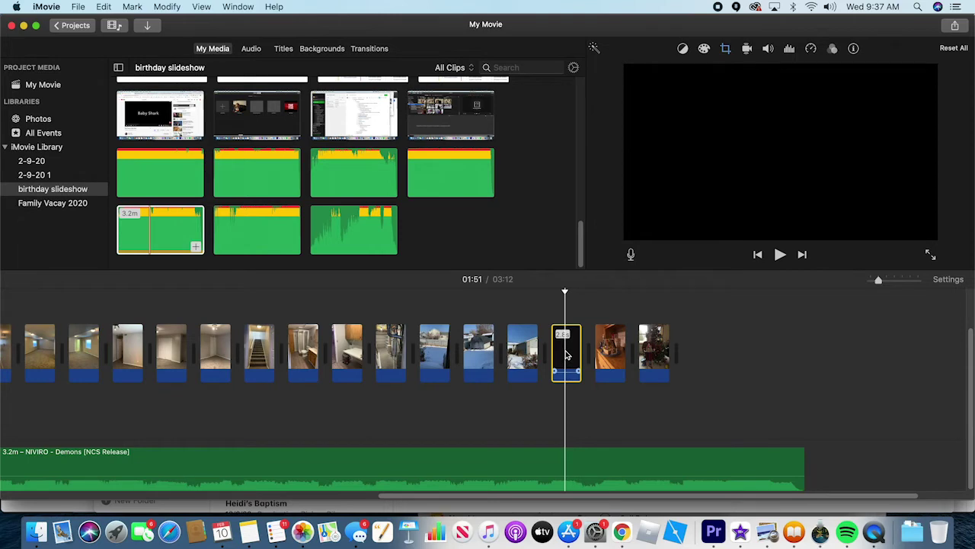
pyautogui.press('Delete')
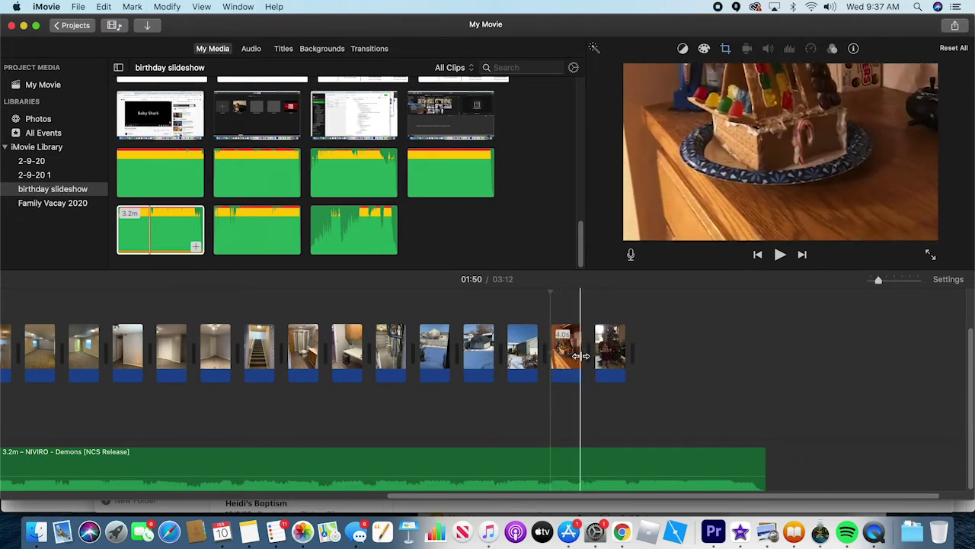
# Play the bike photos and the man's selfie at the start of the slideshow to examine their pan-and-zoom animations
pyautogui.moveTo(581, 356)
pyautogui.mouseDown()
pyautogui.moveTo(617, 357)
pyautogui.moveTo(581, 362)
pyautogui.mouseUp()
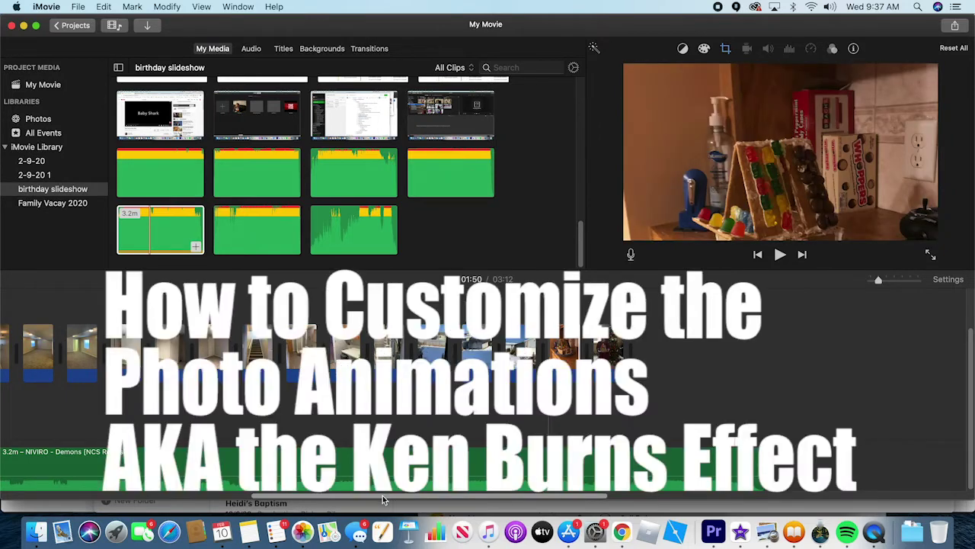
pyautogui.moveTo(383, 495); pyautogui.dragTo(57, 501)
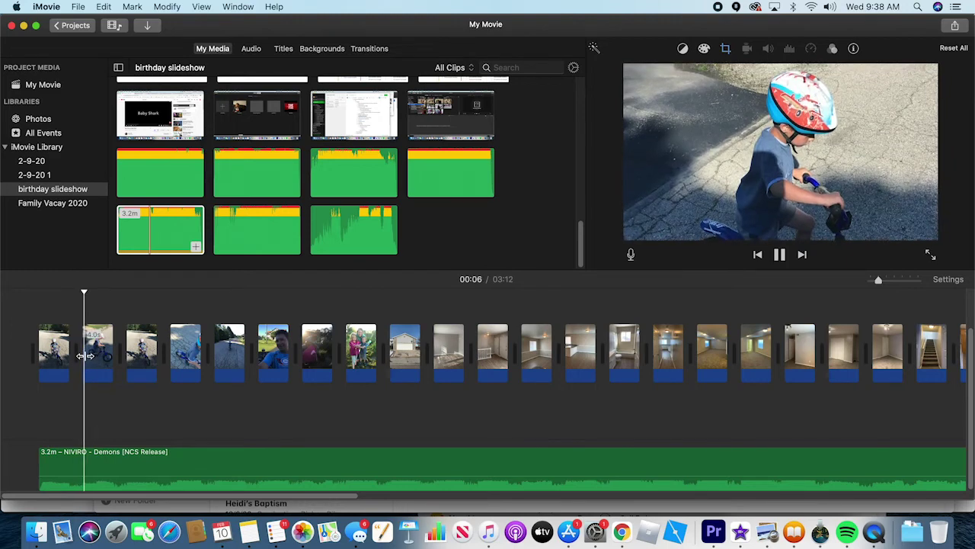
pyautogui.press('space')
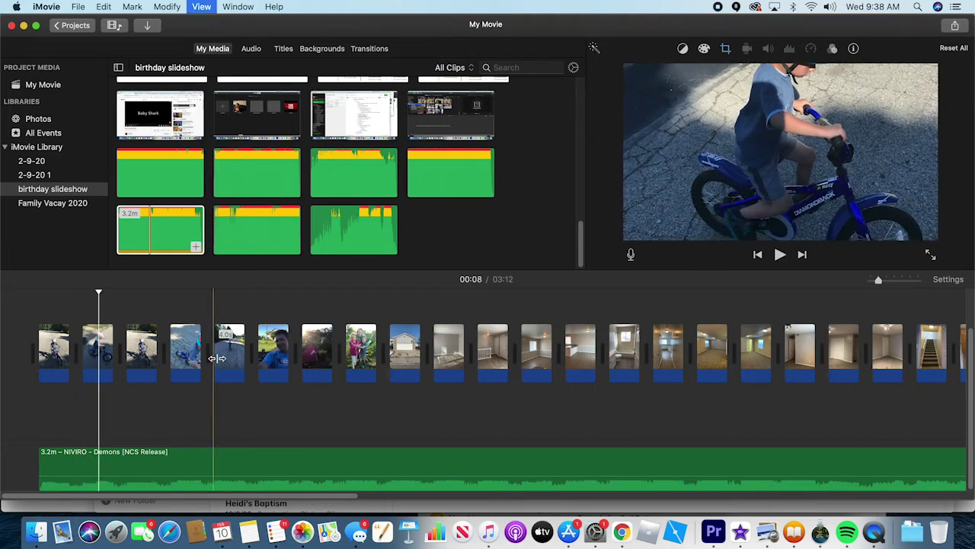
pyautogui.press('space')
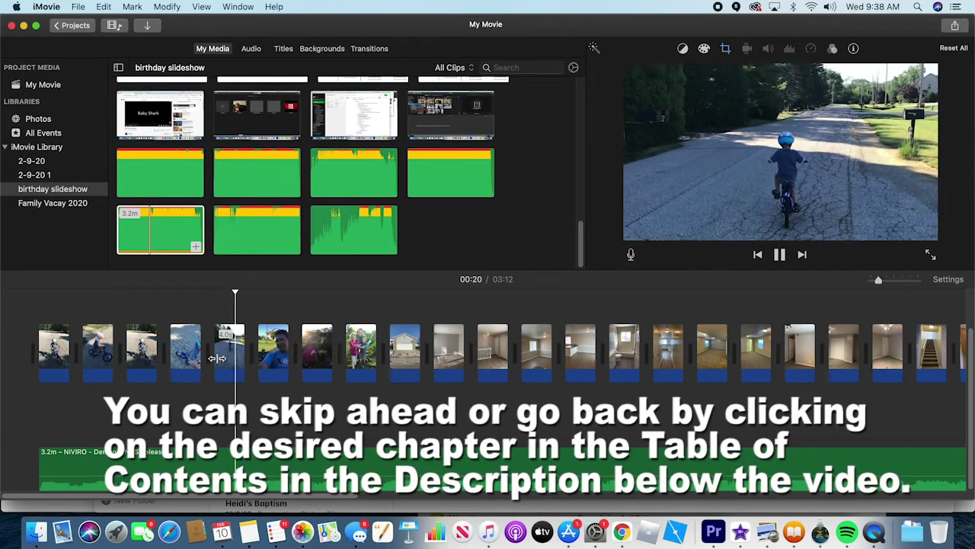
pyautogui.press('space')
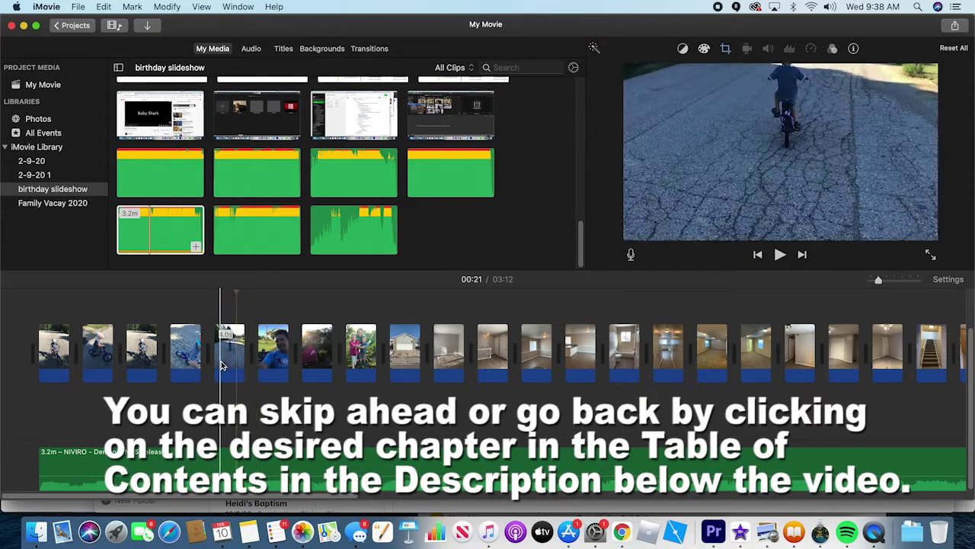
pyautogui.press('space')
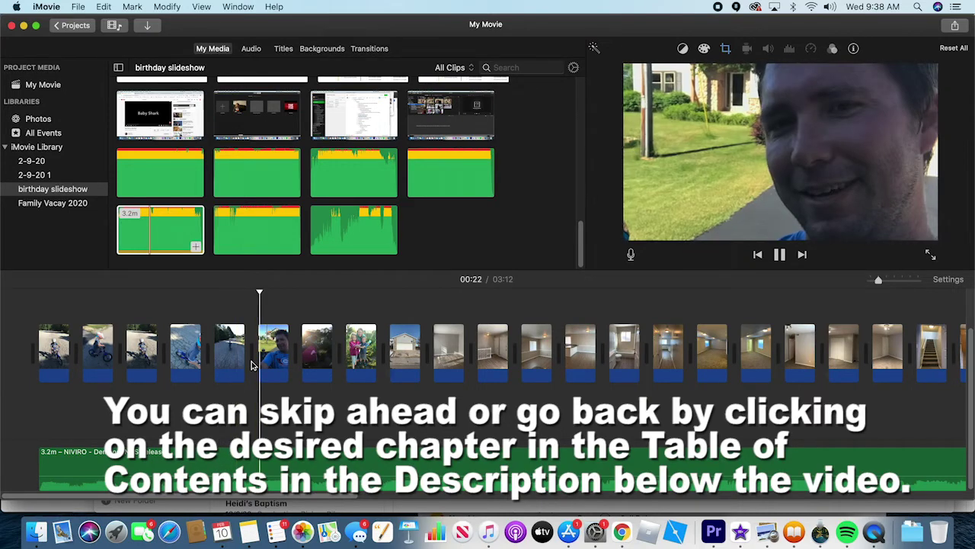
pyautogui.press('space')
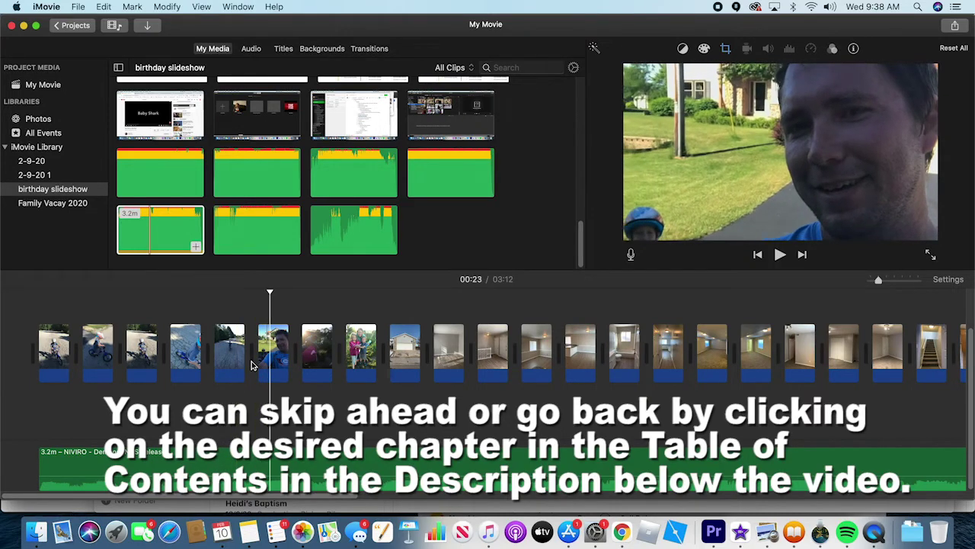
pyautogui.click(254, 364)
pyautogui.press('space')
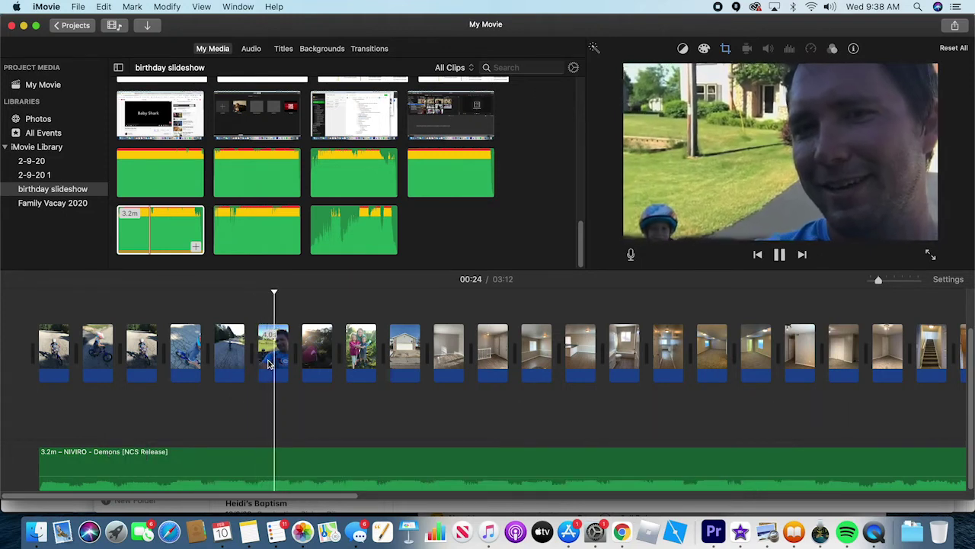
pyautogui.press('space')
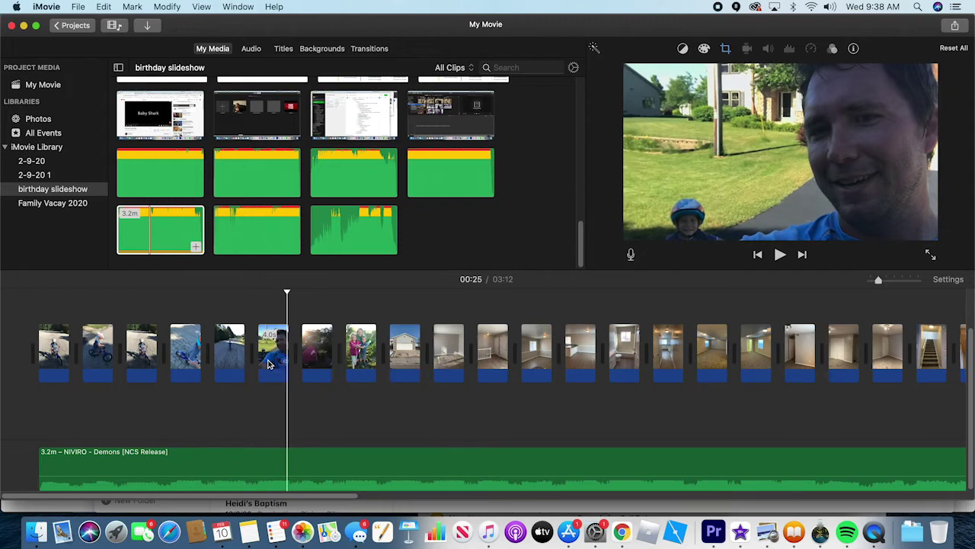
# Move and shrink the Ken Burns End frame of the man's selfie onto the child in the background, then play the animation
pyautogui.click(277, 358)
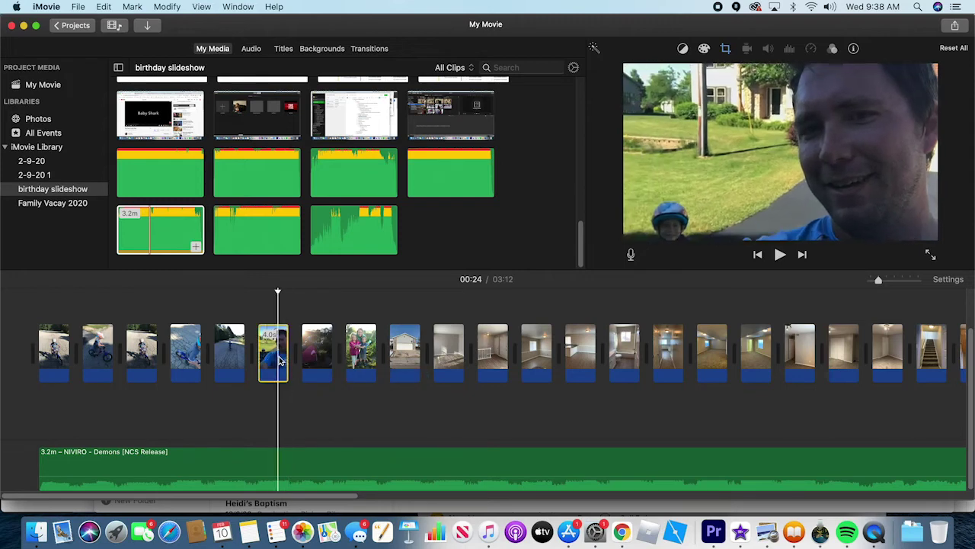
pyautogui.click(726, 48)
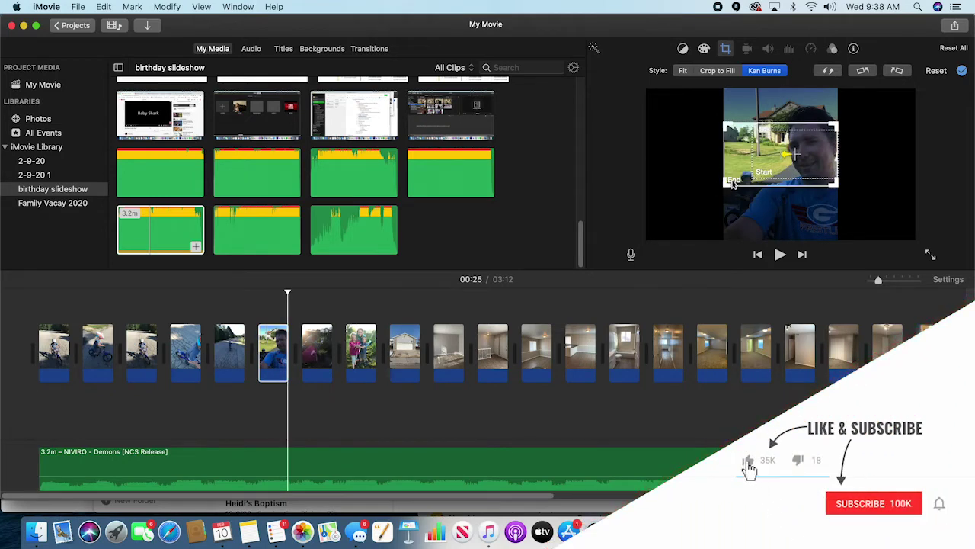
pyautogui.moveTo(733, 182); pyautogui.dragTo(734, 204)
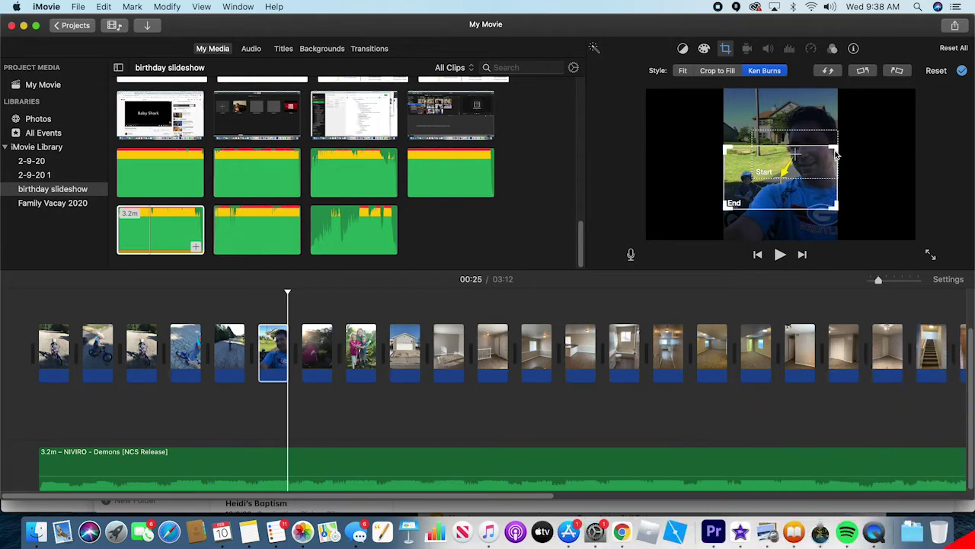
pyautogui.moveTo(838, 152); pyautogui.dragTo(837, 156)
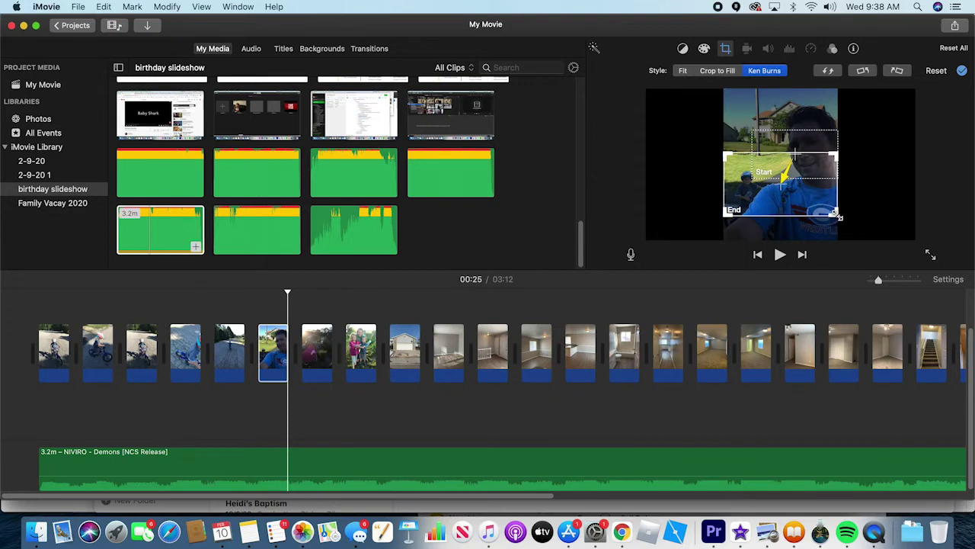
pyautogui.moveTo(838, 215); pyautogui.dragTo(774, 202)
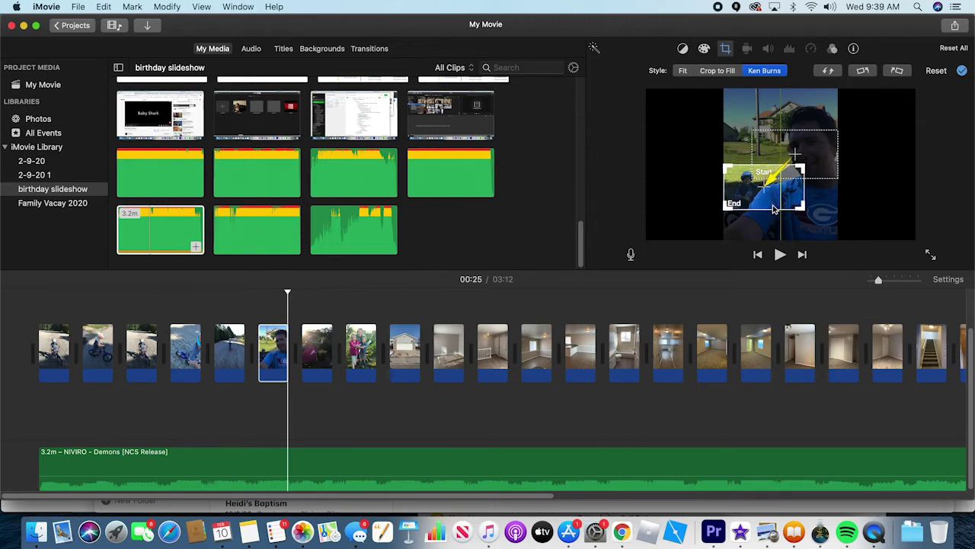
pyautogui.click(257, 307)
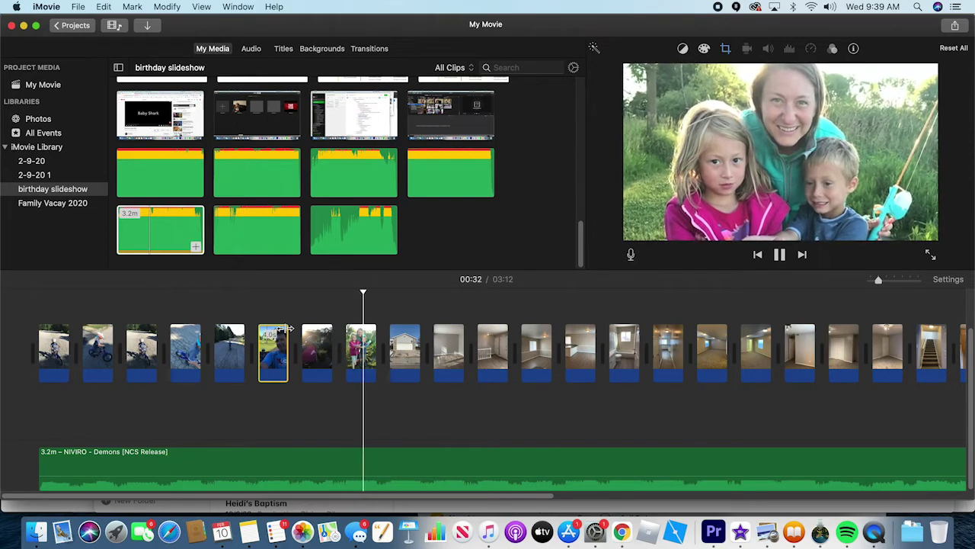
pyautogui.press('space')
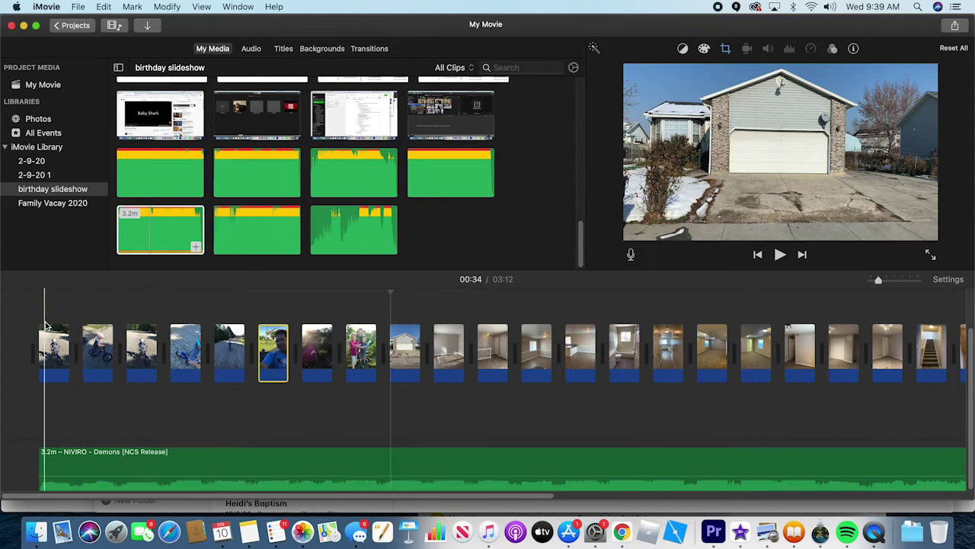
# Add a Fade to Black transition before the first photo and play the opening of the slideshow
pyautogui.click(40, 318)
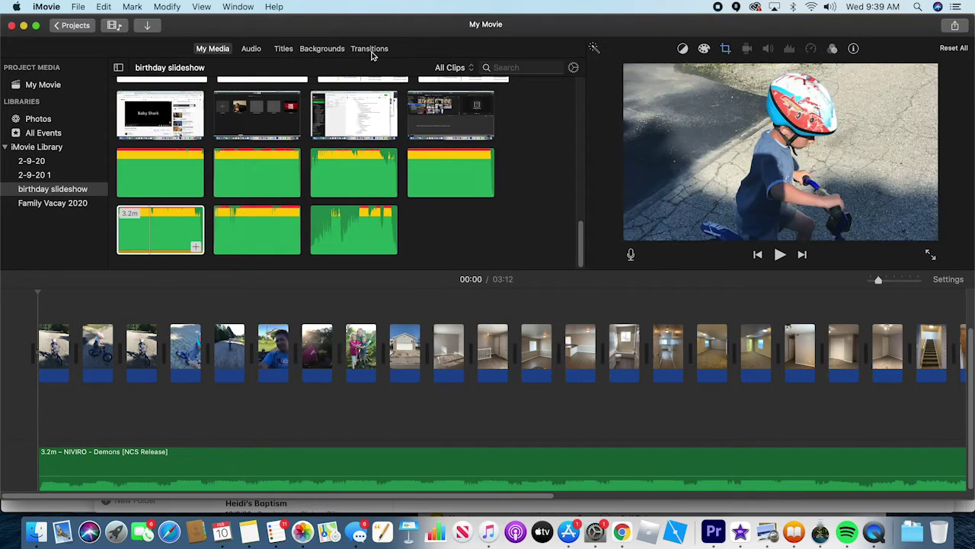
pyautogui.click(372, 51)
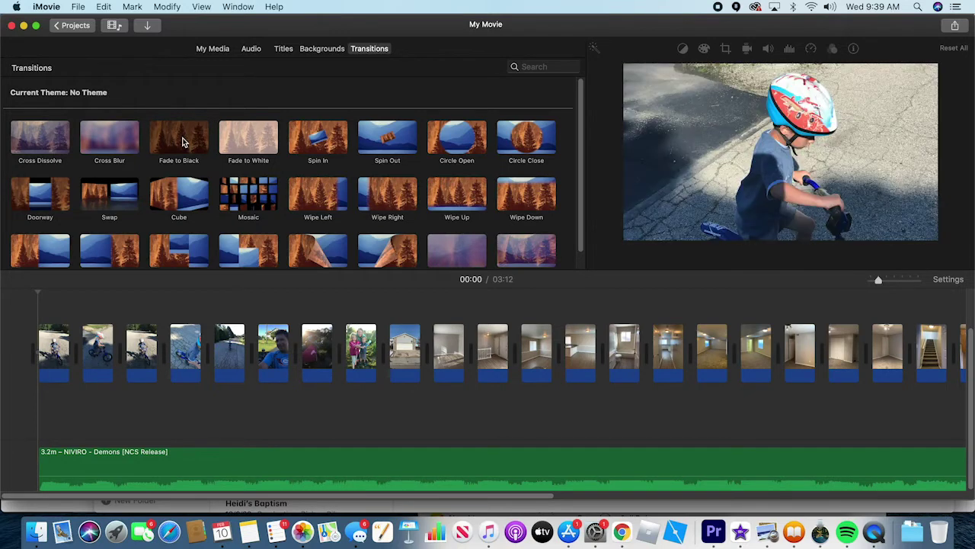
pyautogui.moveTo(177, 149); pyautogui.dragTo(19, 367)
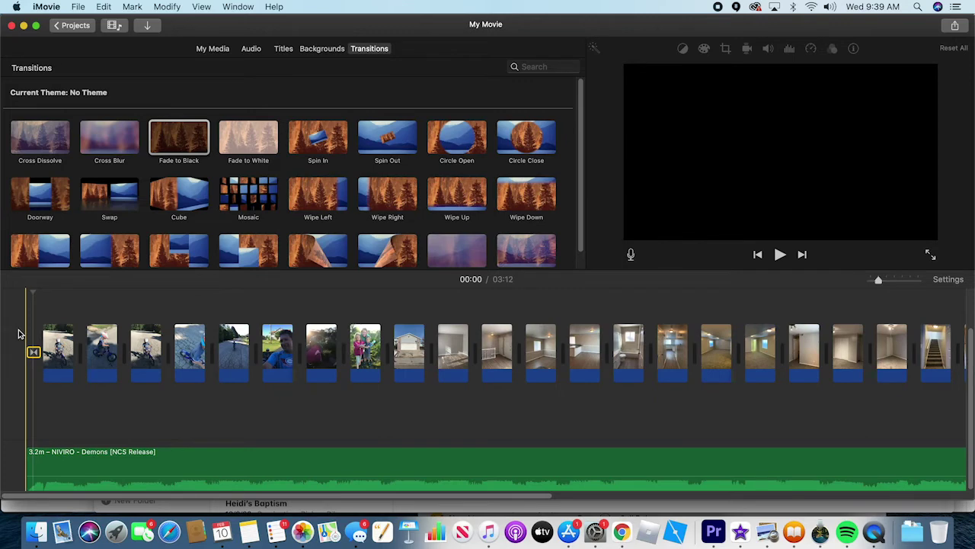
pyautogui.press('space')
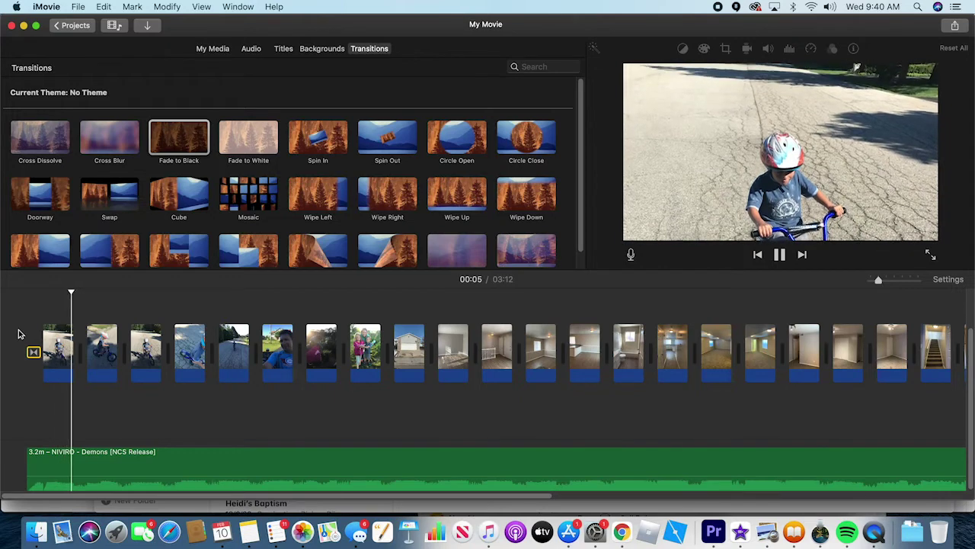
pyautogui.press('space')
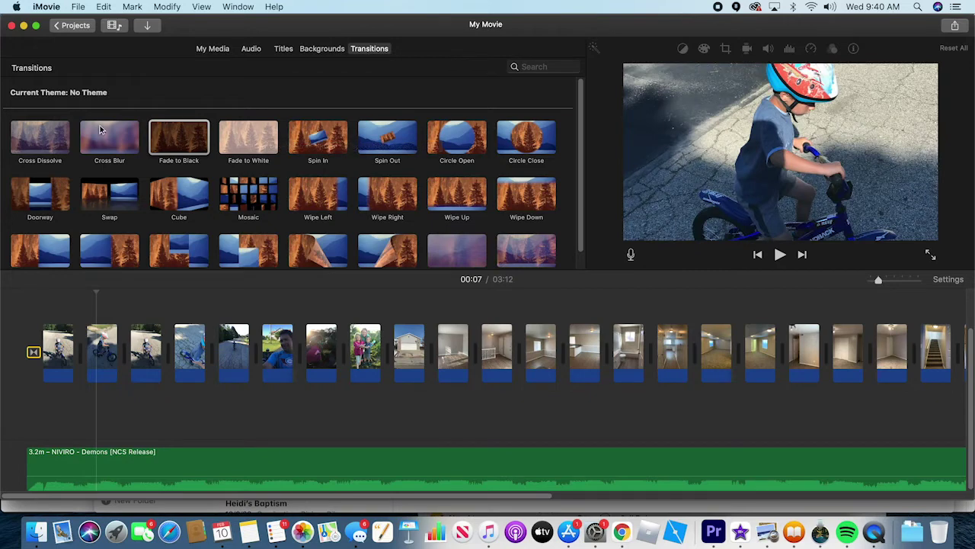
# Add a Mosaic transition between the first and second photos and a Cube transition between the second and third
pyautogui.scroll(-2, 300, 244)
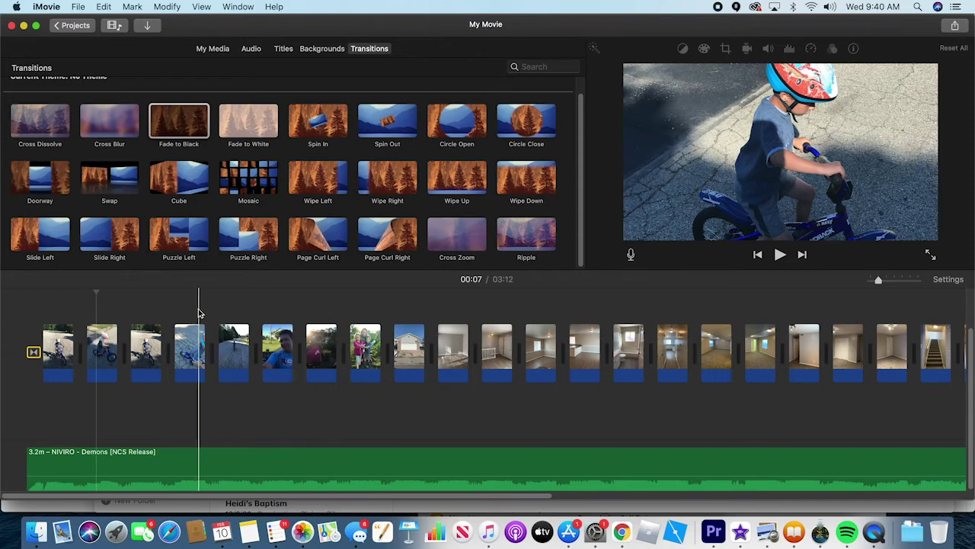
pyautogui.click(247, 189)
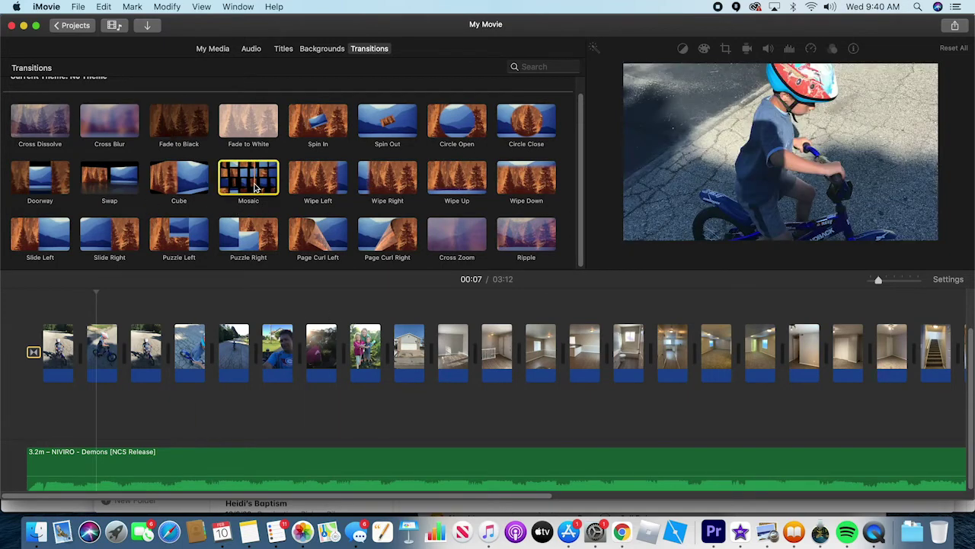
pyautogui.moveTo(246, 201); pyautogui.dragTo(82, 351)
pyautogui.moveTo(180, 187); pyautogui.dragTo(116, 362)
# Add Cross Dissolve transitions after the third and fourth photos and play the one after the third
pyautogui.moveTo(39, 122); pyautogui.dragTo(177, 352)
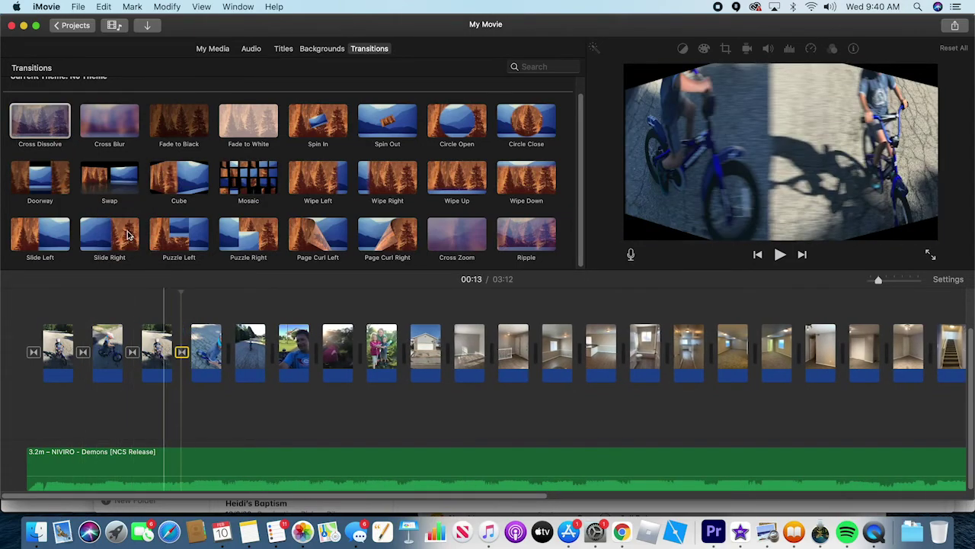
pyautogui.moveTo(109, 181); pyautogui.dragTo(231, 352)
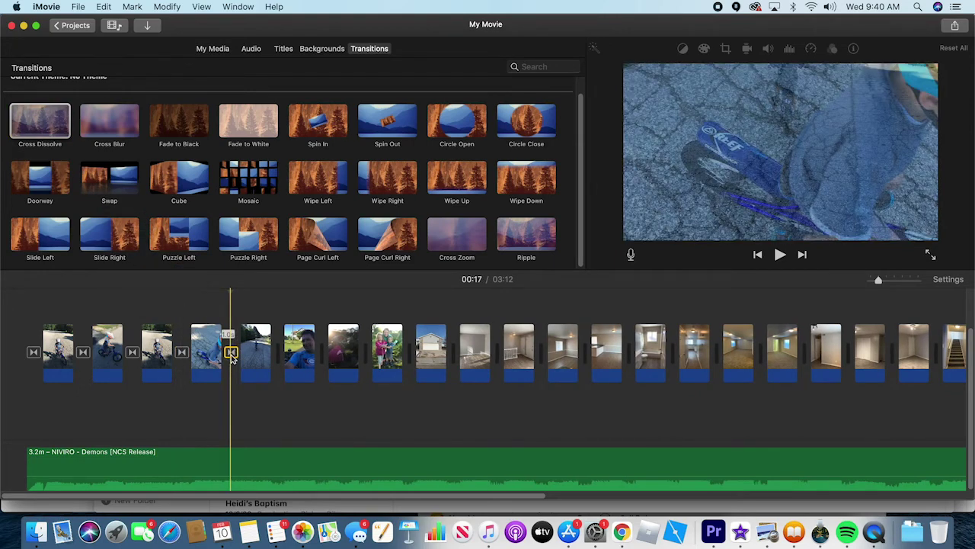
pyautogui.click(182, 353)
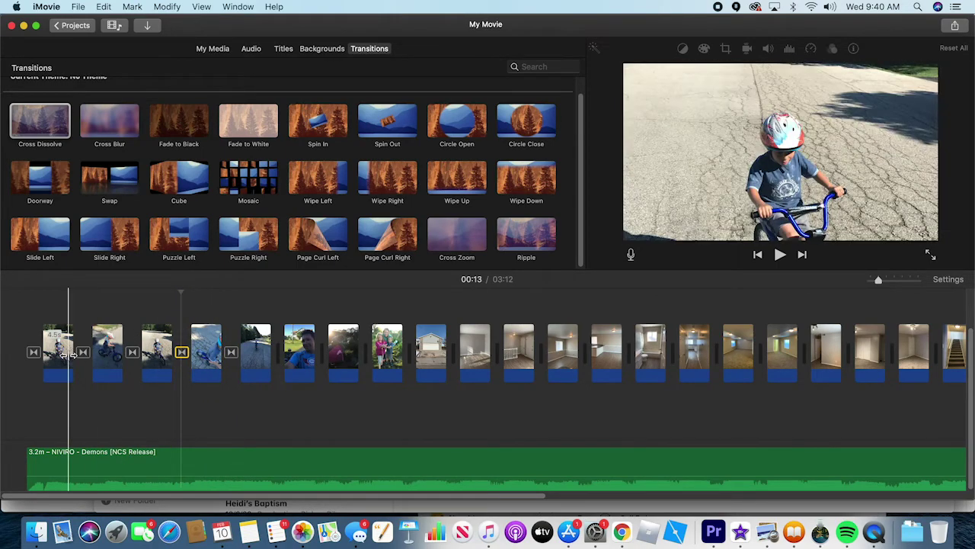
pyautogui.press('space')
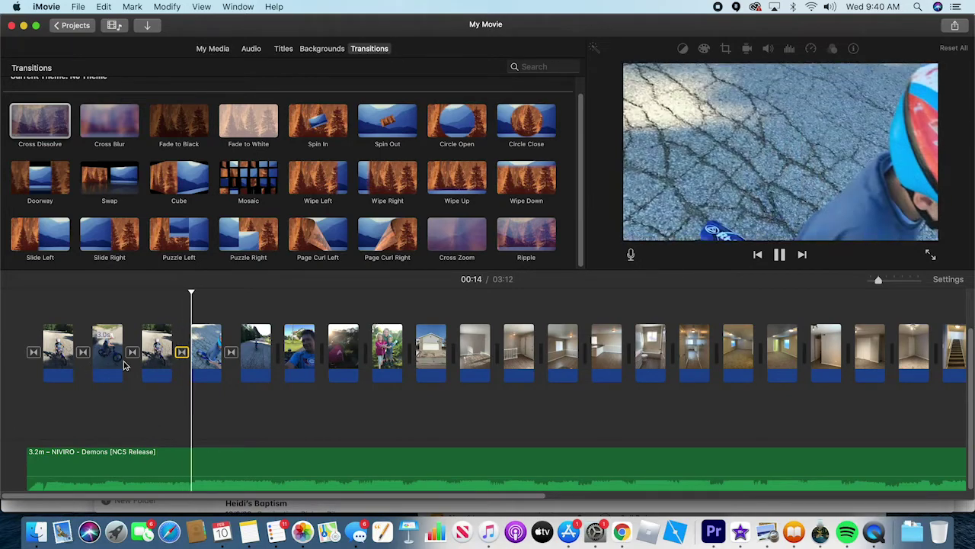
# Set the duration of the Cross Dissolve between the fourth and fifth photos to 5 seconds
pyautogui.click(231, 353)
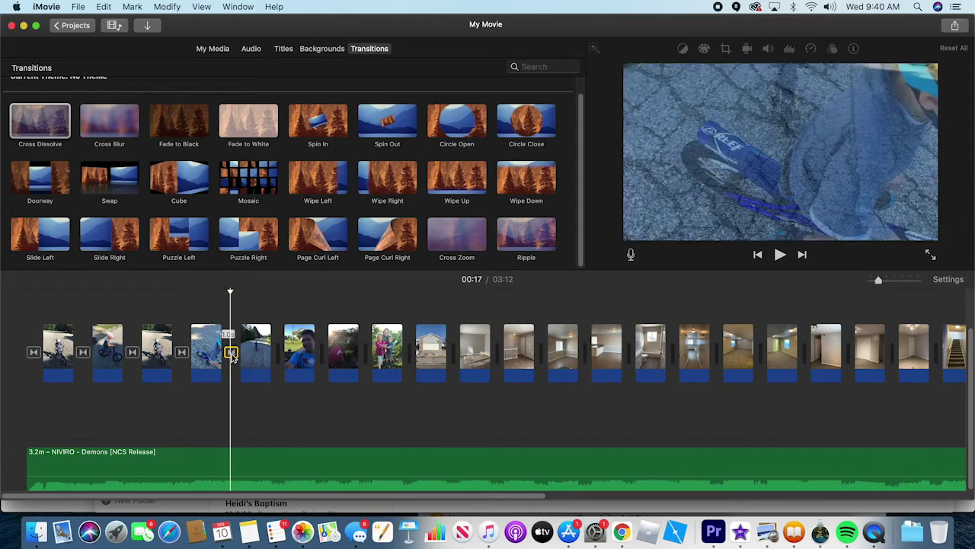
pyautogui.doubleClick(232, 354)
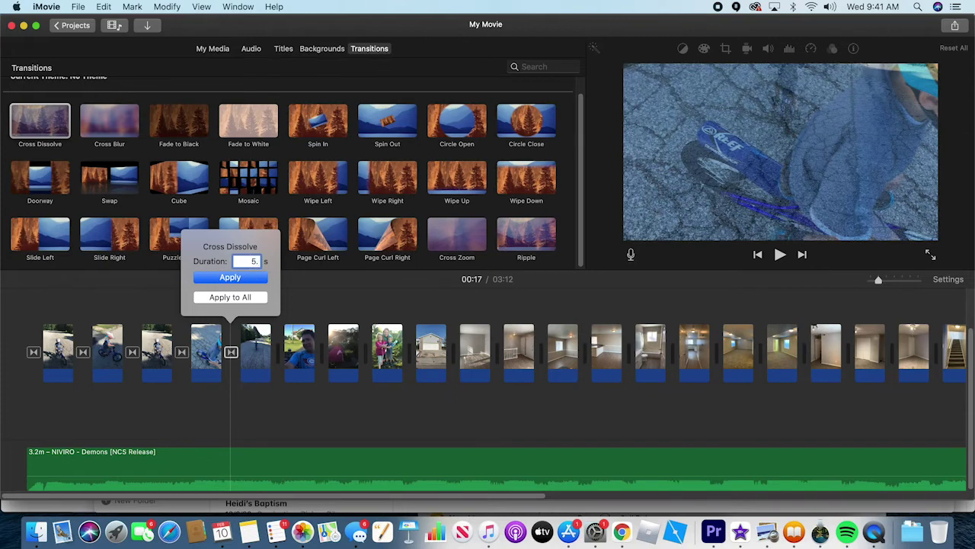
pyautogui.click(223, 277)
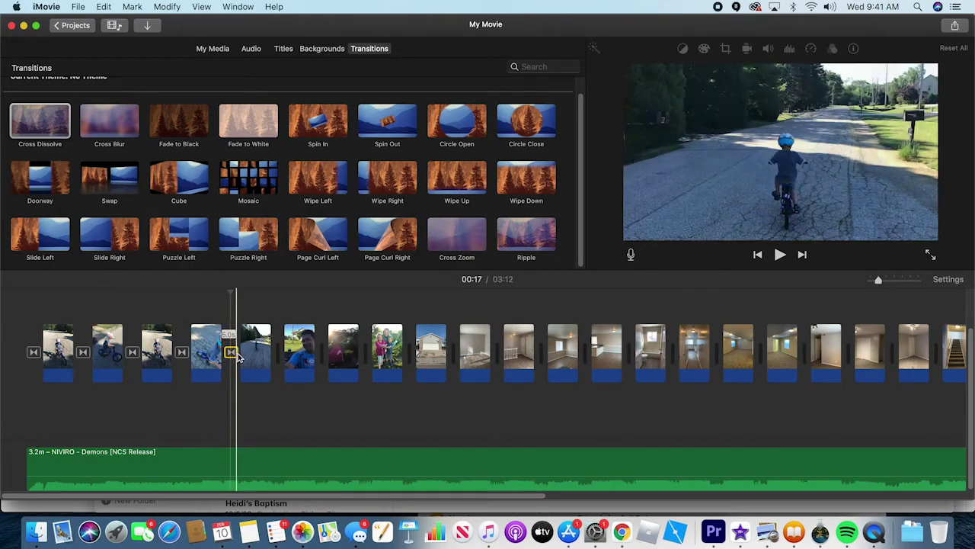
# Play the extended Cross Dissolve, add a Wipe Left transition between the fifth and sixth photos, and play it
pyautogui.press('space')
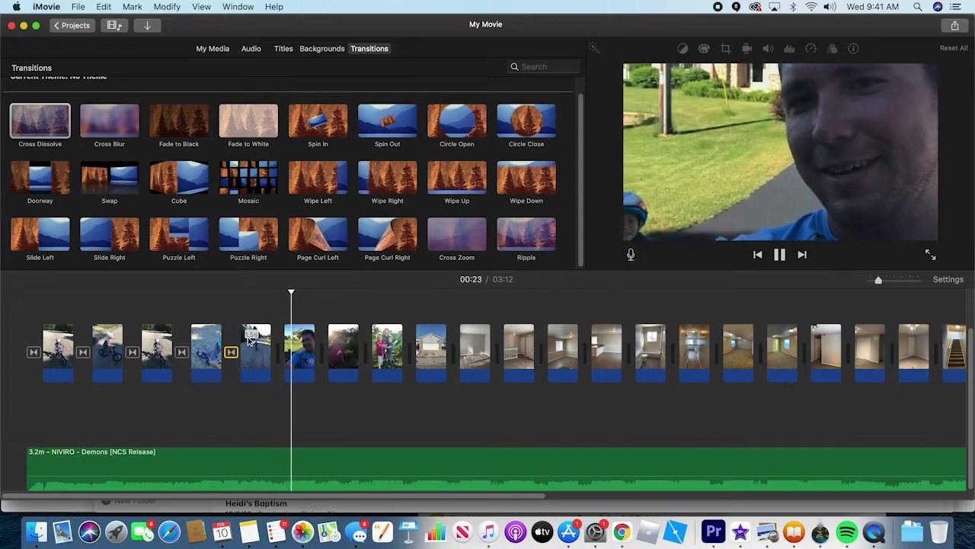
pyautogui.press('space')
pyautogui.moveTo(347, 173); pyautogui.dragTo(259, 358)
pyautogui.press('space')
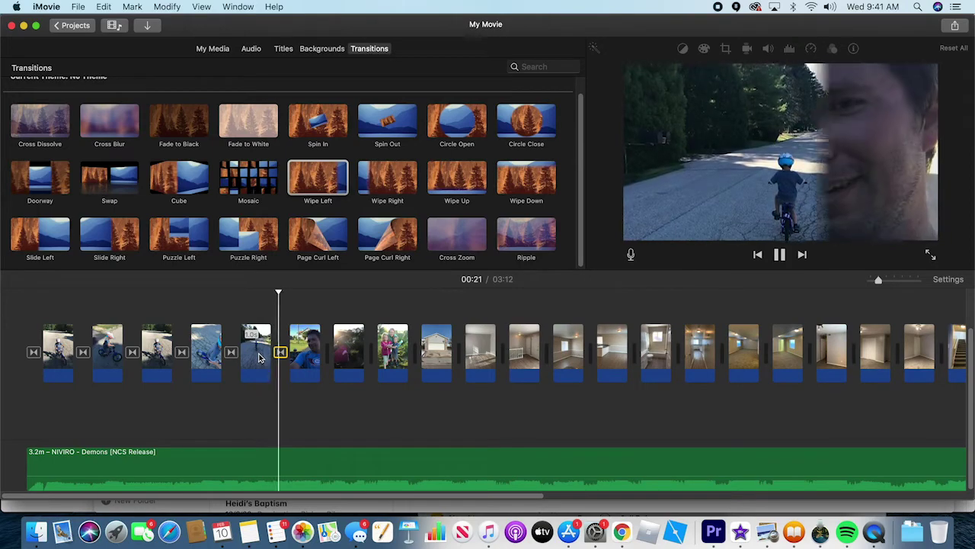
pyautogui.press('space')
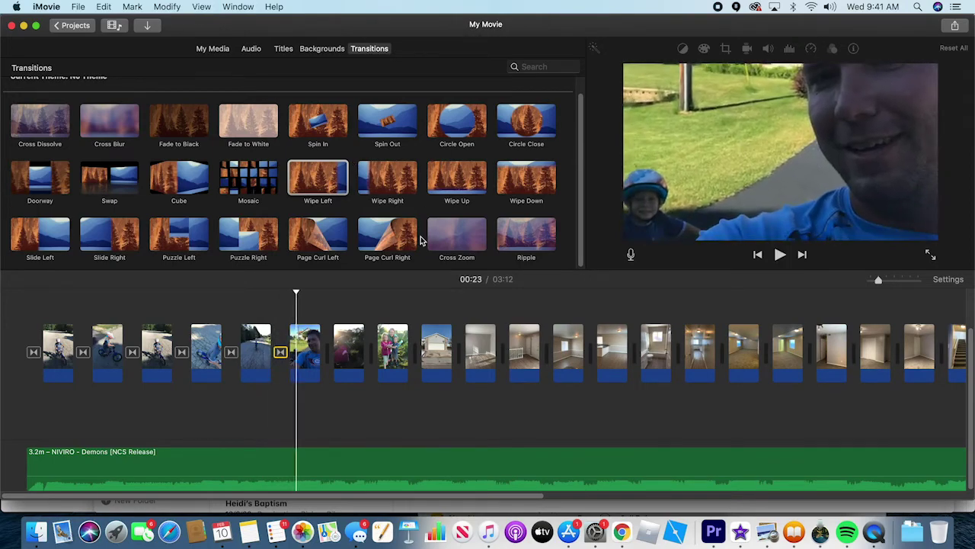
# Add Cross Blur transitions after the sixth, seventh and eighth photos
pyautogui.moveTo(112, 129); pyautogui.dragTo(329, 352)
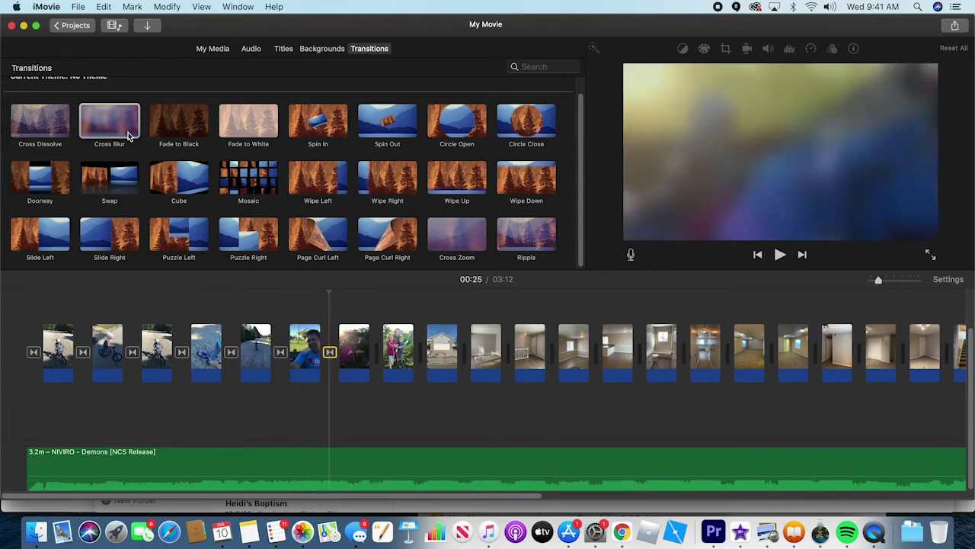
pyautogui.moveTo(116, 128); pyautogui.dragTo(378, 350)
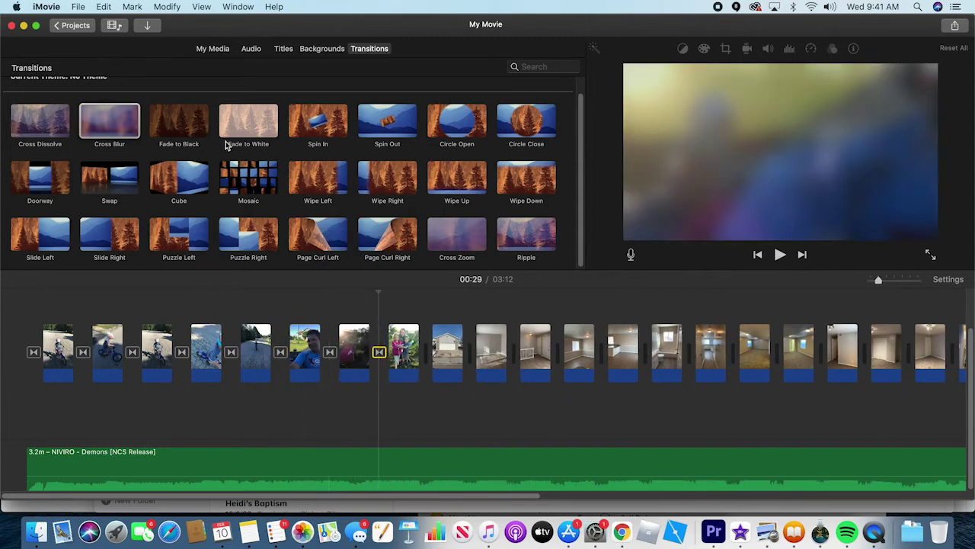
pyautogui.moveTo(152, 137); pyautogui.dragTo(427, 352)
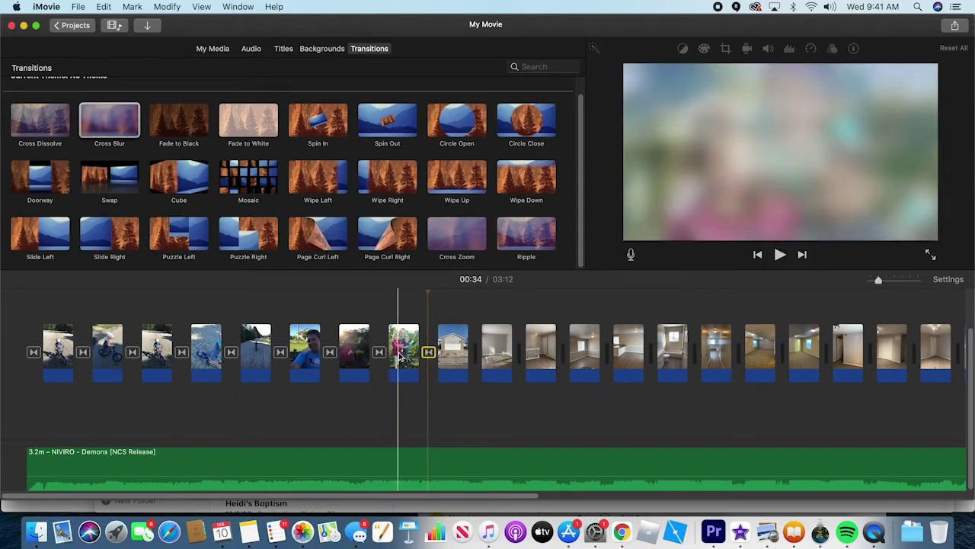
# Add a Cross Dissolve after the ninth photo, a Swap after the tenth, and a Doorway after the eleventh
pyautogui.moveTo(34, 128); pyautogui.dragTo(472, 350)
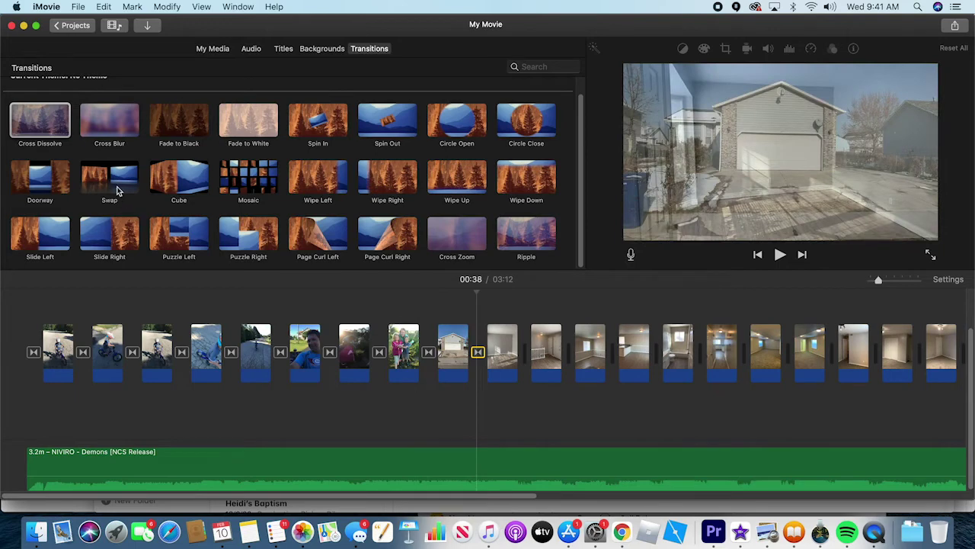
pyautogui.moveTo(118, 190); pyautogui.dragTo(528, 366)
pyautogui.click(52, 183)
pyautogui.moveTo(51, 183); pyautogui.dragTo(576, 352)
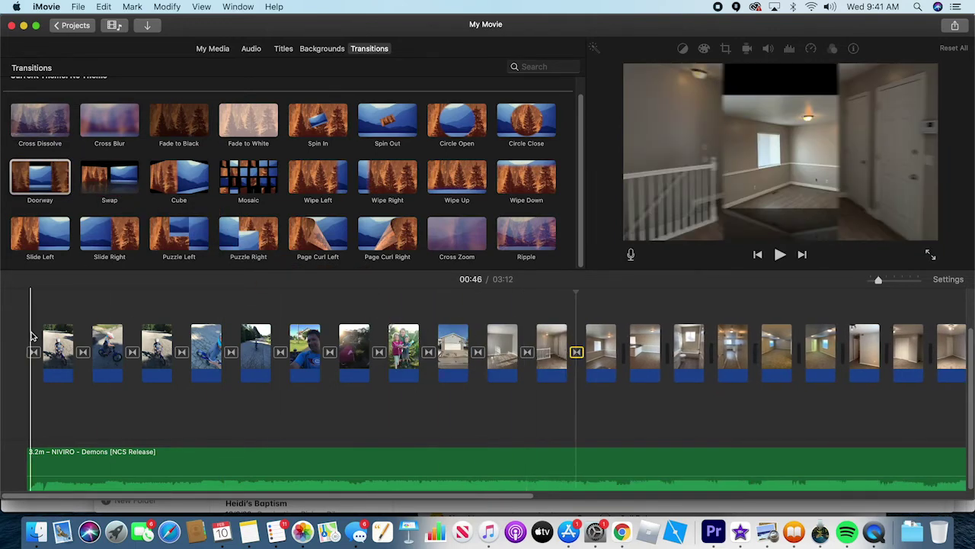
# Play the slideshow from the beginning and lower the volume of the background music track
pyautogui.press('space')
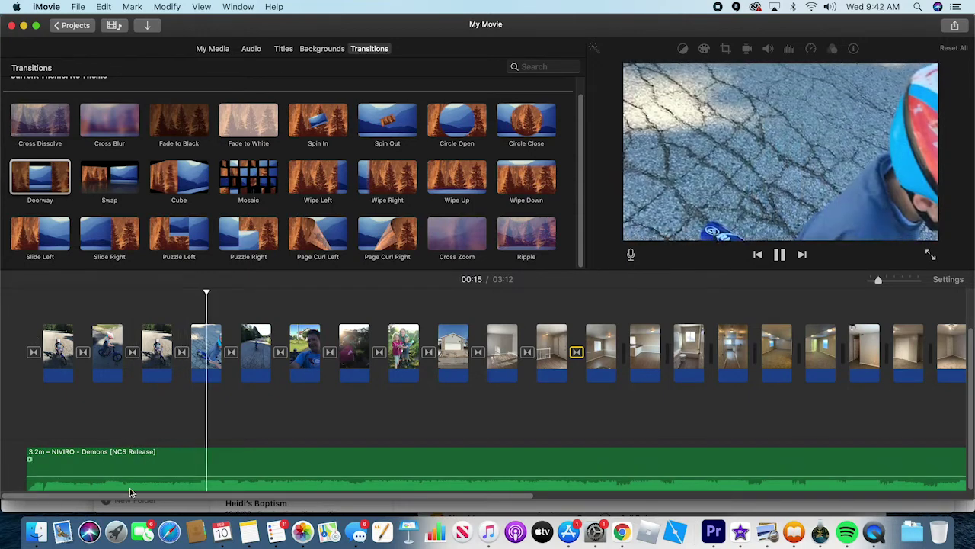
pyautogui.moveTo(134, 478)
pyautogui.moveTo(134, 473); pyautogui.dragTo(134, 481)
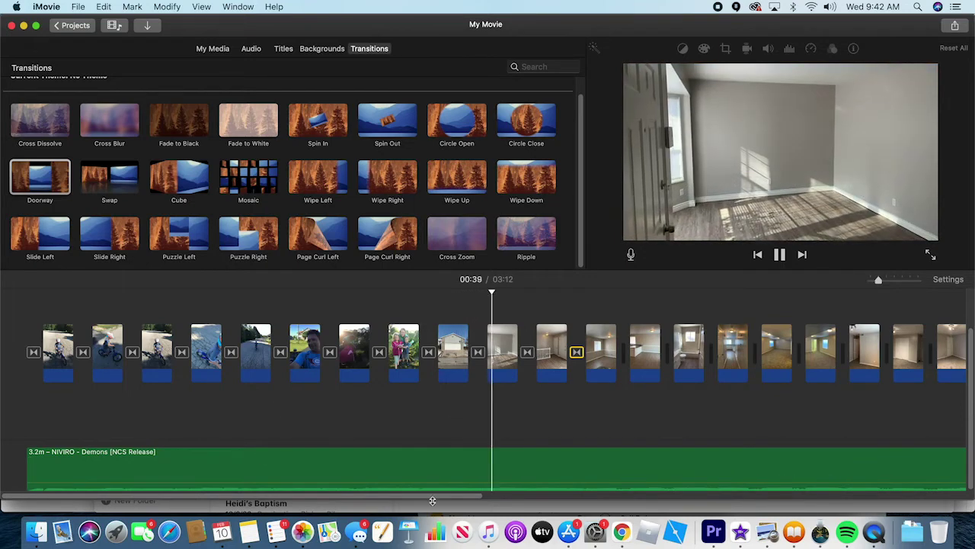
# Check the slideshow outline in Notes, return to iMovie, and pause the playback
pyautogui.click(254, 535)
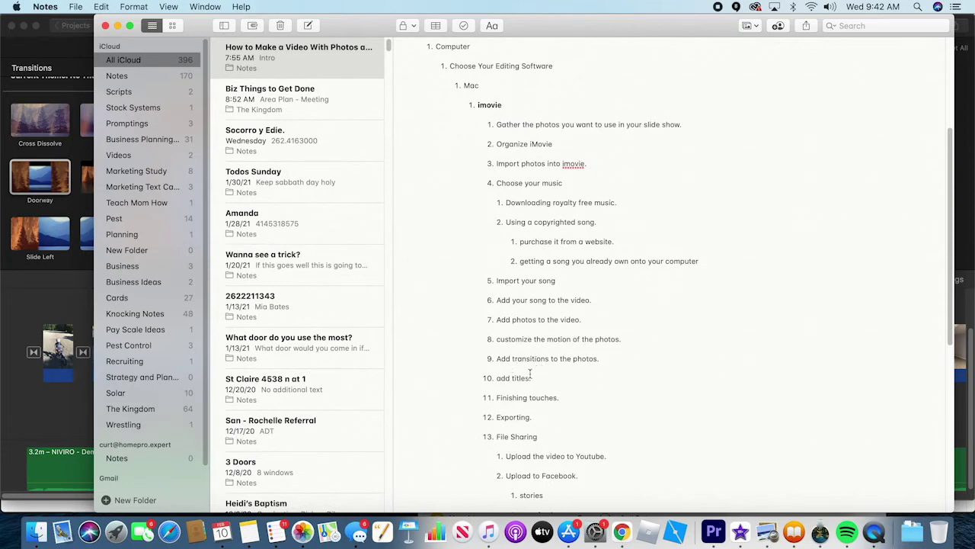
pyautogui.click(64, 419)
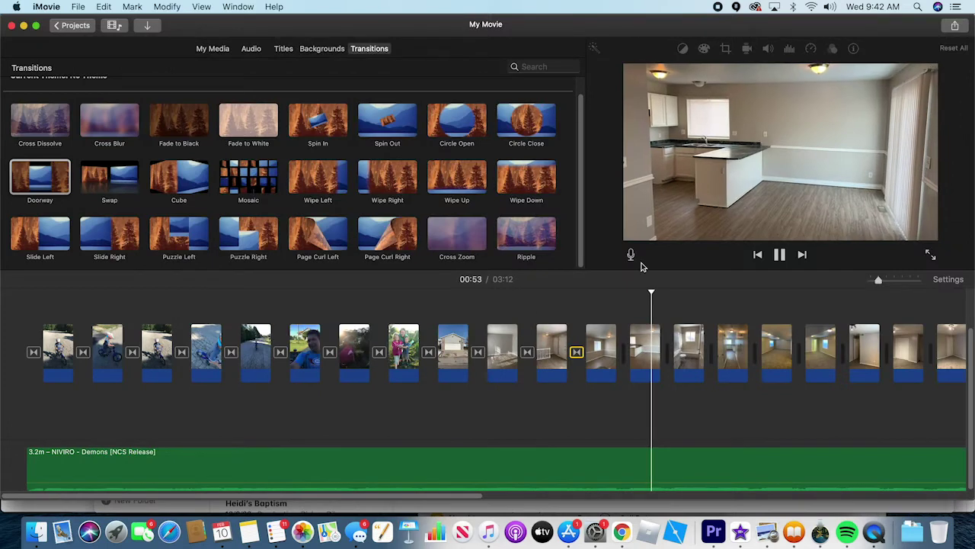
pyautogui.click(783, 255)
# Try color correction on the thirteenth photo of the kitchen and reset all of its adjustments
pyautogui.click(642, 351)
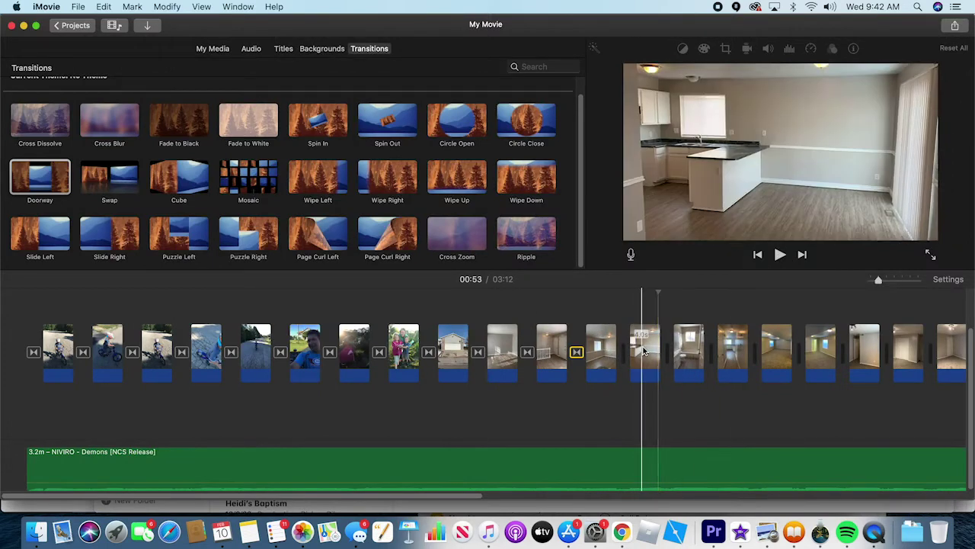
pyautogui.click(726, 48)
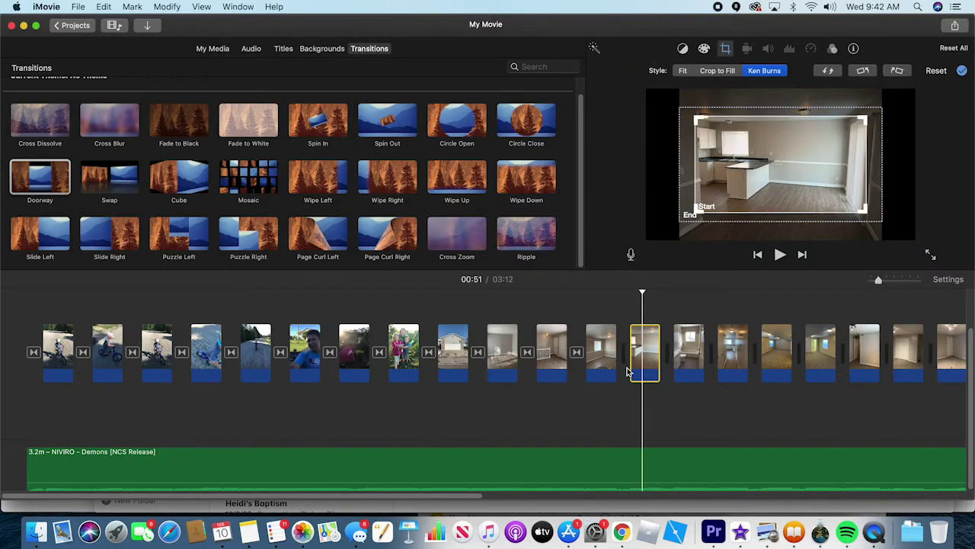
pyautogui.click(704, 50)
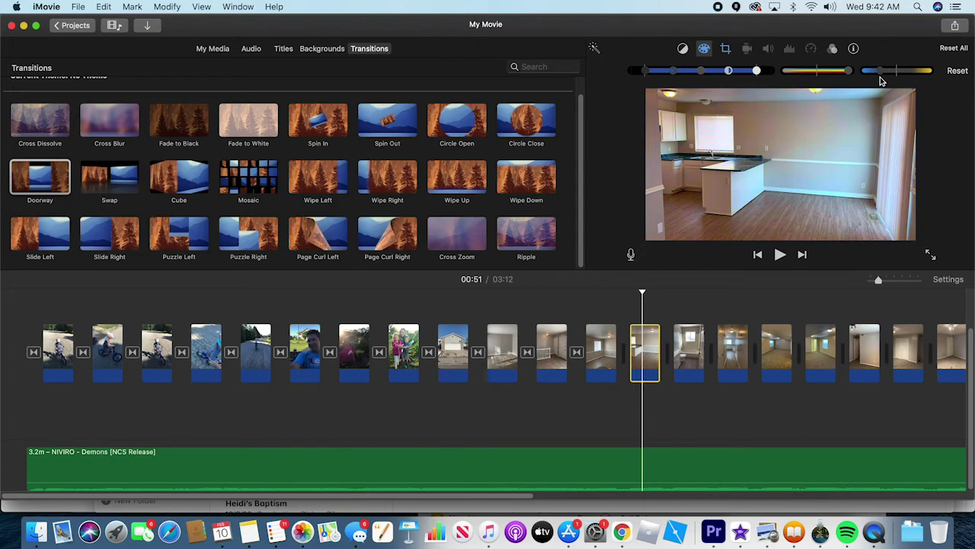
pyautogui.moveTo(758, 71)
pyautogui.mouseDown()
pyautogui.moveTo(792, 76)
pyautogui.moveTo(755, 77)
pyautogui.mouseUp()
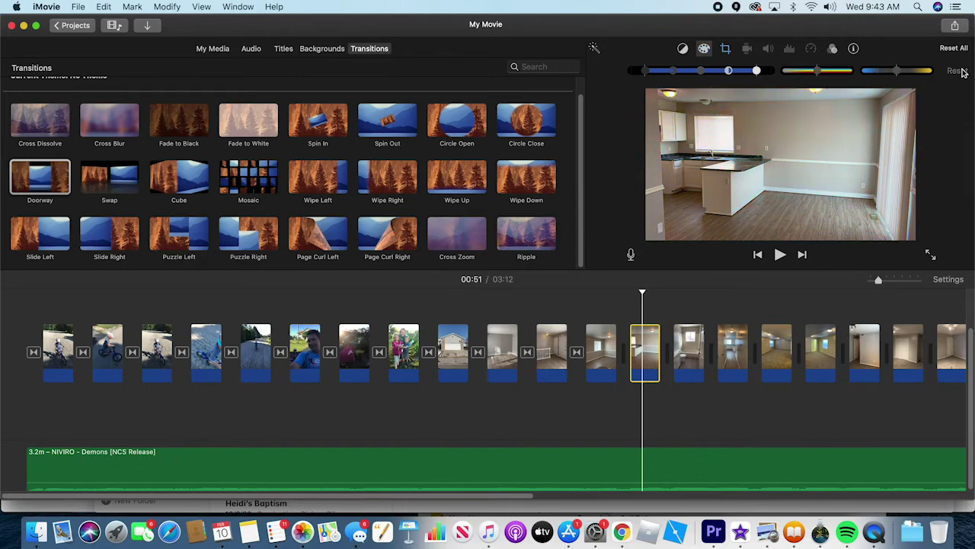
pyautogui.click(954, 48)
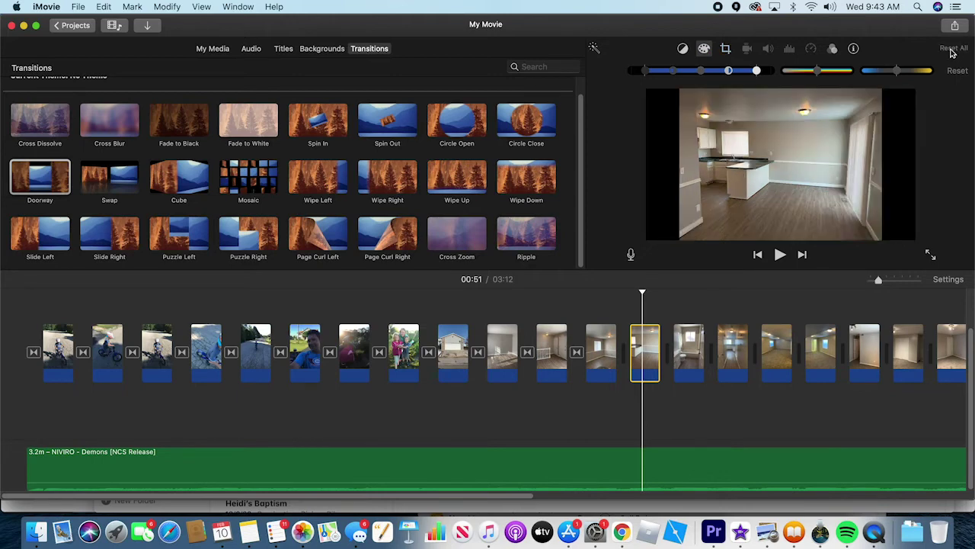
# Review the White Balance and clip filter options for the kitchen photo
pyautogui.click(684, 49)
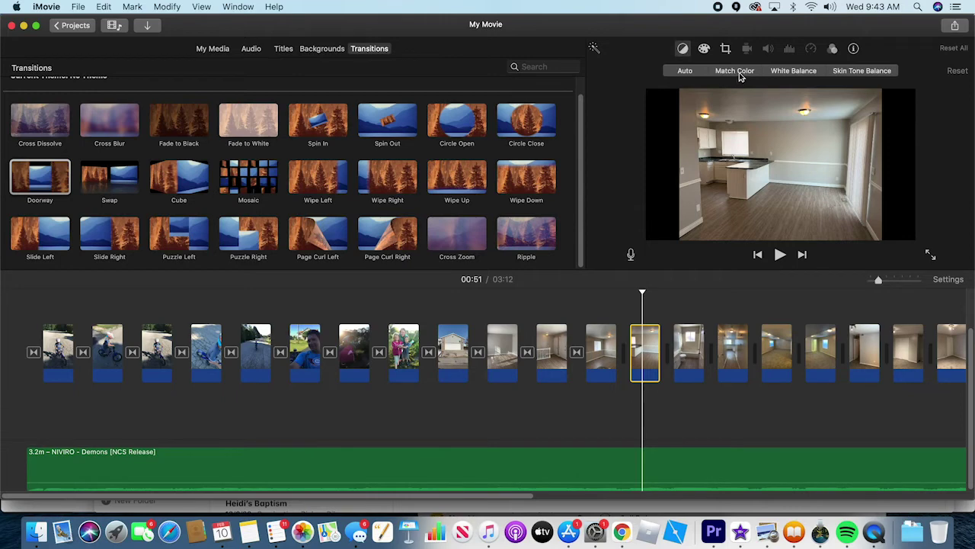
pyautogui.click(789, 73)
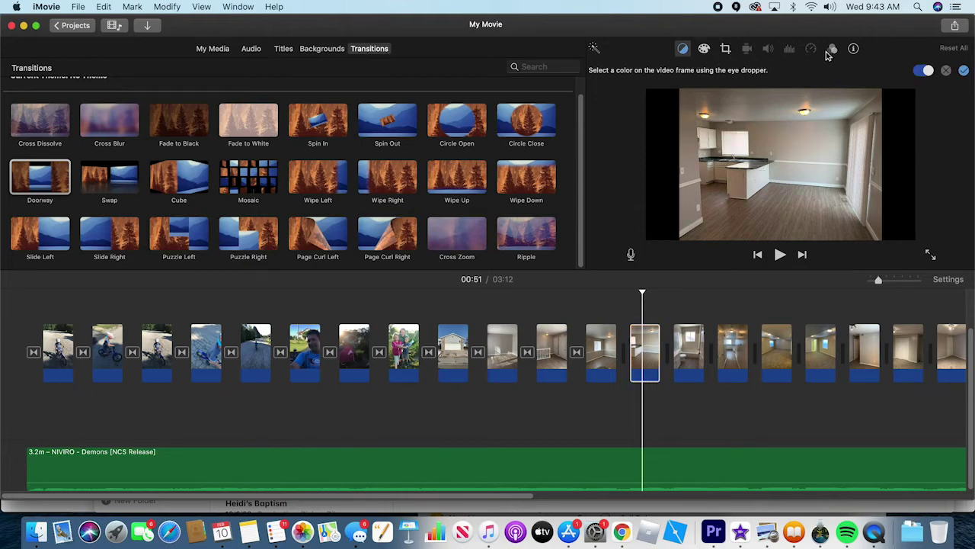
pyautogui.click(832, 49)
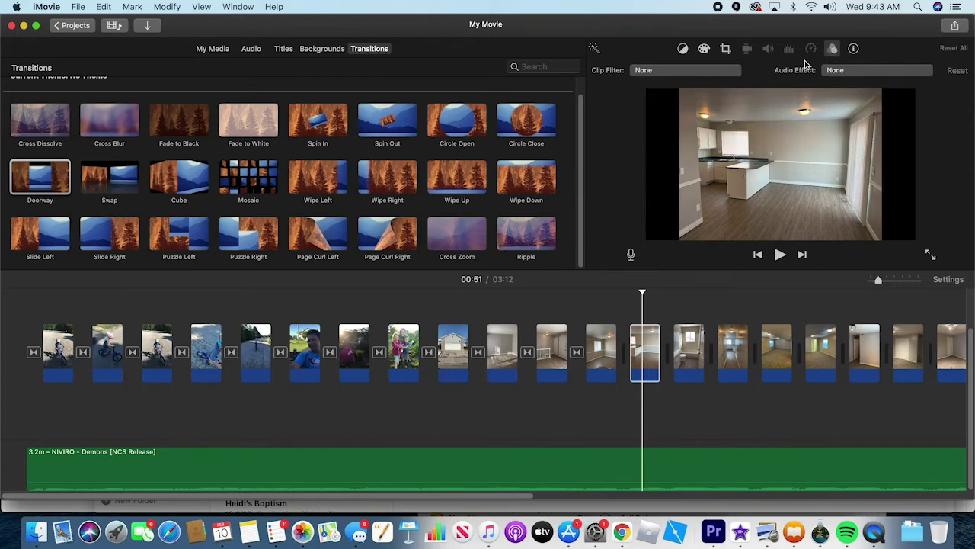
pyautogui.click(833, 48)
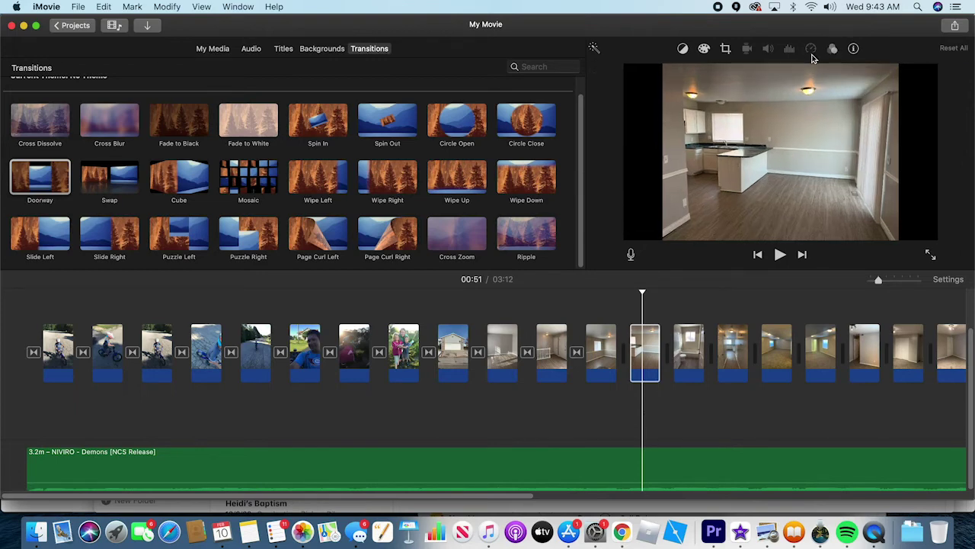
# Apply the Comic Cool clip filter to the kitchen photo and play that part of the slideshow
pyautogui.click(834, 48)
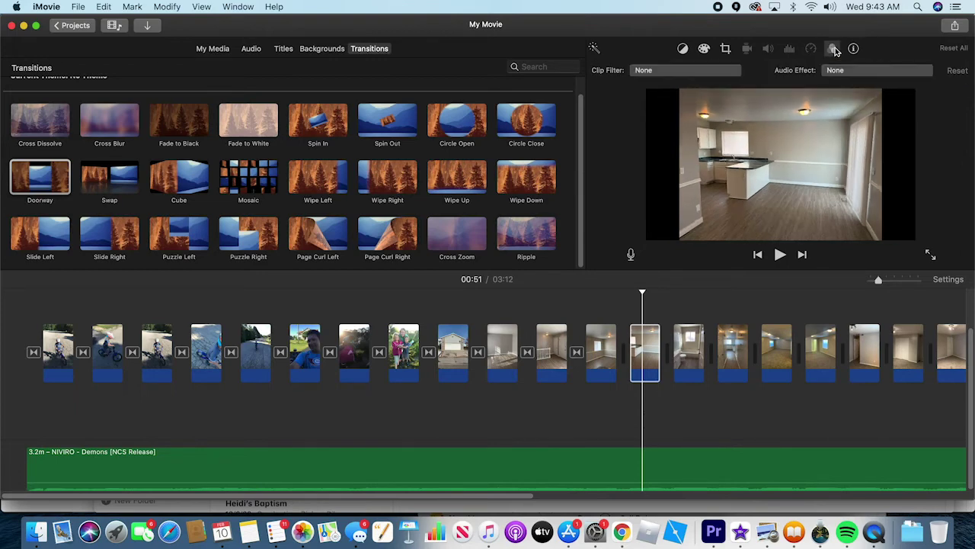
pyautogui.click(690, 71)
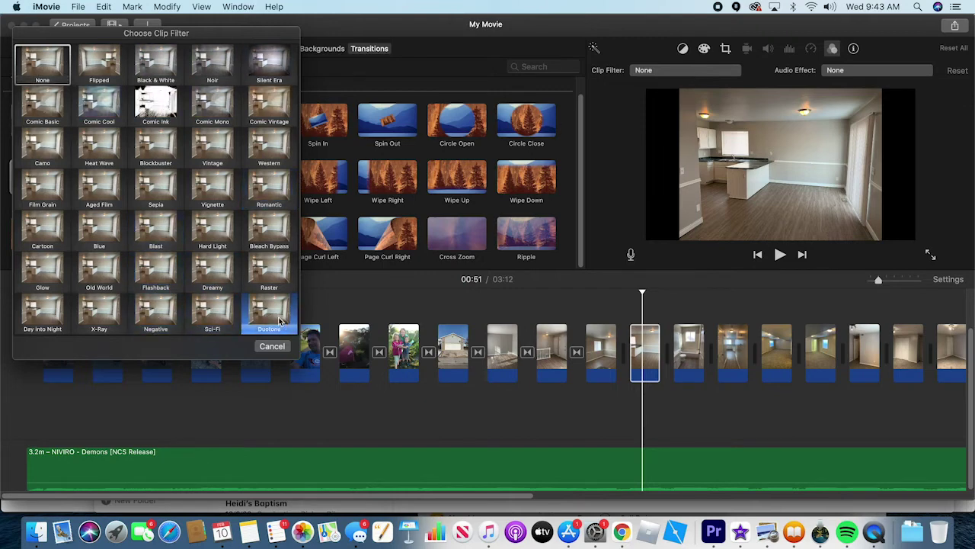
pyautogui.click(113, 109)
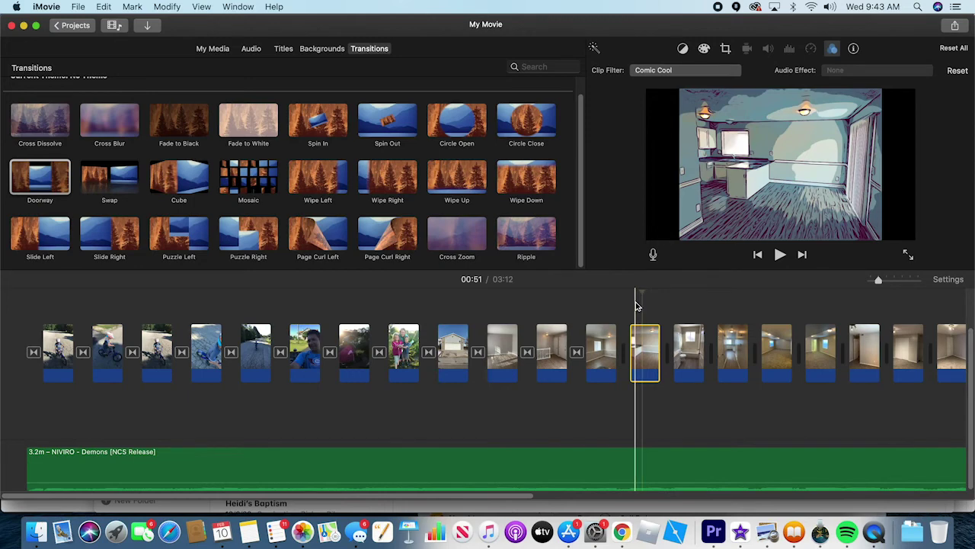
pyautogui.press('space')
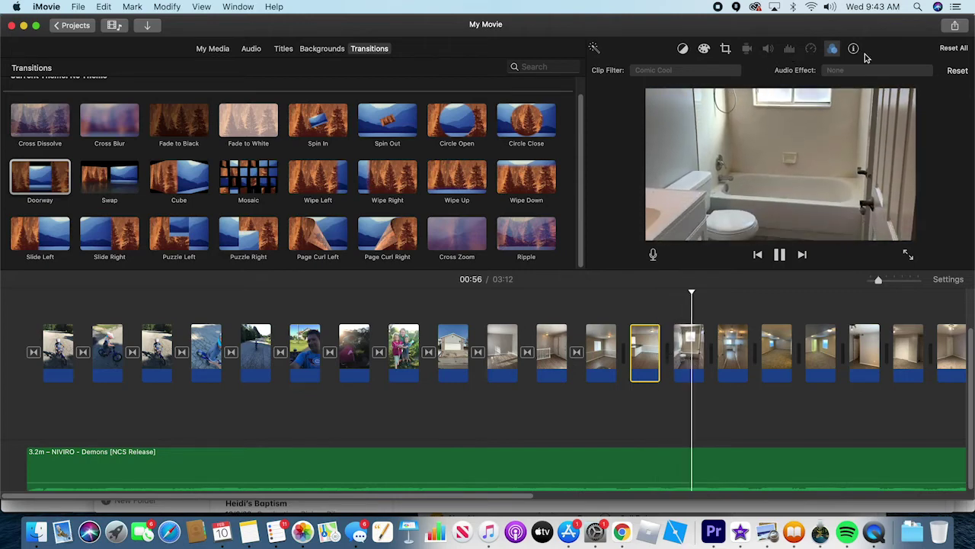
pyautogui.press('space')
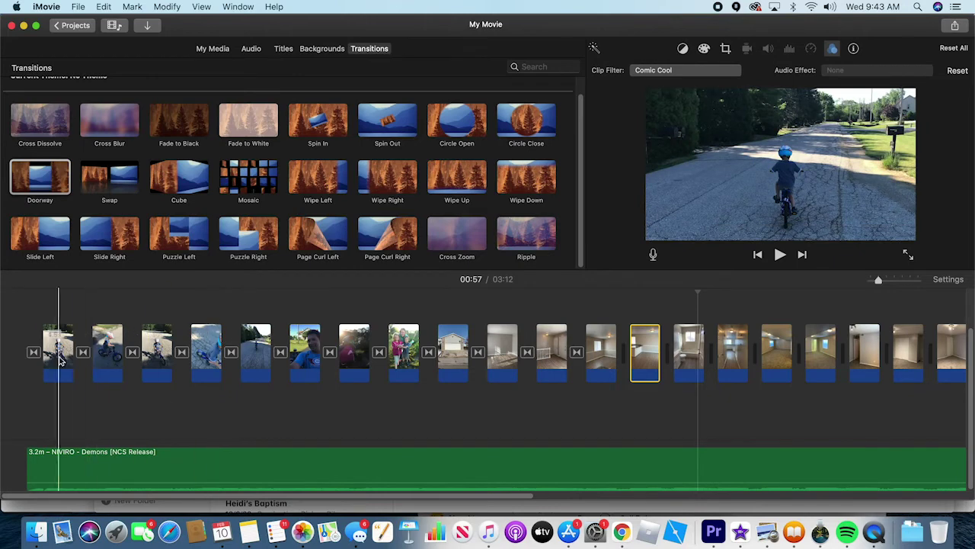
# Browse the title styles and preview several, including Reveal, Prism and Reveal Lower Third
pyautogui.click(288, 49)
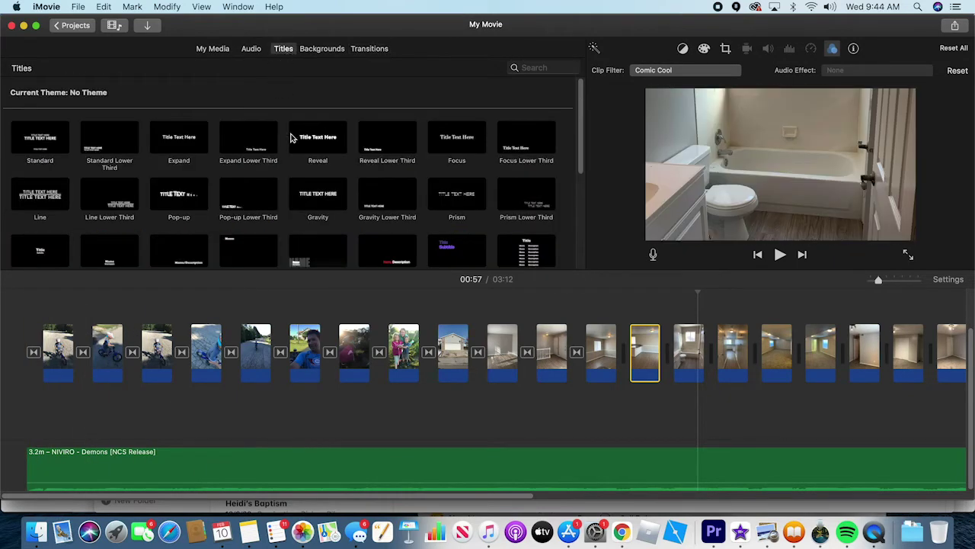
pyautogui.click(321, 143)
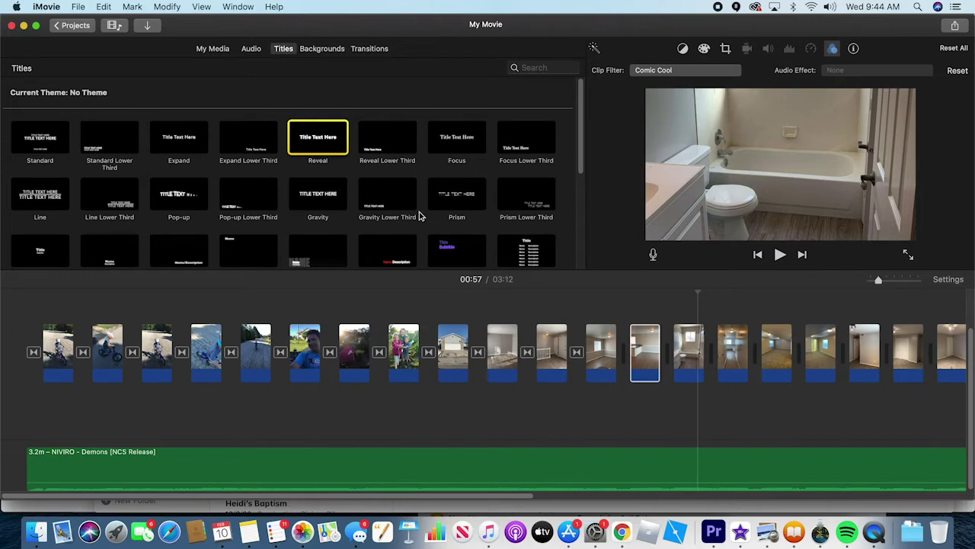
pyautogui.click(538, 254)
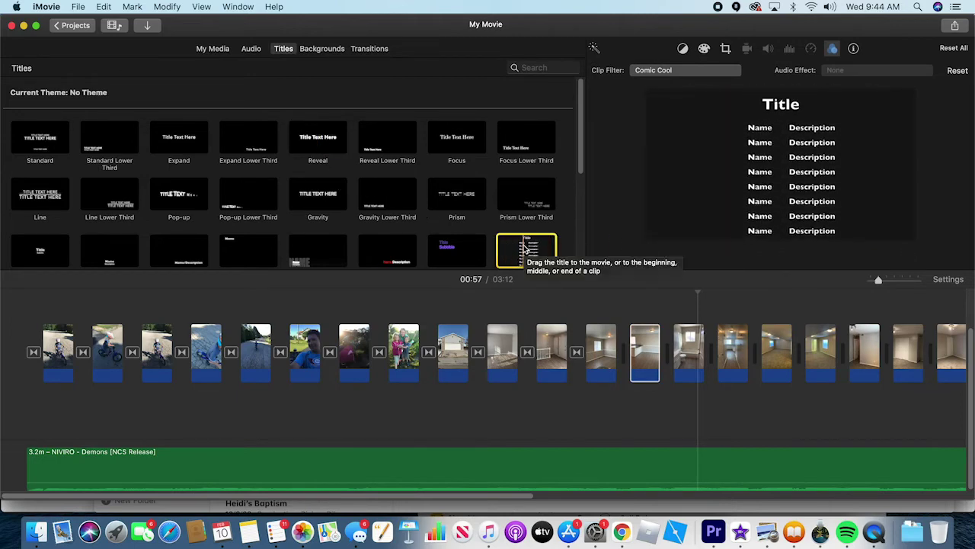
pyautogui.click(457, 204)
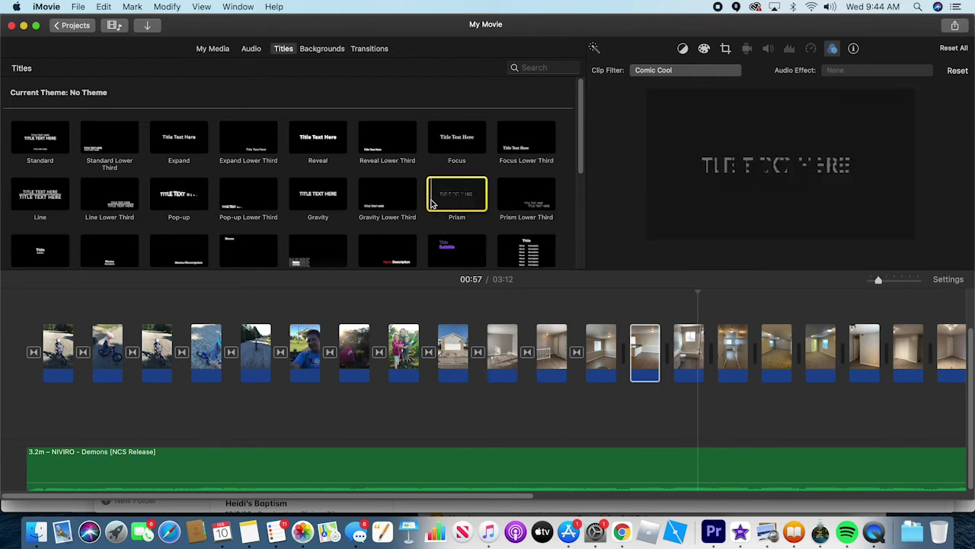
pyautogui.click(368, 152)
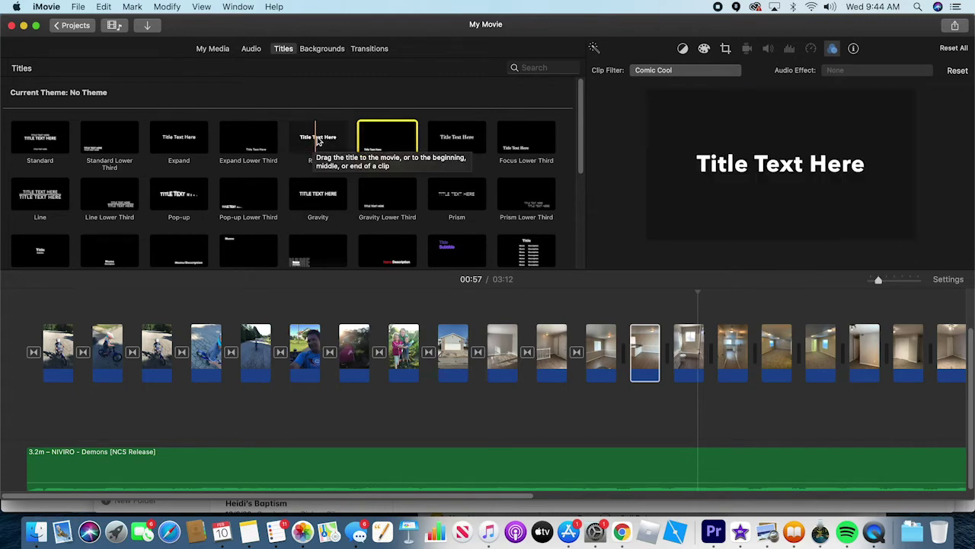
# Add a Reveal title before the first photo and set its text to "Family Fun 2017"
pyautogui.moveTo(310, 142); pyautogui.dragTo(47, 354)
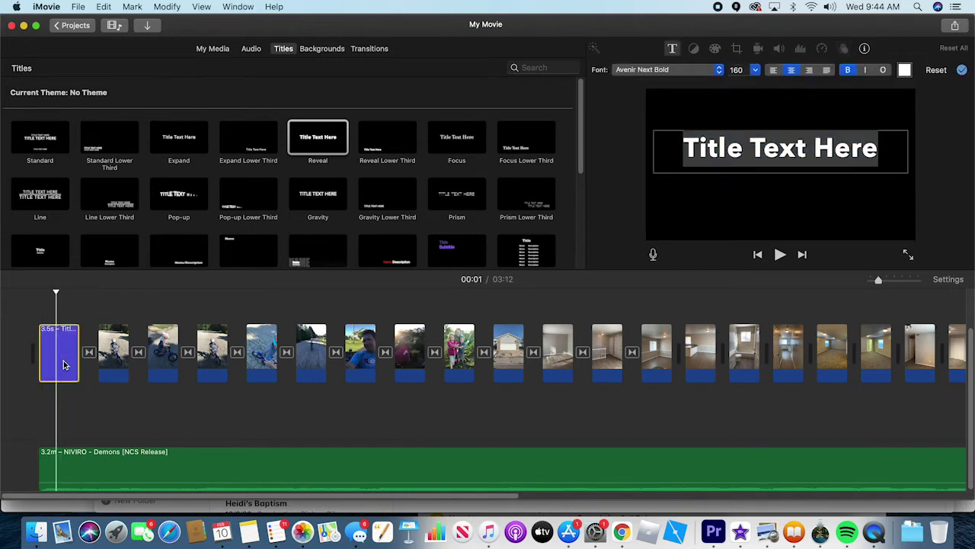
pyautogui.click(717, 160)
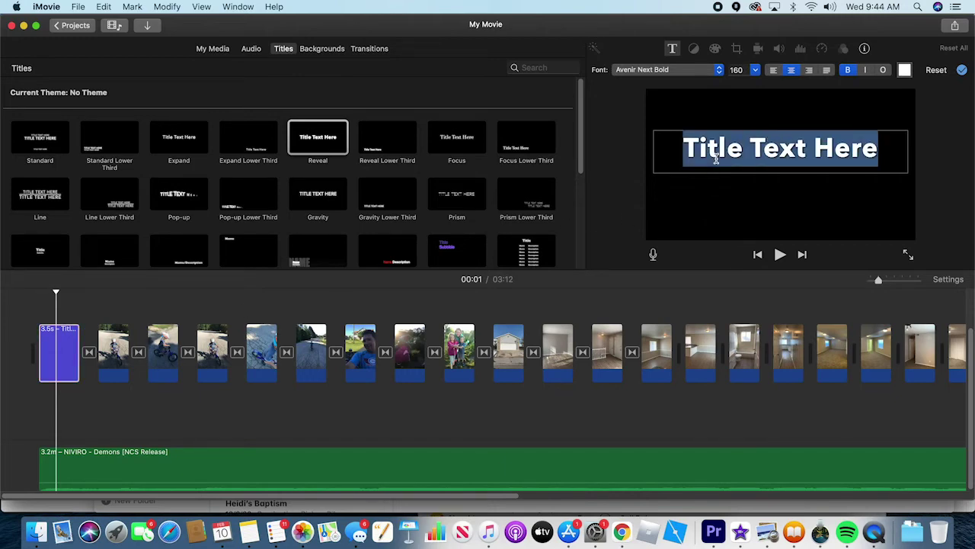
pyautogui.write('Family')
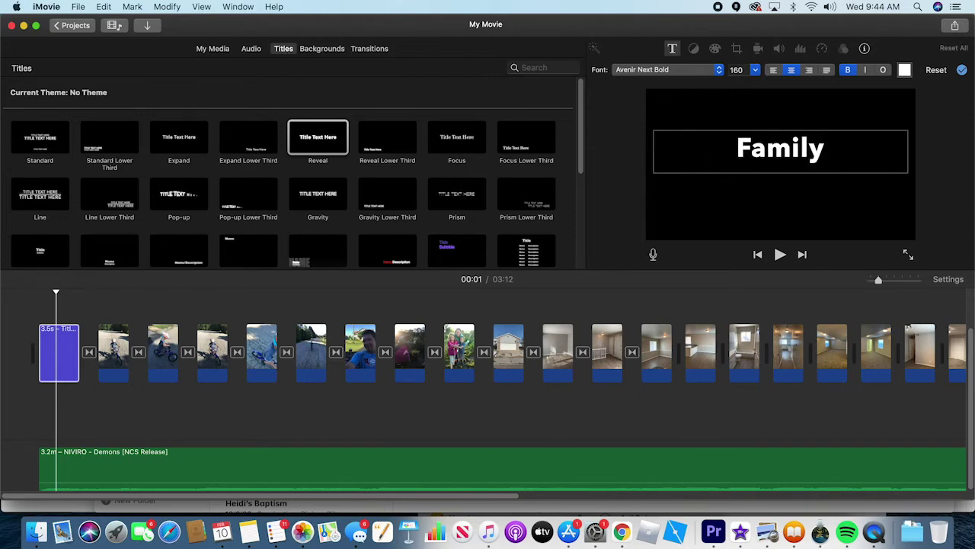
pyautogui.write(' Fun 20')
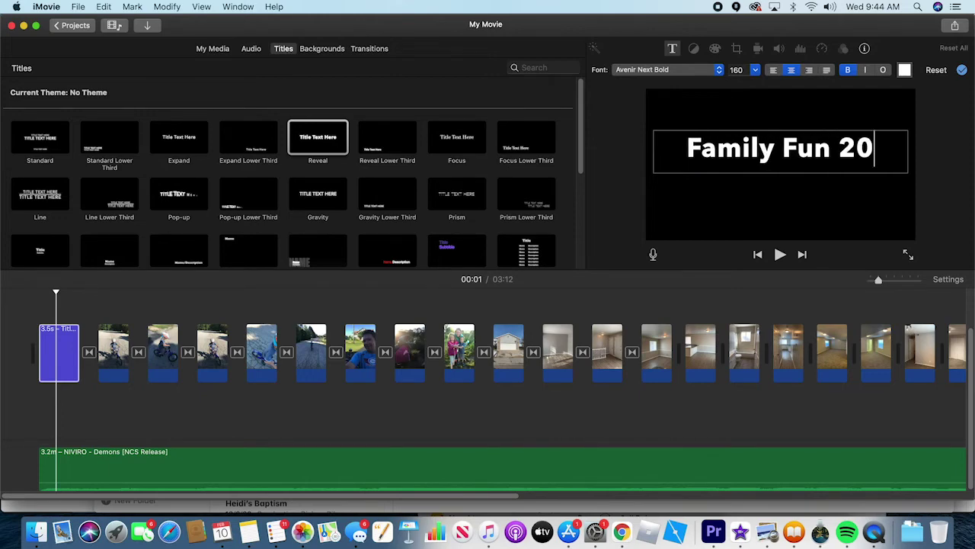
pyautogui.write('17')
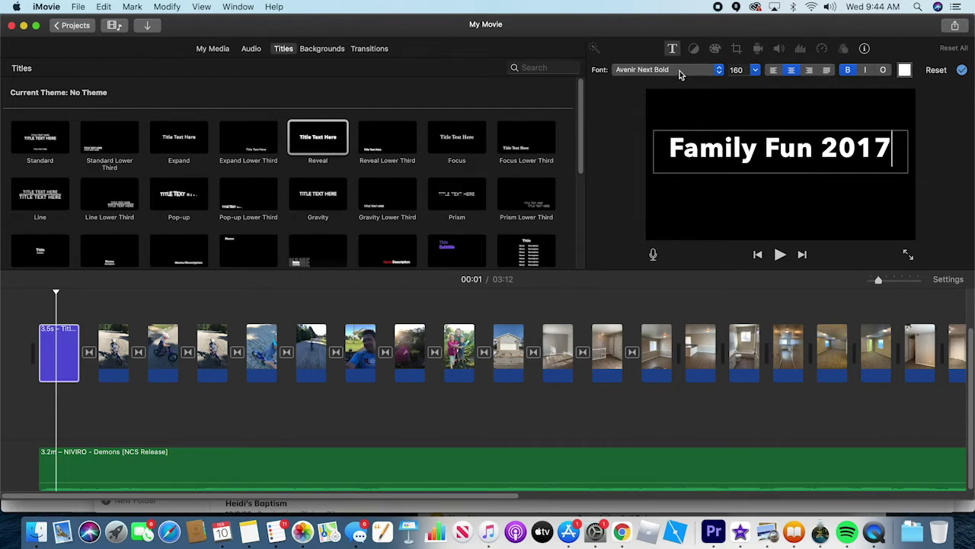
# Try Big Caslon Medium for the opening title and set its font to Avenir Next Heavy
pyautogui.click(721, 73)
pyautogui.click(720, 71)
pyautogui.click(721, 71)
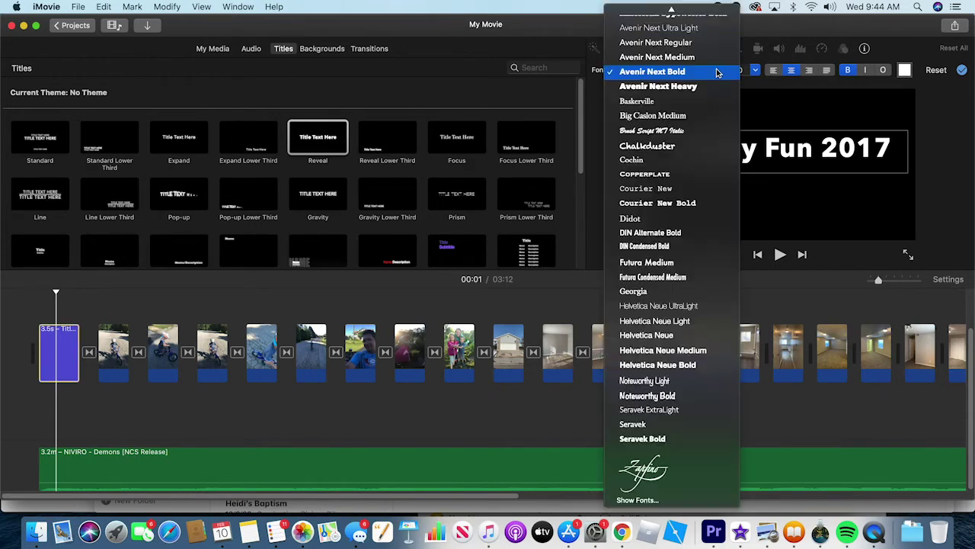
pyautogui.click(707, 88)
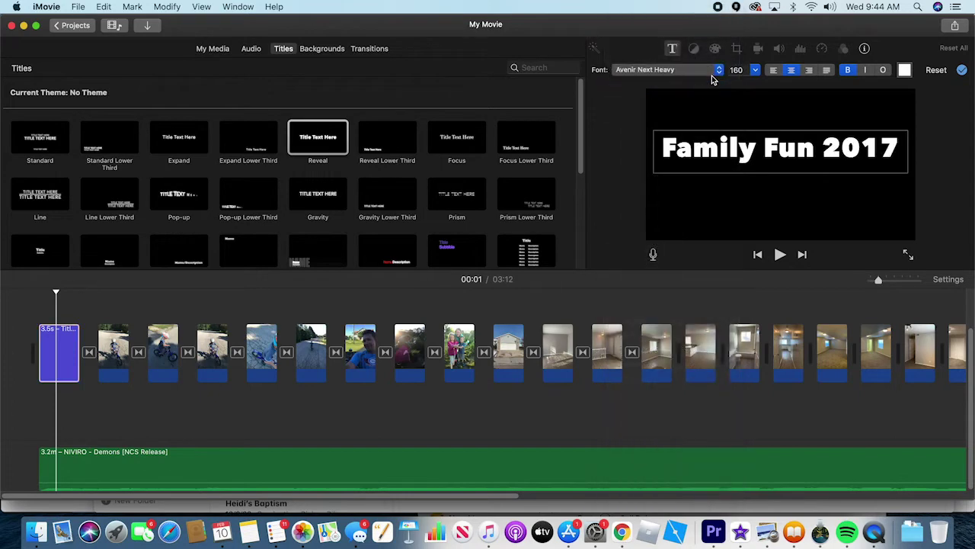
pyautogui.click(719, 75)
pyautogui.click(695, 109)
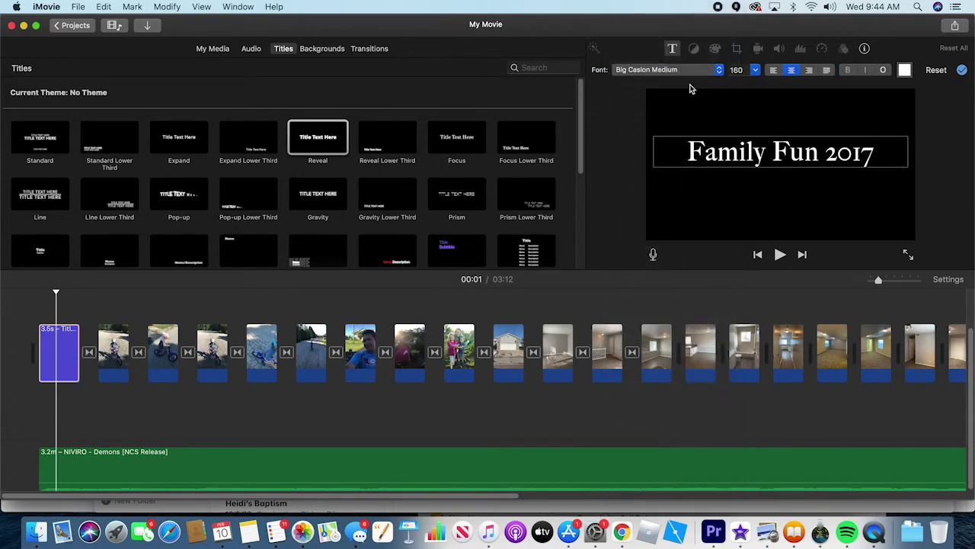
pyautogui.click(679, 69)
pyautogui.click(680, 45)
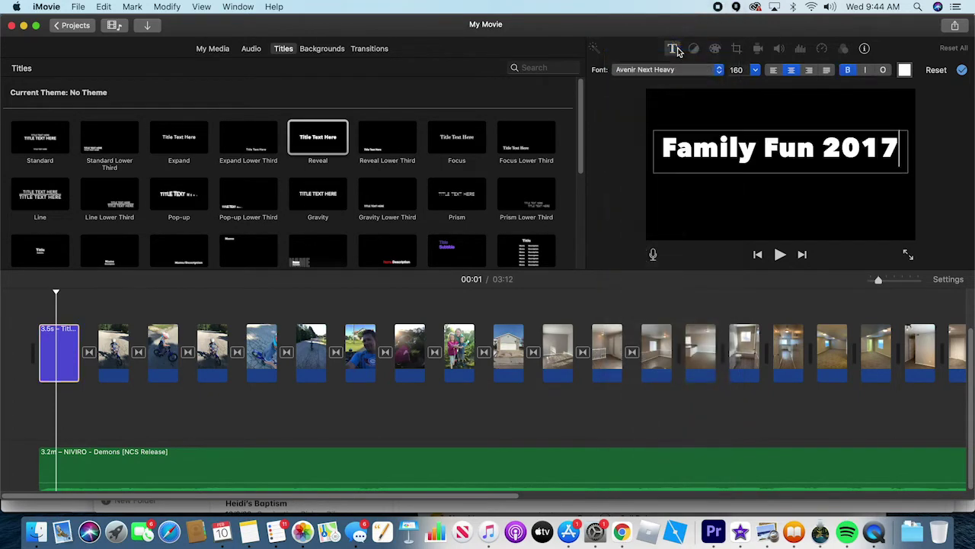
# Change the opening title's text color to yellow with the color wheel
pyautogui.click(904, 71)
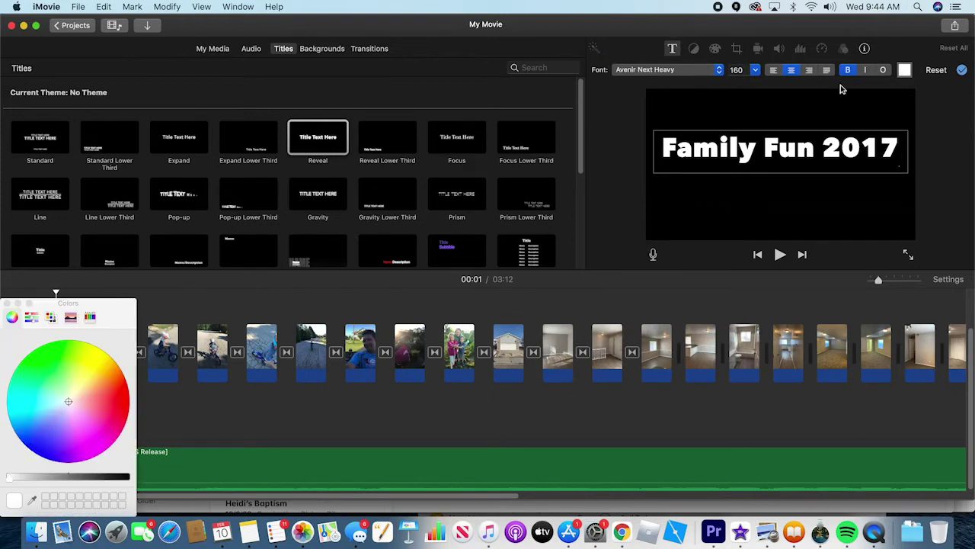
pyautogui.moveTo(67, 354); pyautogui.dragTo(114, 342)
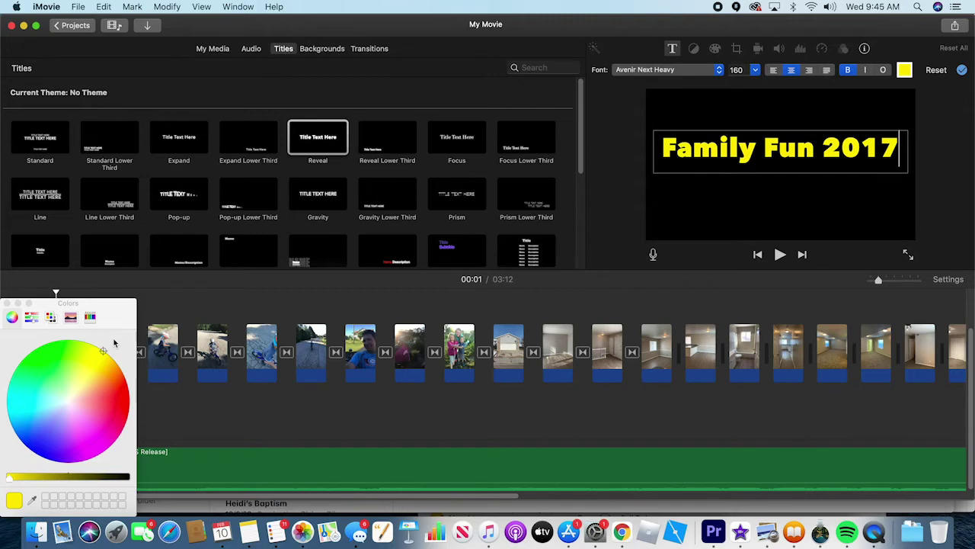
pyautogui.click(6, 303)
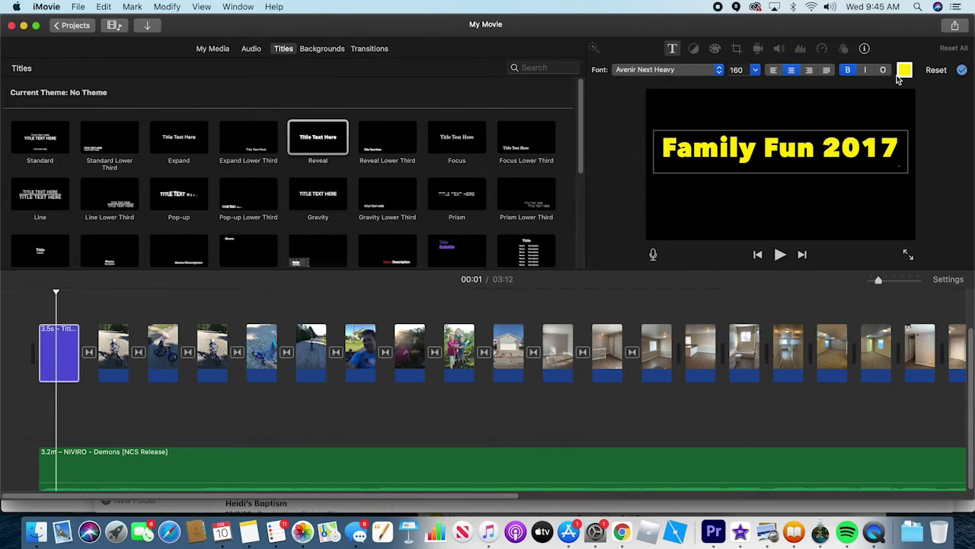
# Try left and right alignment on the opening title and return it to centre alignment
pyautogui.click(773, 69)
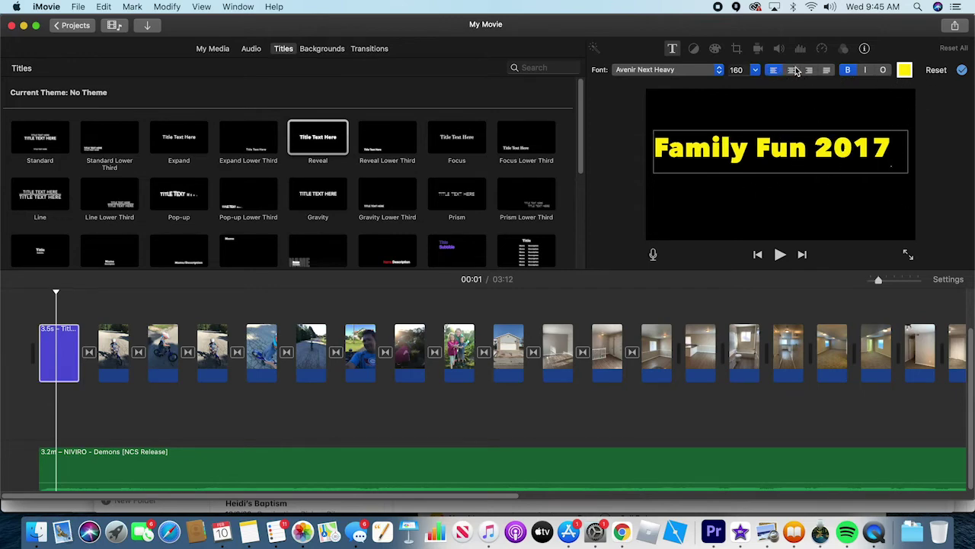
pyautogui.click(810, 70)
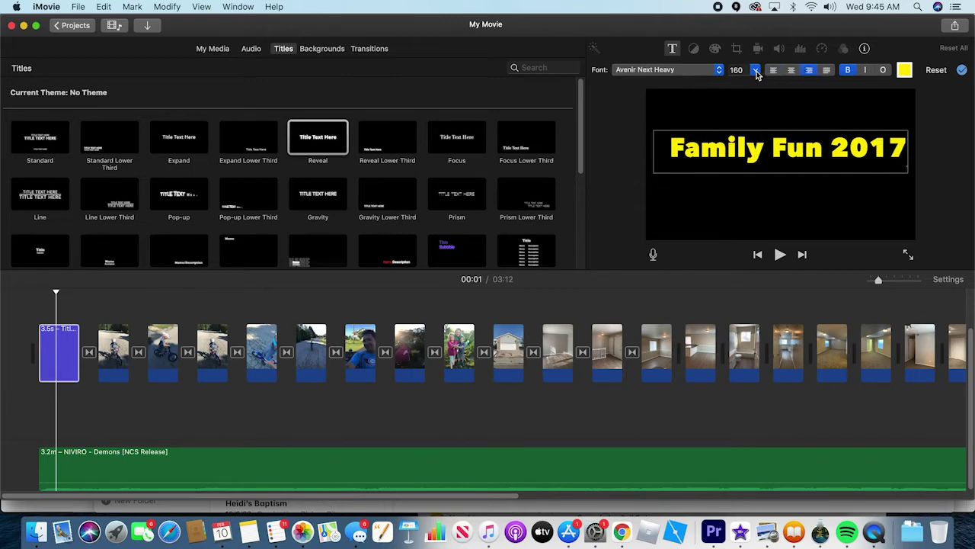
pyautogui.click(793, 70)
# Try font sizes 36 and 80 on the opening title and set the size to 146
pyautogui.click(756, 73)
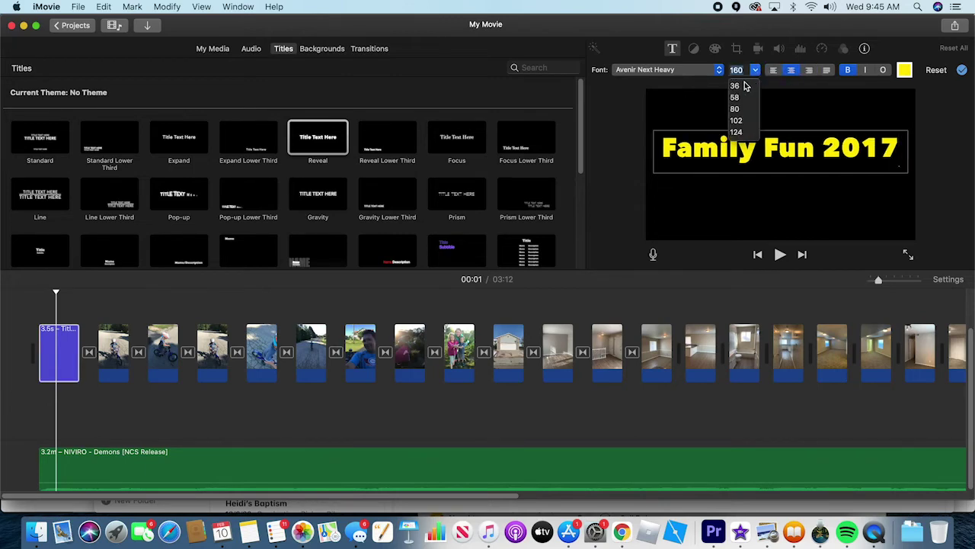
pyautogui.click(745, 87)
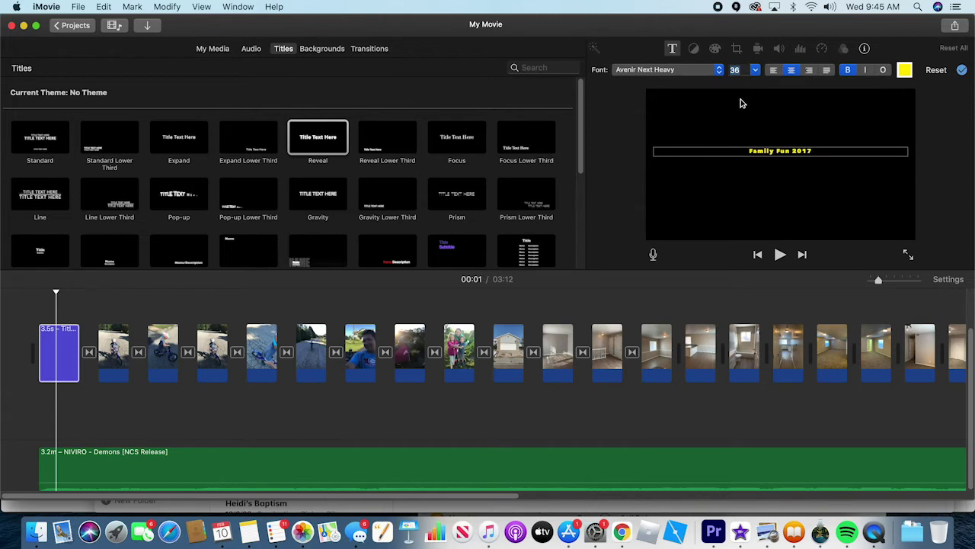
pyautogui.click(754, 73)
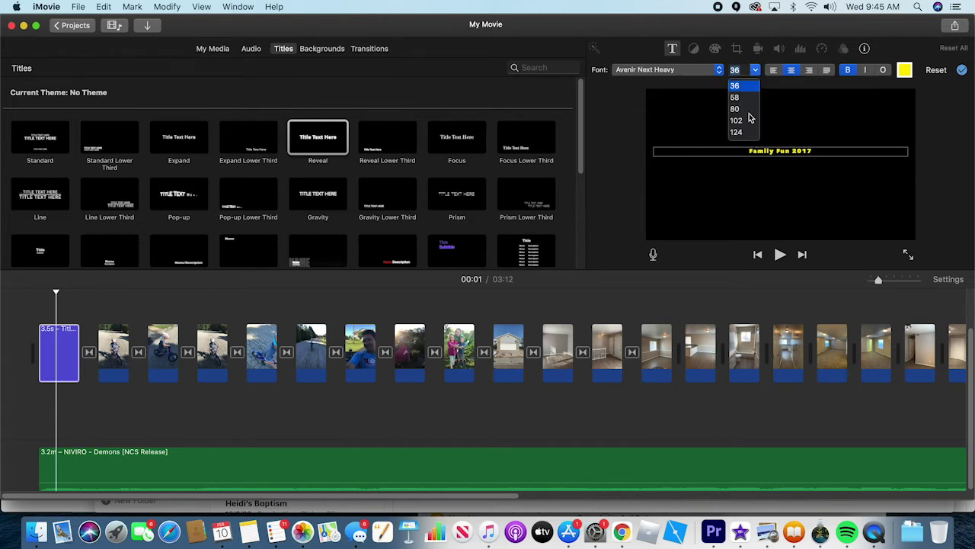
pyautogui.click(737, 109)
pyautogui.click(755, 73)
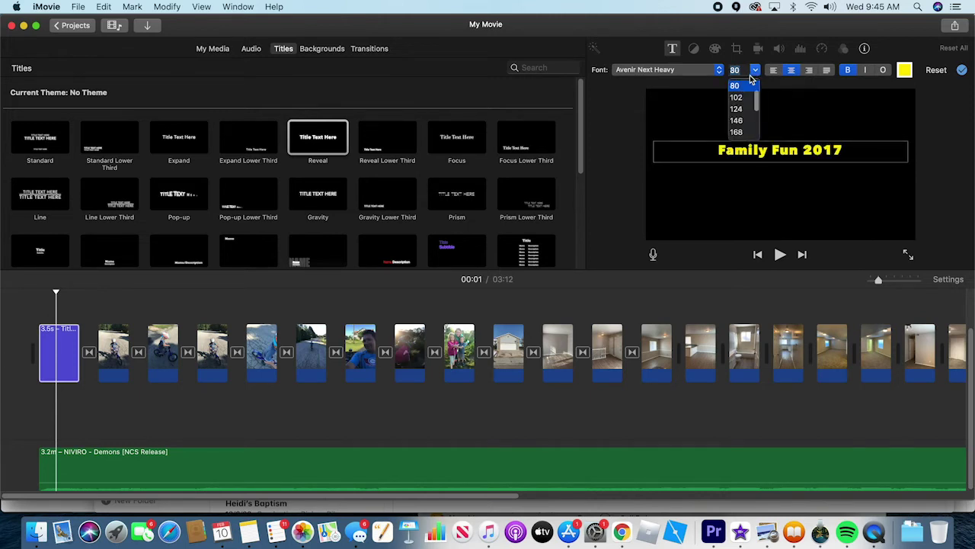
pyautogui.click(737, 121)
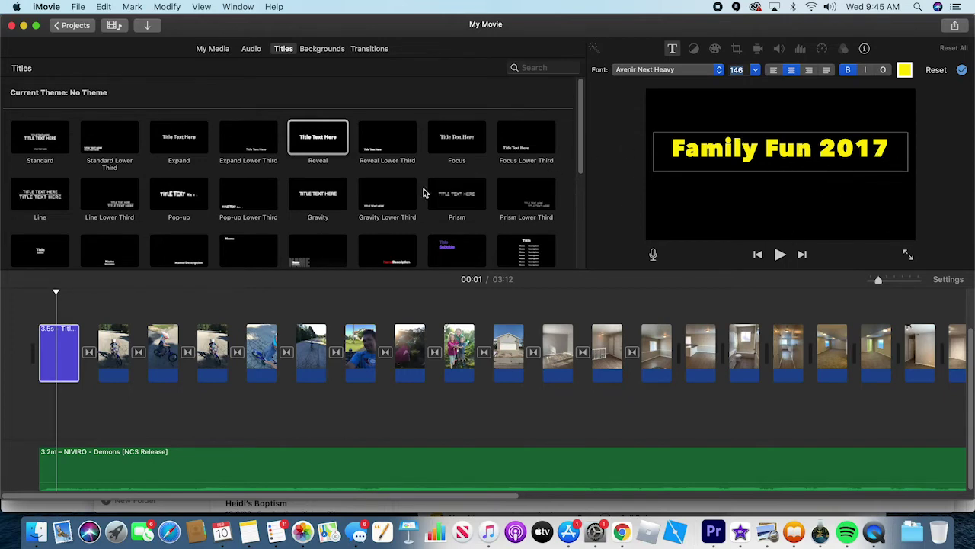
# Reapply the Reveal style to the opening title and enter "Family Fun 2017" as its text again
pyautogui.doubleClick(330, 140)
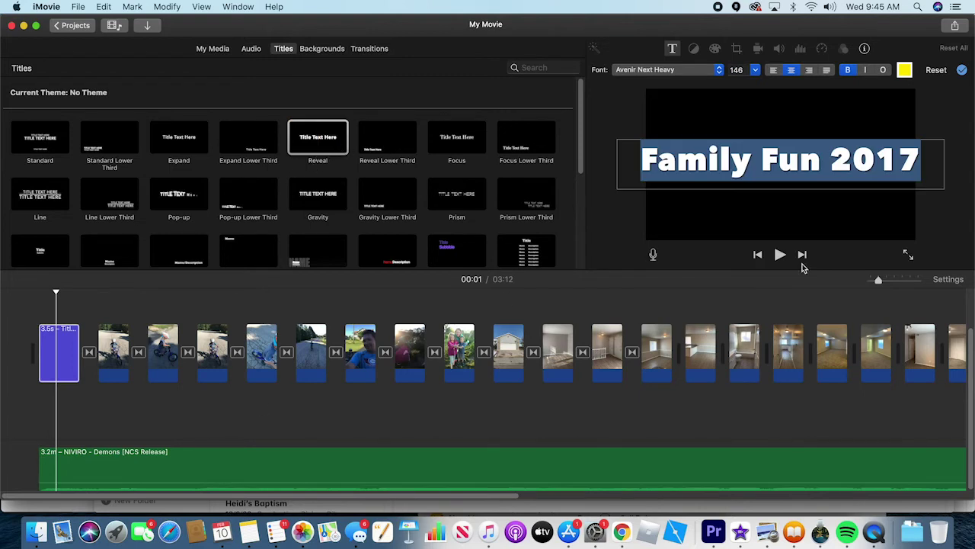
pyautogui.click(798, 222)
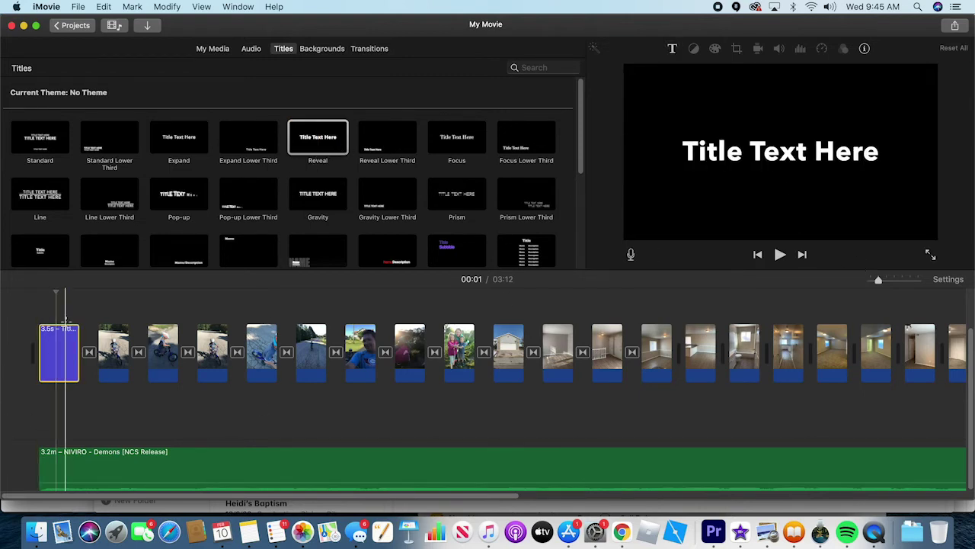
pyautogui.click(63, 301)
pyautogui.click(66, 358)
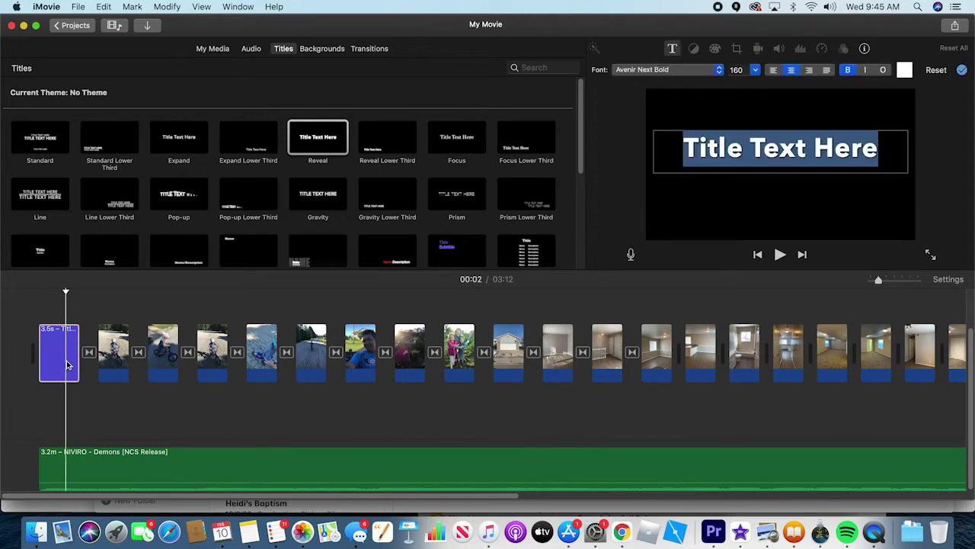
pyautogui.write('Family')
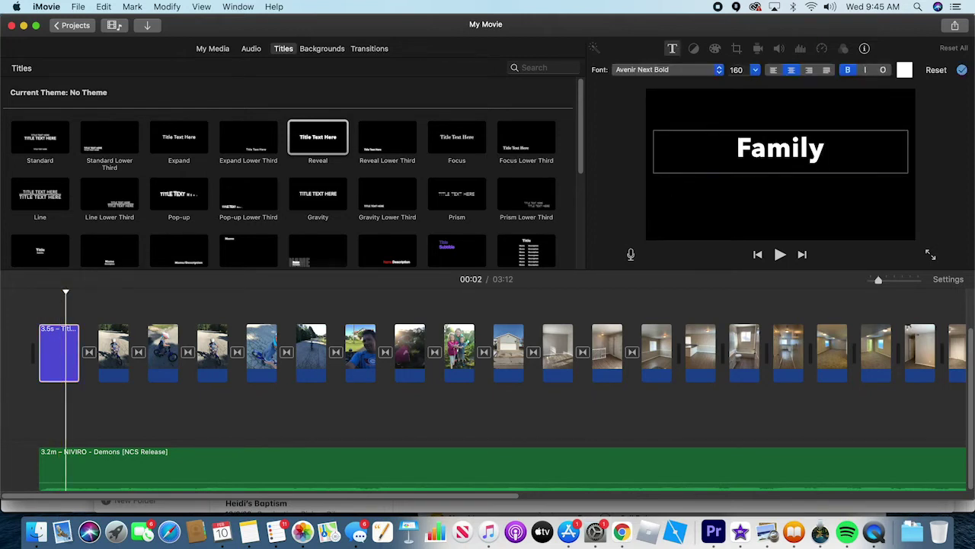
pyautogui.write(' Fun')
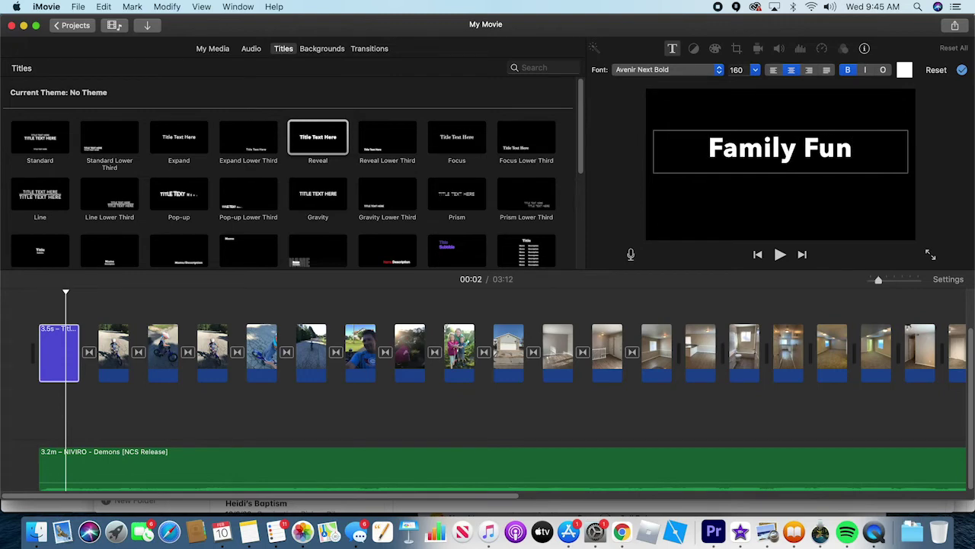
pyautogui.write(' 2017')
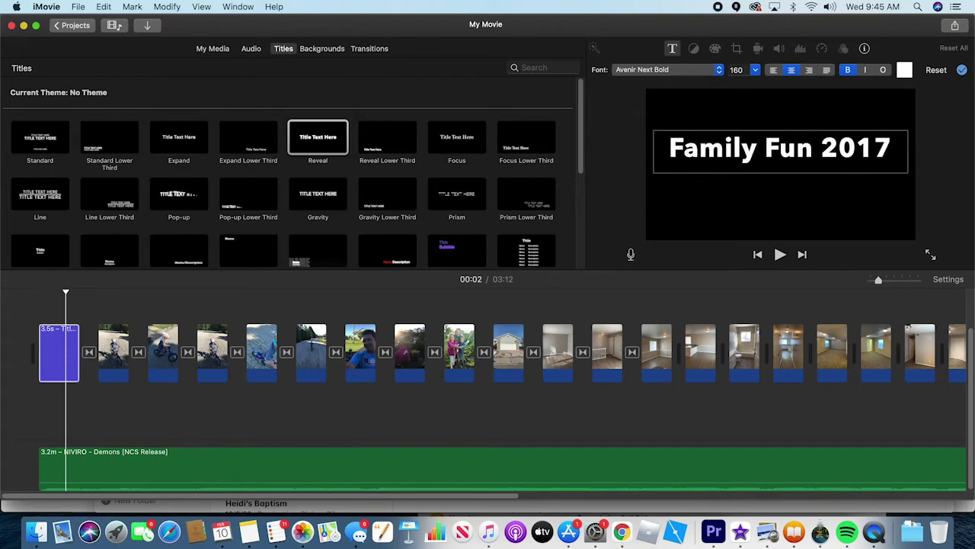
pyautogui.click(746, 204)
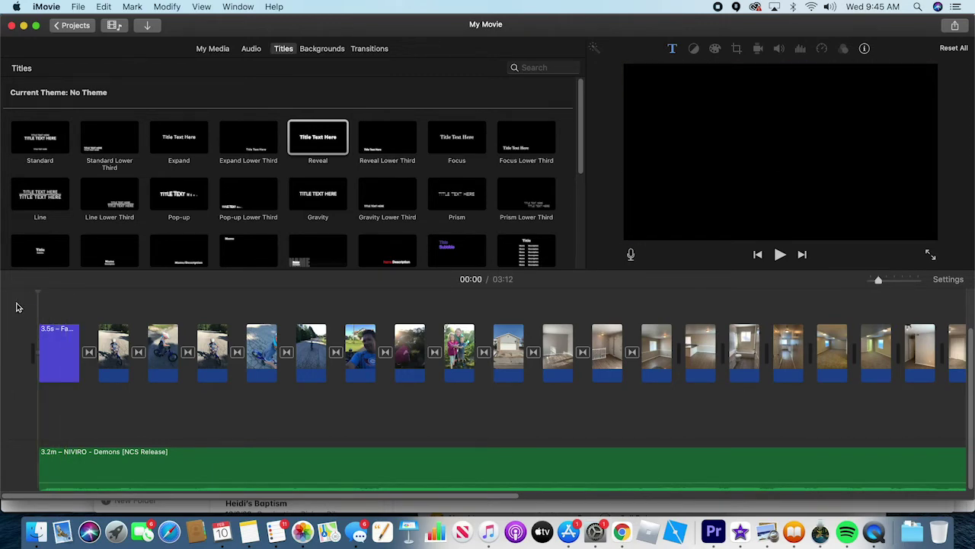
# Play the slideshow from the beginning through the opening title and into the first photo
pyautogui.press('space')
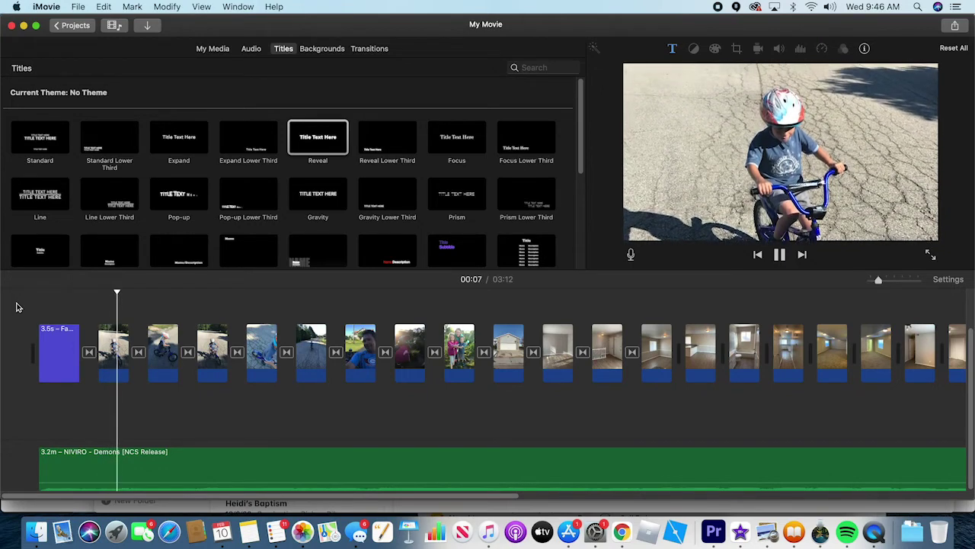
pyautogui.click(24, 392)
pyautogui.click(48, 345)
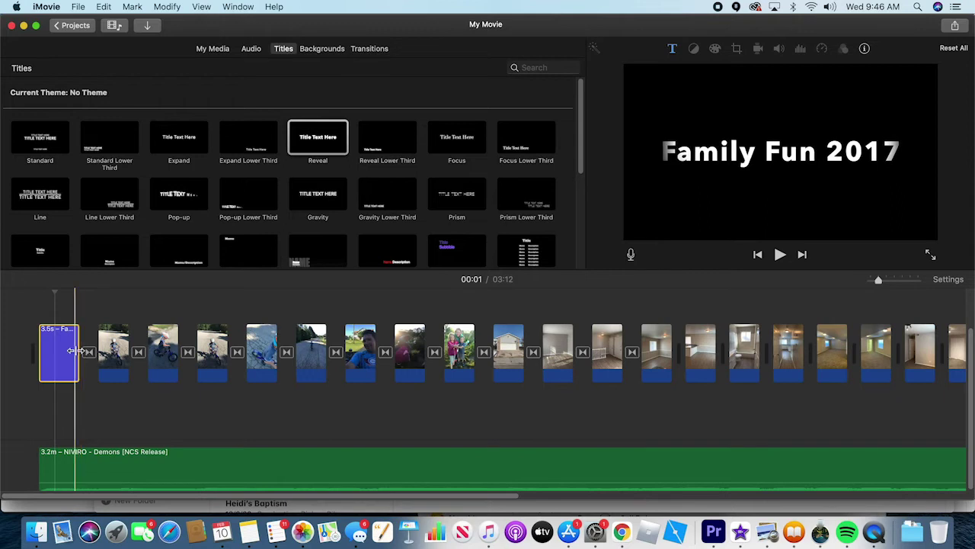
# Extend the opening title's duration to 11.3 s and play it from the start
pyautogui.moveTo(74, 350); pyautogui.dragTo(114, 351)
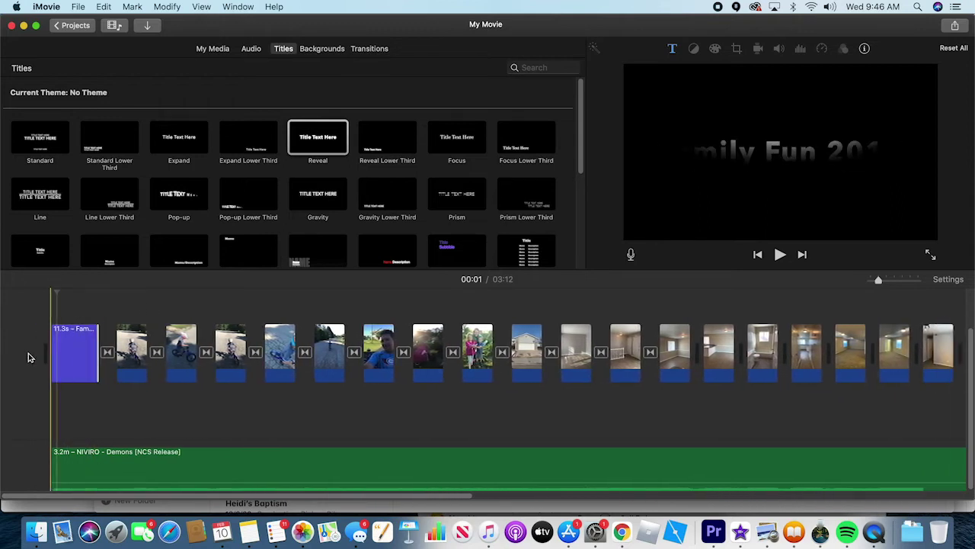
pyautogui.press('space')
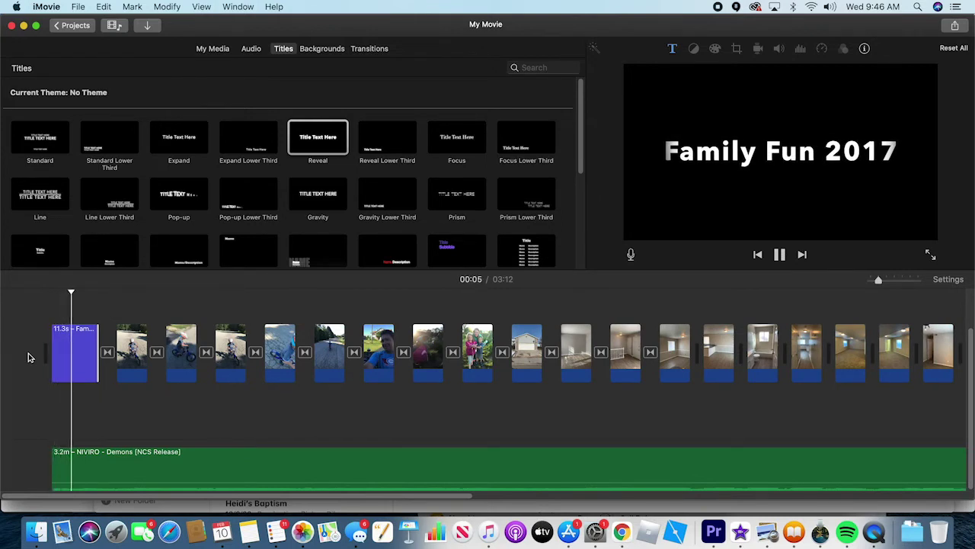
pyautogui.press('space')
# Overlay a Reveal Lower Third title on the start of the second bike photo and select it for editing
pyautogui.click(135, 315)
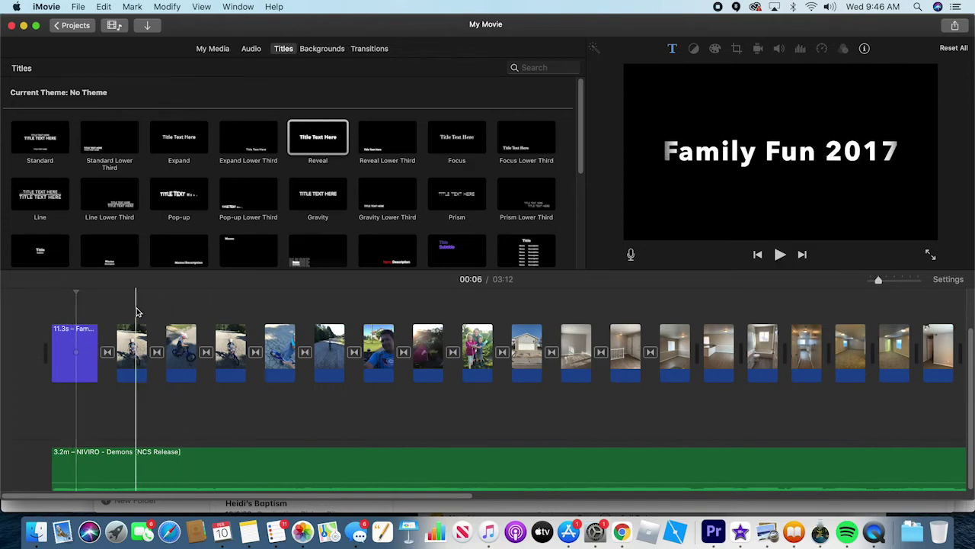
pyautogui.click(179, 309)
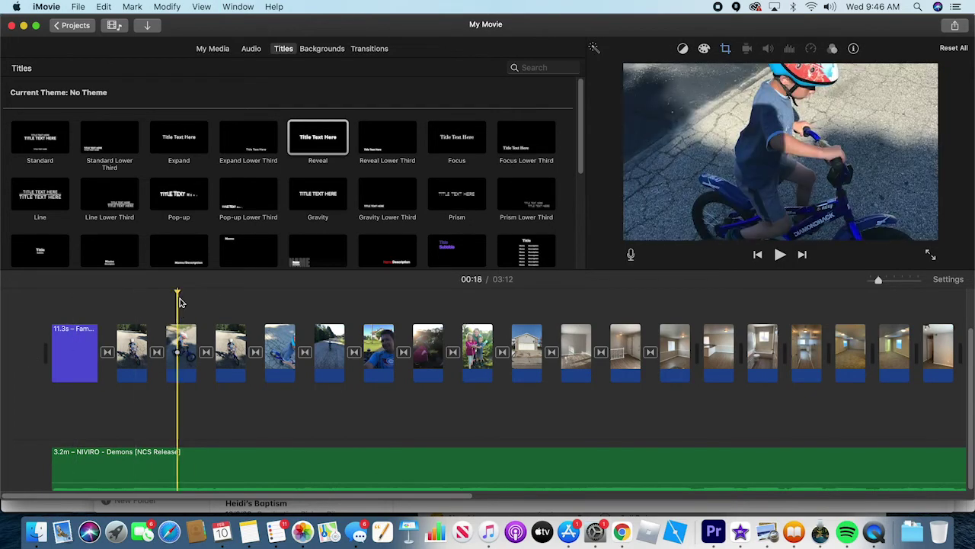
pyautogui.click(183, 305)
pyautogui.press('Right')
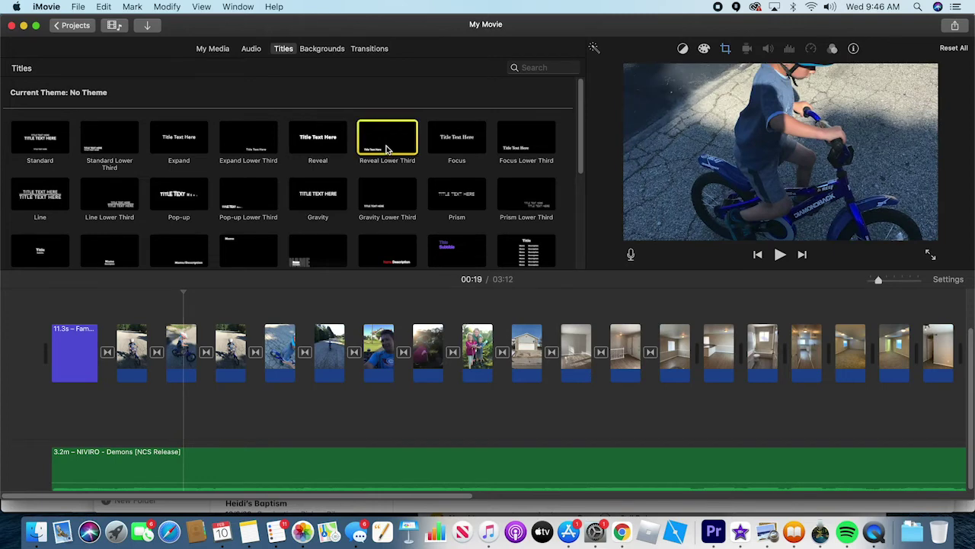
pyautogui.moveTo(221, 288); pyautogui.dragTo(162, 339)
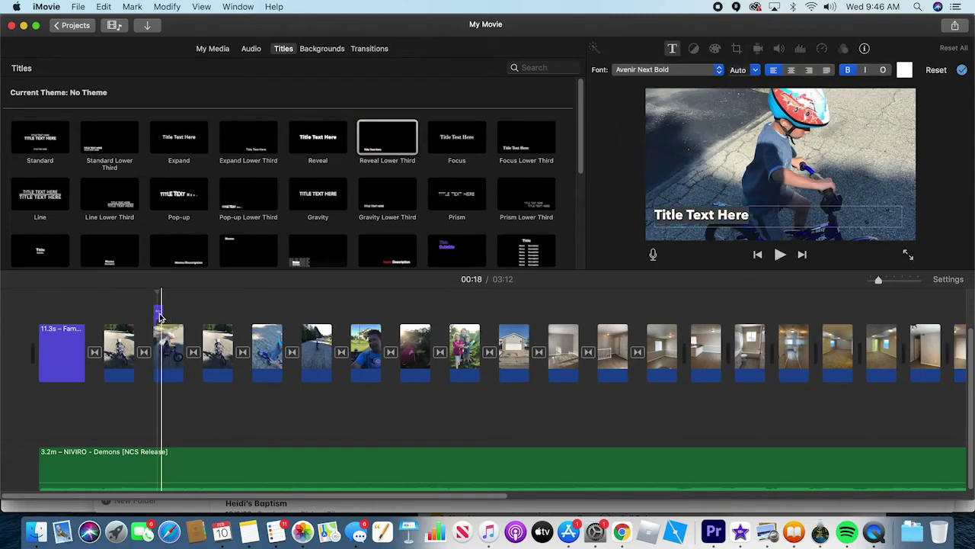
pyautogui.click(159, 313)
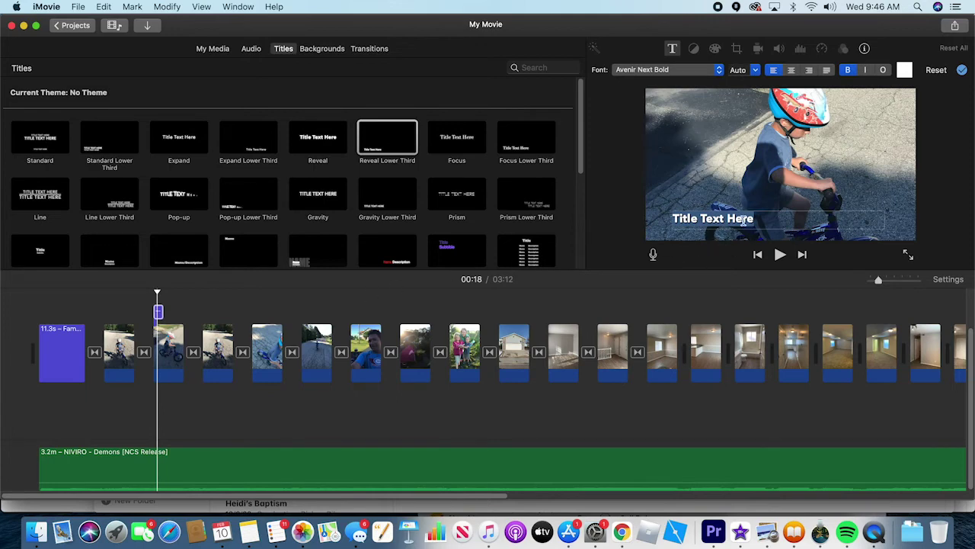
# Caption the second bike photo with the child's name followed by "Rides Bike", extend the title to 2.2 s and play it
pyautogui.click(743, 219)
pyautogui.write('Chase Rides Bike')
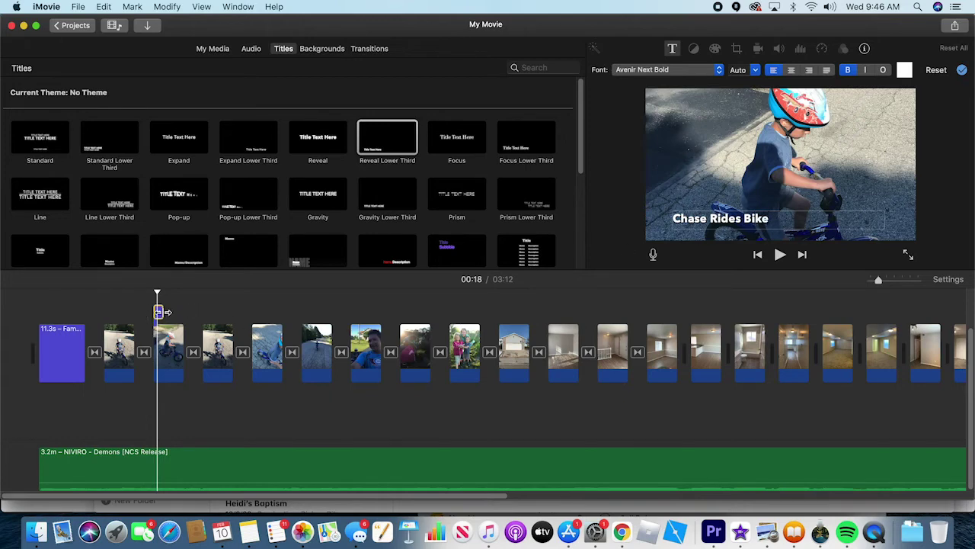
pyautogui.moveTo(157, 312); pyautogui.dragTo(176, 312)
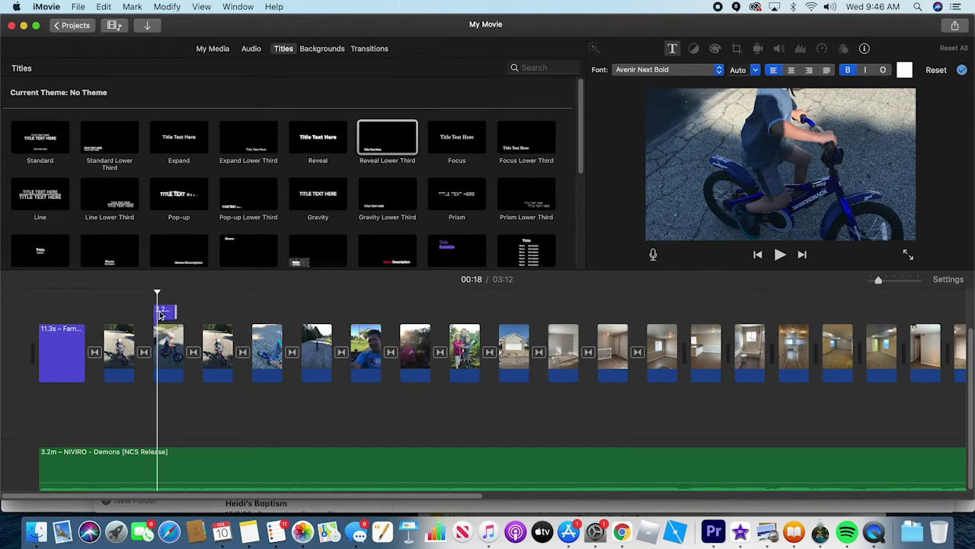
pyautogui.click(125, 310)
pyautogui.press('space')
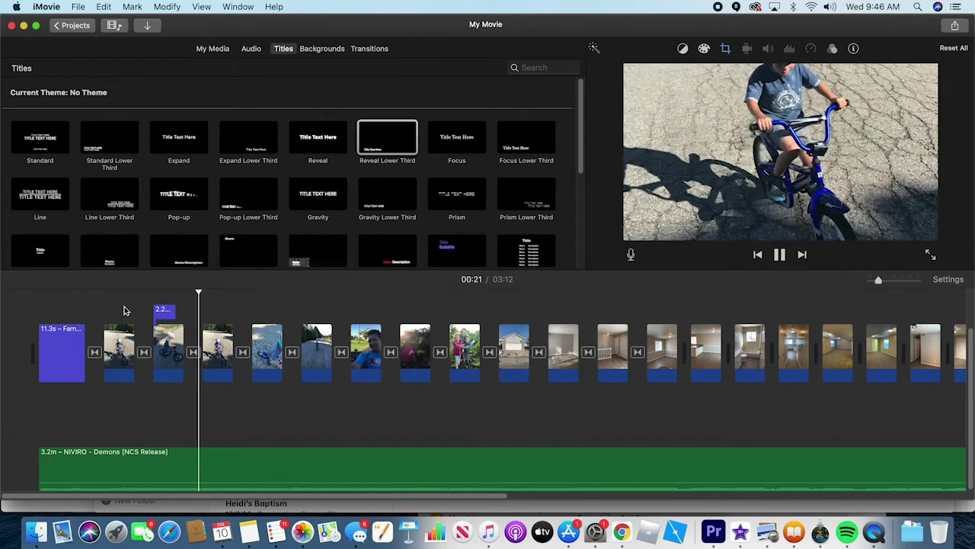
pyautogui.press('space')
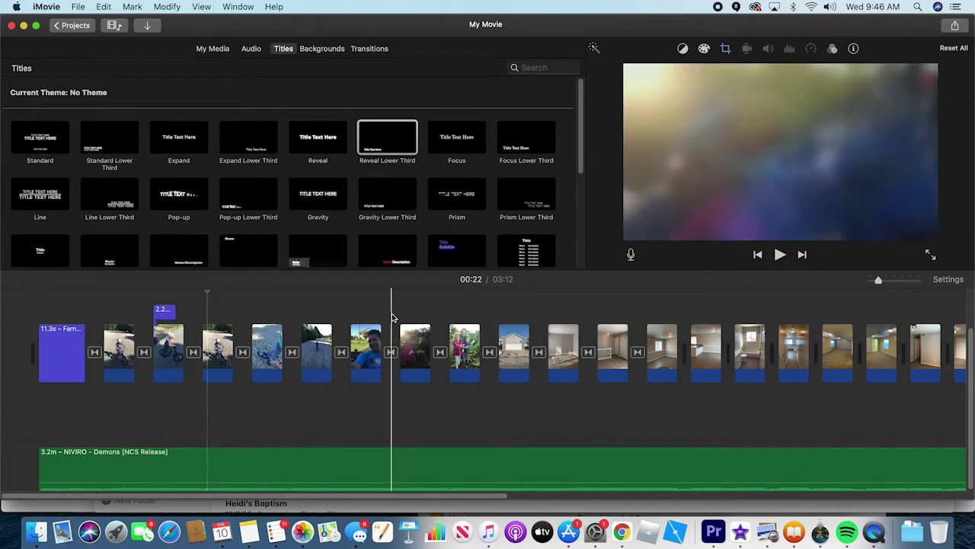
# Switch to Notes, highlight the "Finishing touches." item in the video outline and return to iMovie
pyautogui.press('super+Tab')
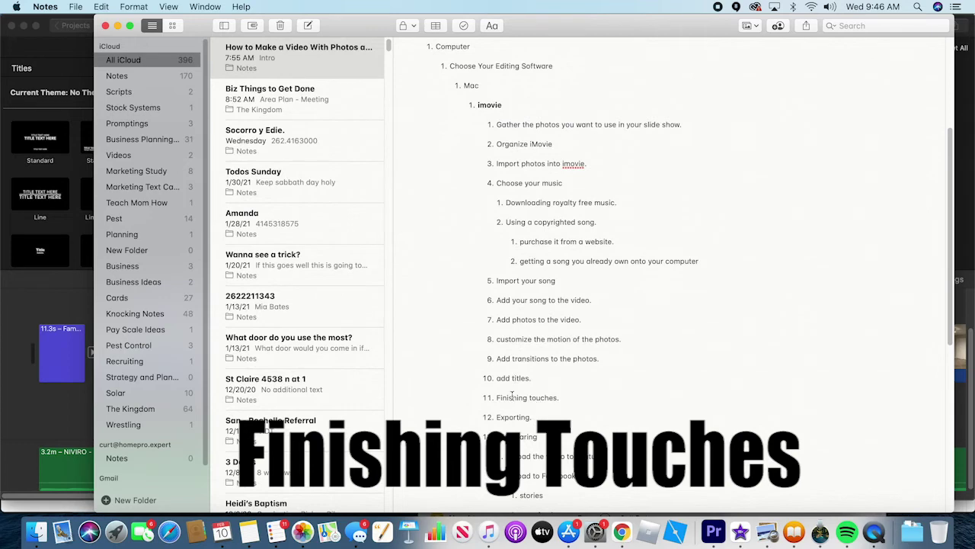
pyautogui.moveTo(497, 397); pyautogui.dragTo(593, 403)
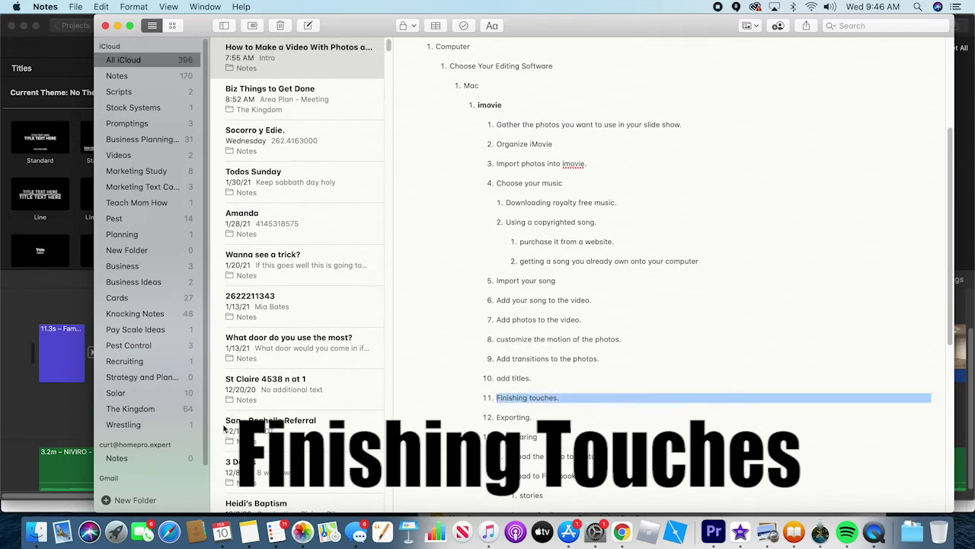
pyautogui.click(58, 421)
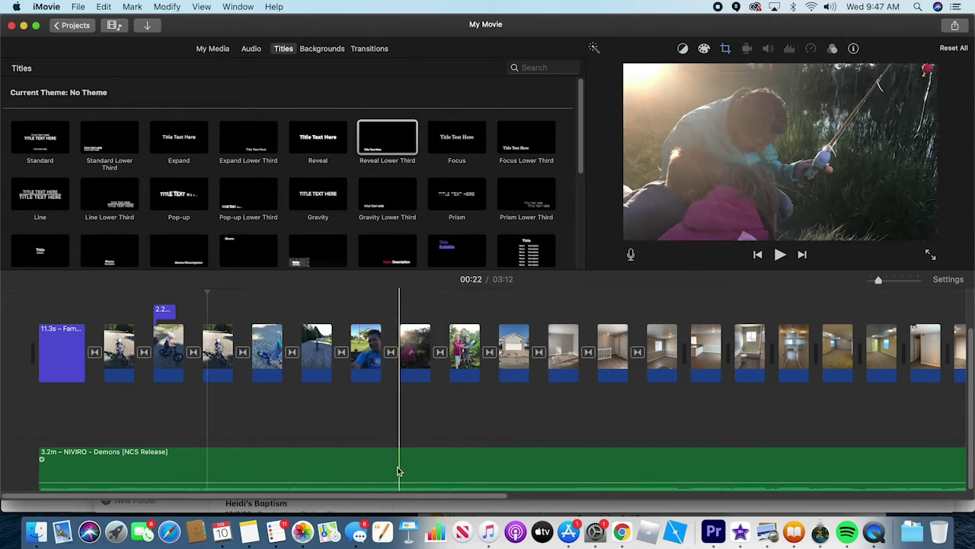
# Raise the volume of the background music clip and play the slideshow's opening section to hear it
pyautogui.click(399, 468)
pyautogui.moveTo(445, 477); pyautogui.dragTo(444, 460)
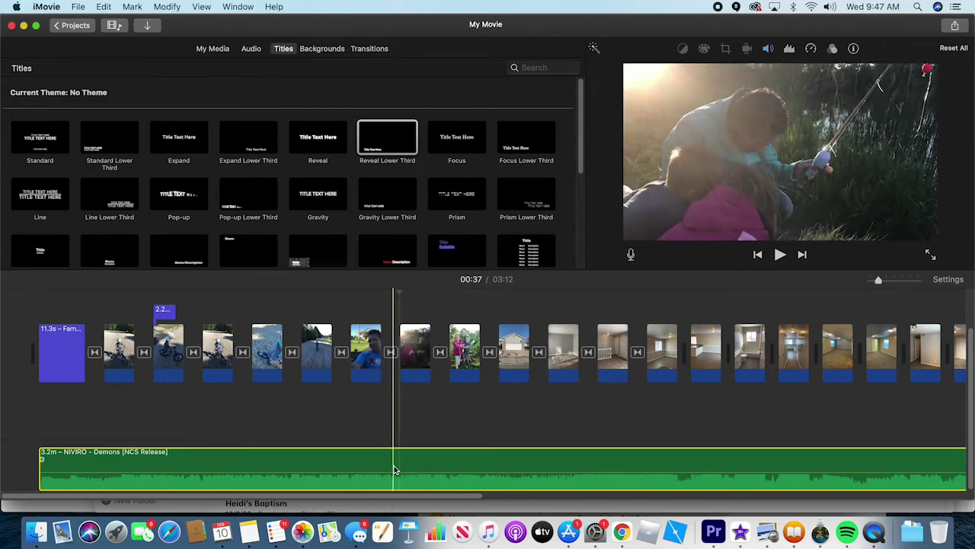
pyautogui.moveTo(390, 477)
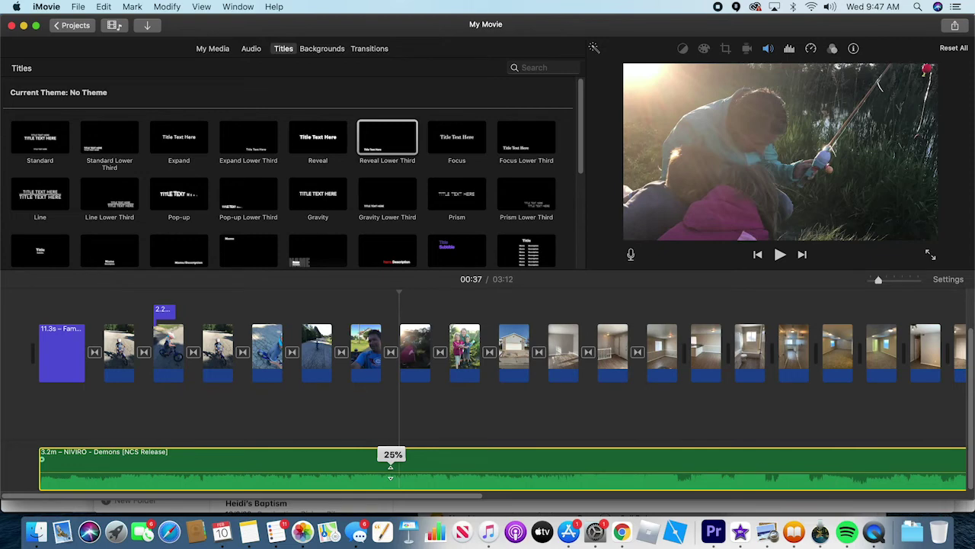
pyautogui.moveTo(390, 465); pyautogui.dragTo(394, 456)
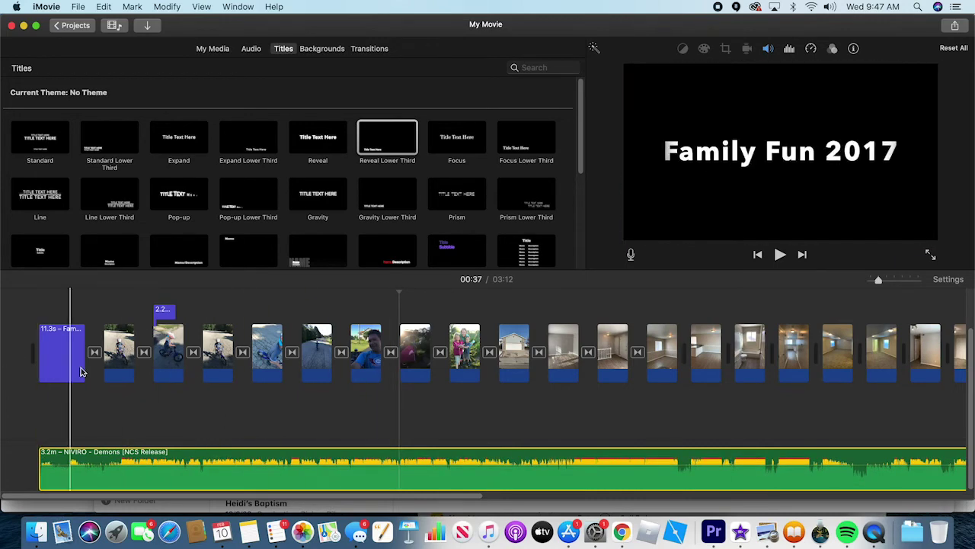
pyautogui.press('space')
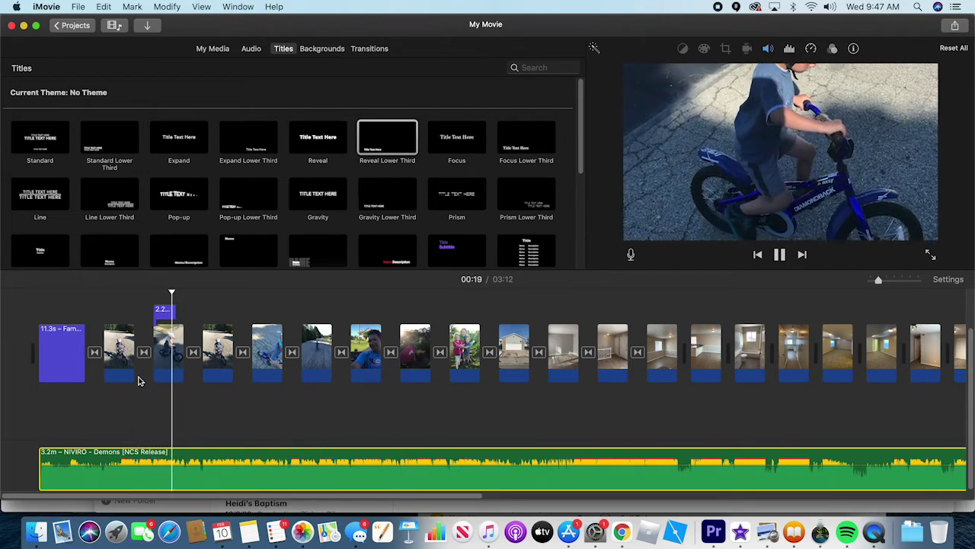
pyautogui.press('space')
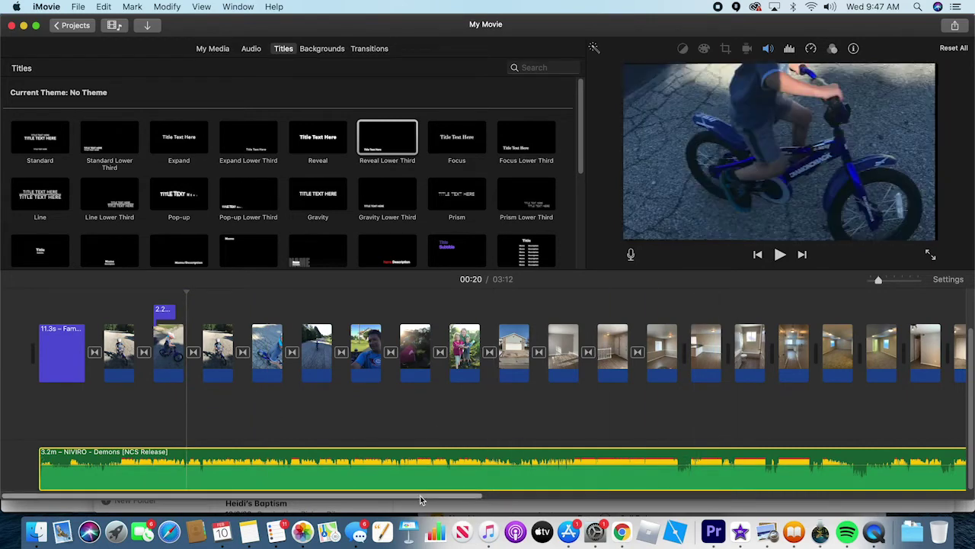
# Add a Cross Dissolve transition after the last photo and play through the ending
pyautogui.moveTo(420, 495); pyautogui.dragTo(855, 539)
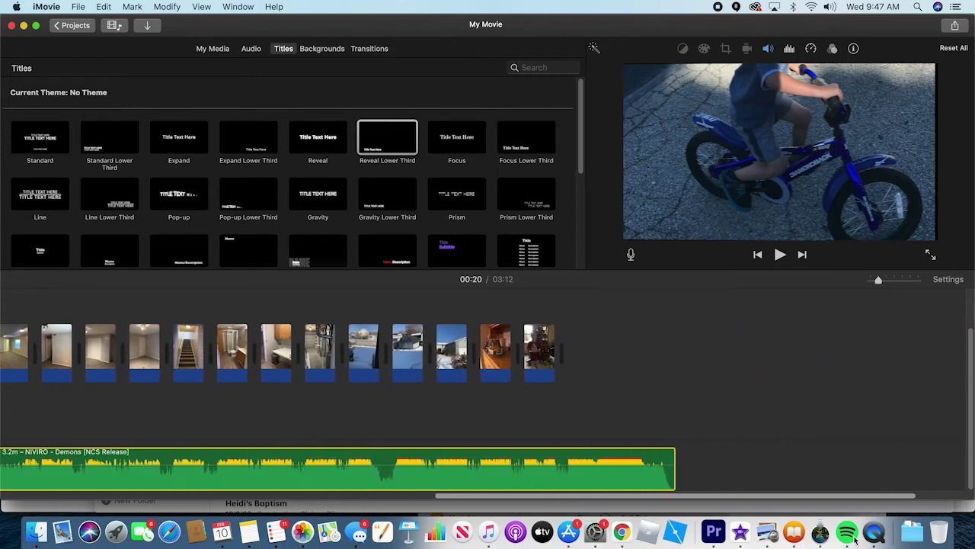
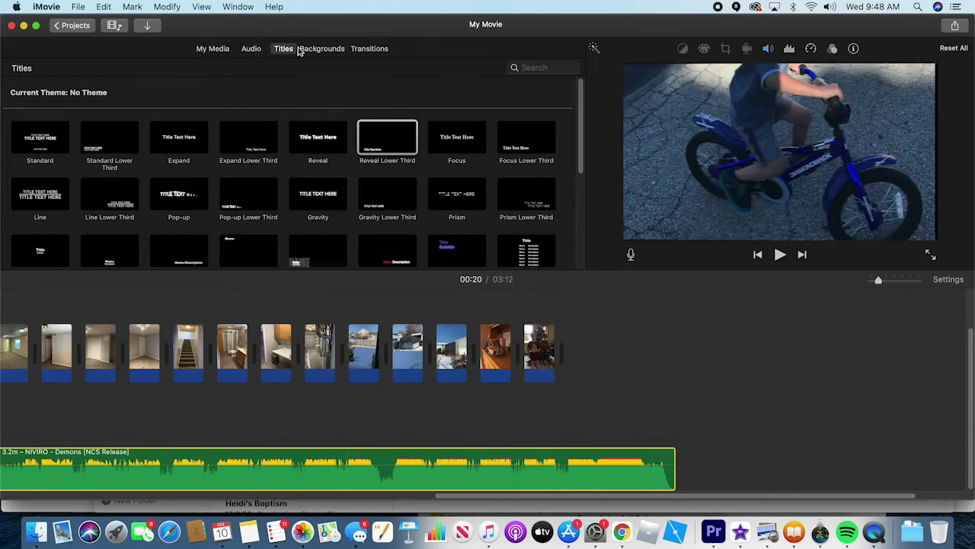
pyautogui.click(371, 48)
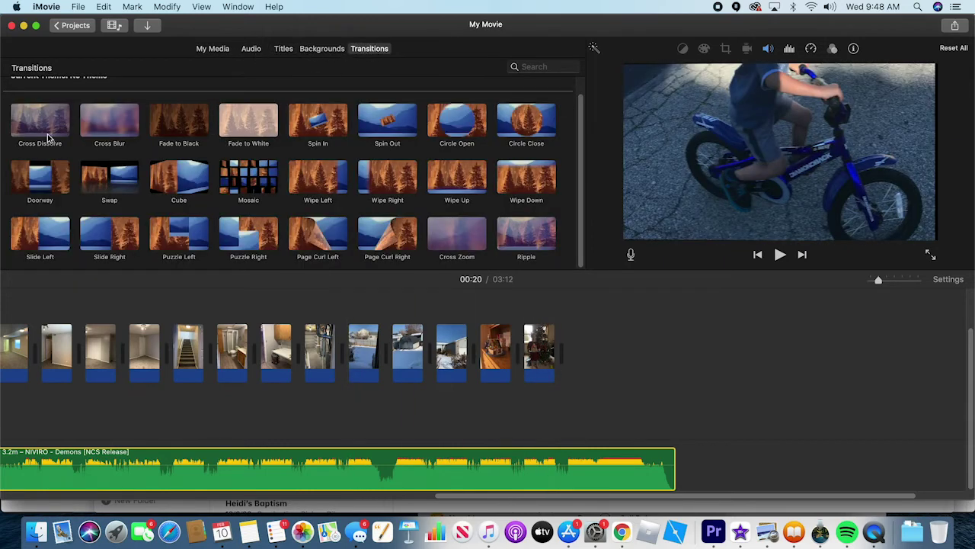
pyautogui.moveTo(47, 137); pyautogui.dragTo(564, 360)
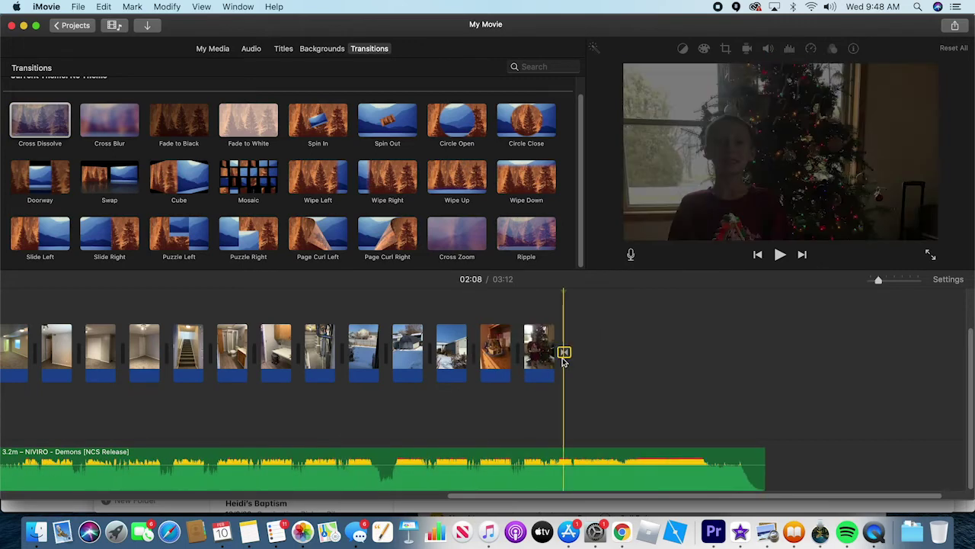
pyautogui.click(521, 344)
pyautogui.press('space')
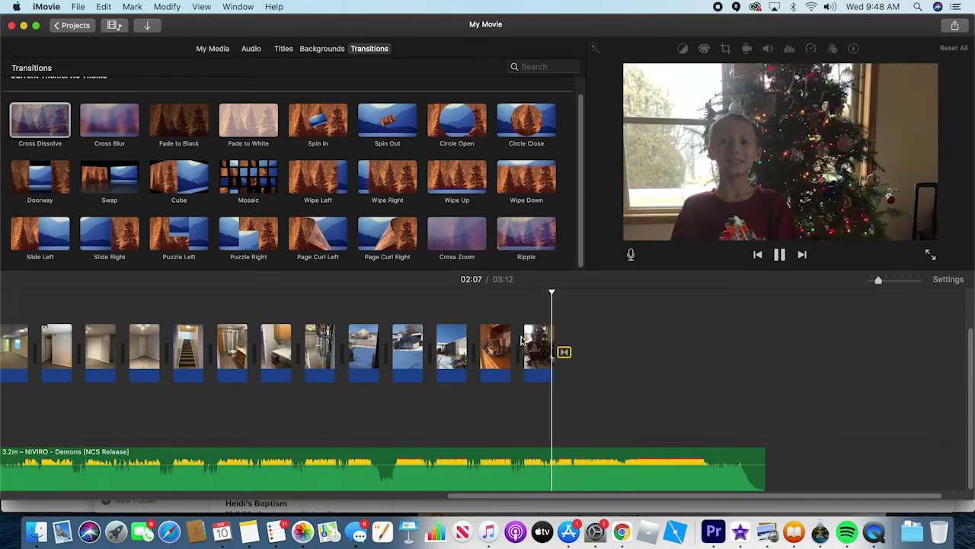
pyautogui.press('space')
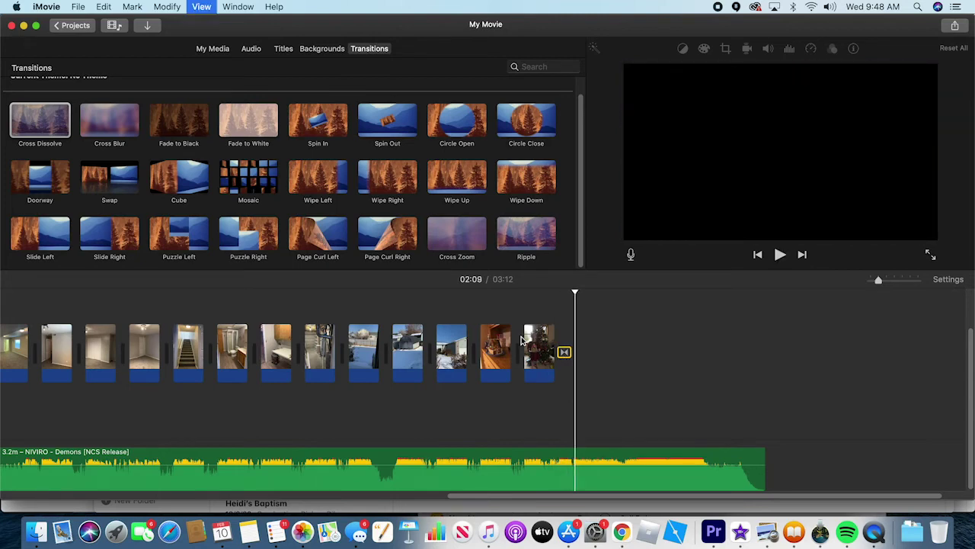
# Place a Reveal title after the closing transition and set its text to "Thanks for watching."
pyautogui.click(283, 49)
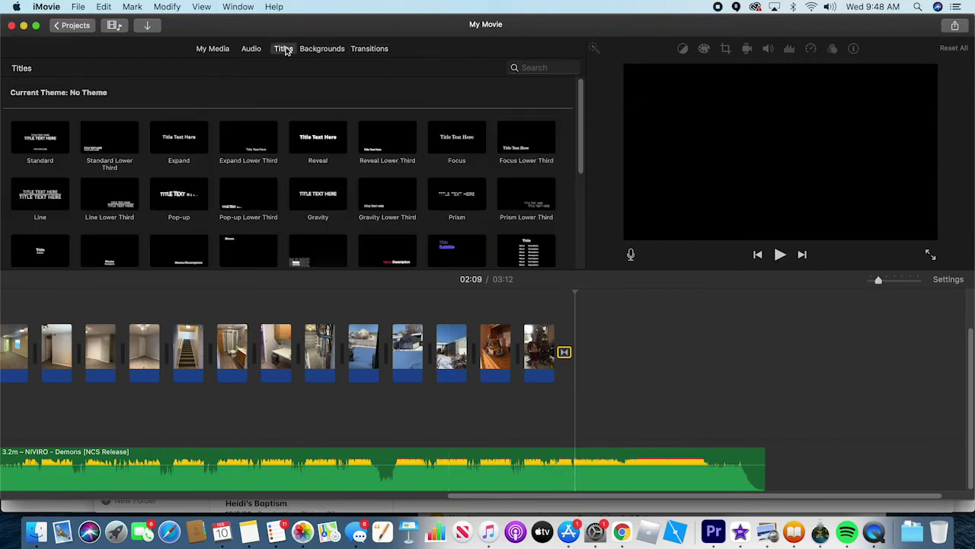
pyautogui.moveTo(294, 138); pyautogui.dragTo(589, 355)
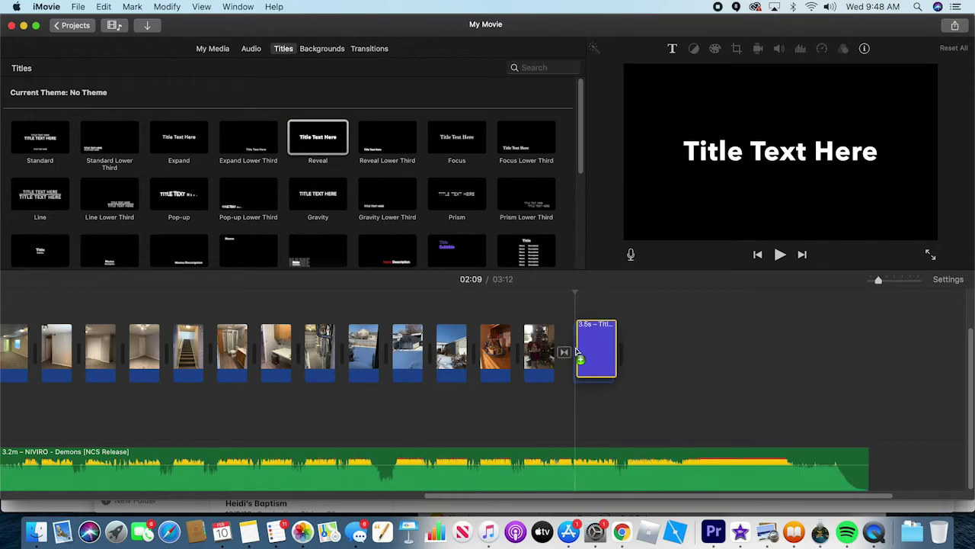
pyautogui.tripleClick(799, 146)
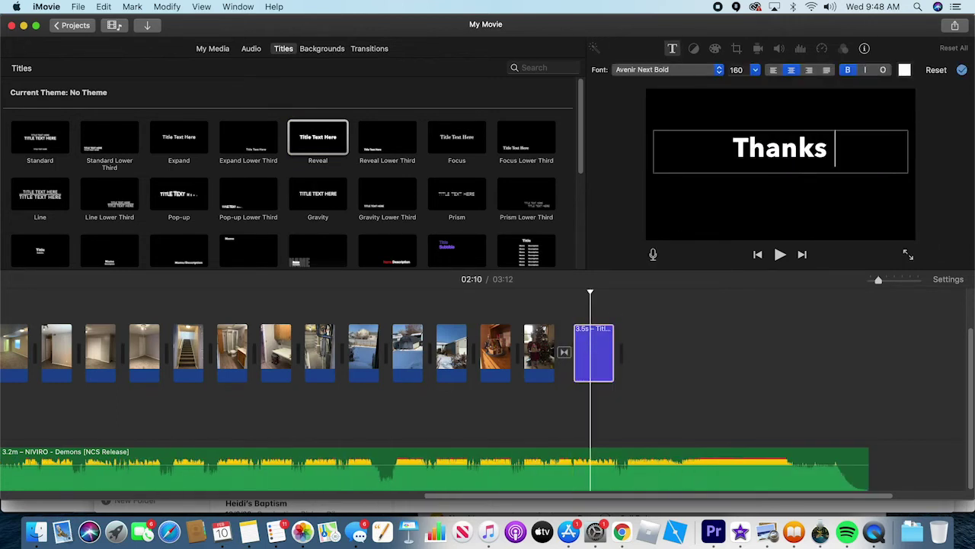
pyautogui.write('Thanks for watching.')
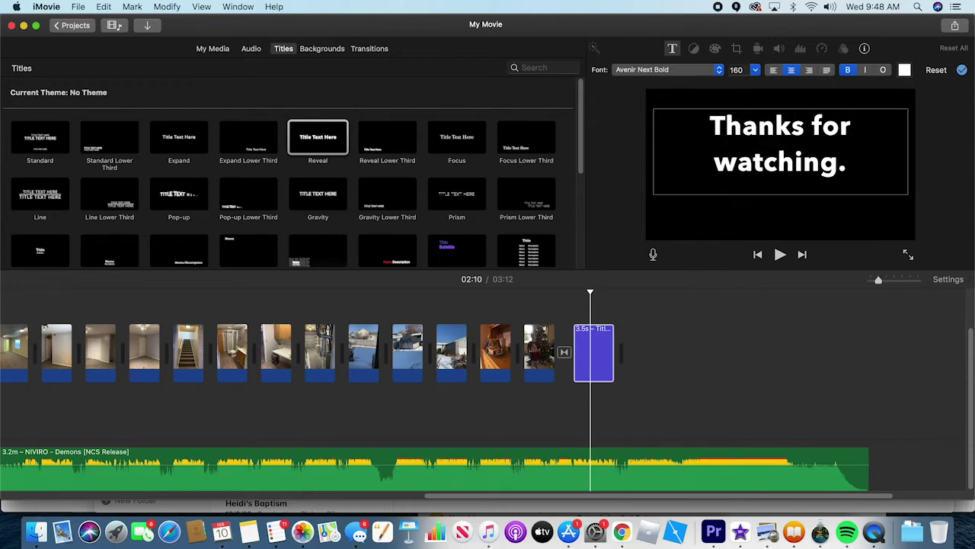
# Play the ending from the last photo and extend the closing title's duration to 5.4 s
pyautogui.click(555, 322)
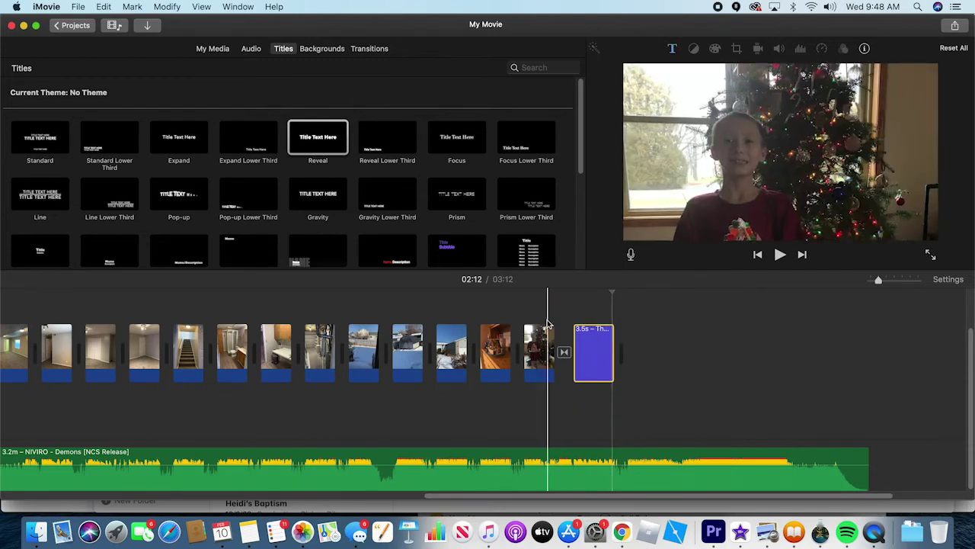
pyautogui.press('space')
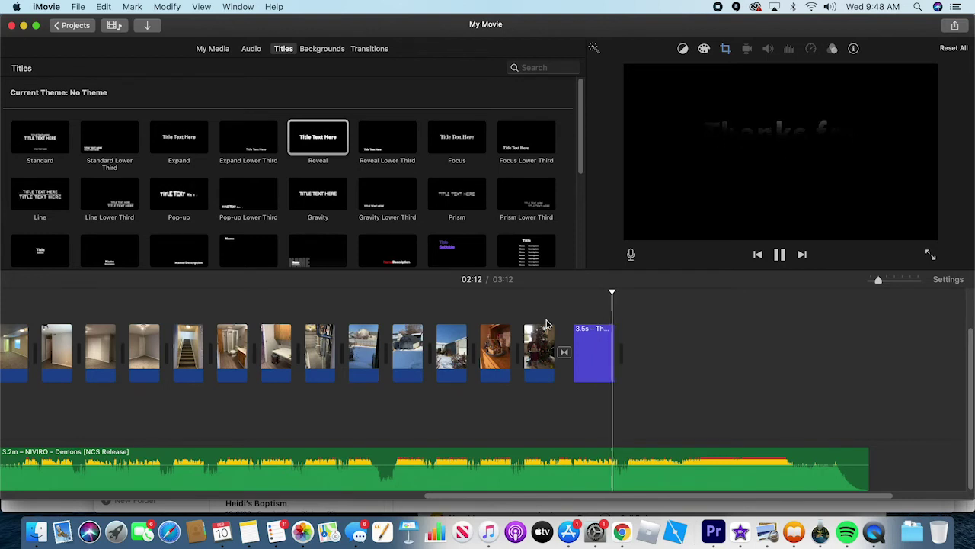
pyautogui.press('space')
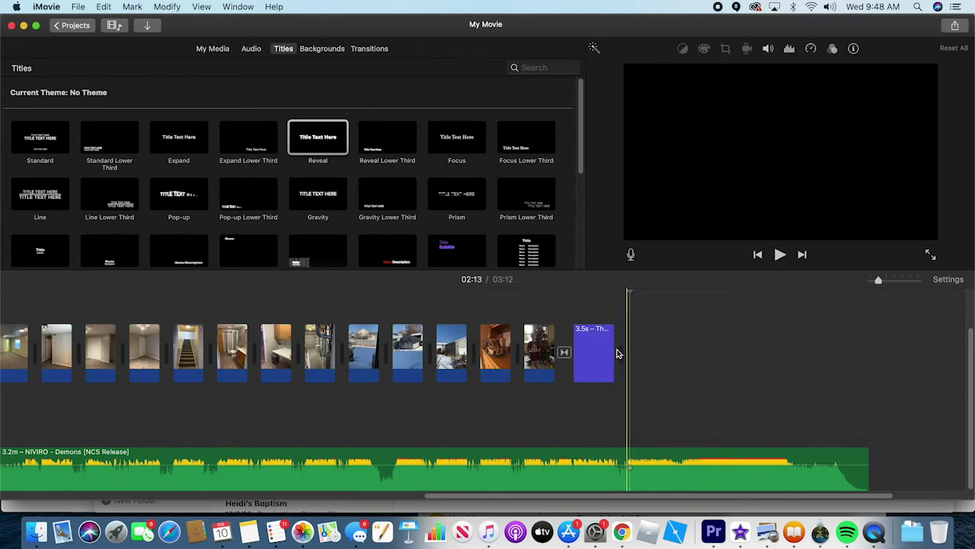
pyautogui.moveTo(615, 353); pyautogui.dragTo(619, 353)
pyautogui.press('space')
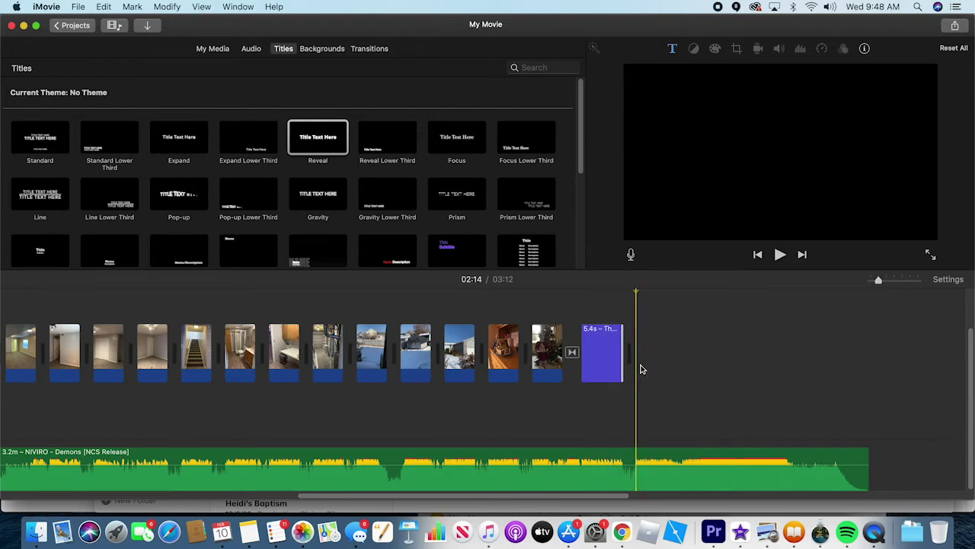
# Trim the end of the music track to 2.2 minutes so it ends with the closing title, and check the ending
pyautogui.click(869, 474)
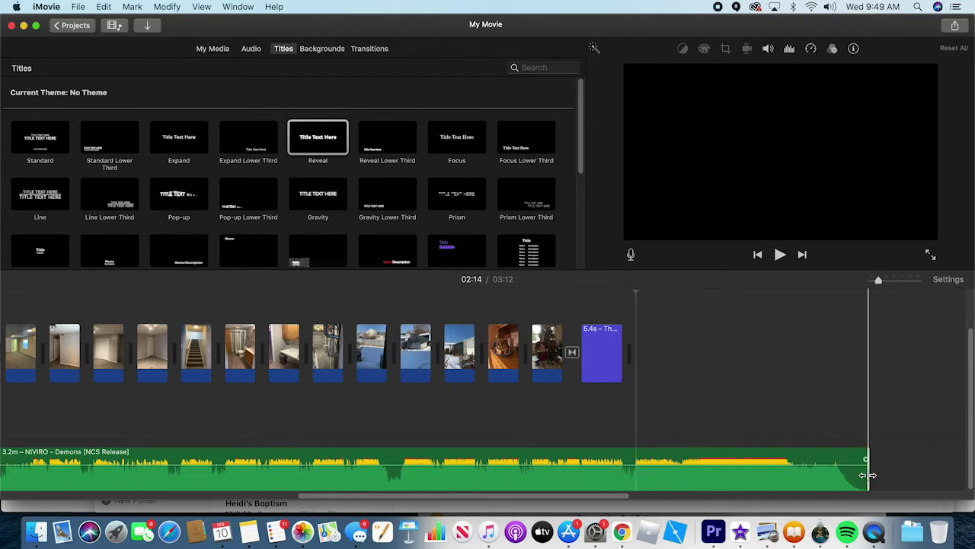
pyautogui.moveTo(869, 475); pyautogui.dragTo(636, 481)
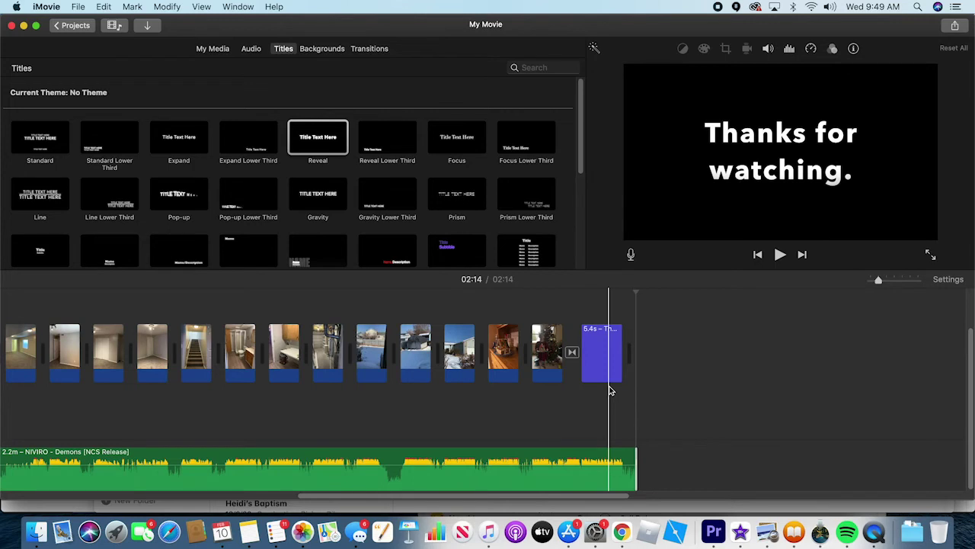
pyautogui.press('space')
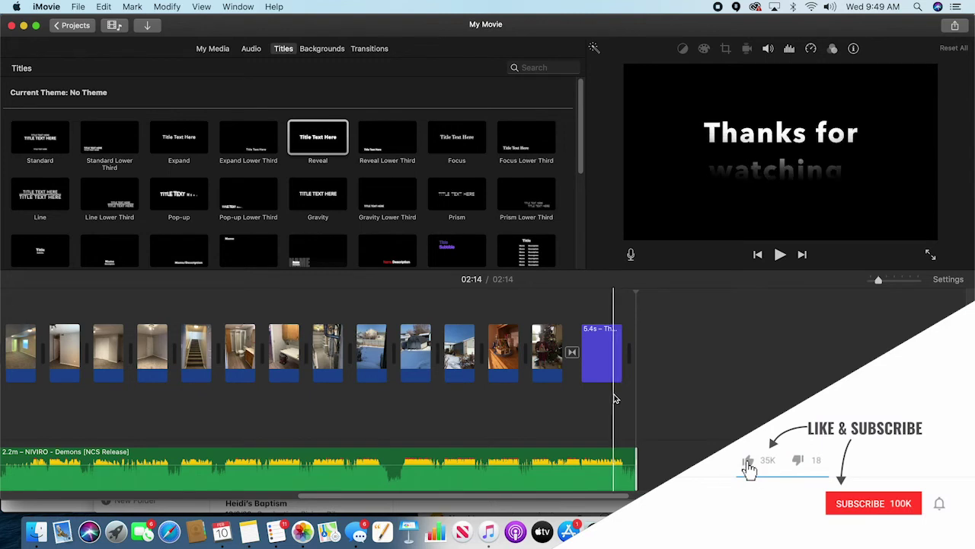
pyautogui.click(611, 394)
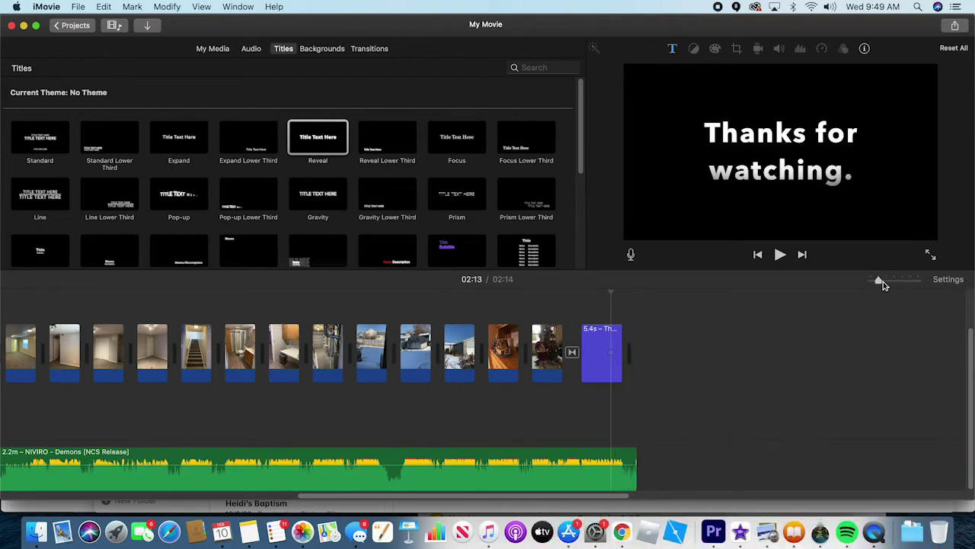
# Add a fade-out to the end of the music track beneath the closing title and play the ending
pyautogui.moveTo(879, 281); pyautogui.dragTo(904, 289)
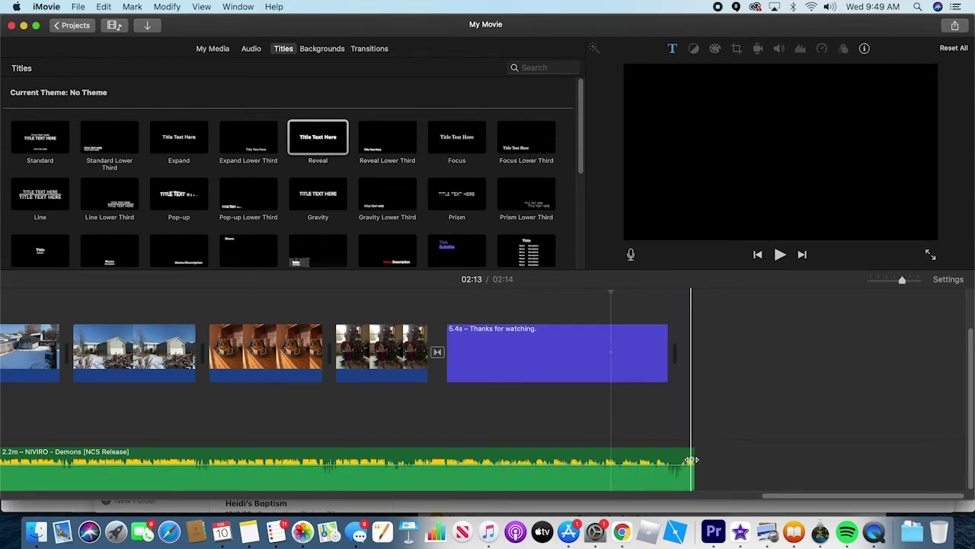
pyautogui.moveTo(690, 460); pyautogui.dragTo(622, 460)
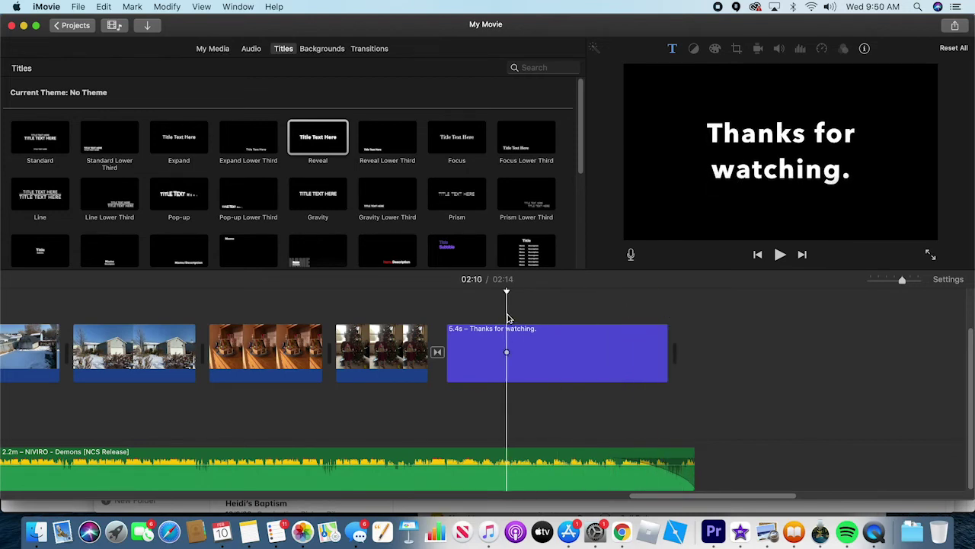
pyautogui.press('space')
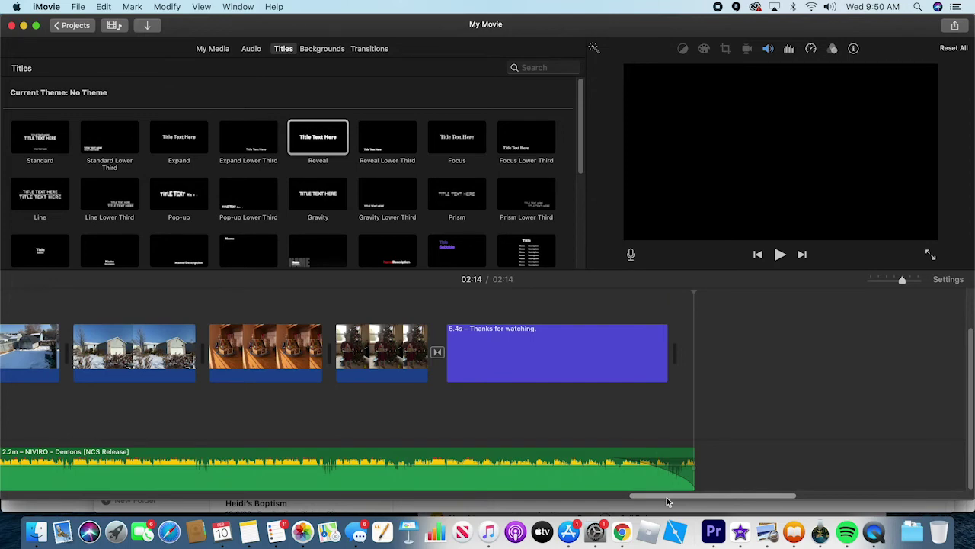
pyautogui.moveTo(668, 502); pyautogui.dragTo(1, 515)
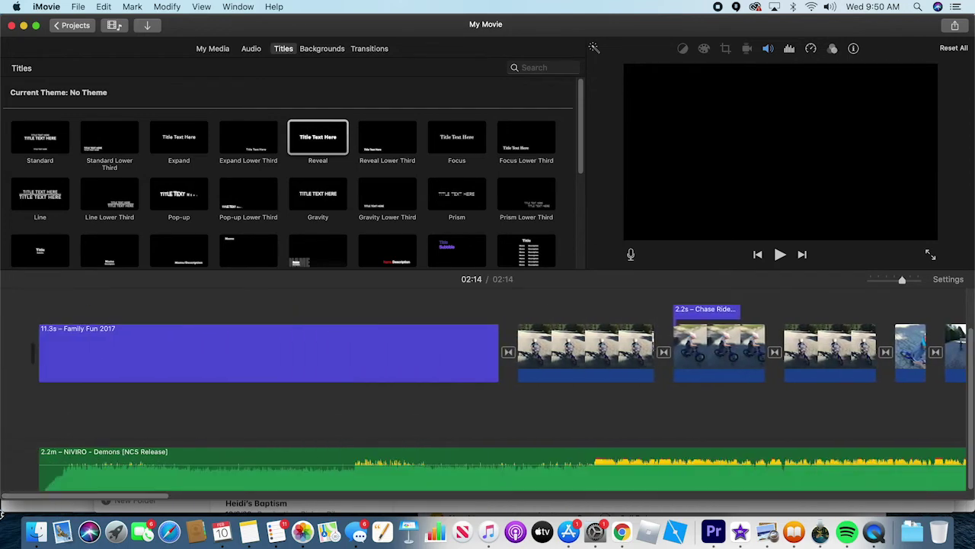
# Switch to Notes and highlight the "Exporting." item in the video outline
pyautogui.click(256, 535)
pyautogui.moveTo(538, 423); pyautogui.dragTo(478, 421)
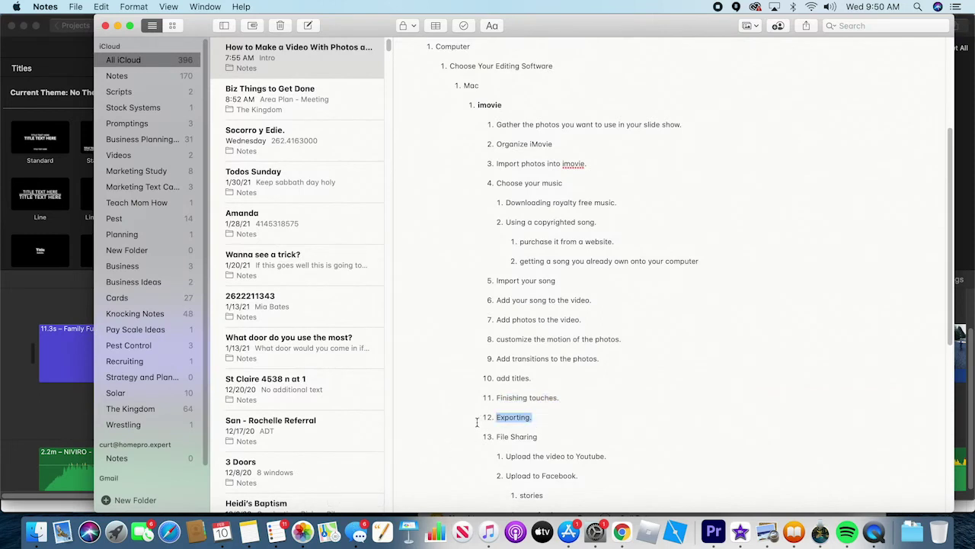
# Switch back to iMovie and open the file export settings for the finished slideshow
pyautogui.click(55, 413)
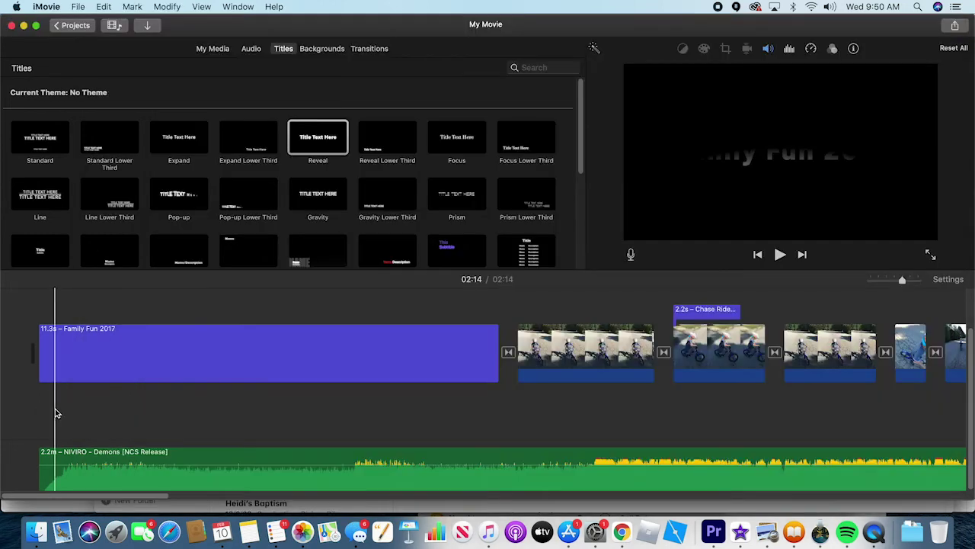
pyautogui.click(955, 27)
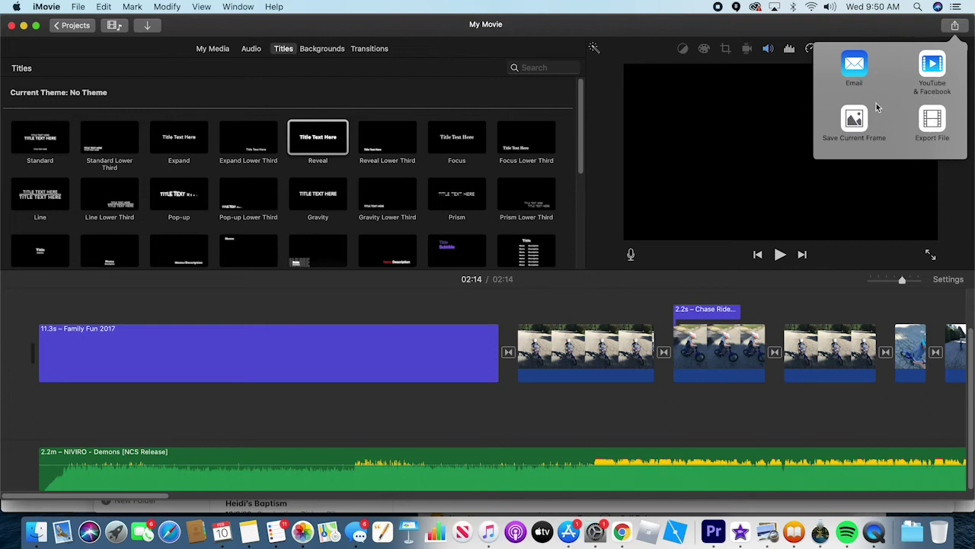
pyautogui.click(938, 127)
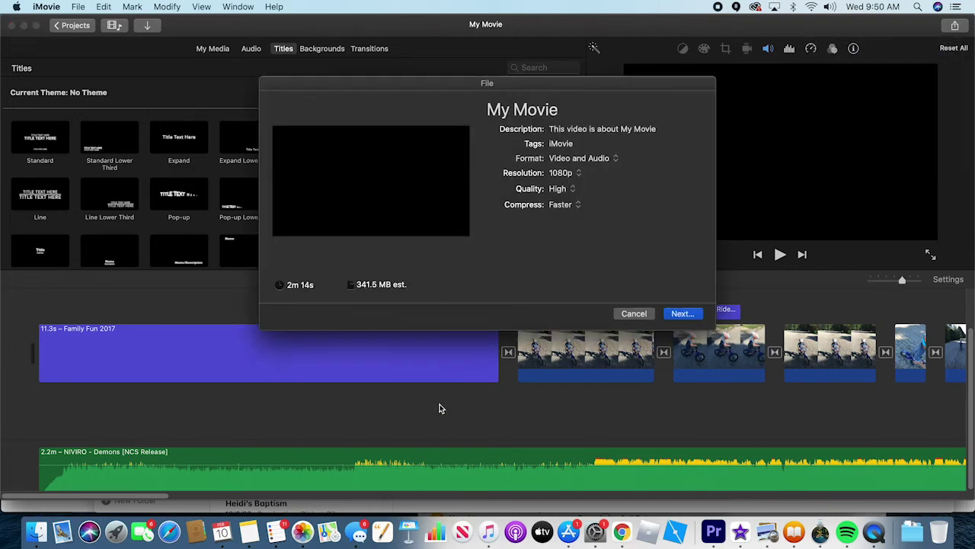
# Title the exported movie "Family Fun 2017" and decline the incoming phone call
pyautogui.click(555, 112)
pyautogui.tripleClick(555, 111)
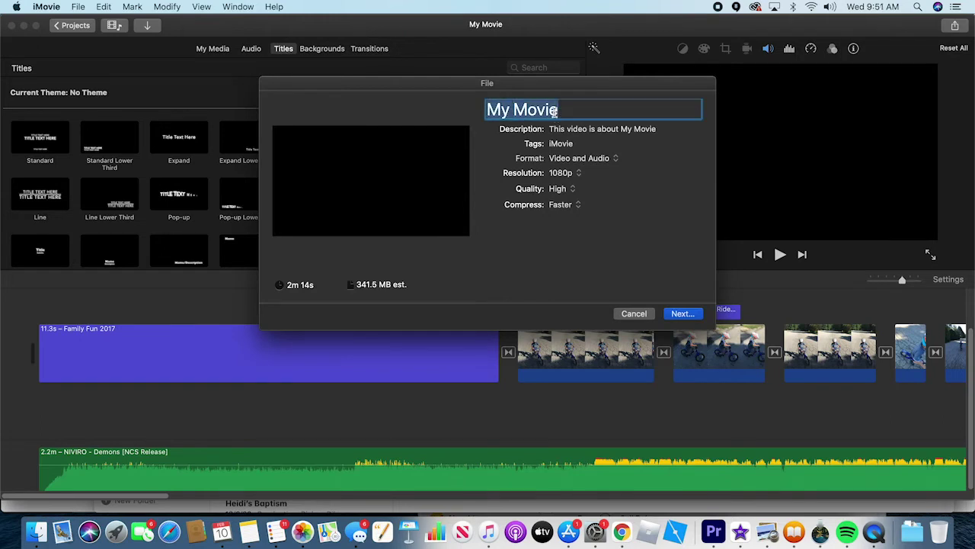
pyautogui.write('Bi')
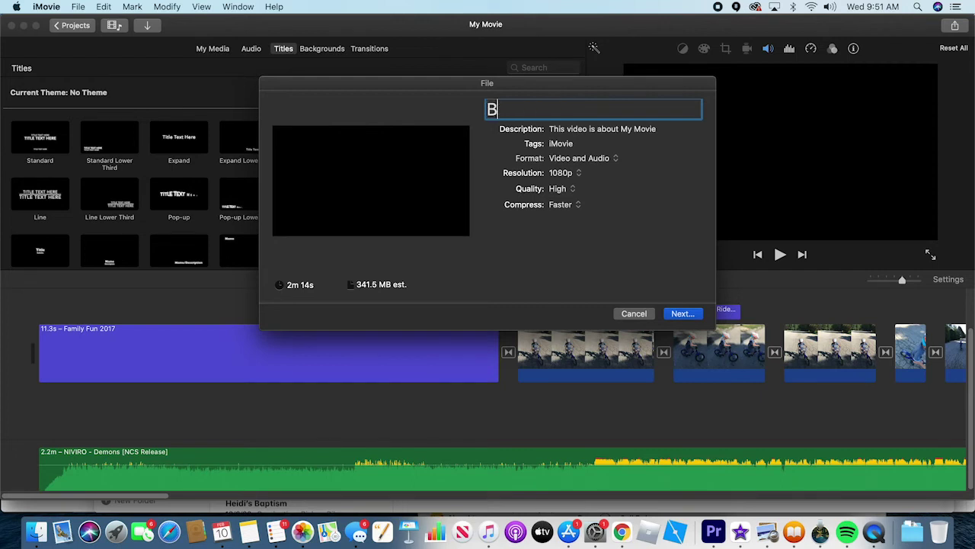
pyautogui.press('BackSpace')
pyautogui.write('Family')
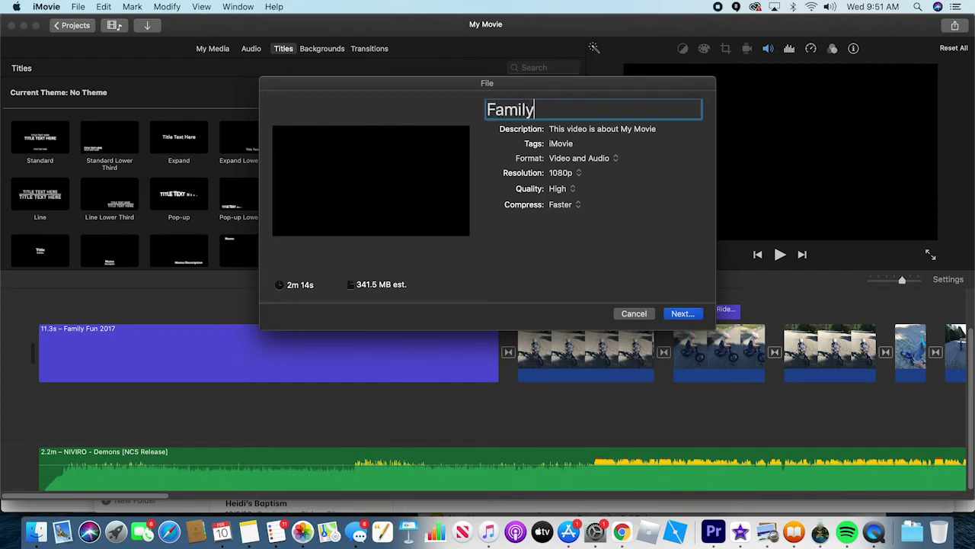
pyautogui.write(' Fun 201')
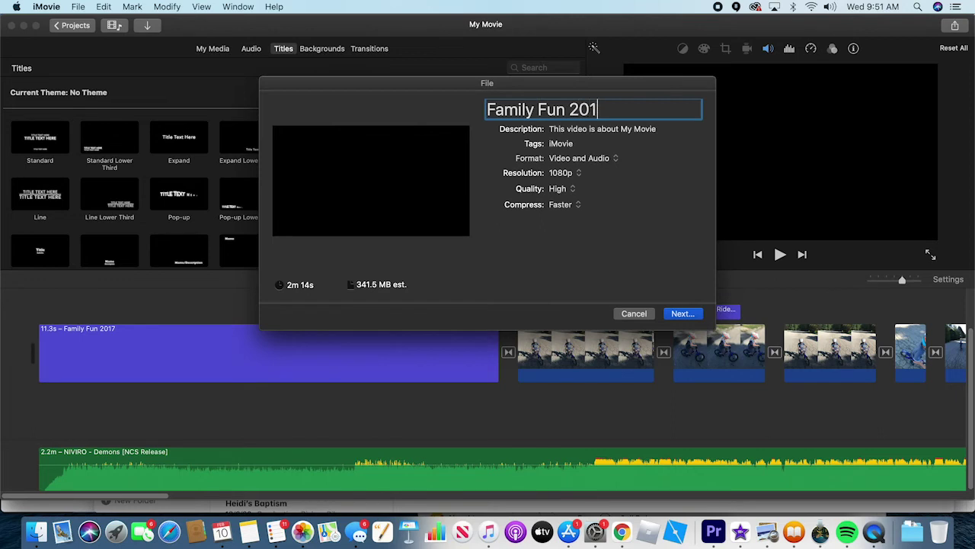
pyautogui.write('7')
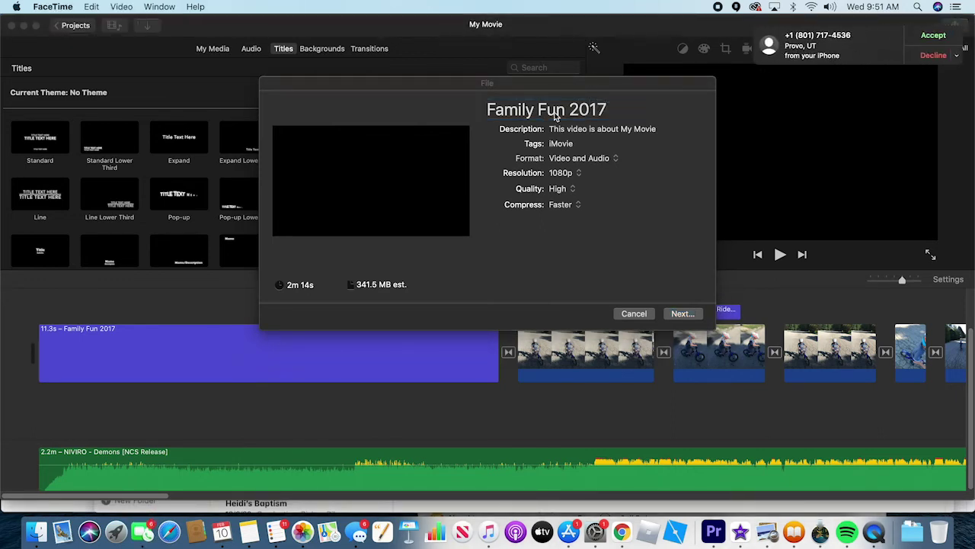
pyautogui.click(936, 56)
pyautogui.click(727, 131)
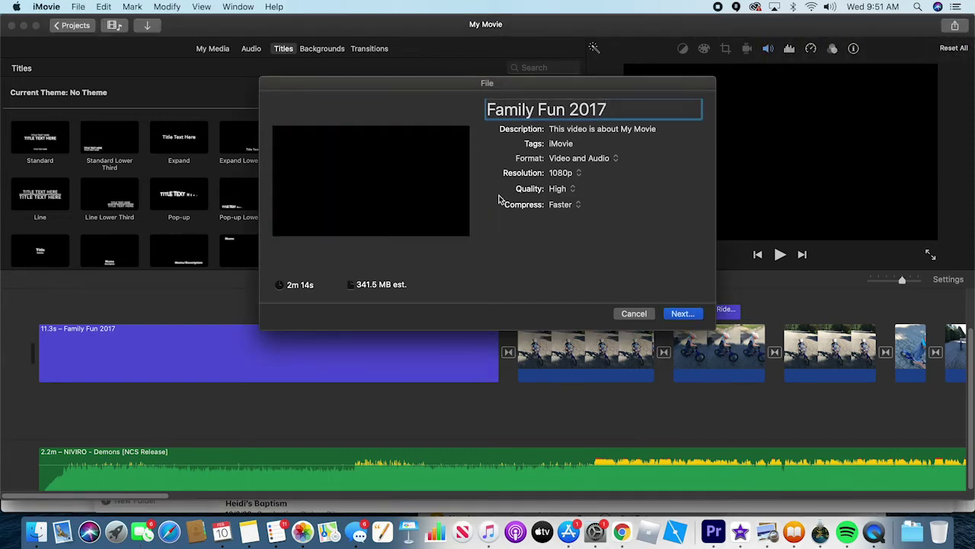
# Check the resolution options, keep 1080p, and continue to the choice of save location
pyautogui.click(555, 129)
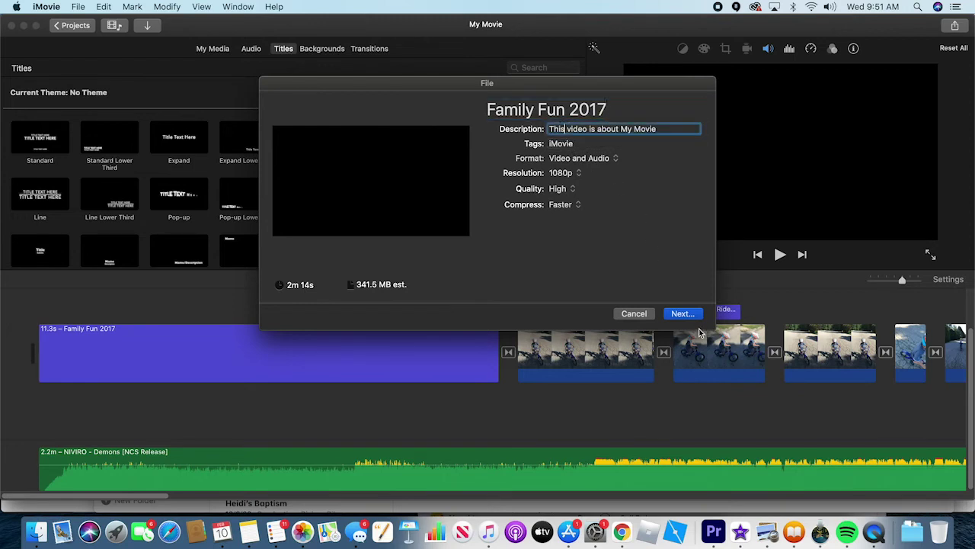
pyautogui.click(564, 173)
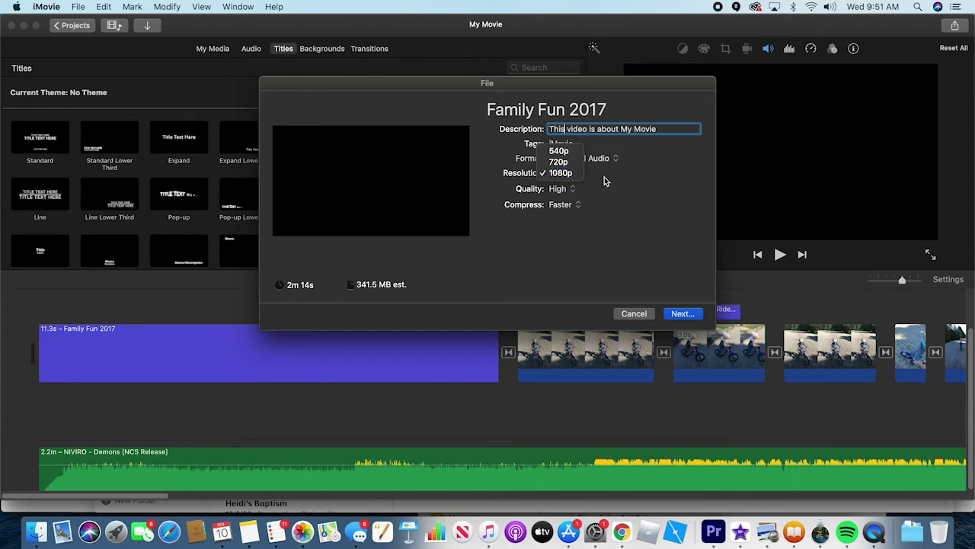
pyautogui.click(638, 195)
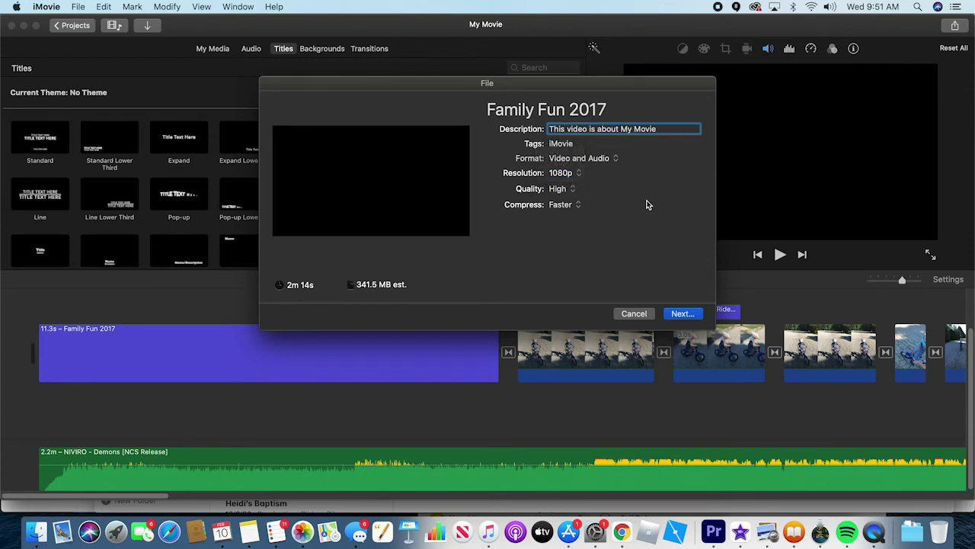
pyautogui.click(682, 314)
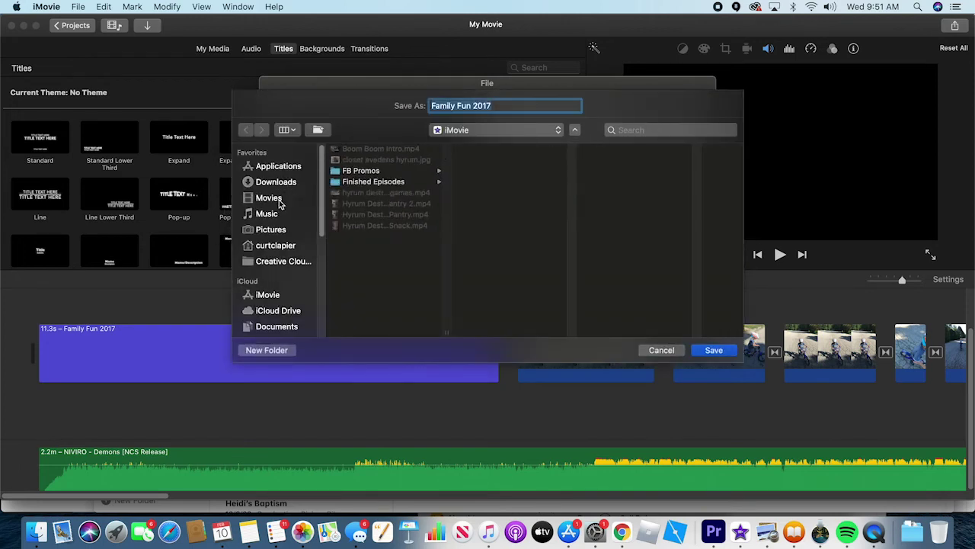
# Save the export as "Family Fun 2017" in the birthday slideshow folder inside Documents
pyautogui.scroll(-1, 277, 258)
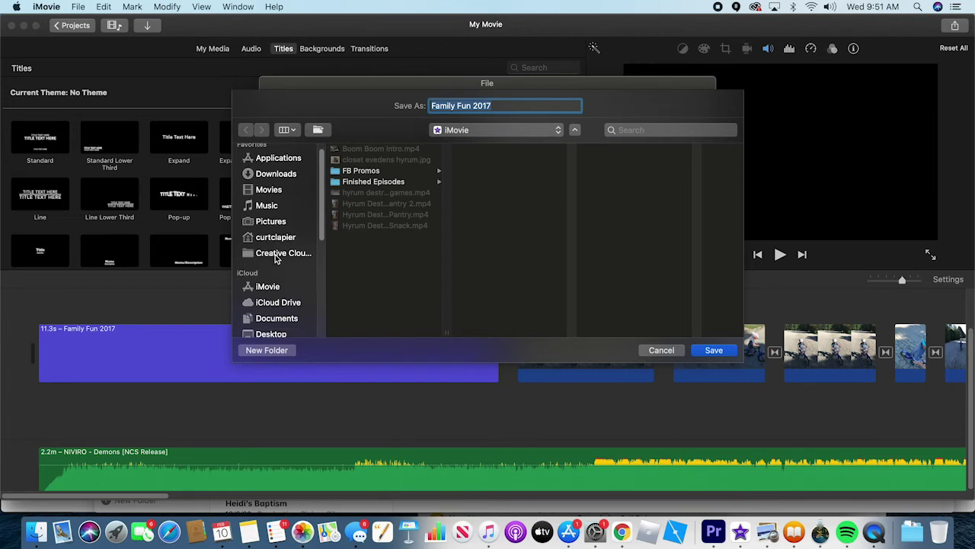
pyautogui.scroll(-5, 277, 257)
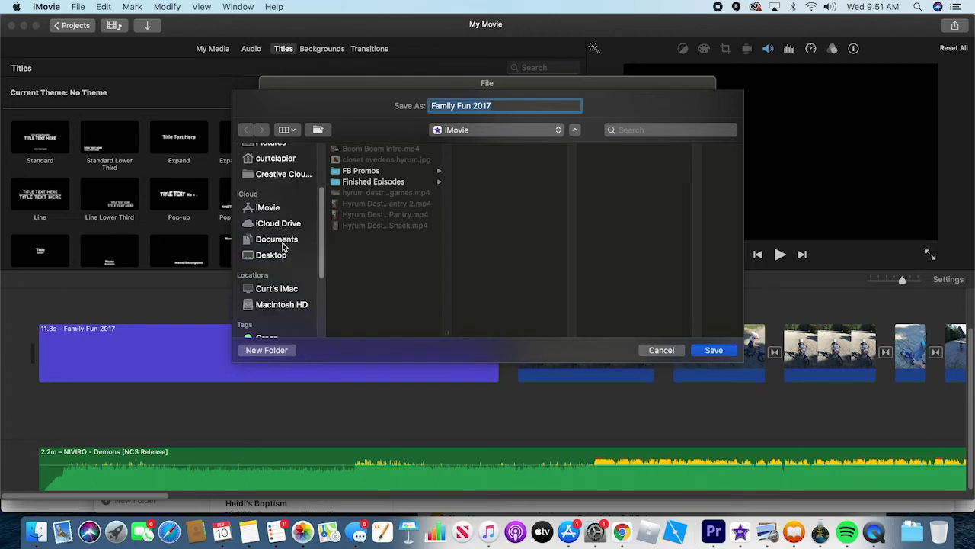
pyautogui.click(285, 245)
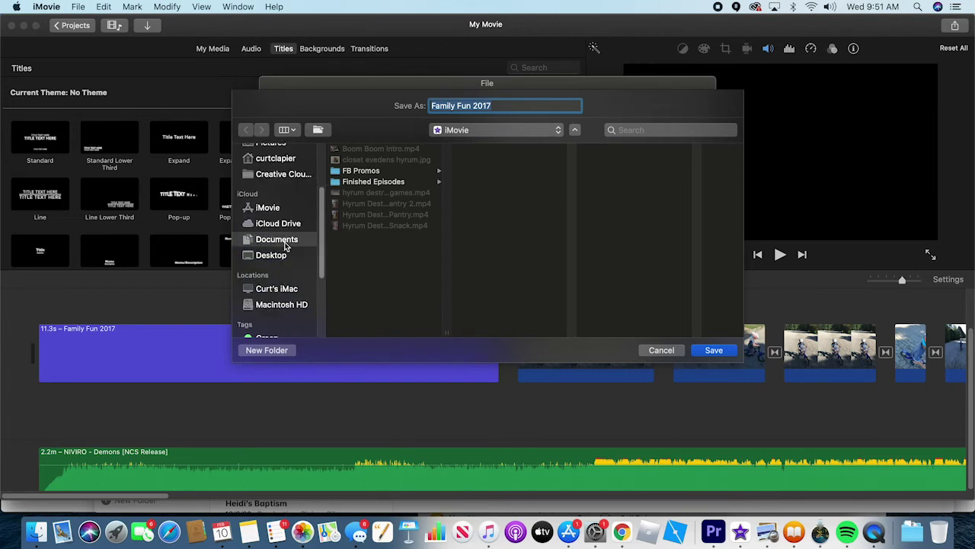
pyautogui.scroll(-3, 391, 251)
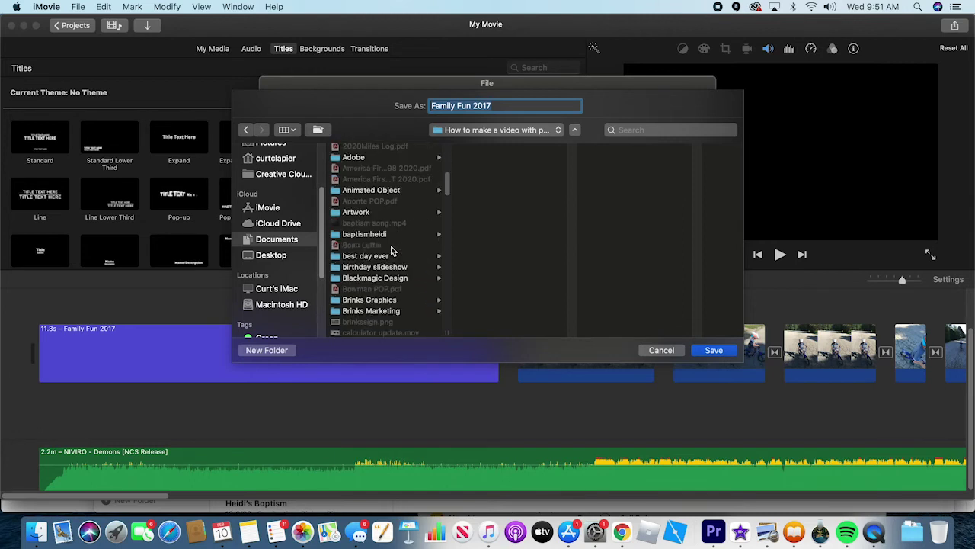
pyautogui.scroll(-1, 393, 252)
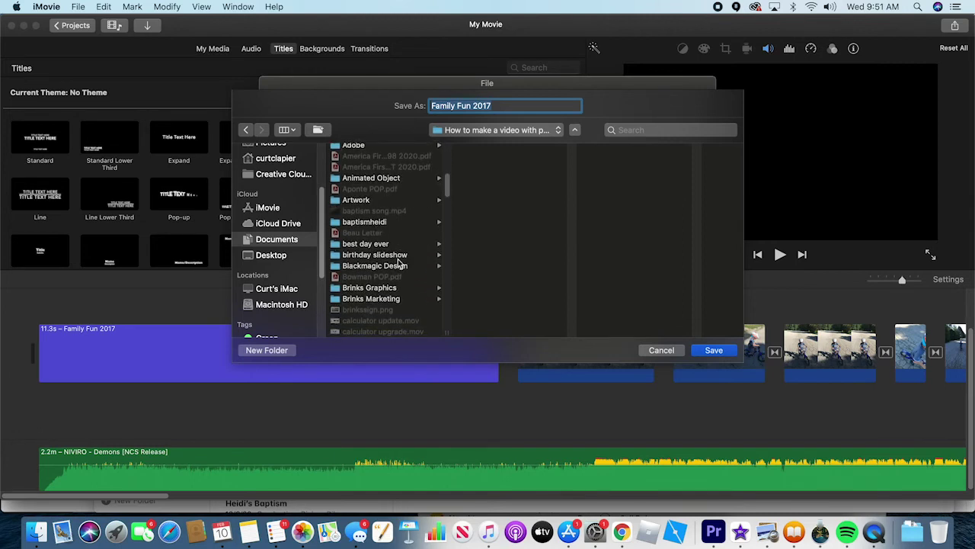
pyautogui.click(399, 256)
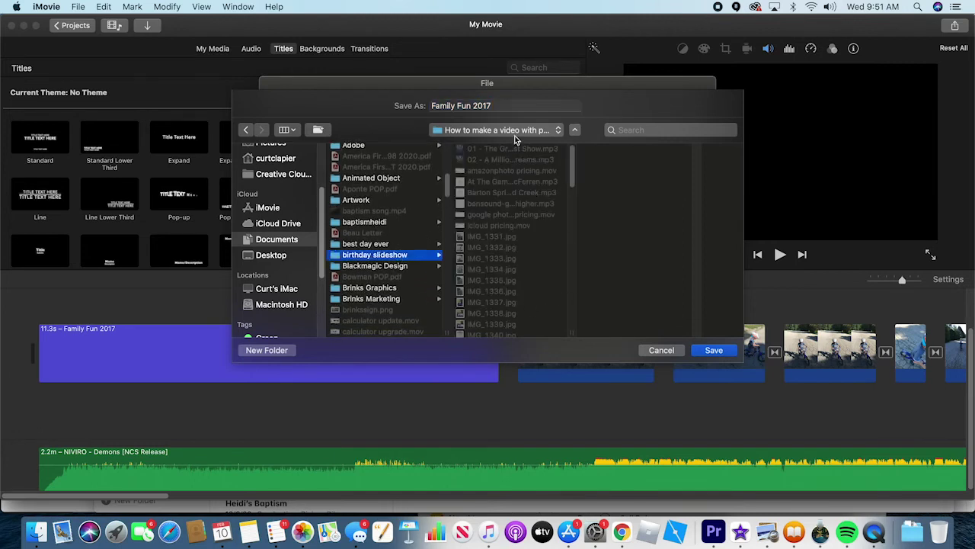
pyautogui.click(511, 105)
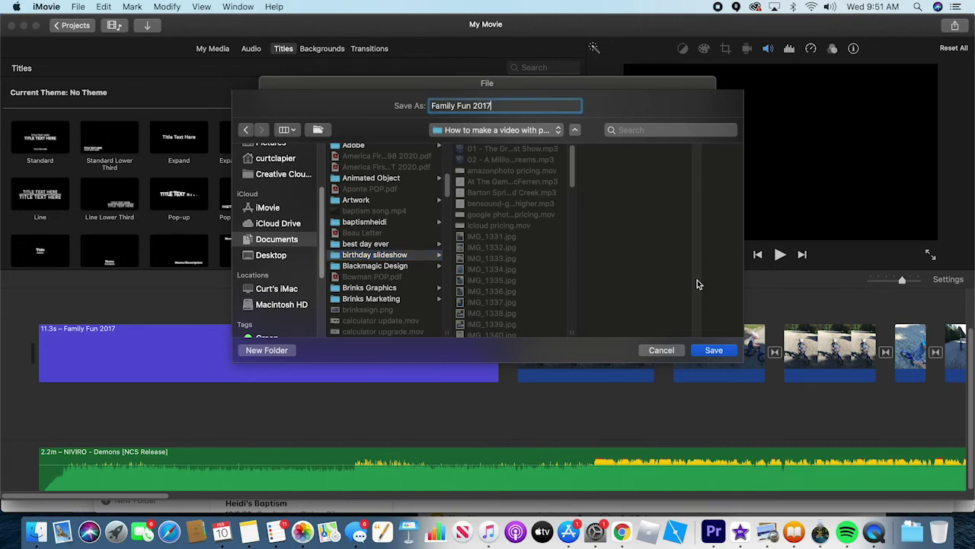
pyautogui.click(714, 350)
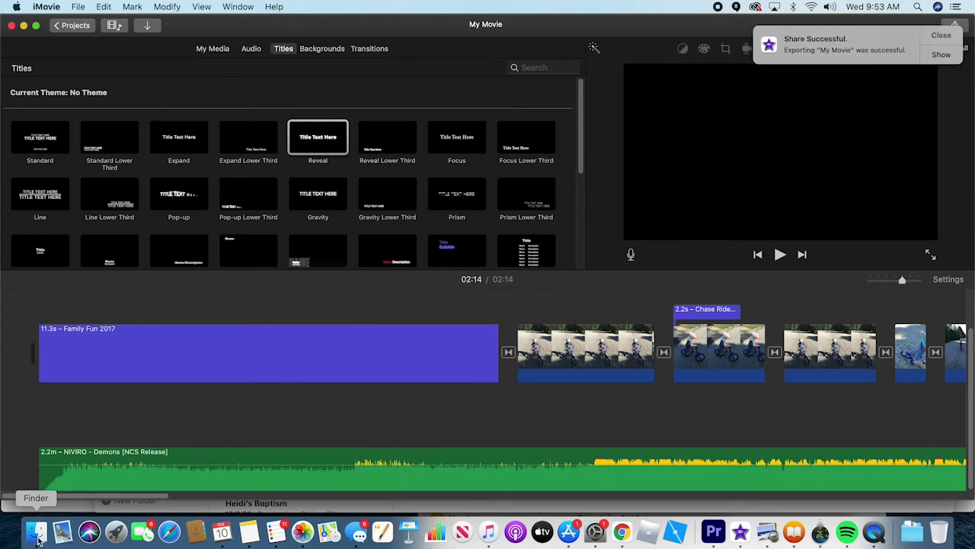
# Show the exported movie in Finder and select Family Fun 2017.mp4 in the birthday slideshow folder
pyautogui.click(941, 56)
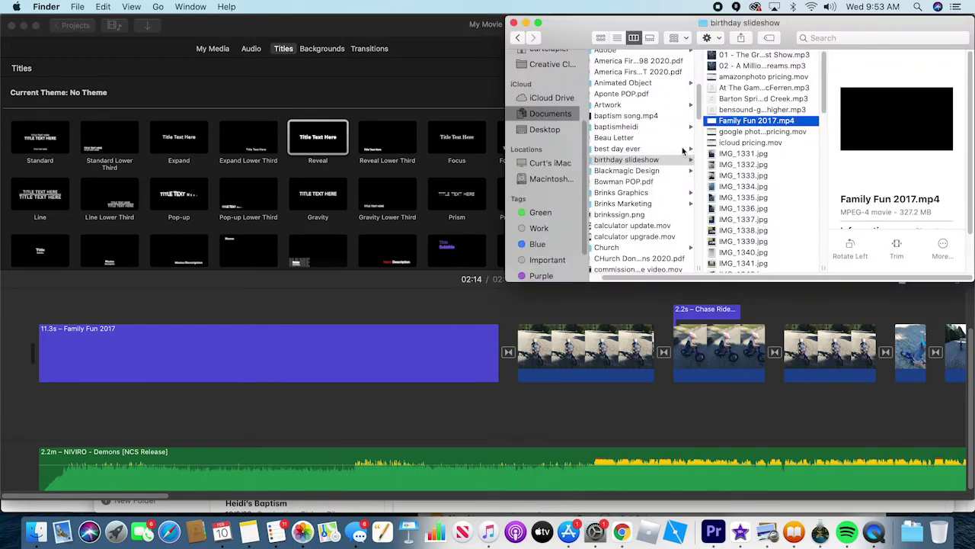
pyautogui.moveTo(676, 17); pyautogui.dragTo(502, 33)
pyautogui.click(472, 178)
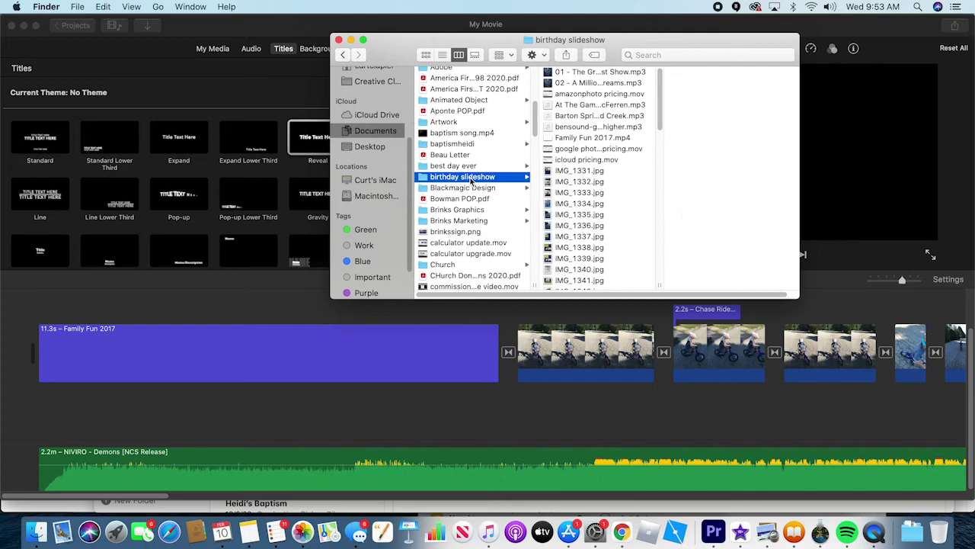
pyautogui.click(424, 180)
pyautogui.click(586, 140)
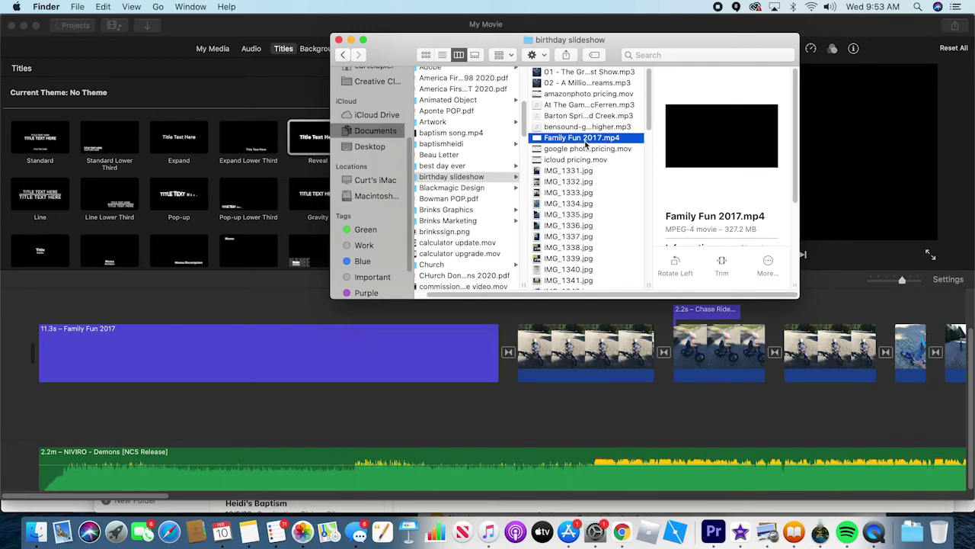
# Preview Family Fun 2017.mp4, skipping ahead through the photos to the closing title, and close the preview
pyautogui.press('space')
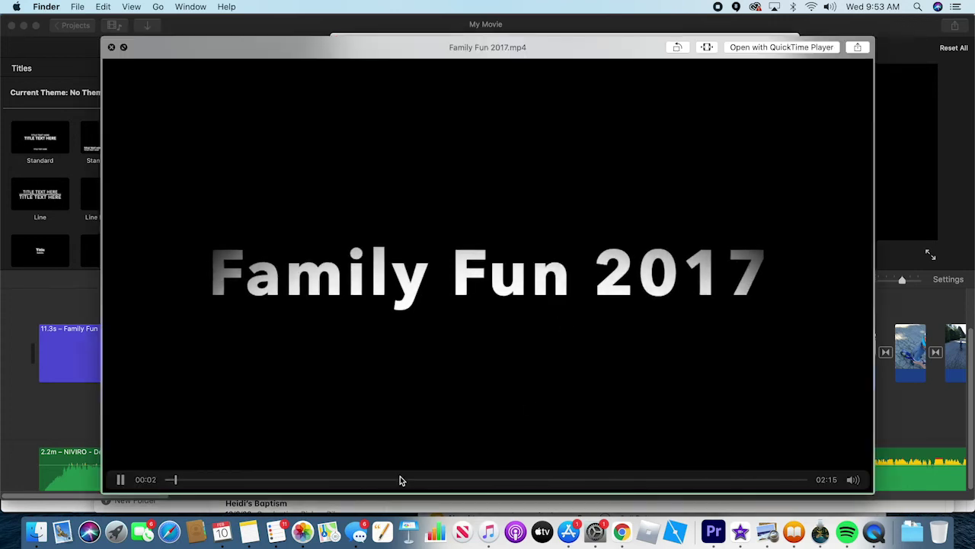
pyautogui.click(360, 481)
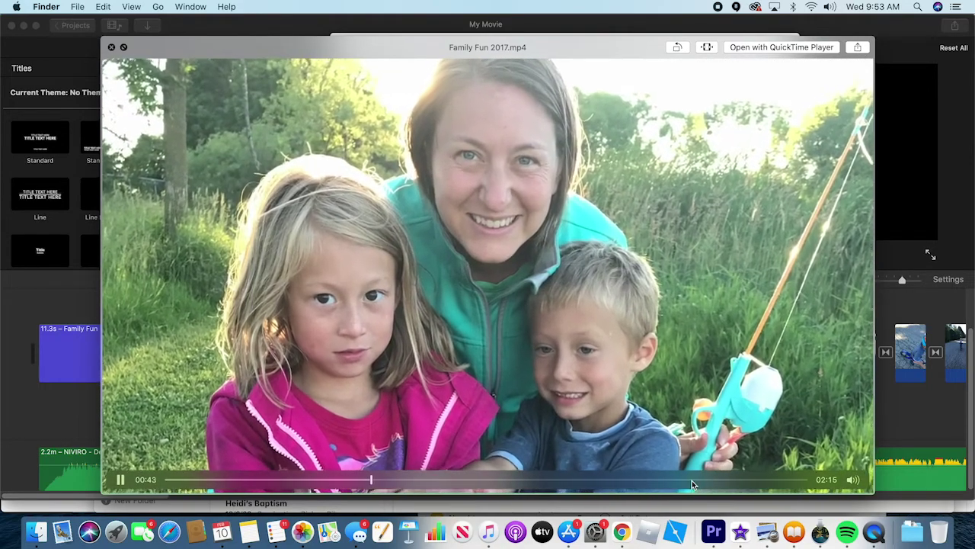
pyautogui.click(692, 480)
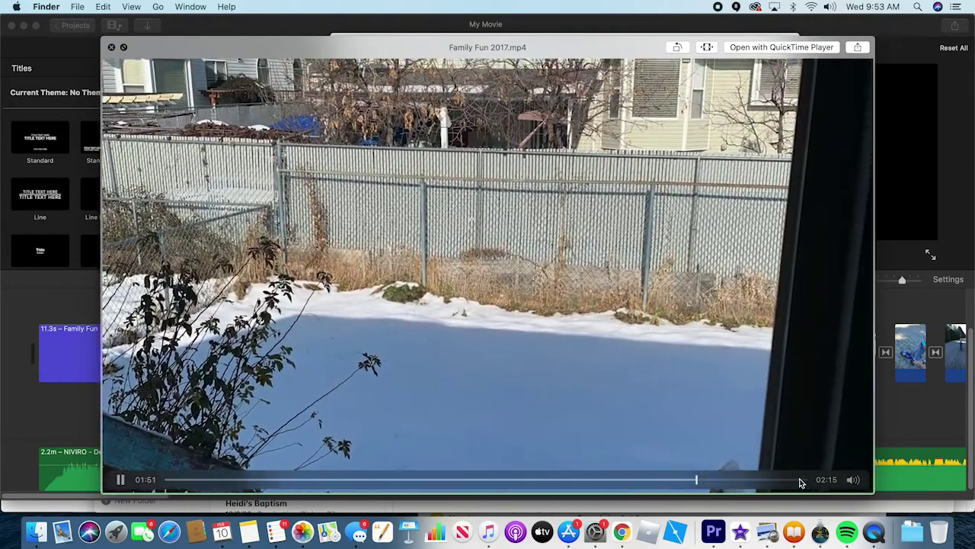
pyautogui.click(800, 480)
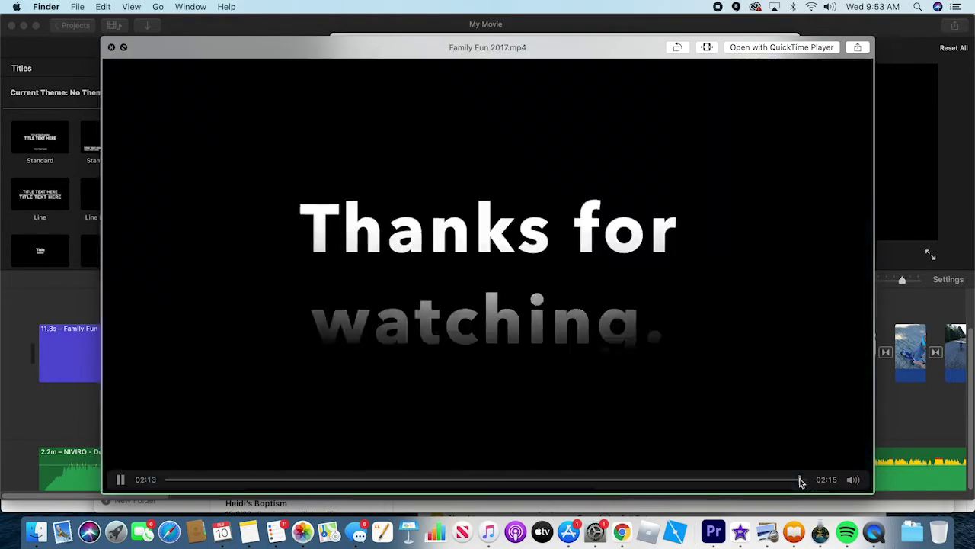
pyautogui.press('space')
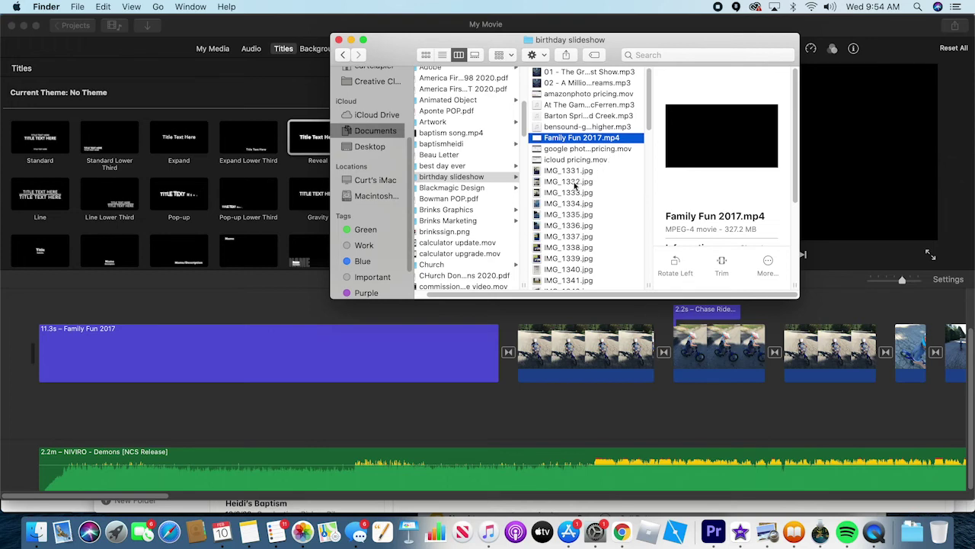
# Switch to Notes and review the "File Sharing" items in the video outline
pyautogui.click(257, 541)
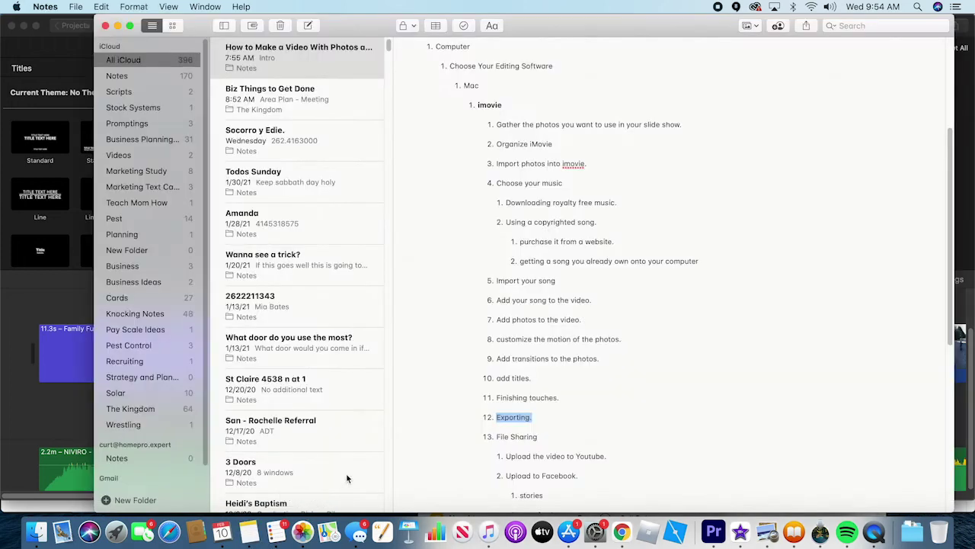
pyautogui.click(510, 435)
pyautogui.scroll(-3, 511, 436)
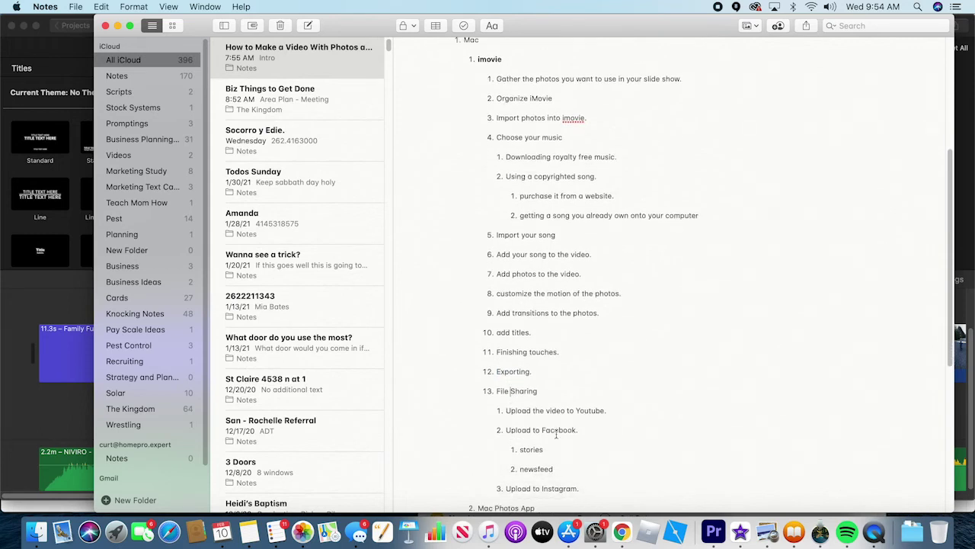
pyautogui.scroll(-1, 556, 436)
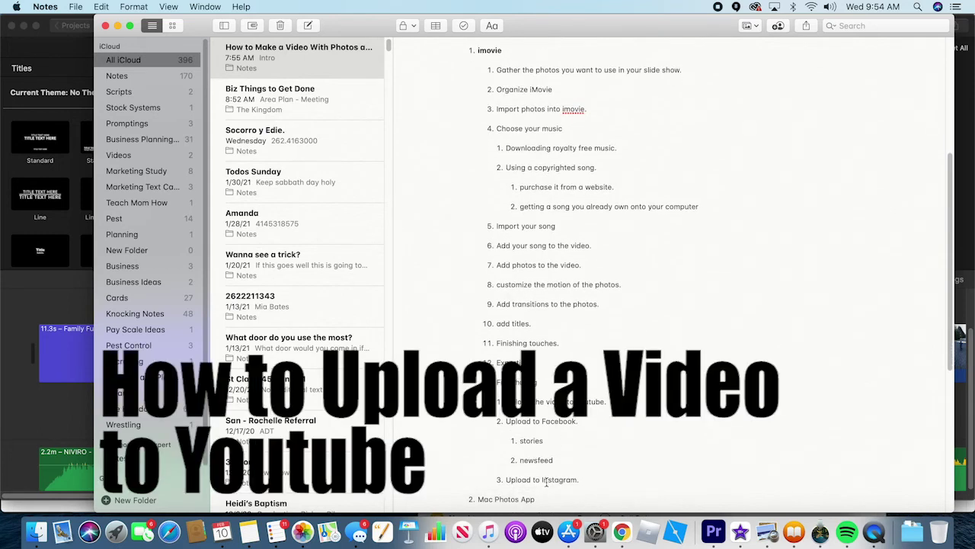
pyautogui.scroll(-1, 547, 476)
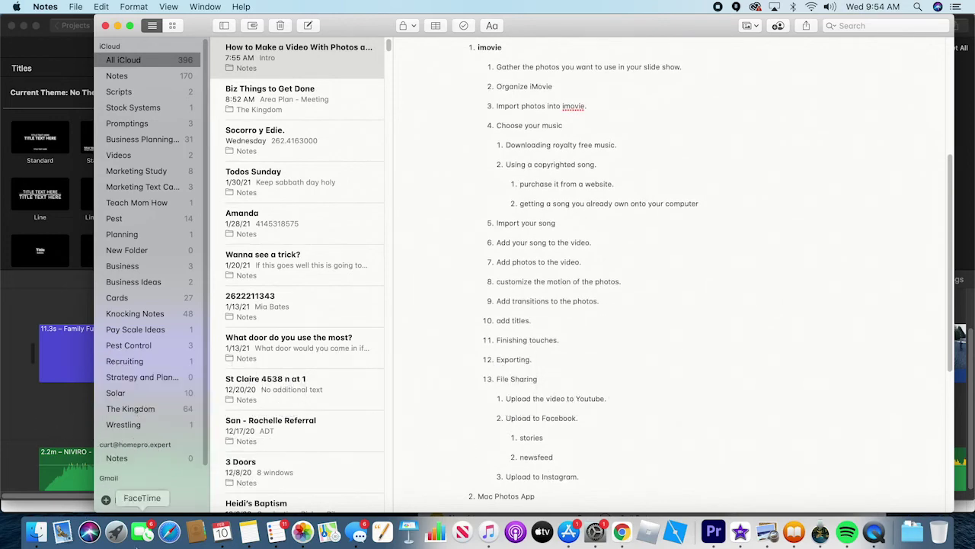
# Switch to Chrome, close the Amazon soundtrack tab, and bring up the YouTube Studio audio library tab
pyautogui.click(624, 533)
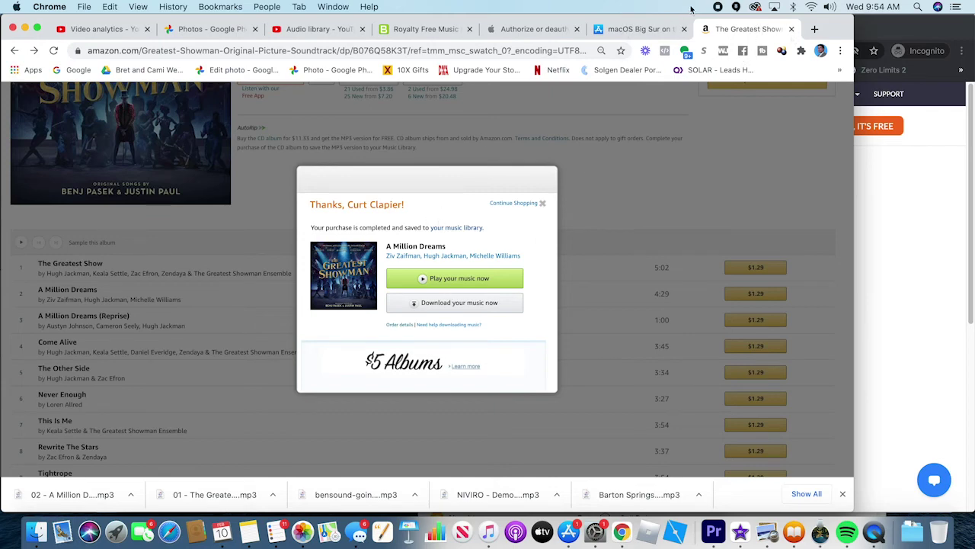
pyautogui.press('super+w')
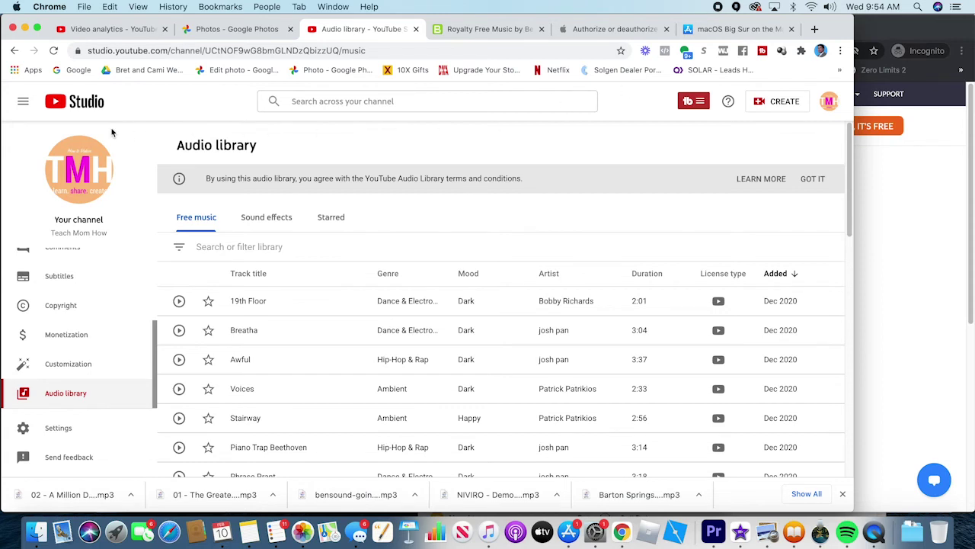
# Load youtube.com in place of the audio library page and start a new video upload
pyautogui.click(829, 101)
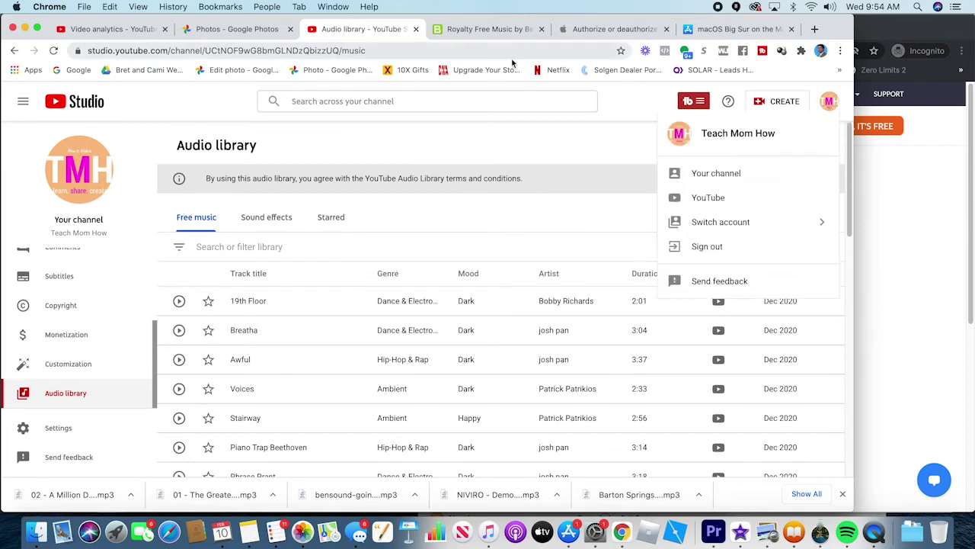
pyautogui.click(484, 51)
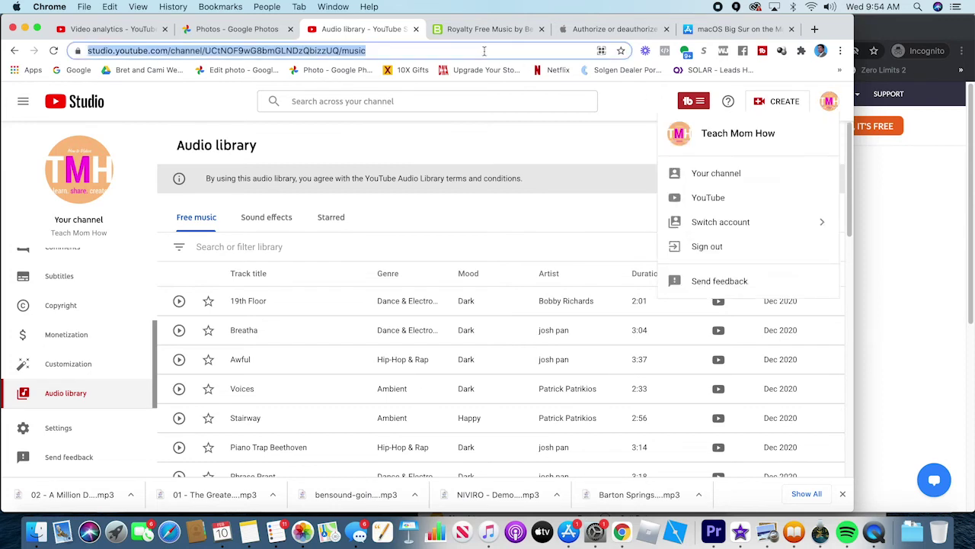
pyautogui.write('yout')
pyautogui.press('BackSpace')
pyautogui.press('BackSpace')
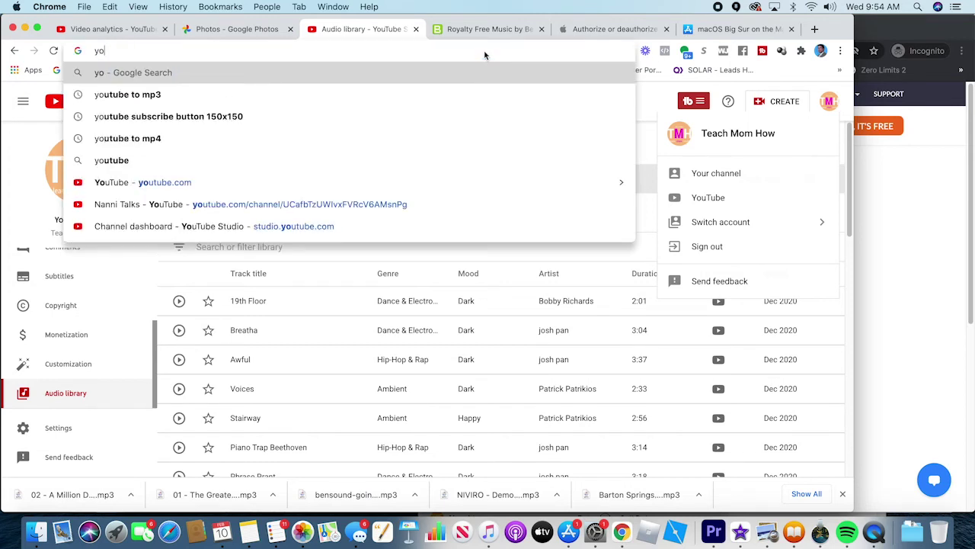
pyautogui.write('u')
pyautogui.press('Return')
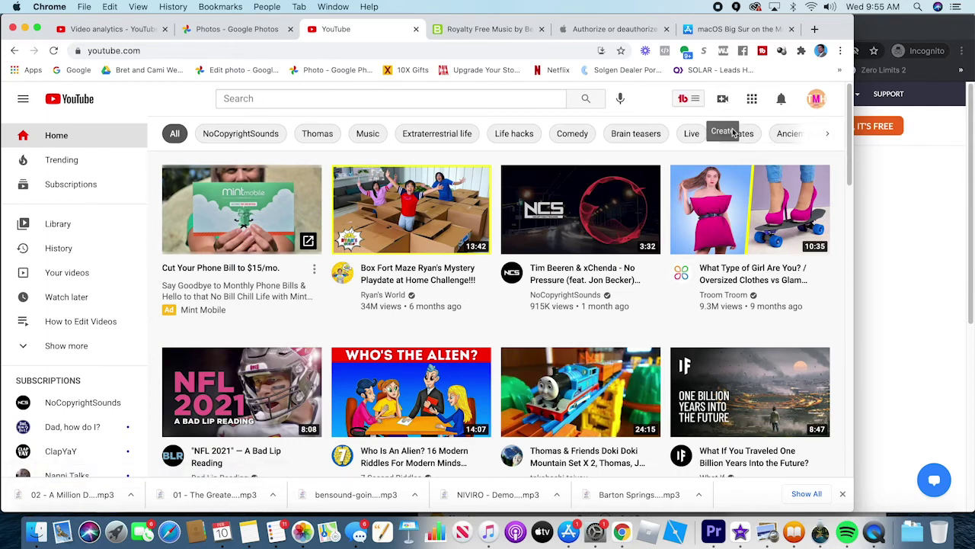
pyautogui.click(723, 99)
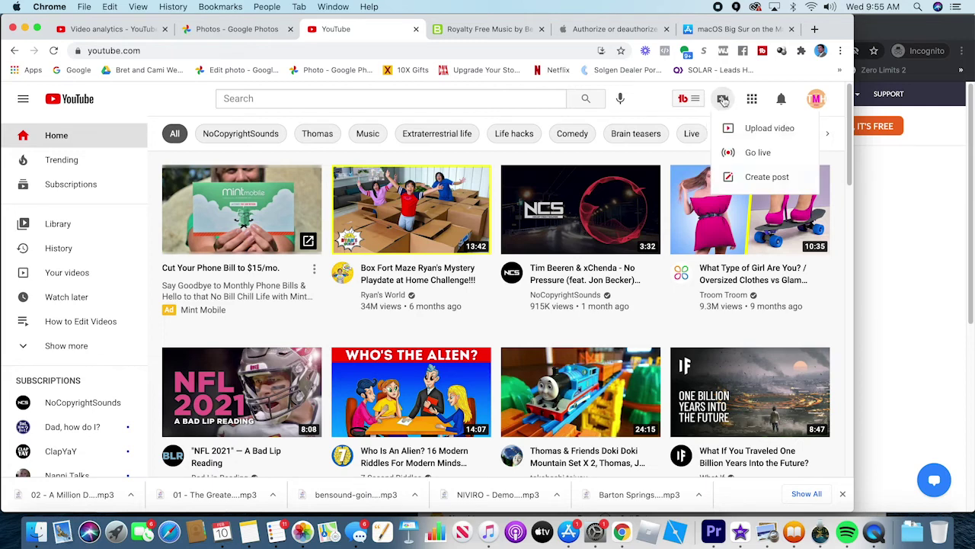
pyautogui.click(752, 134)
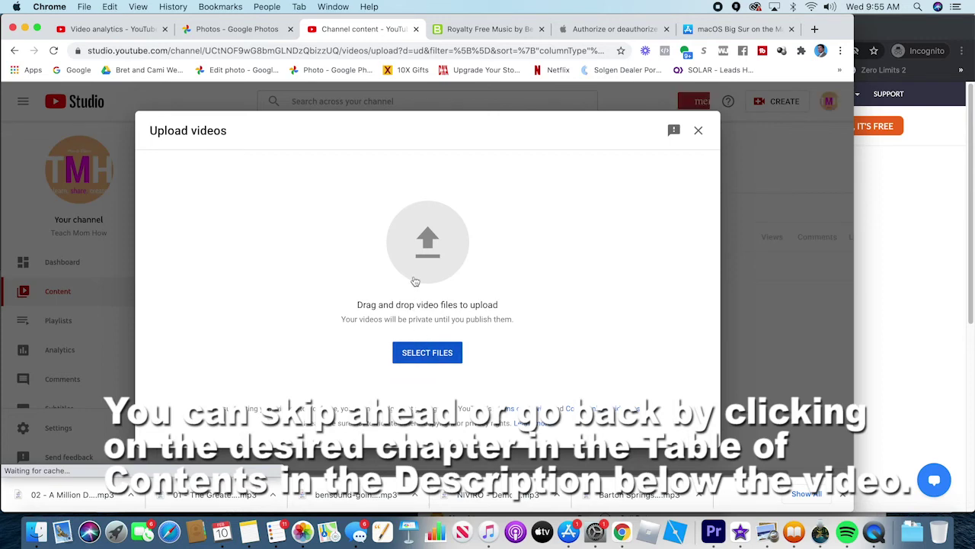
pyautogui.click(431, 349)
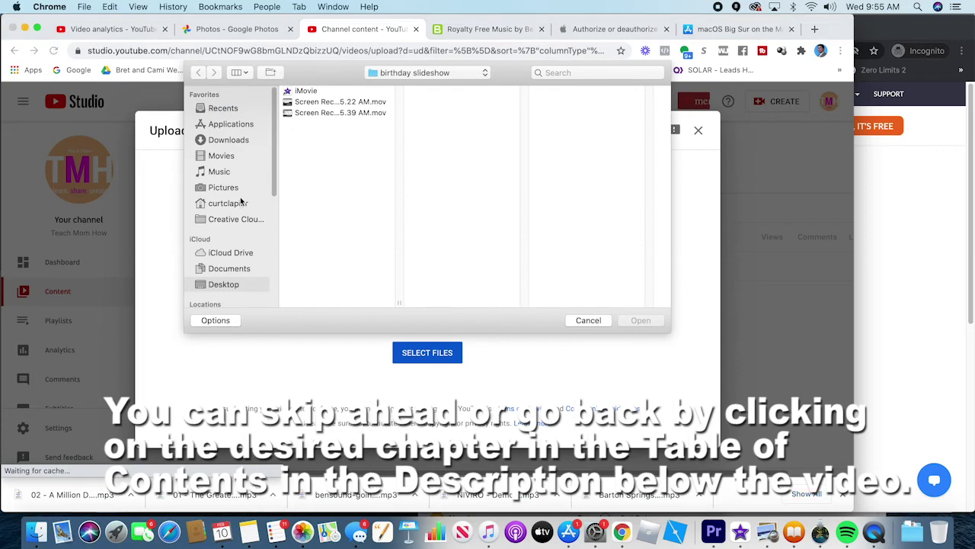
pyautogui.click(229, 268)
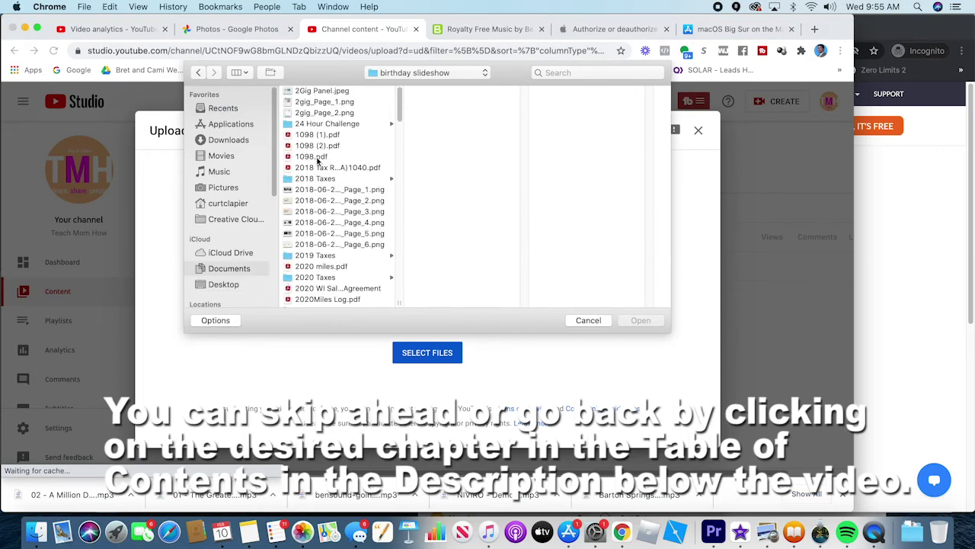
pyautogui.scroll(-10, 326, 276)
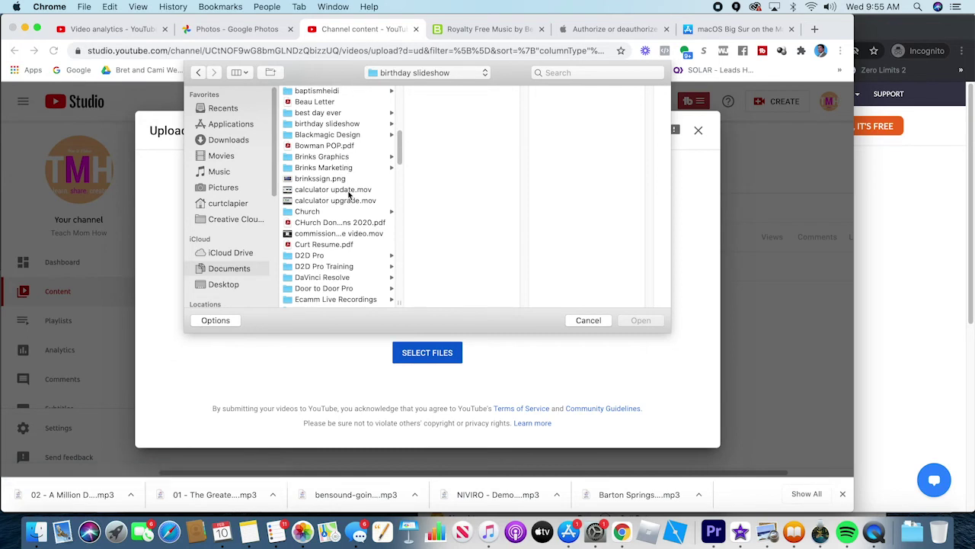
pyautogui.scroll(1, 352, 175)
pyautogui.click(360, 135)
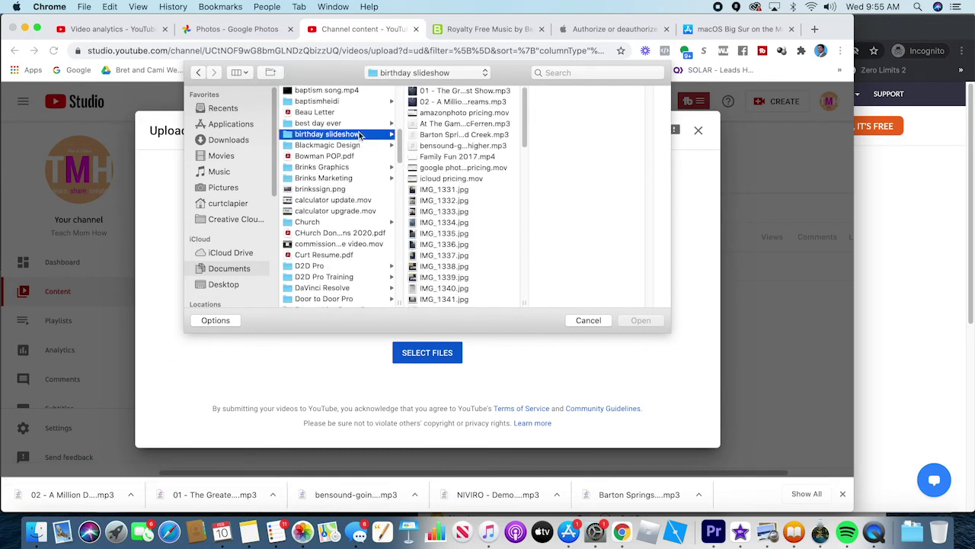
pyautogui.click(445, 158)
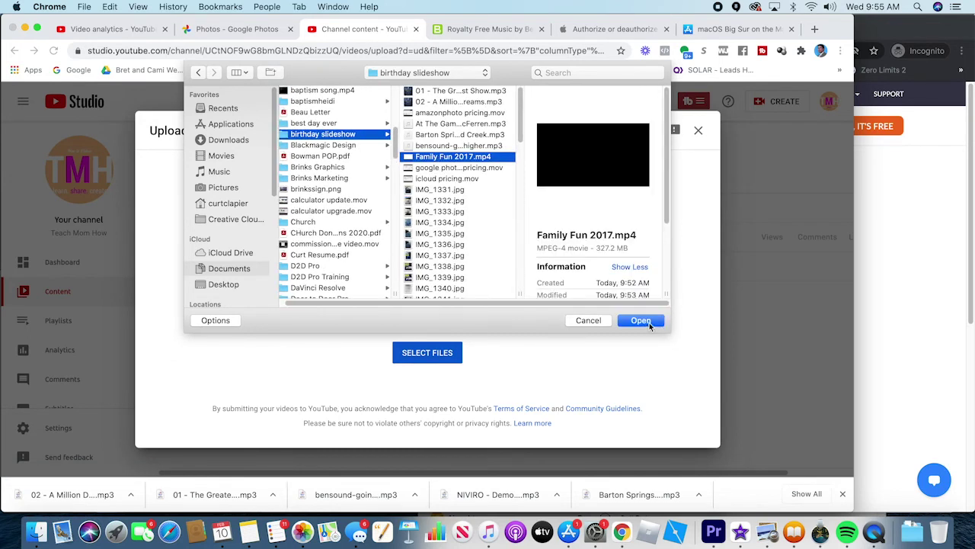
pyautogui.click(588, 320)
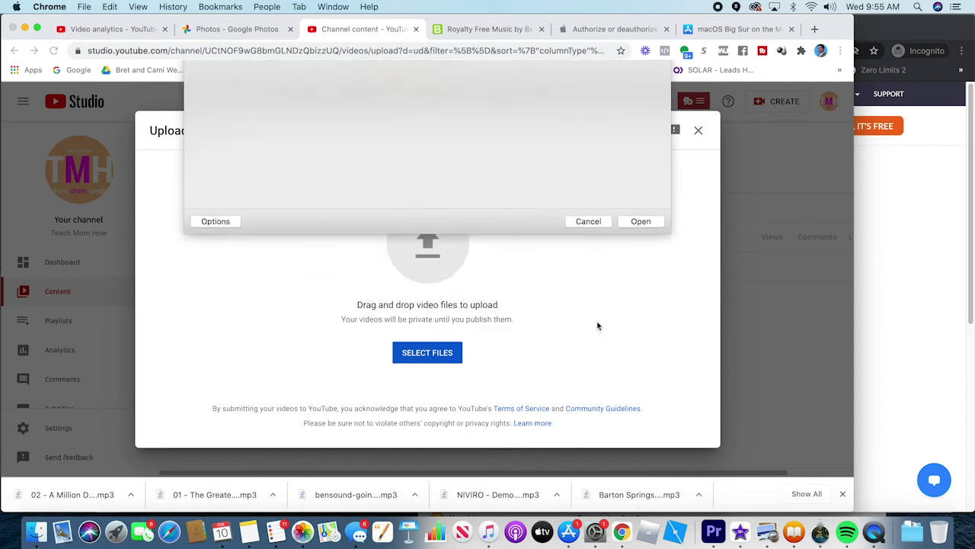
pyautogui.click(556, 313)
pyautogui.click(587, 321)
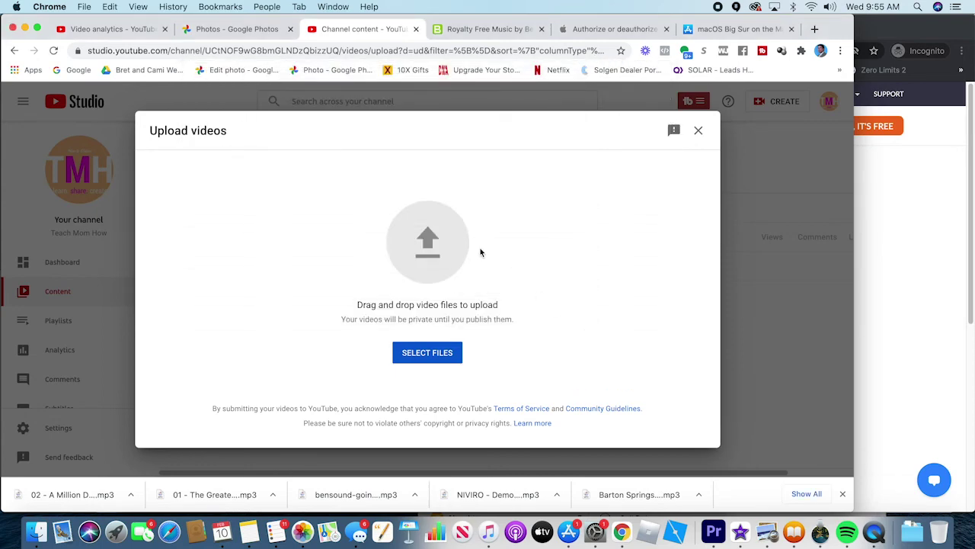
# Switch to Finder and drop Family Fun 2017.mp4 from the birthday slideshow folder onto YouTube's video upload area
pyautogui.press('super+Tab')
pyautogui.press('super+Tab')
pyautogui.press('super+Tab')
pyautogui.press('super+shift+Tab')
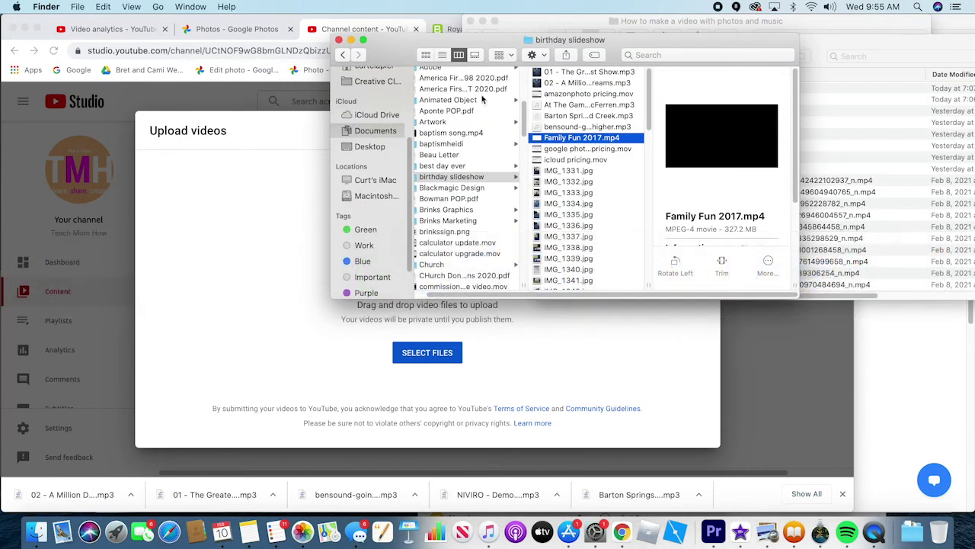
pyautogui.moveTo(588, 47); pyautogui.dragTo(723, 16)
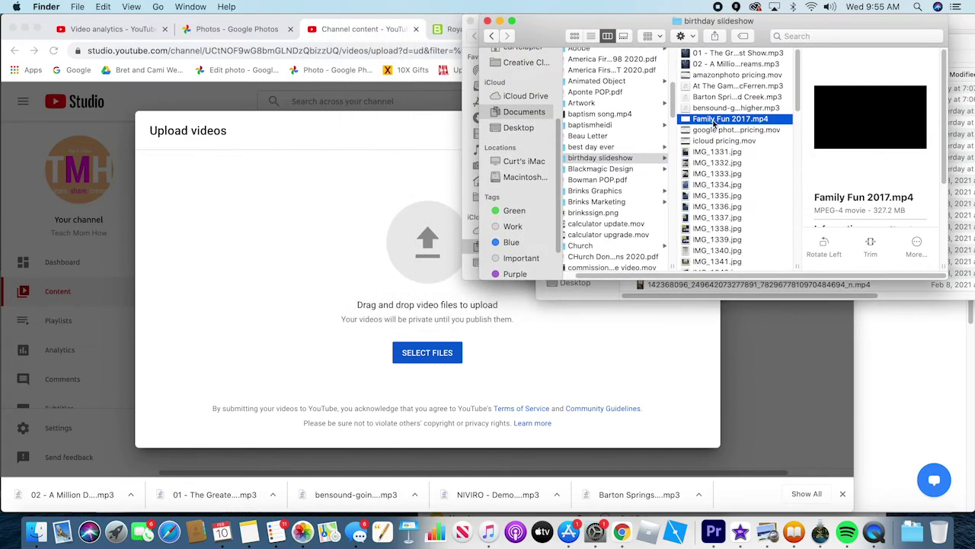
pyautogui.moveTo(718, 122); pyautogui.dragTo(360, 251)
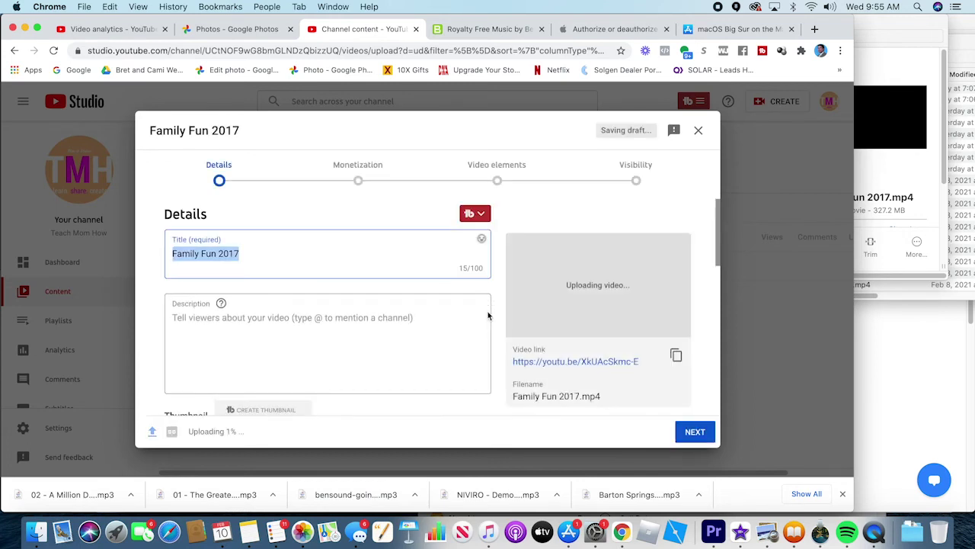
# Enter "Family fun slideshow." as the video's description
pyautogui.click(235, 326)
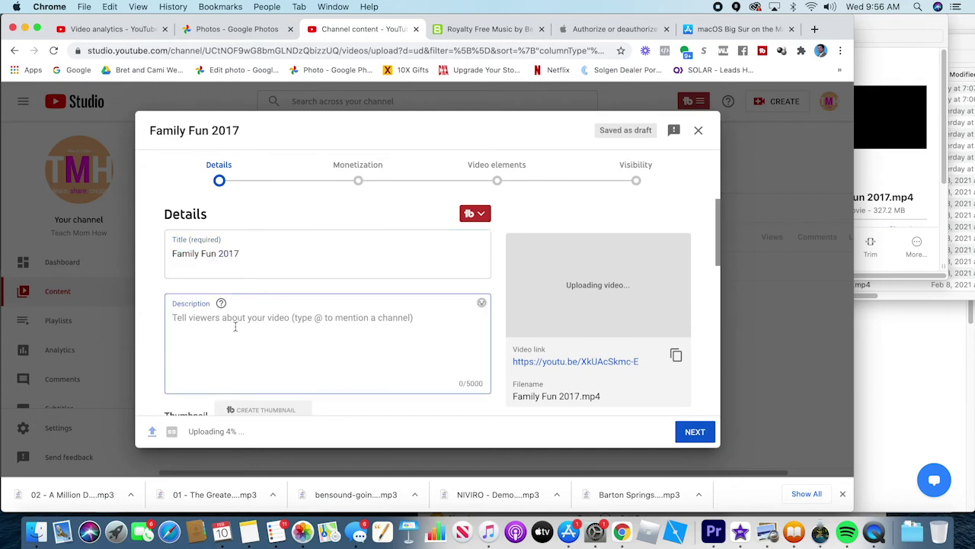
pyautogui.write('Fami')
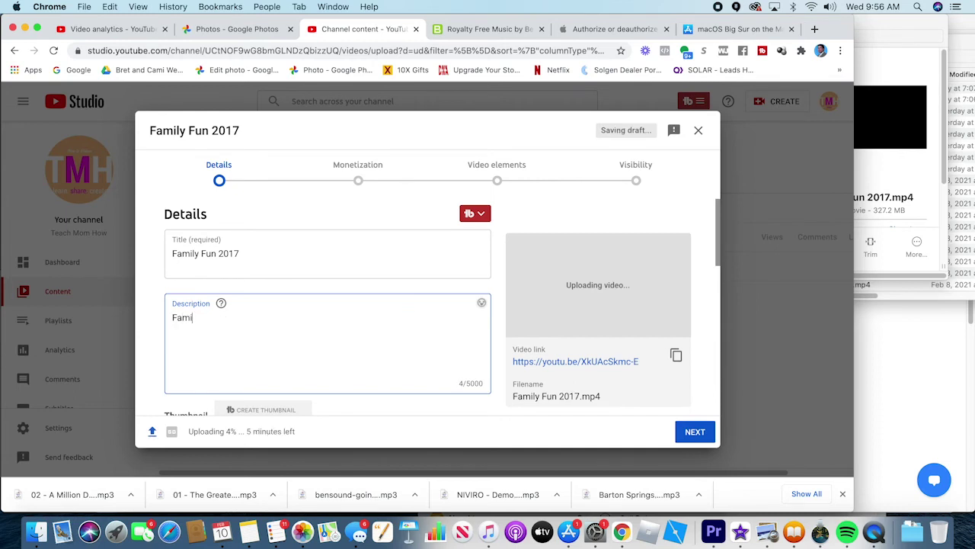
pyautogui.write('ly fun slideshow.')
# Review the thumbnail options and the list of playlists the video could be added to
pyautogui.scroll(-5, 271, 296)
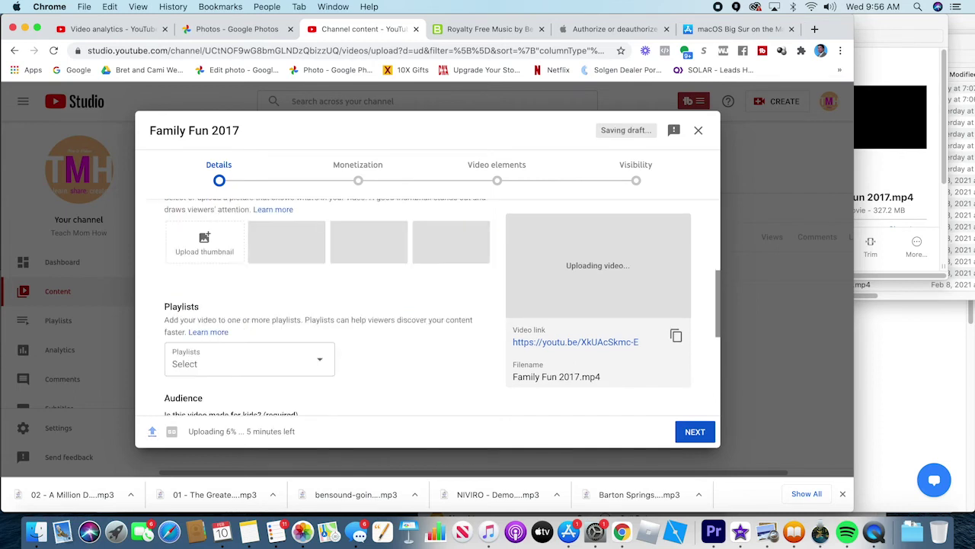
pyautogui.scroll(3, 272, 295)
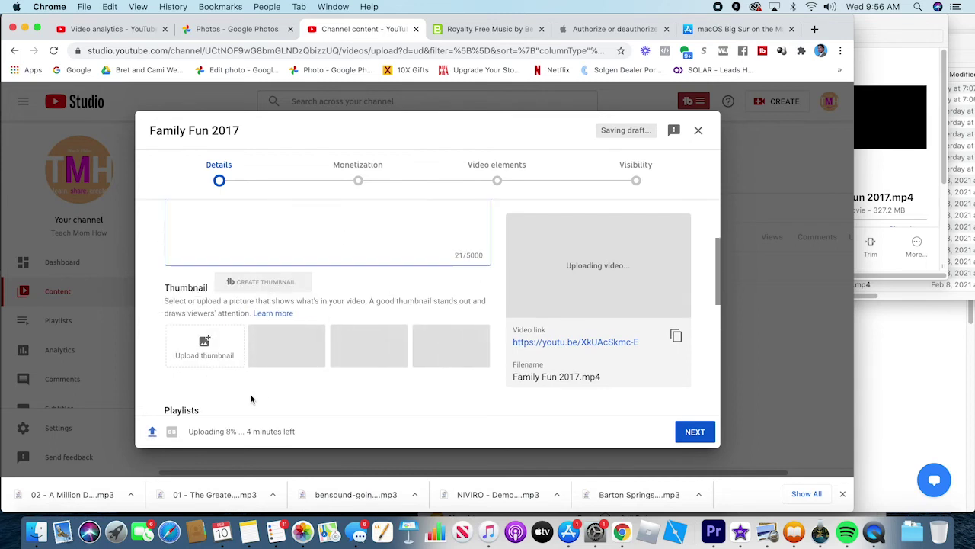
pyautogui.scroll(-1, 259, 399)
pyautogui.scroll(-2, 263, 397)
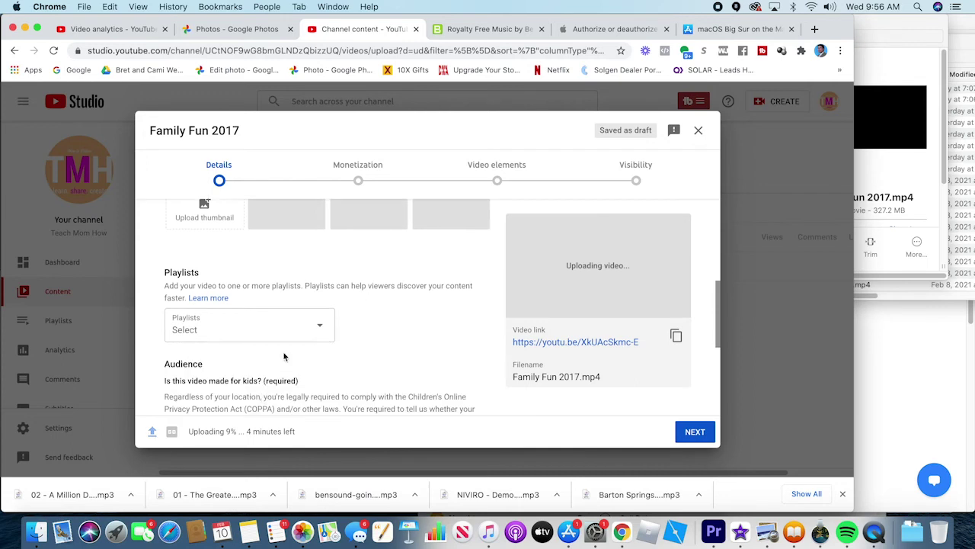
pyautogui.click(317, 327)
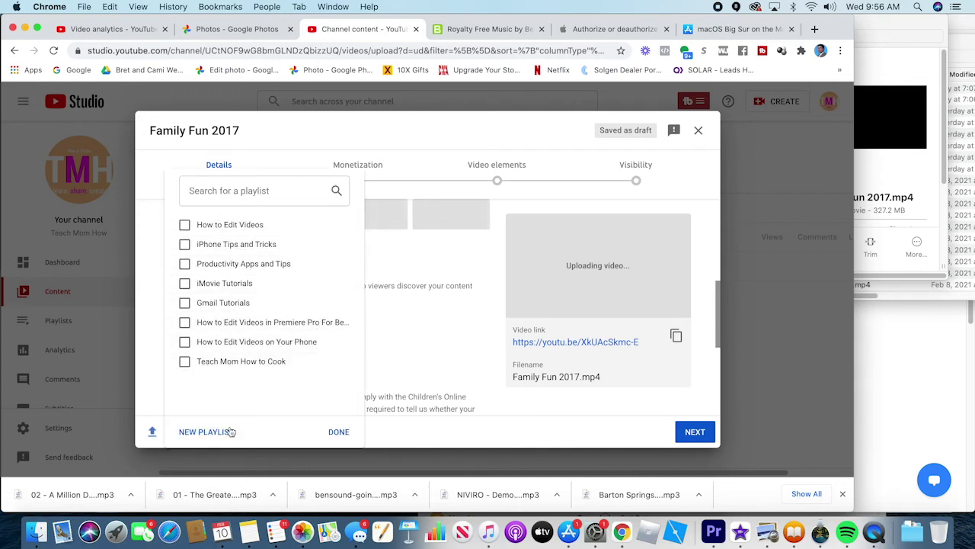
pyautogui.click(411, 341)
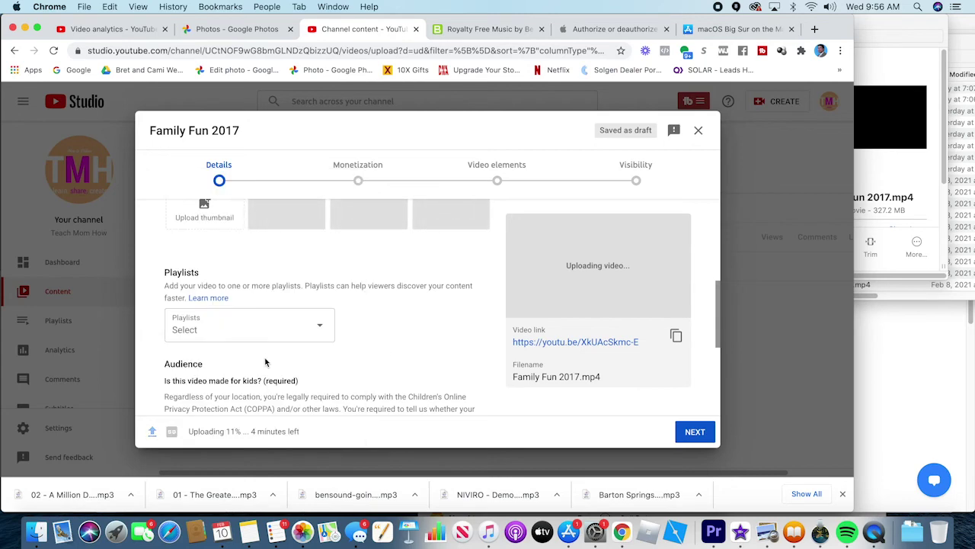
# Mark the video as not made for kids and expand the advanced age restriction settings
pyautogui.scroll(-5, 265, 362)
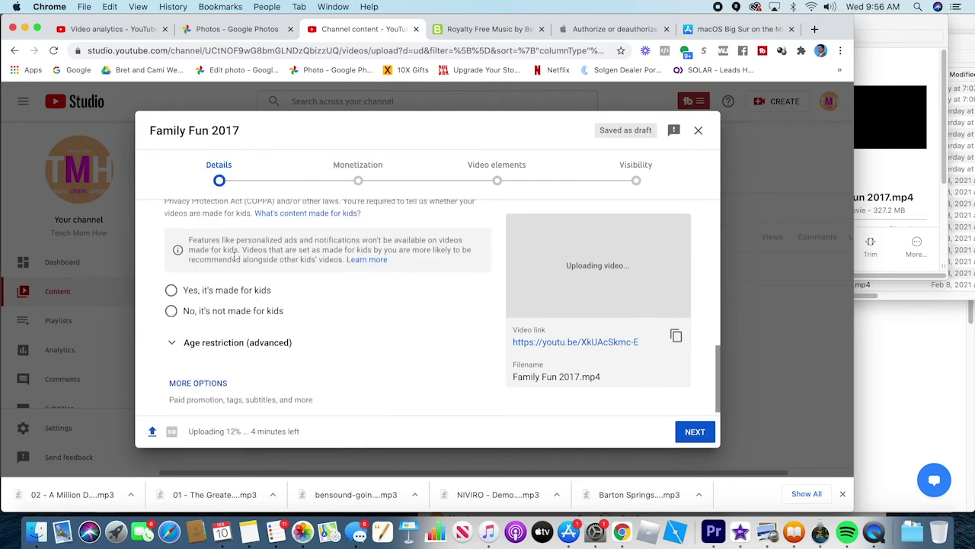
pyautogui.click(171, 311)
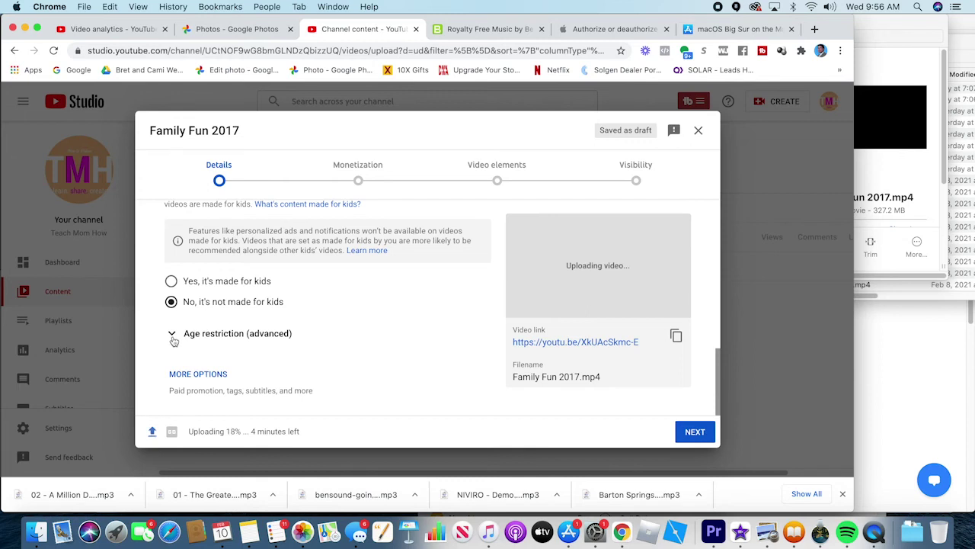
pyautogui.click(172, 335)
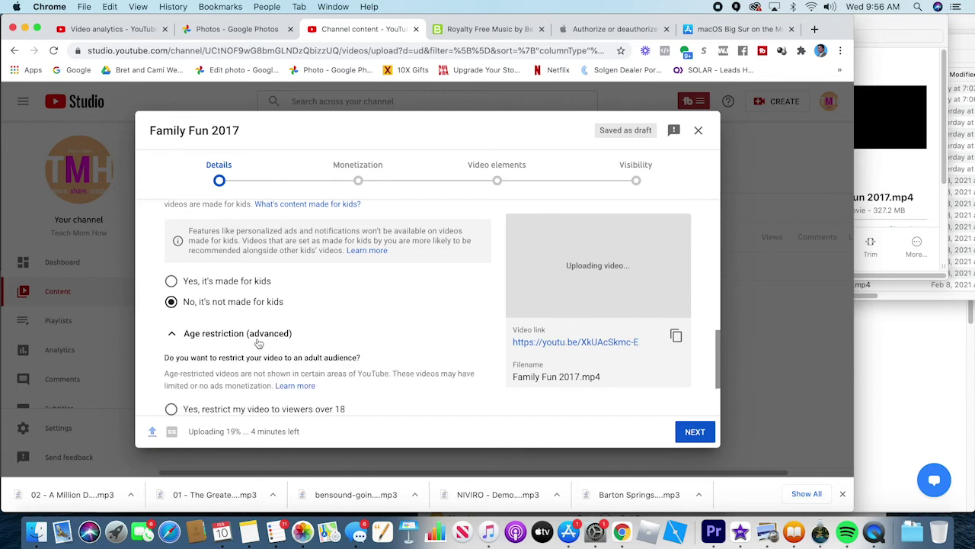
pyautogui.scroll(-3, 259, 344)
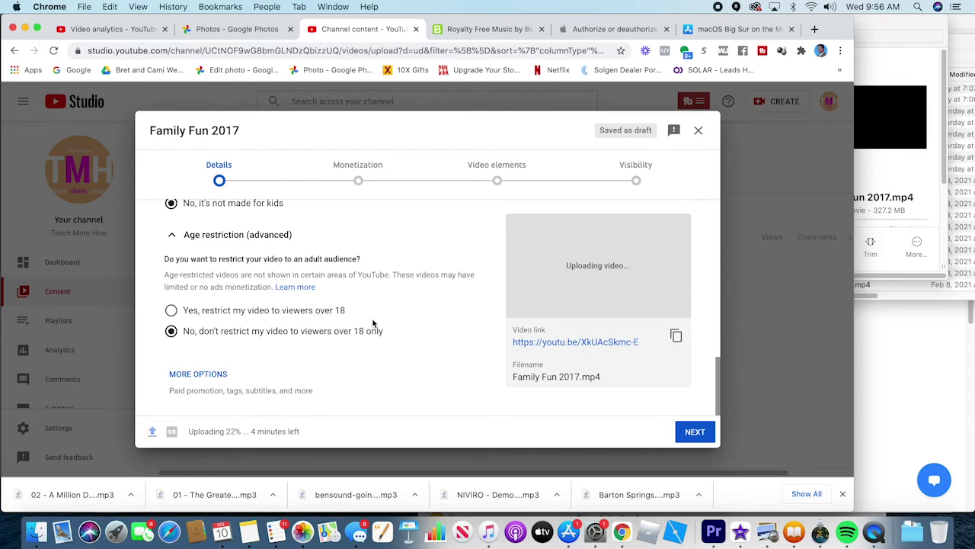
# Show the additional video details options and review the paid promotion setting and the tags field
pyautogui.click(213, 374)
pyautogui.scroll(-3, 271, 366)
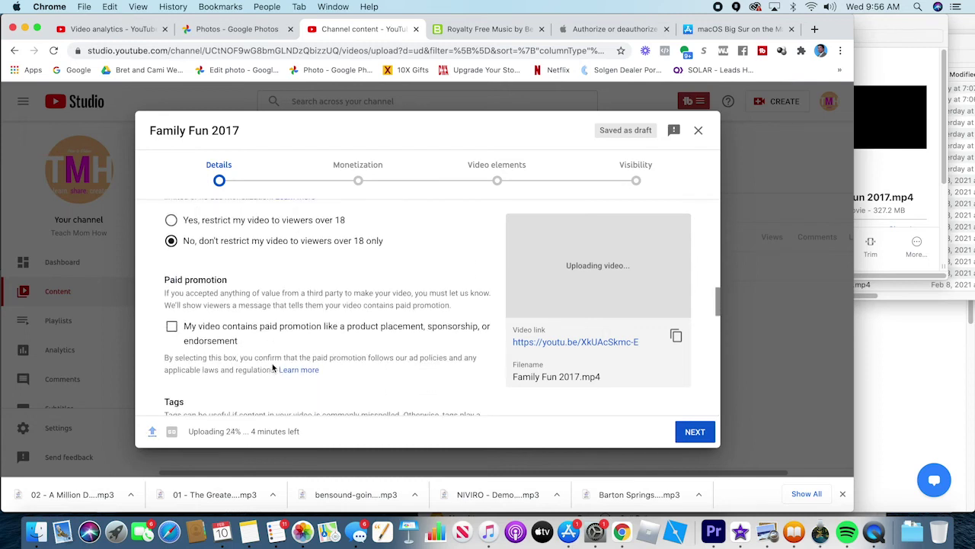
pyautogui.scroll(-2, 272, 366)
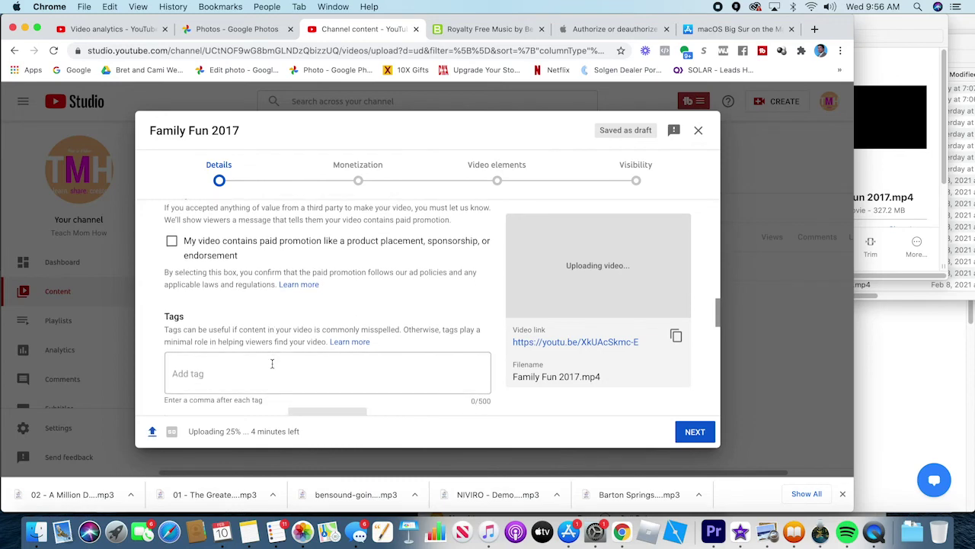
pyautogui.scroll(2, 272, 365)
pyautogui.scroll(-6, 263, 351)
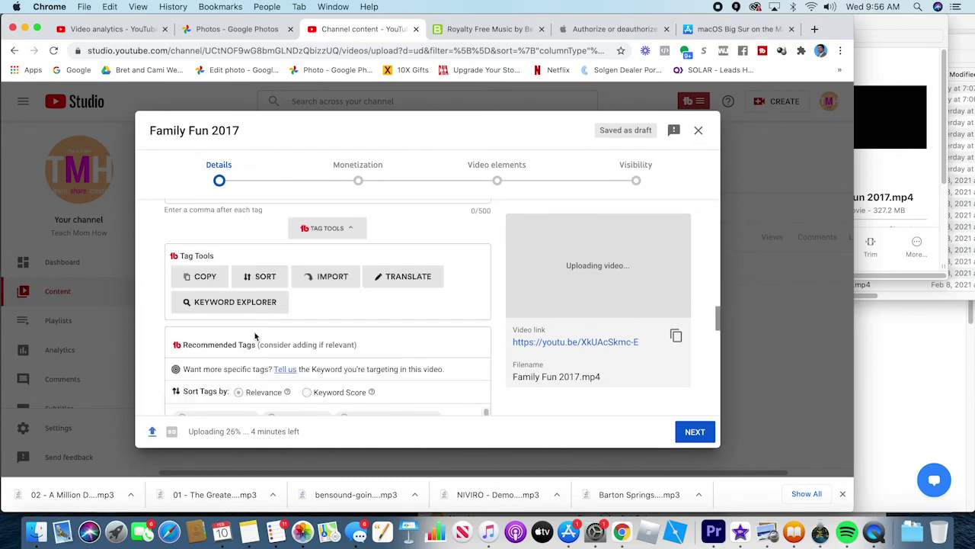
pyautogui.scroll(2, 232, 290)
pyautogui.click(228, 276)
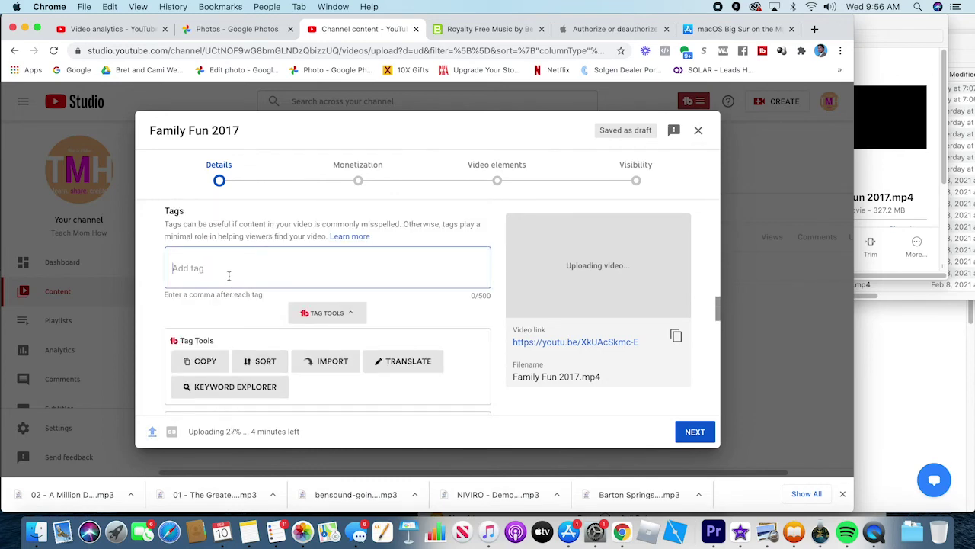
# Look through the recommended tags and continue to the language, captions, recording date and location settings
pyautogui.scroll(-4, 228, 278)
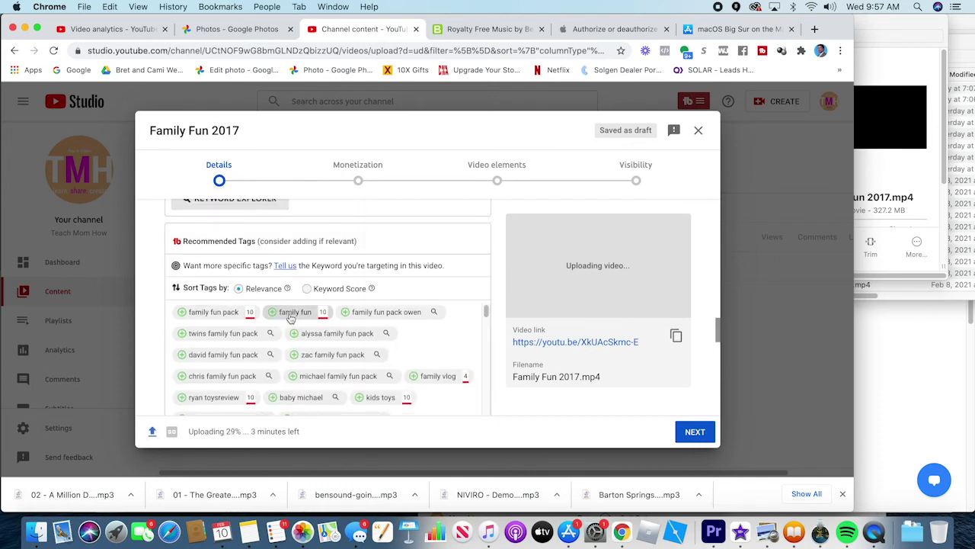
pyautogui.scroll(-1, 260, 335)
pyautogui.scroll(-3, 229, 351)
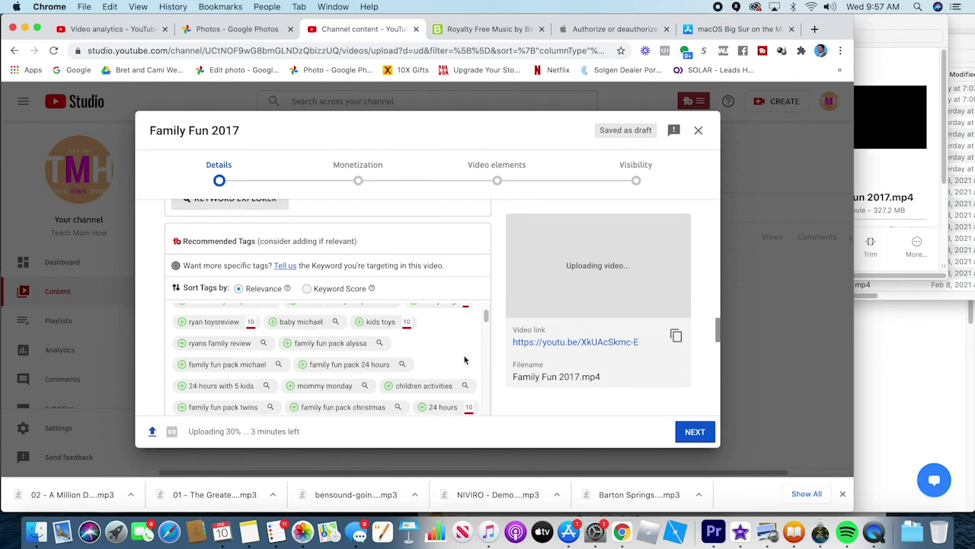
pyautogui.scroll(-5, 465, 360)
pyautogui.scroll(-4, 473, 384)
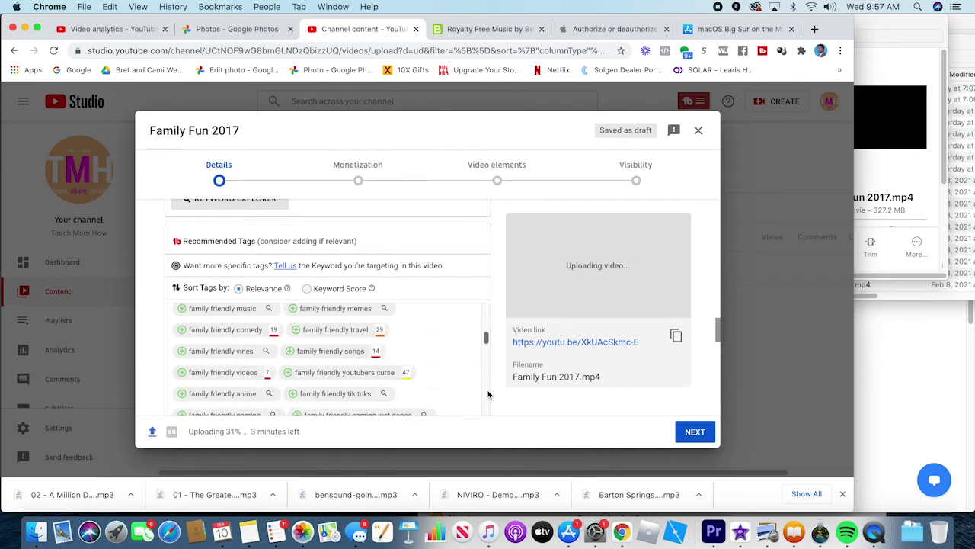
pyautogui.scroll(-10, 489, 394)
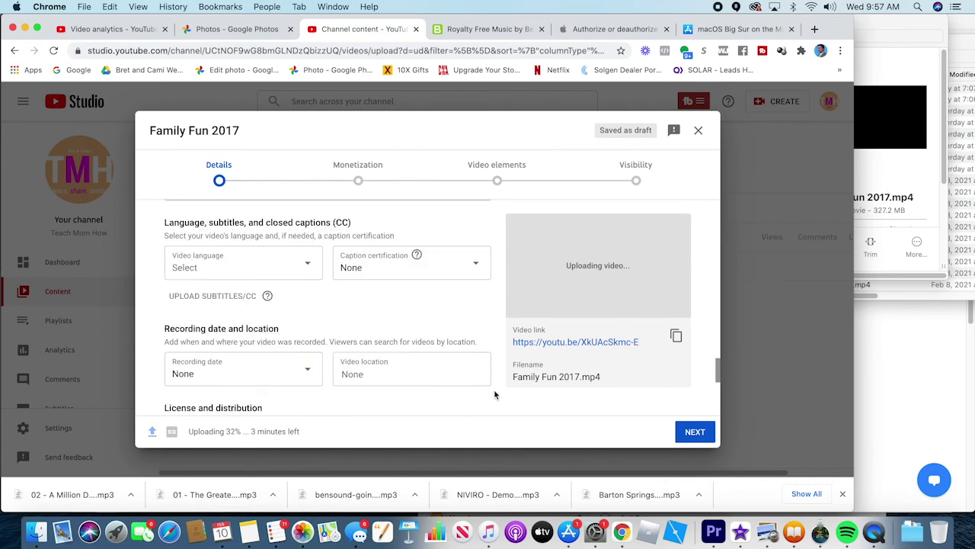
# Set the video language to English (United States)
pyautogui.scroll(1, 495, 394)
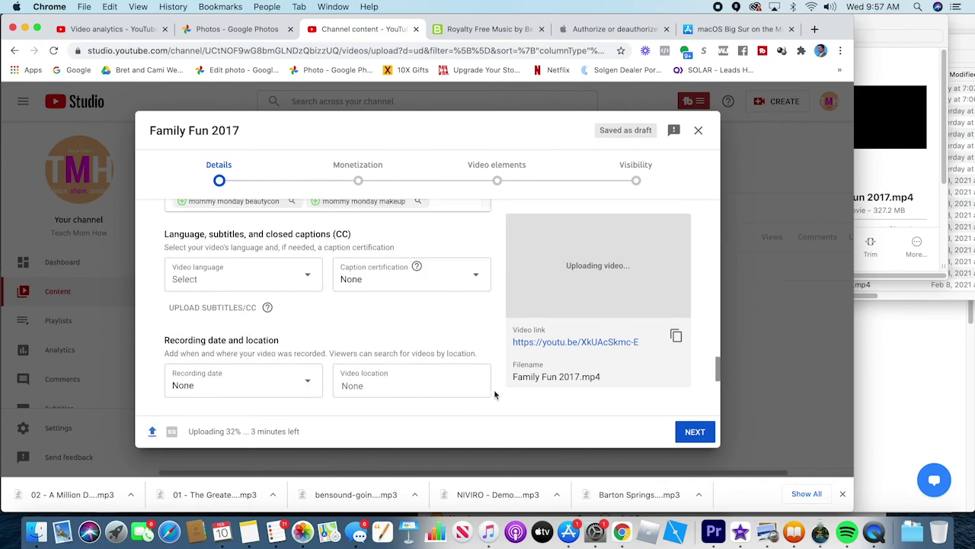
pyautogui.click(305, 284)
pyautogui.scroll(-10, 251, 320)
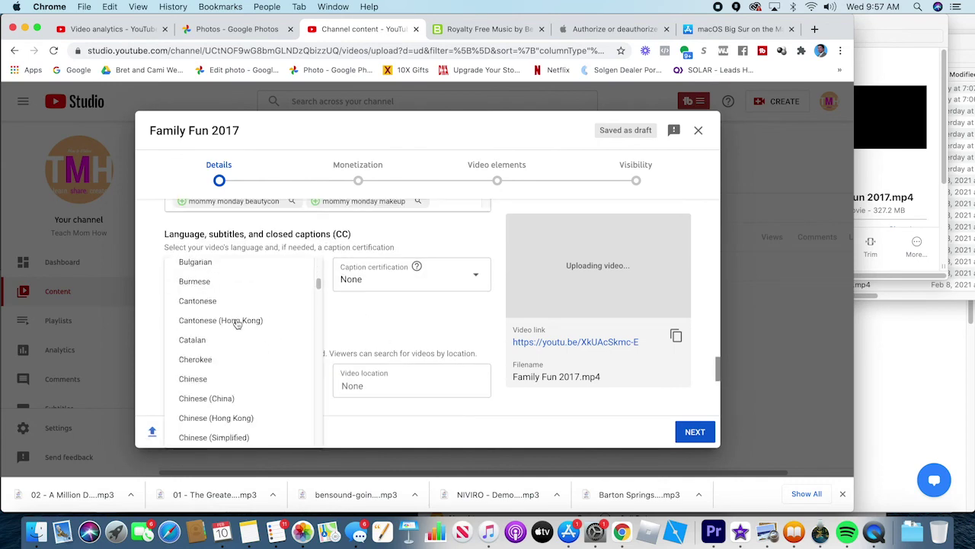
pyautogui.scroll(-5, 237, 324)
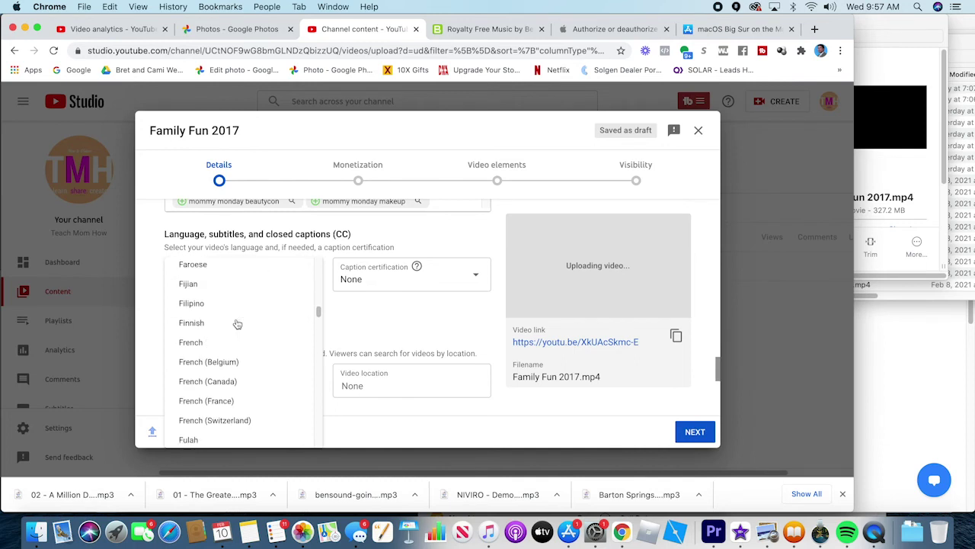
pyautogui.scroll(1, 241, 284)
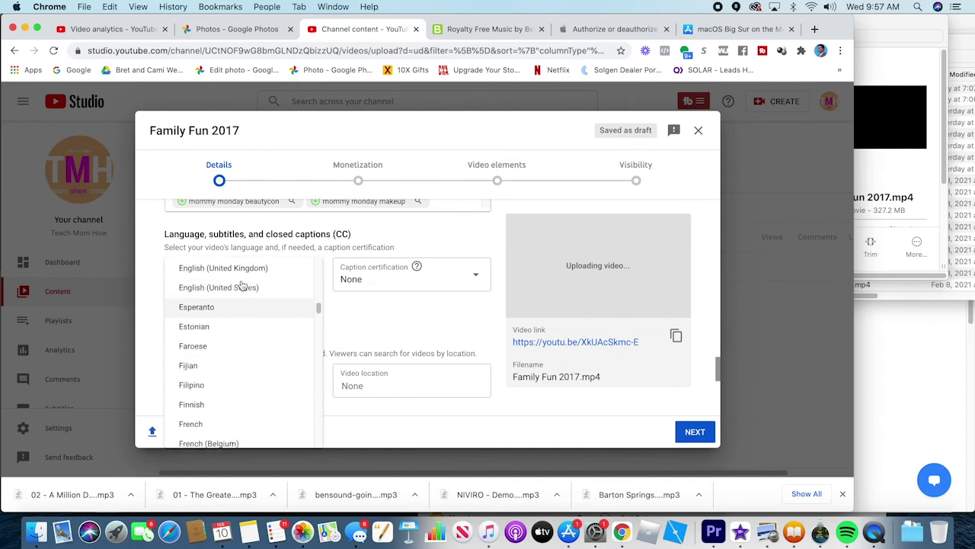
pyautogui.click(241, 286)
# Set the video's recording date to Feb 10, 2021
pyautogui.scroll(-2, 359, 331)
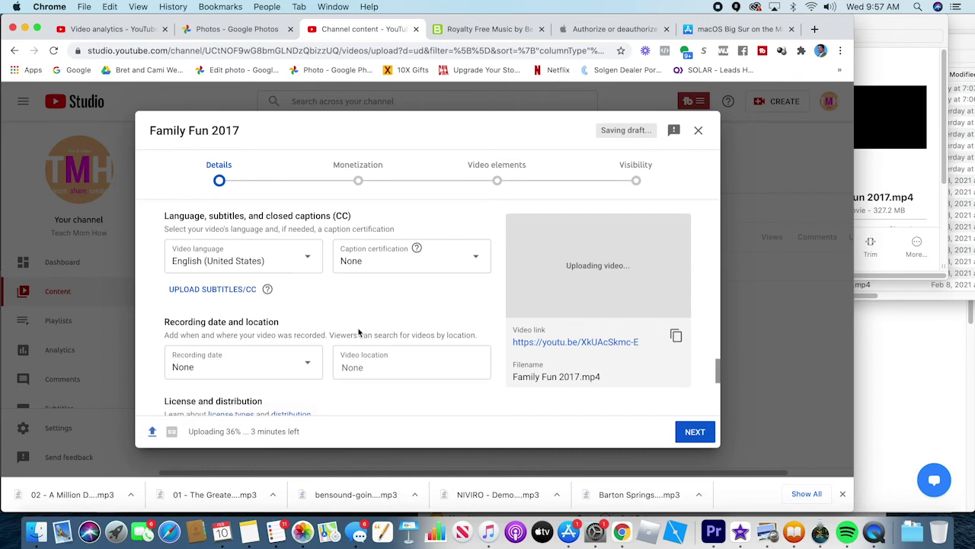
pyautogui.scroll(-2, 359, 329)
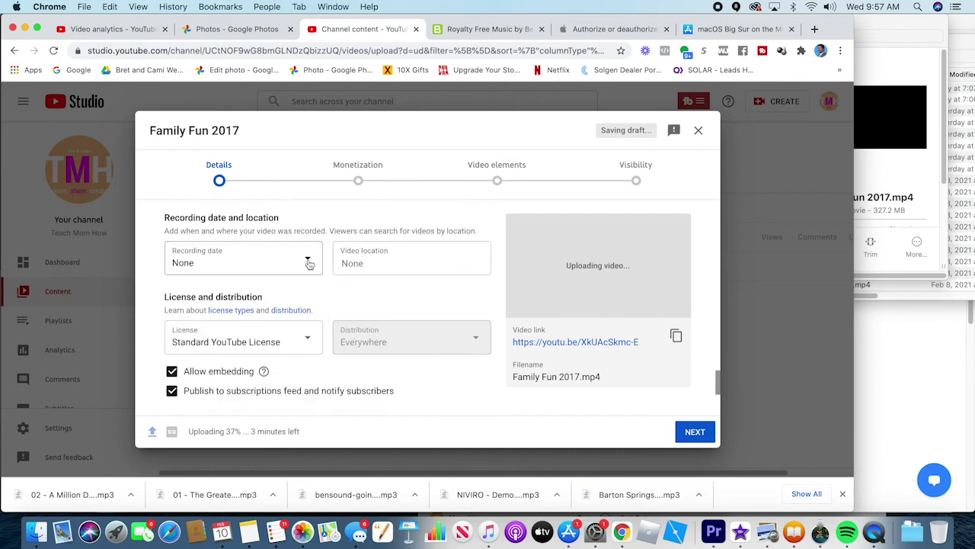
pyautogui.click(308, 262)
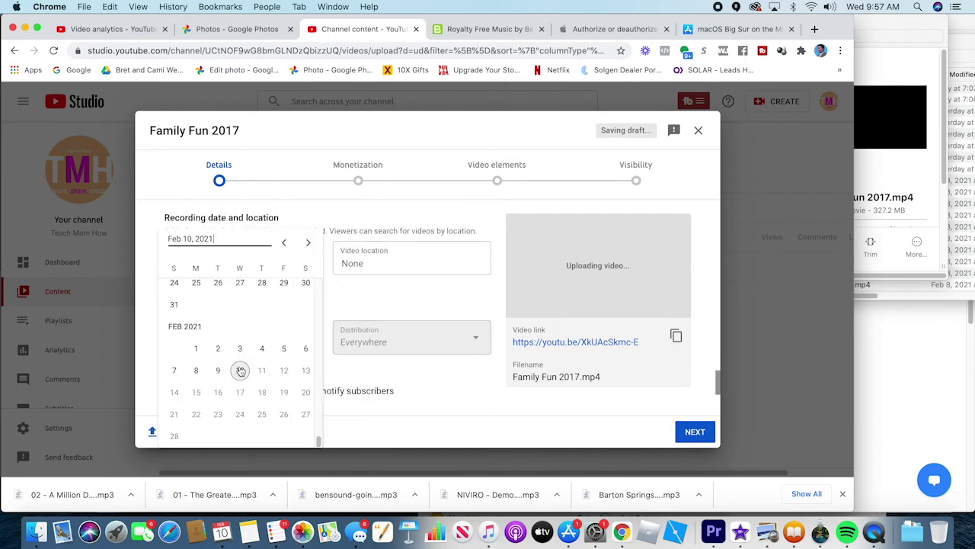
pyautogui.click(240, 371)
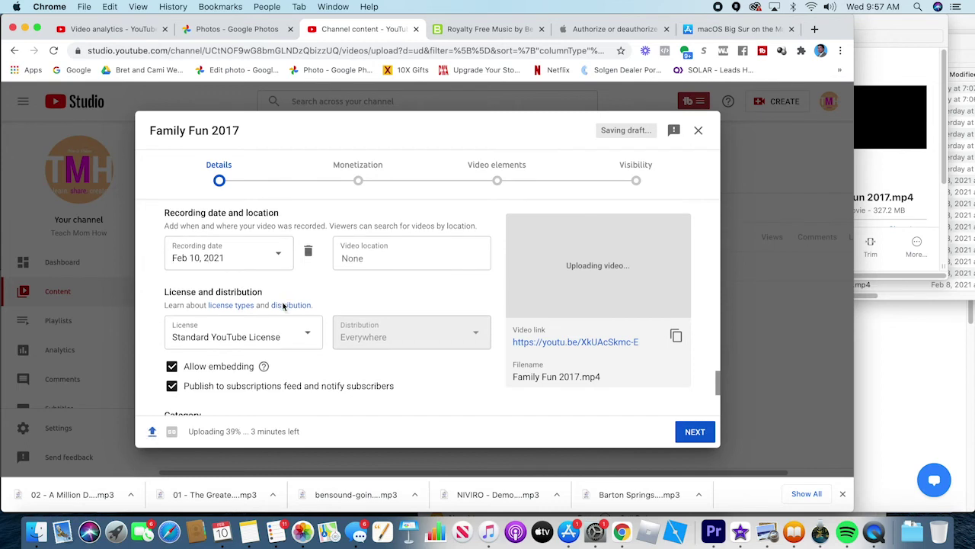
# Review the license, category and comment settings, including the available comment visibility options
pyautogui.scroll(-3, 283, 307)
pyautogui.scroll(-1, 283, 306)
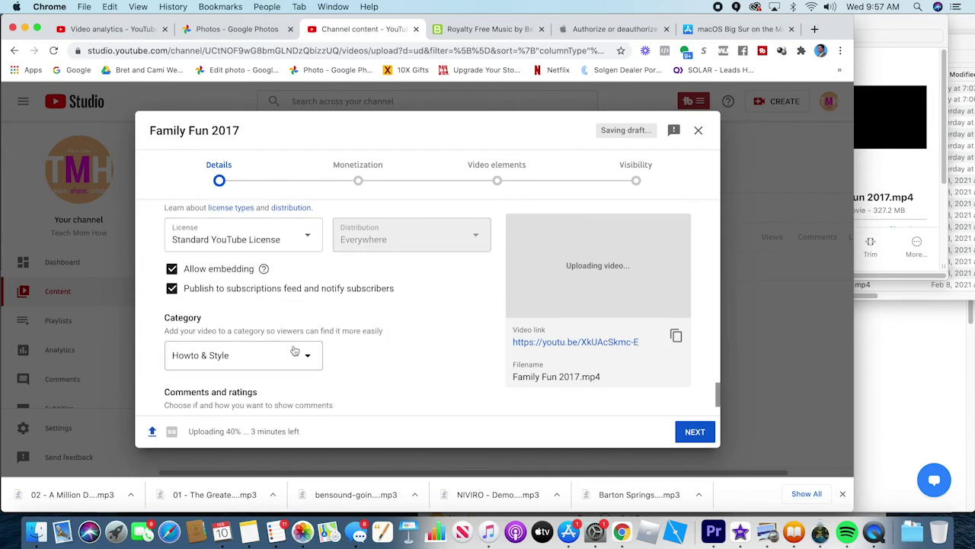
pyautogui.scroll(-2, 300, 339)
pyautogui.scroll(-1, 300, 341)
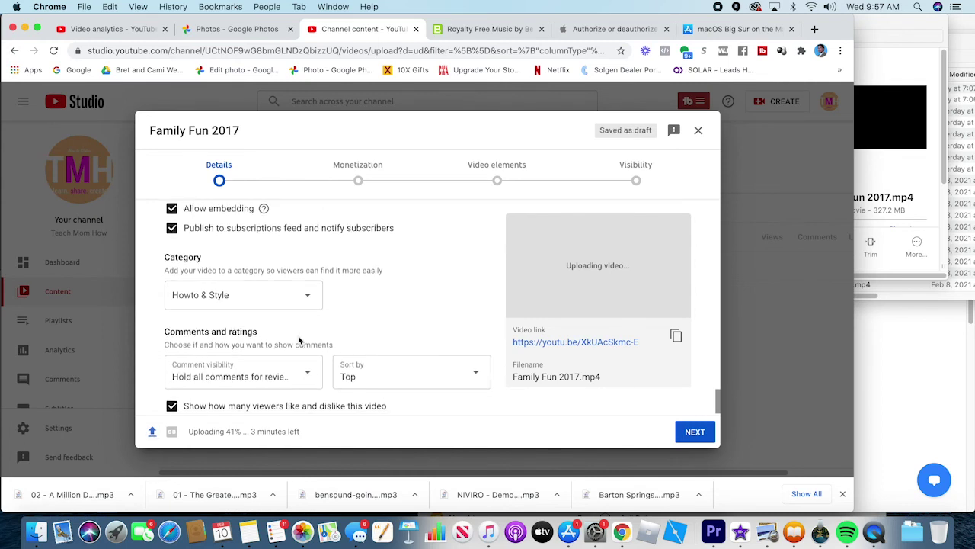
pyautogui.scroll(-1, 313, 337)
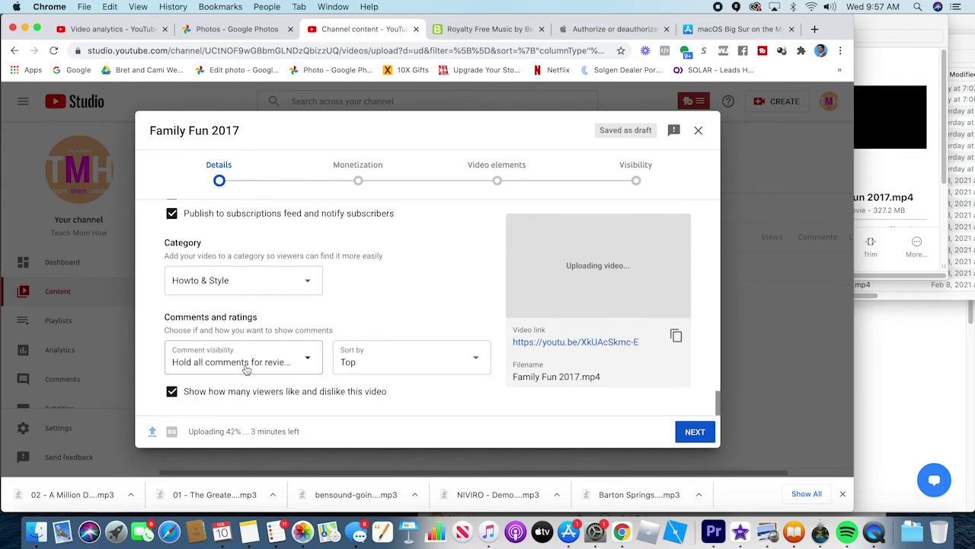
pyautogui.click(309, 365)
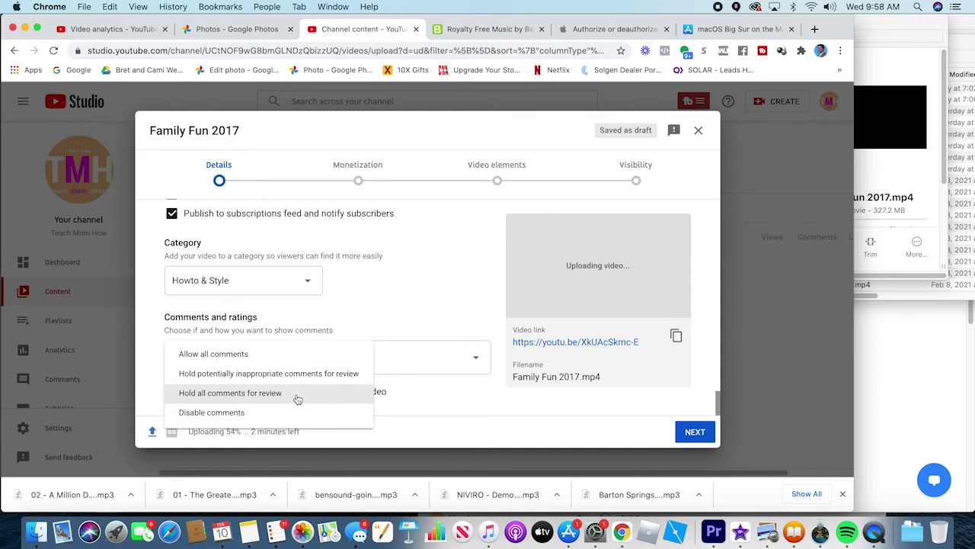
pyautogui.click(475, 396)
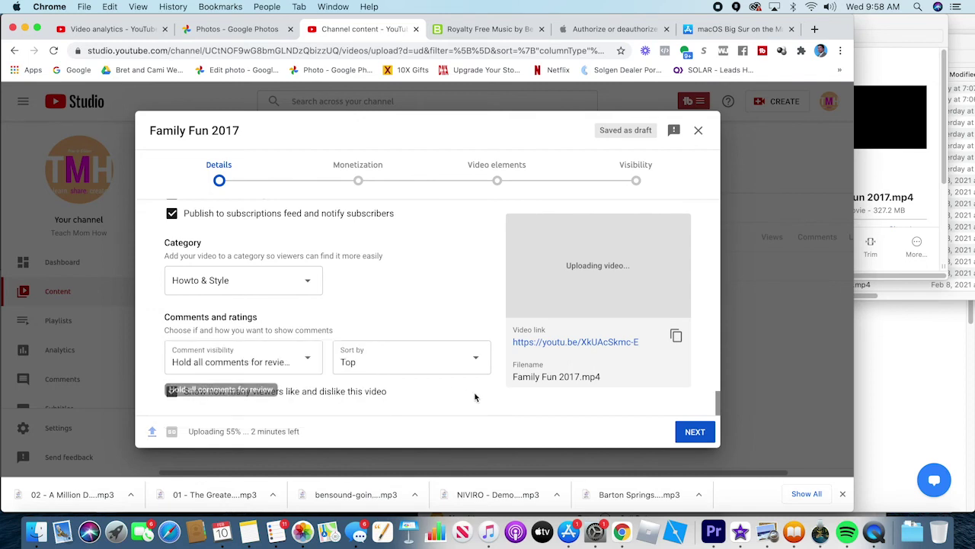
# Continue to the monetization settings and review the monetization choices, ad types and ad locations
pyautogui.click(689, 433)
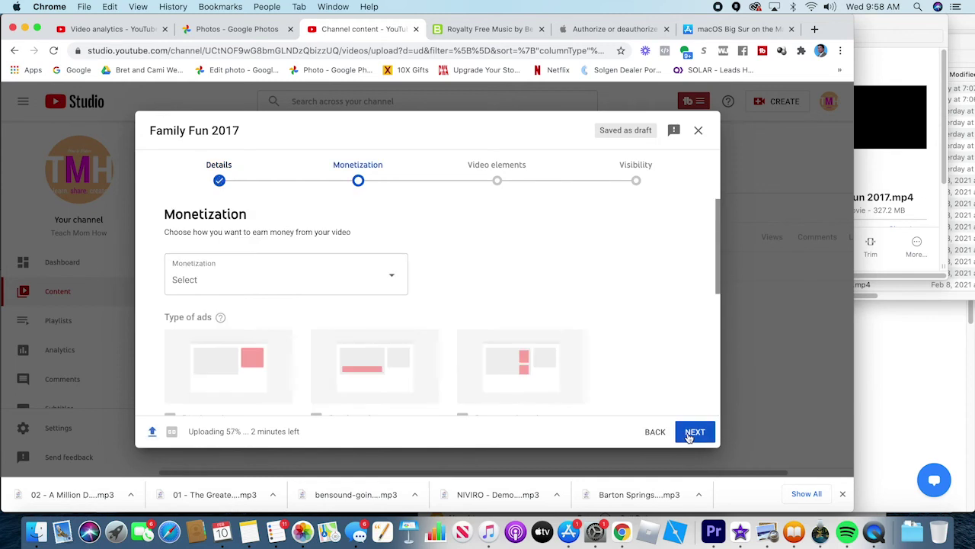
pyautogui.click(382, 279)
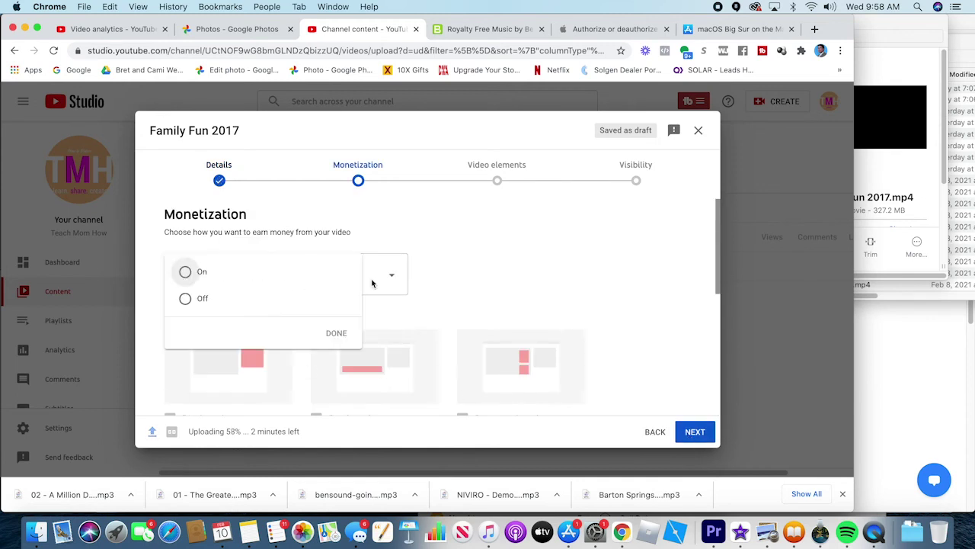
pyautogui.click(428, 284)
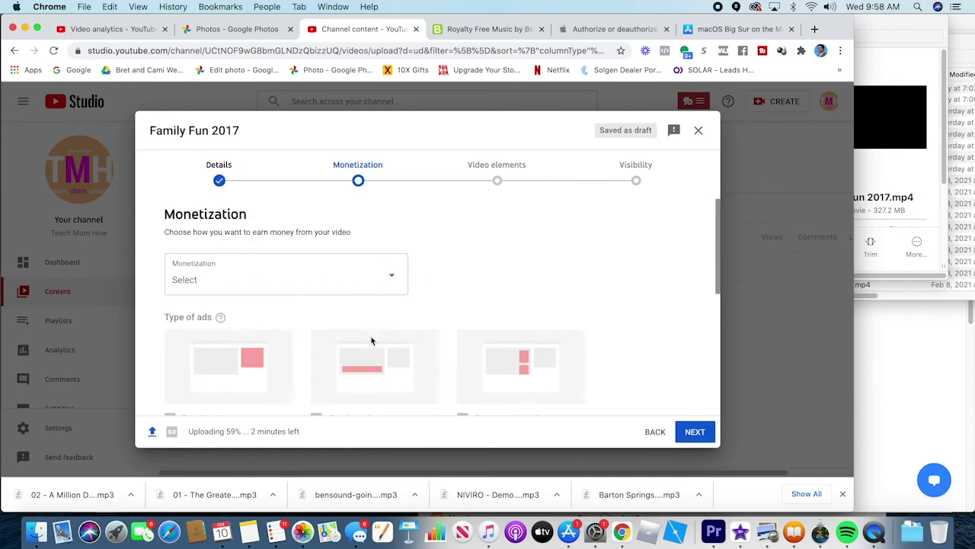
pyautogui.scroll(-5, 564, 303)
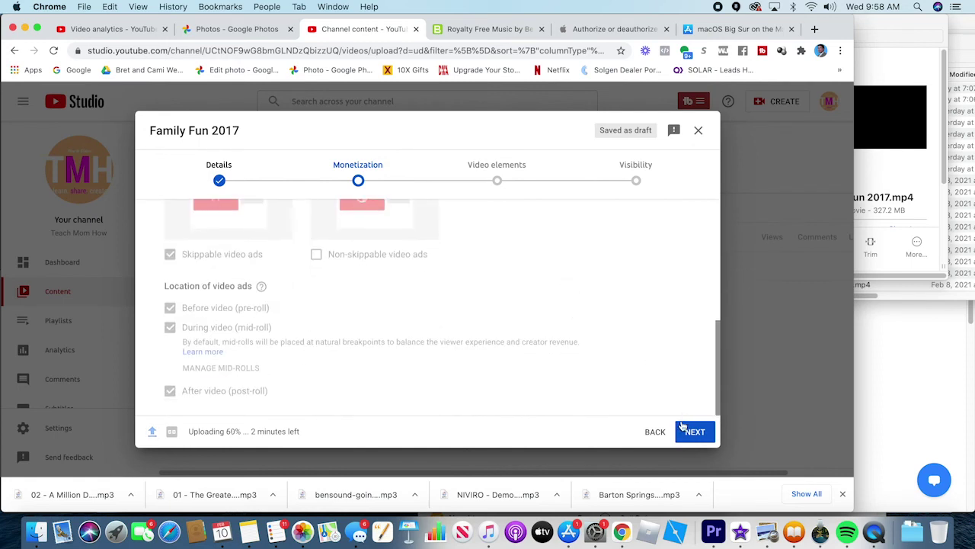
pyautogui.scroll(10, 516, 357)
# Turn monetization off for the video
pyautogui.click(270, 284)
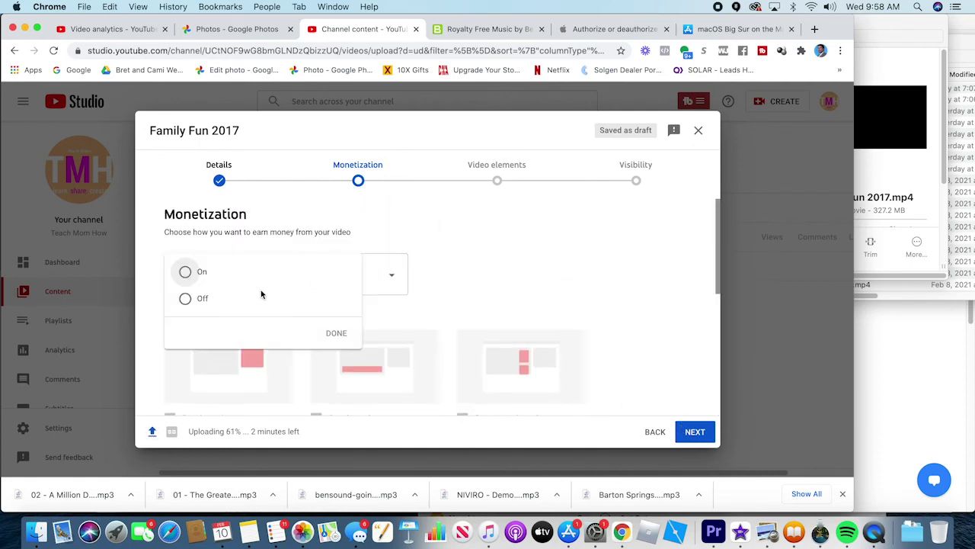
pyautogui.click(183, 302)
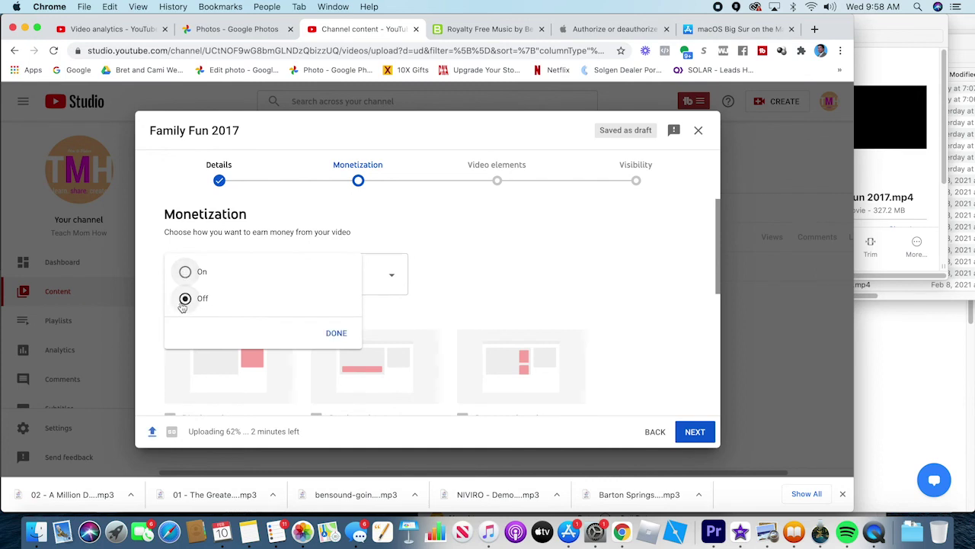
pyautogui.click(333, 333)
pyautogui.scroll(-5, 698, 369)
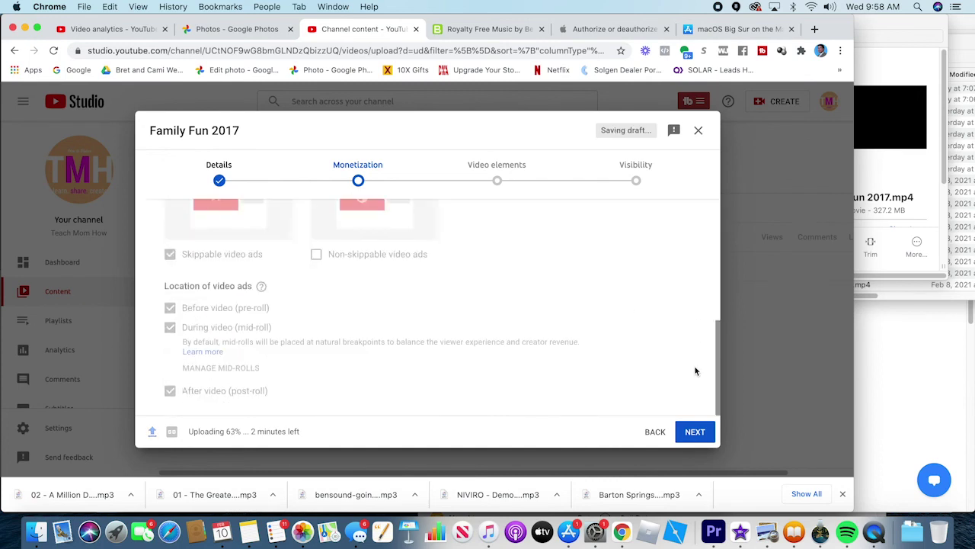
# Continue past the video elements without adding an end screen or cards, on to the visibility settings
pyautogui.click(694, 432)
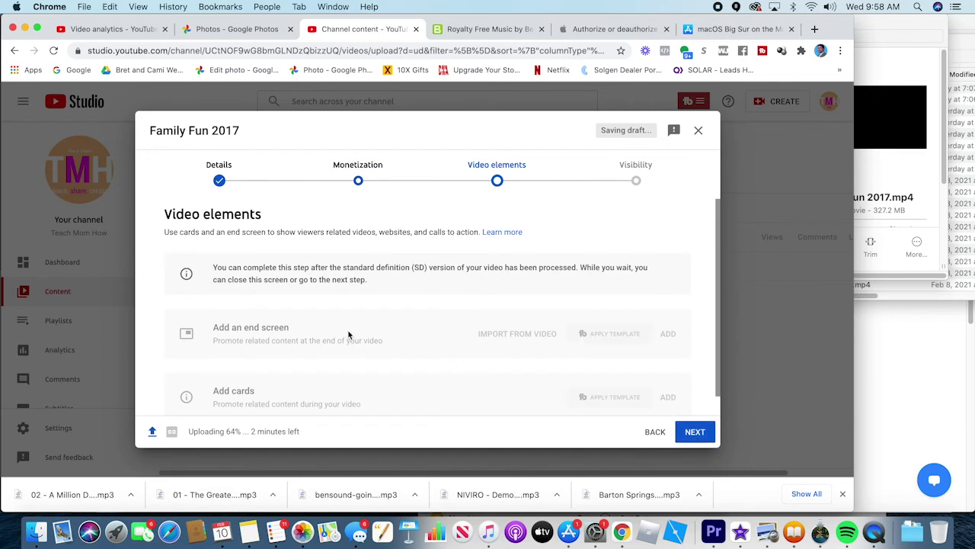
pyautogui.scroll(-1, 354, 332)
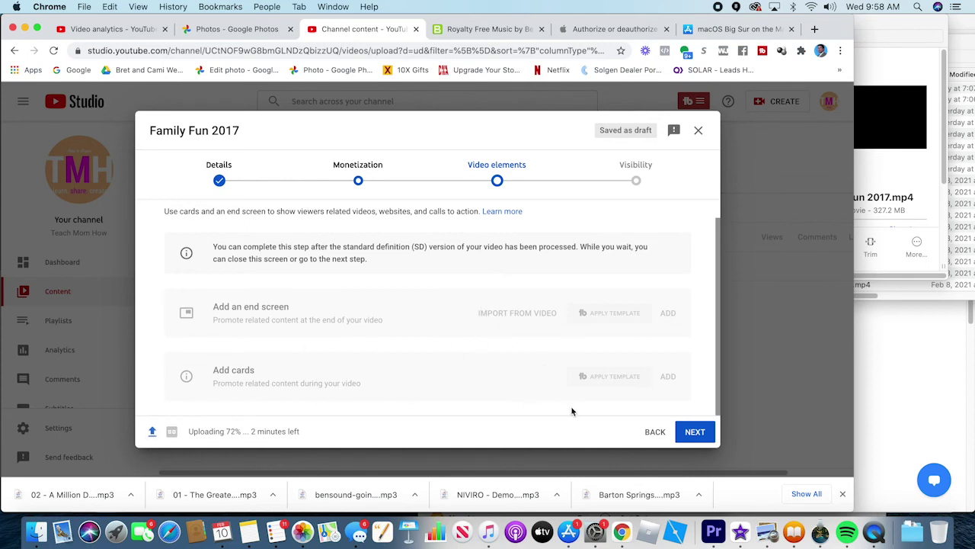
pyautogui.click(693, 433)
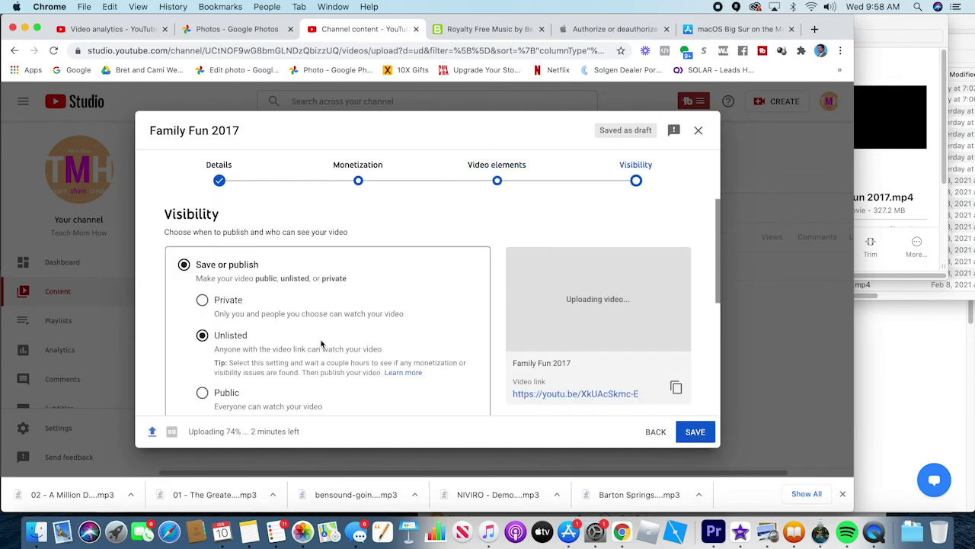
# Review the Private, Unlisted and Public visibility options and copy the video link
pyautogui.scroll(-2, 278, 325)
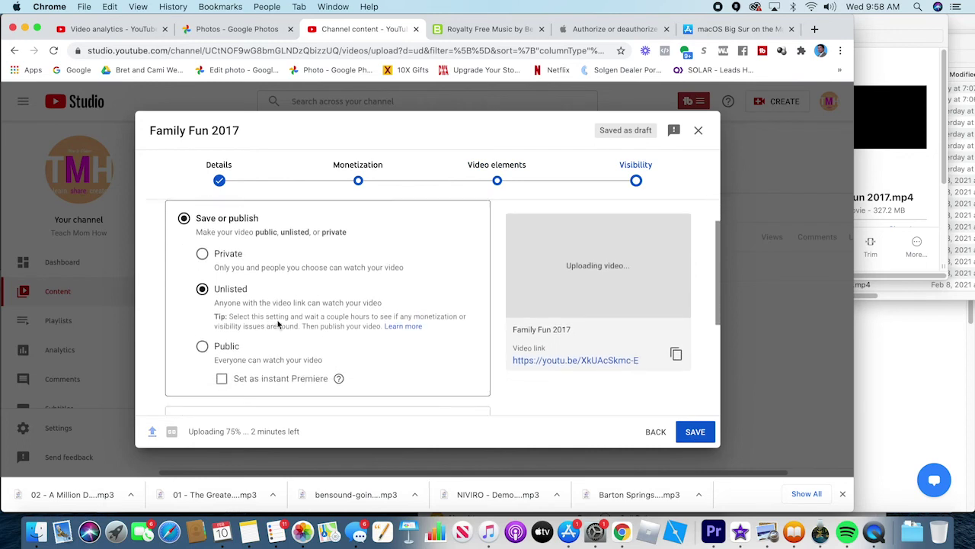
pyautogui.scroll(2, 278, 325)
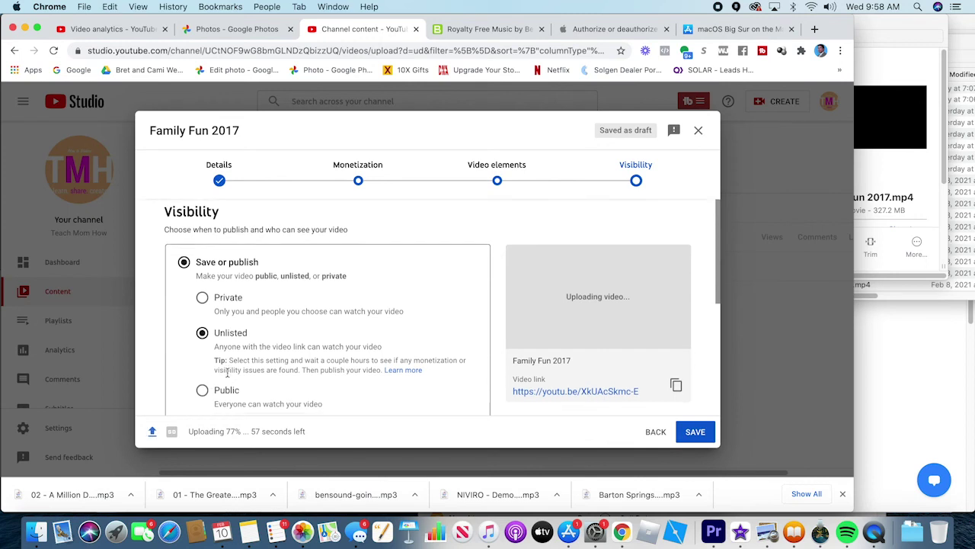
pyautogui.scroll(-1, 226, 372)
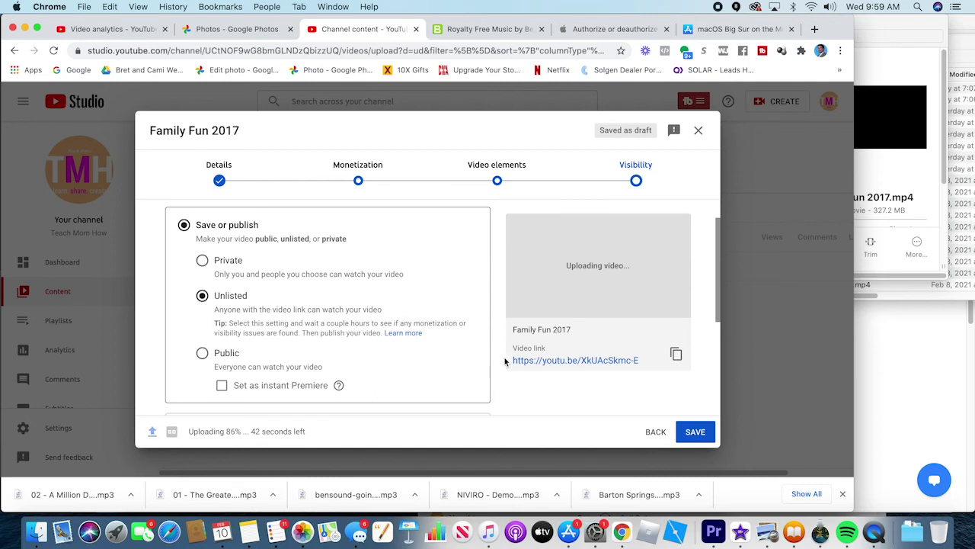
pyautogui.click(676, 355)
# Set the video's visibility to Public and make it an instant Premiere
pyautogui.click(201, 354)
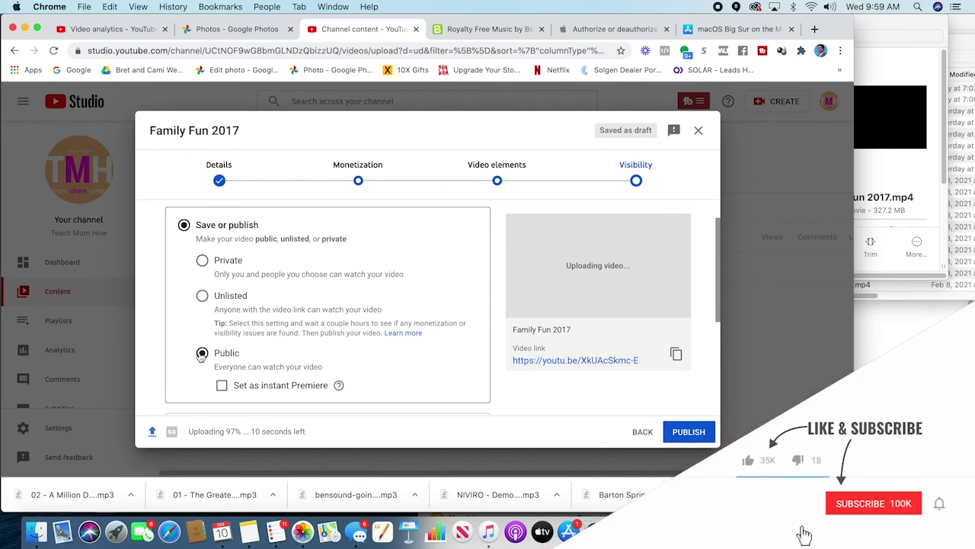
pyautogui.scroll(-1, 221, 347)
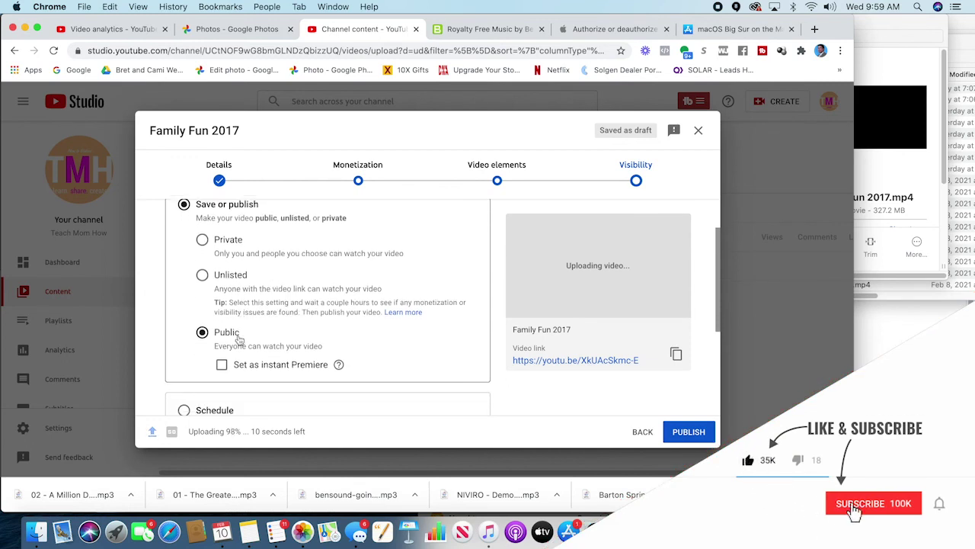
pyautogui.scroll(-3, 232, 343)
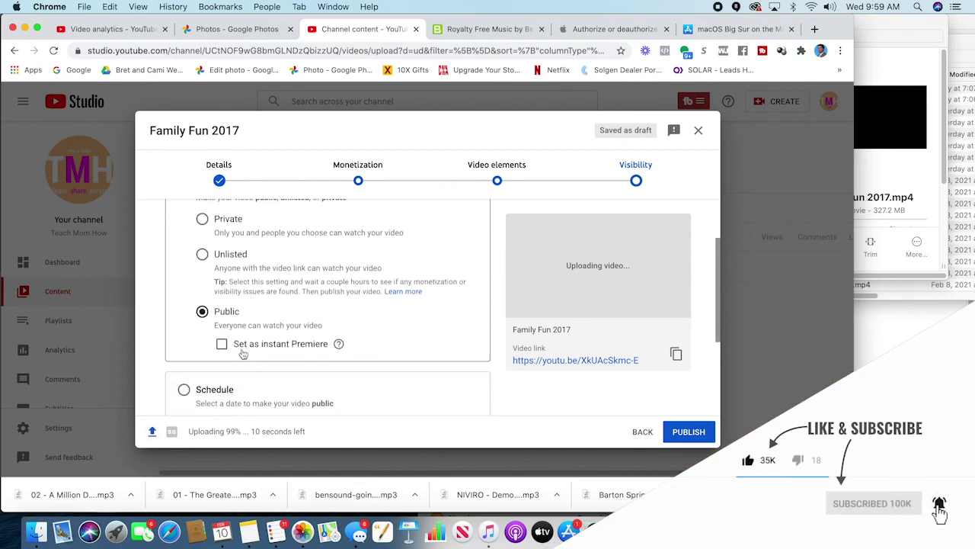
pyautogui.click(222, 301)
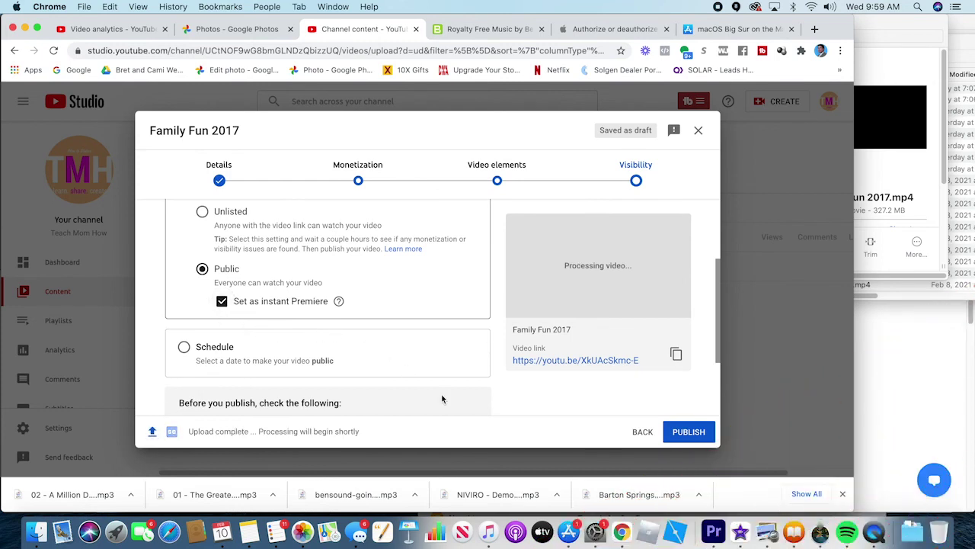
# Look at the date, time and Premiere options for scheduled publishing, and return to Save or publish
pyautogui.scroll(-1, 442, 398)
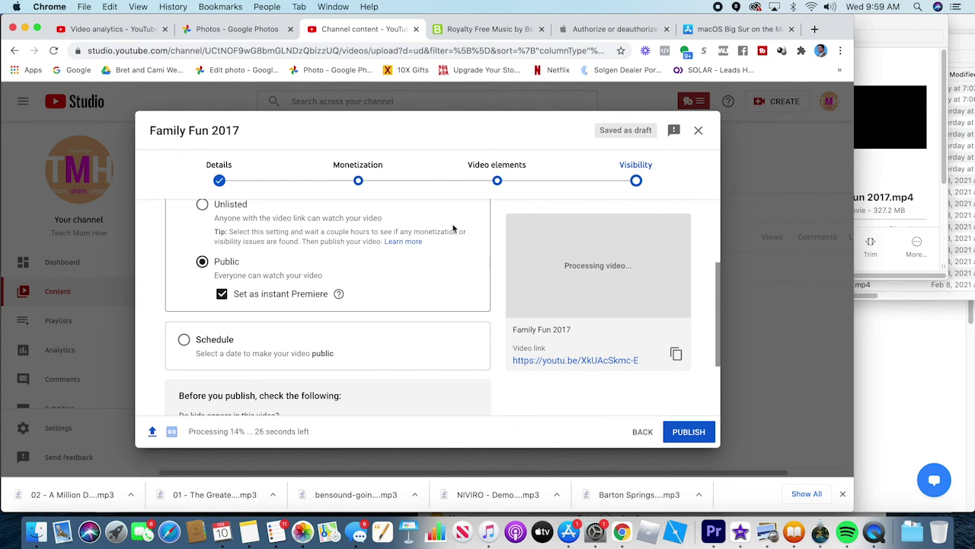
pyautogui.click(185, 341)
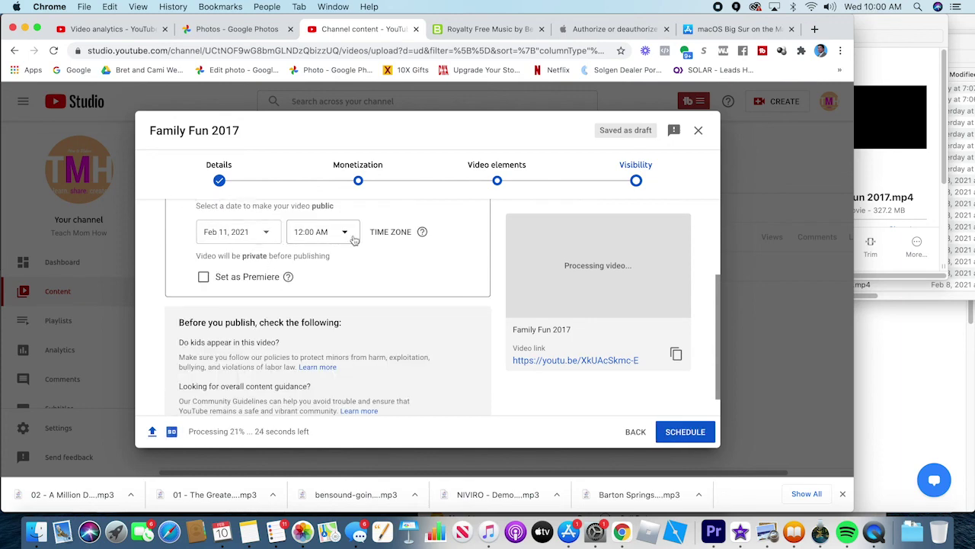
pyautogui.scroll(3, 305, 316)
pyautogui.click(184, 265)
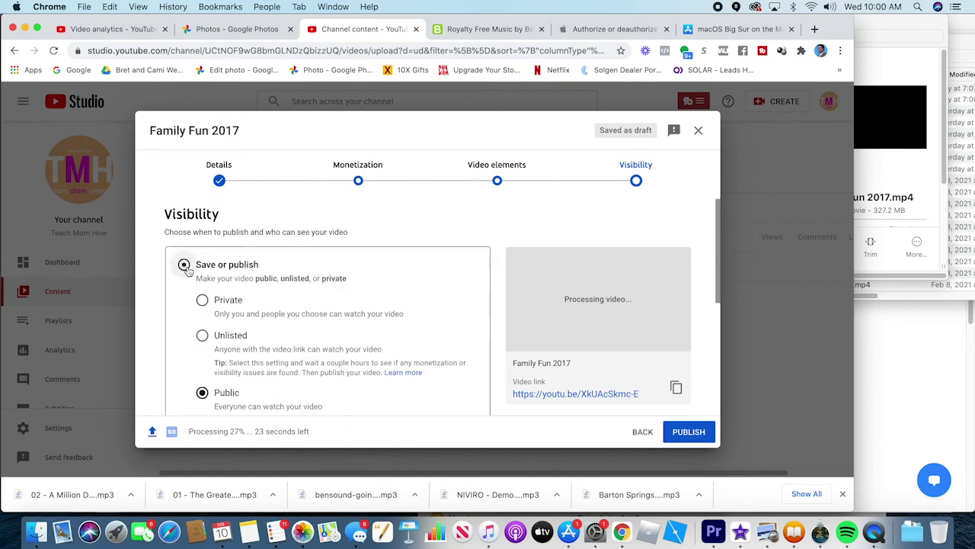
pyautogui.scroll(-2, 220, 348)
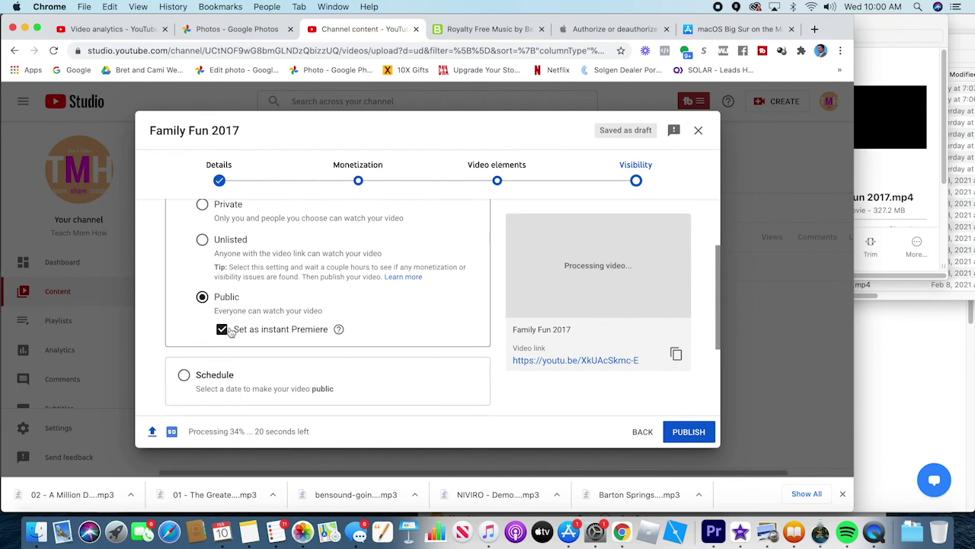
pyautogui.scroll(-2, 352, 411)
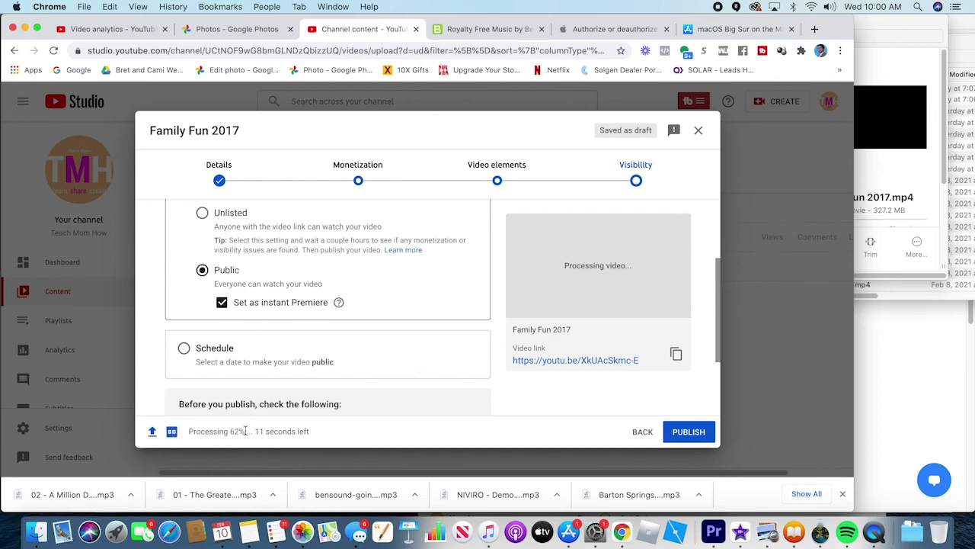
# Publish the Family Fun 2017 video on YouTube with the chosen visibility settings
pyautogui.click(690, 433)
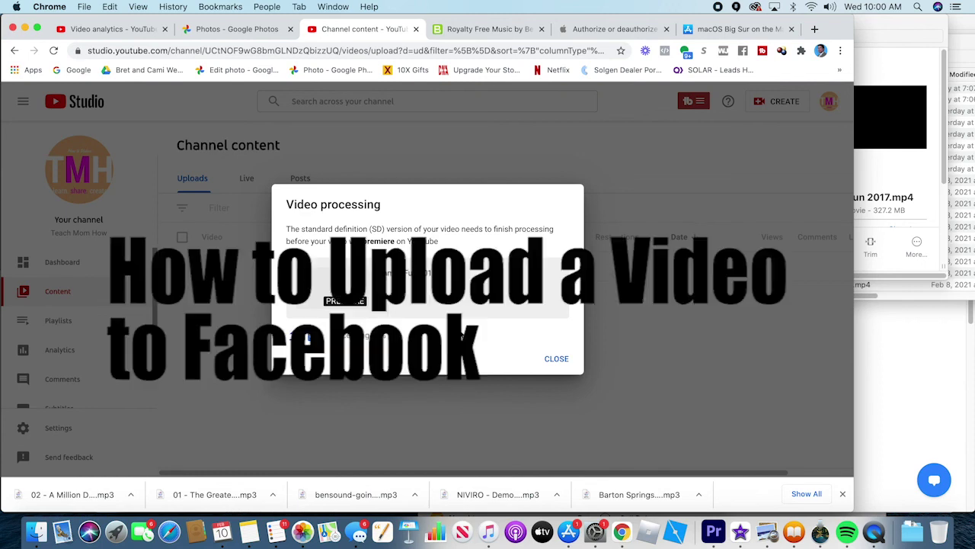
# Switch to Facebook by loading facebook.com in the browser tab showing Bensound, and start a new post
pyautogui.click(483, 29)
pyautogui.click(464, 49)
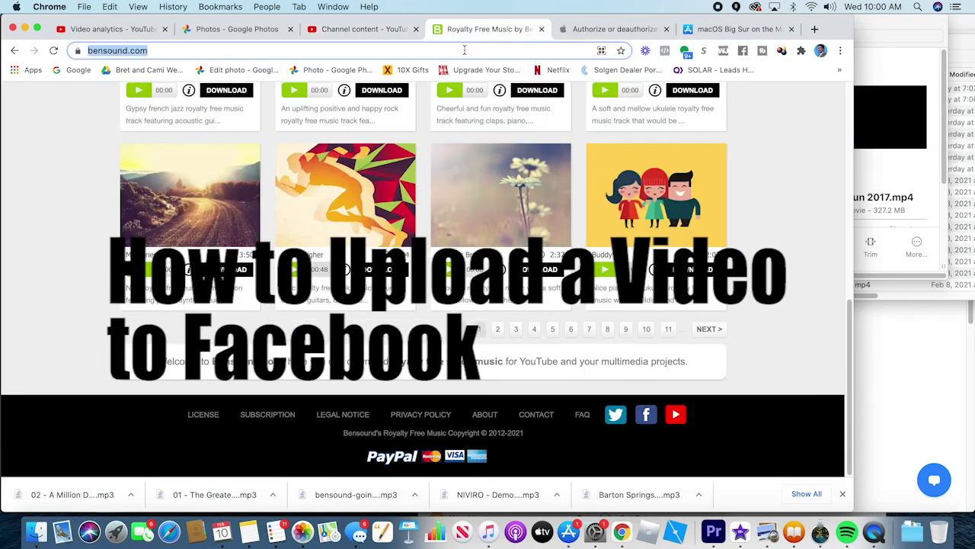
pyautogui.write('face')
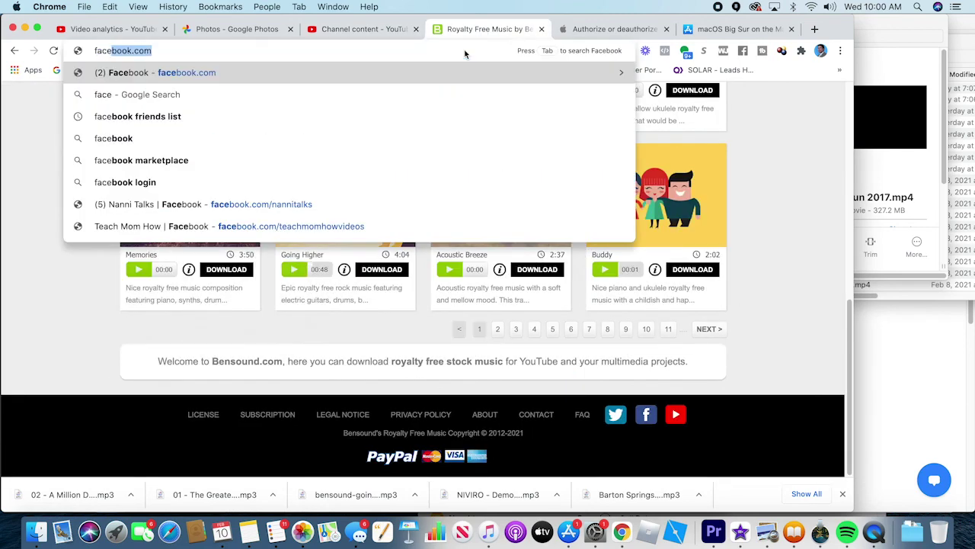
pyautogui.press('Return')
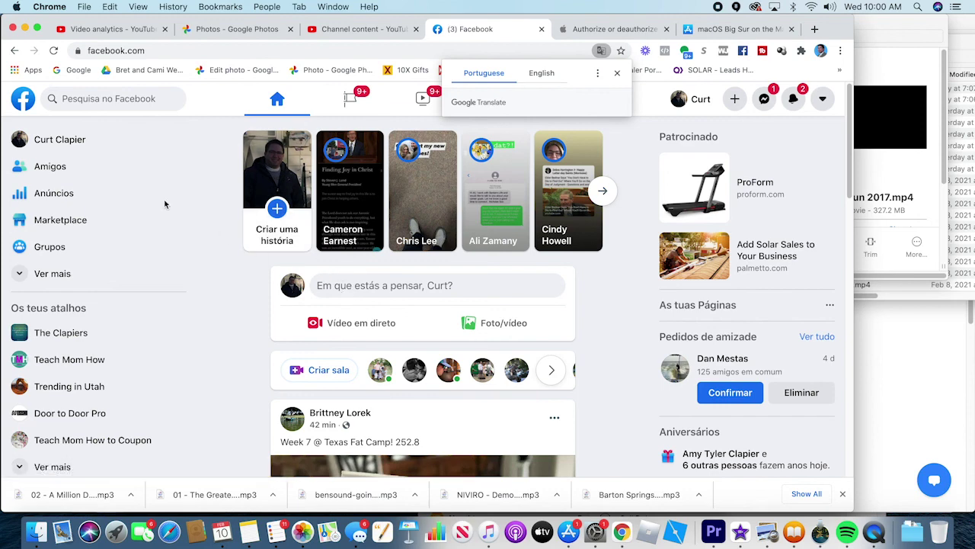
pyautogui.click(347, 286)
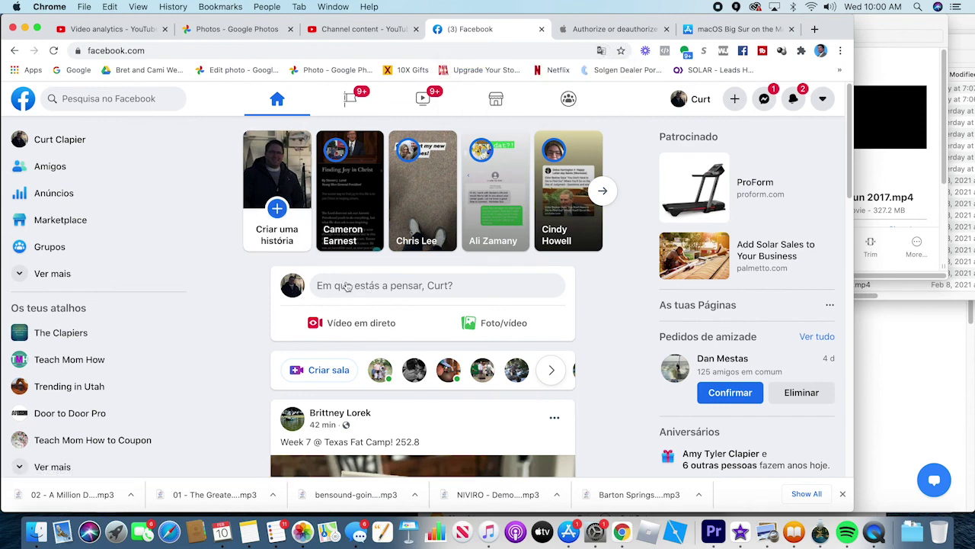
pyautogui.click(347, 285)
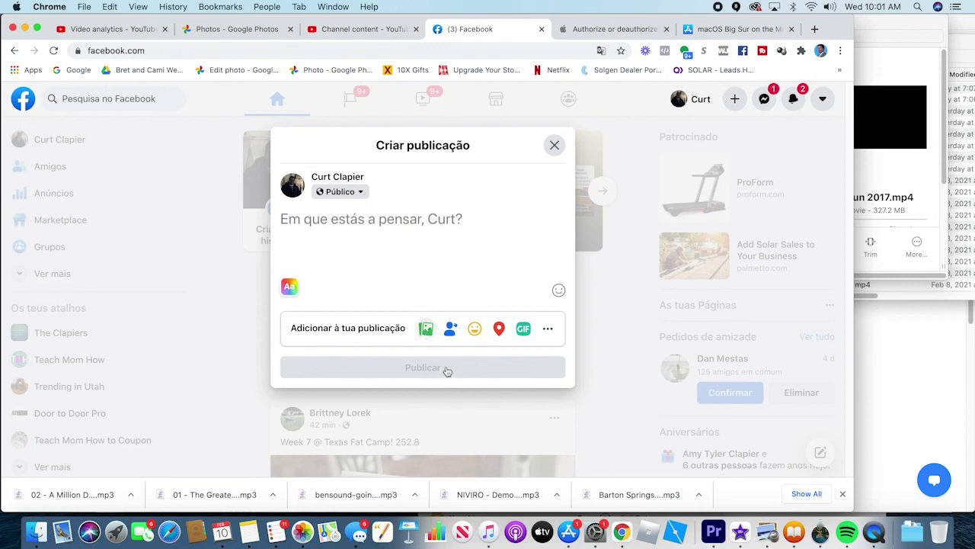
# Attach Family Fun 2017.mp4 from the birthday slideshow folder in Finder to the new Facebook post
pyautogui.click(425, 329)
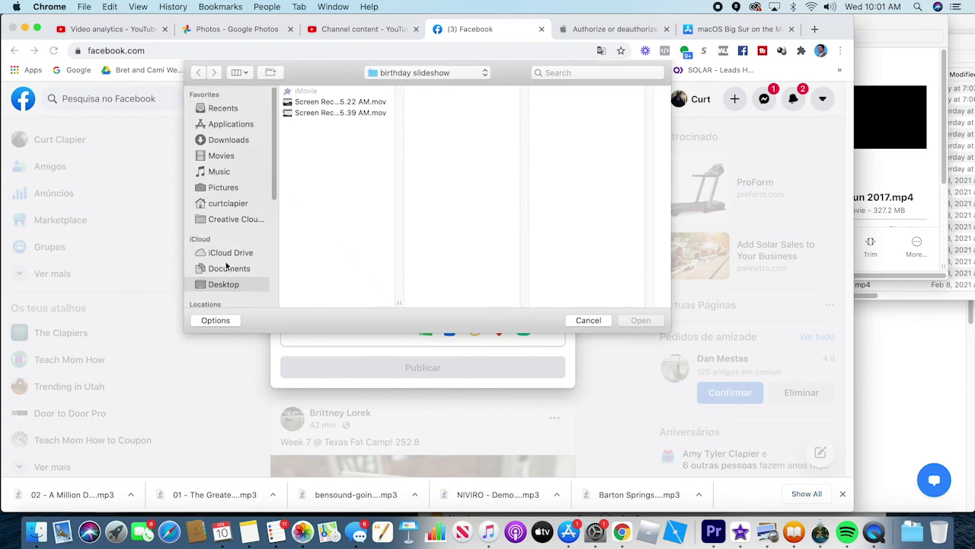
pyautogui.click(587, 321)
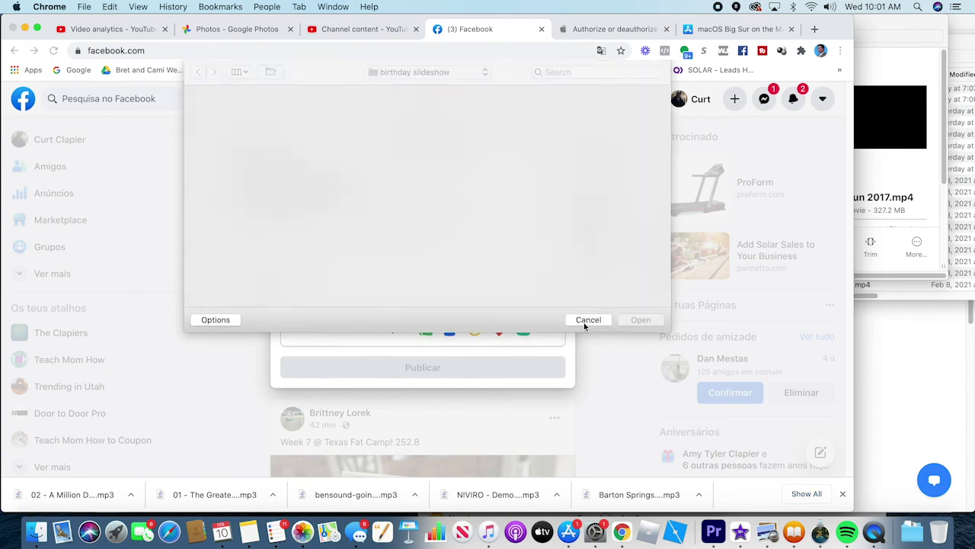
pyautogui.click(38, 537)
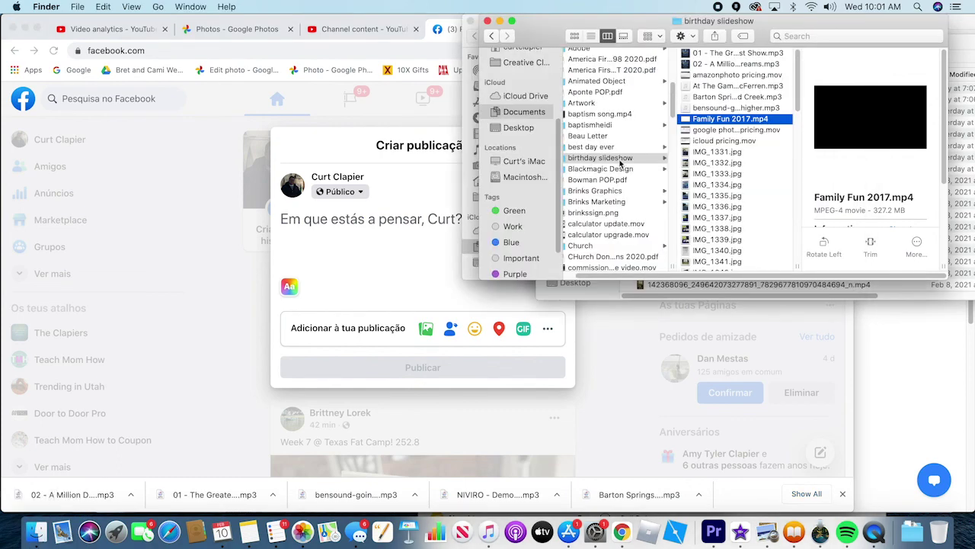
pyautogui.click(618, 159)
pyautogui.click(731, 120)
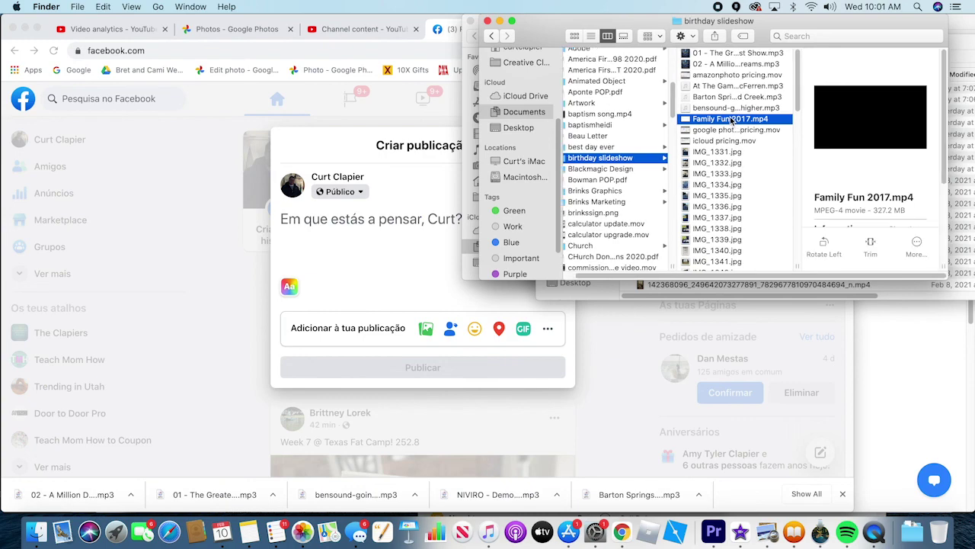
pyautogui.moveTo(732, 121); pyautogui.dragTo(343, 243)
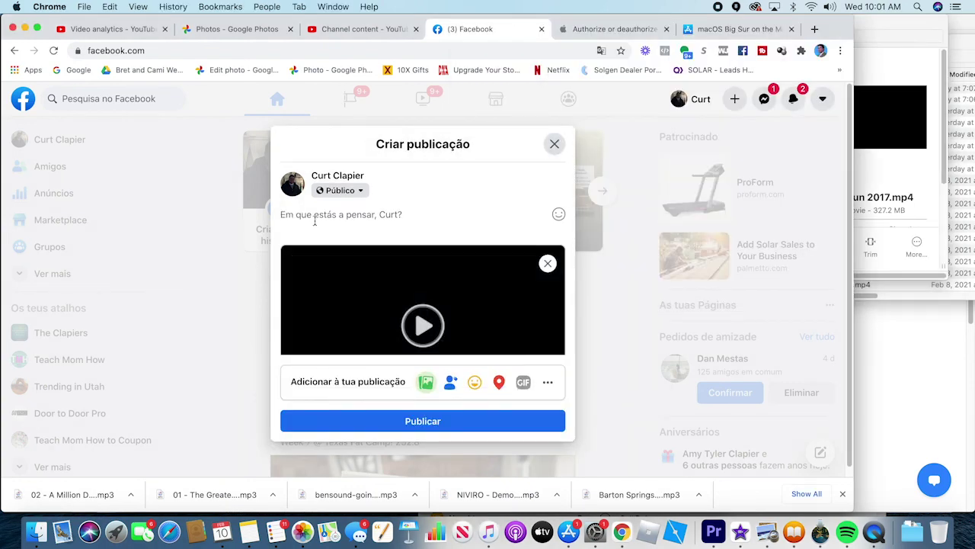
# Caption the post "fun old slideshow.", publish it, and check the uploaded video in the news feed
pyautogui.click(315, 217)
pyautogui.write('fun old ')
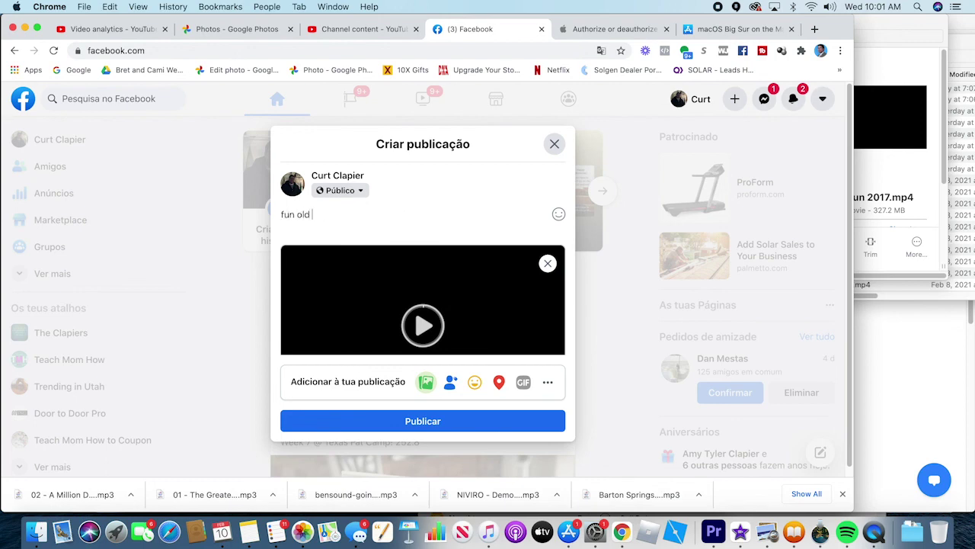
pyautogui.write('slideshow.')
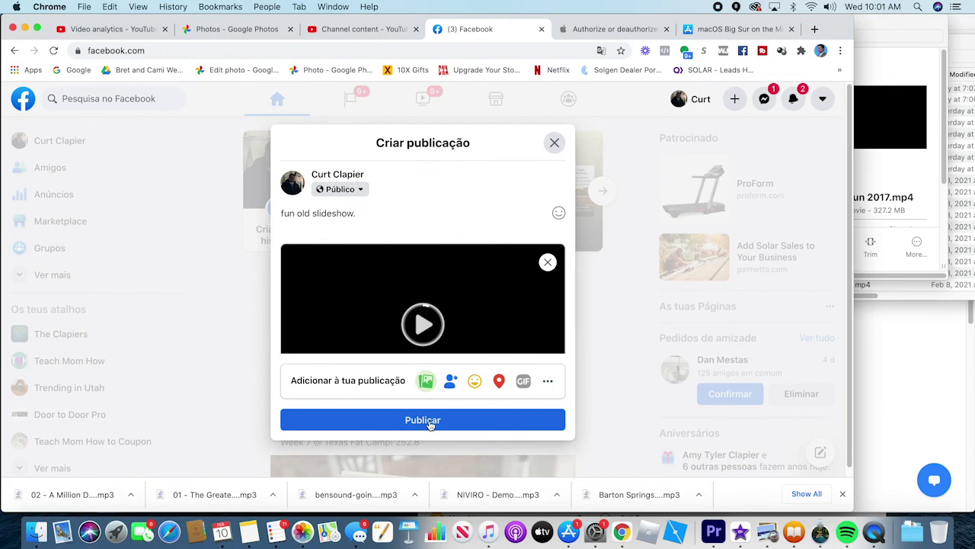
pyautogui.click(430, 420)
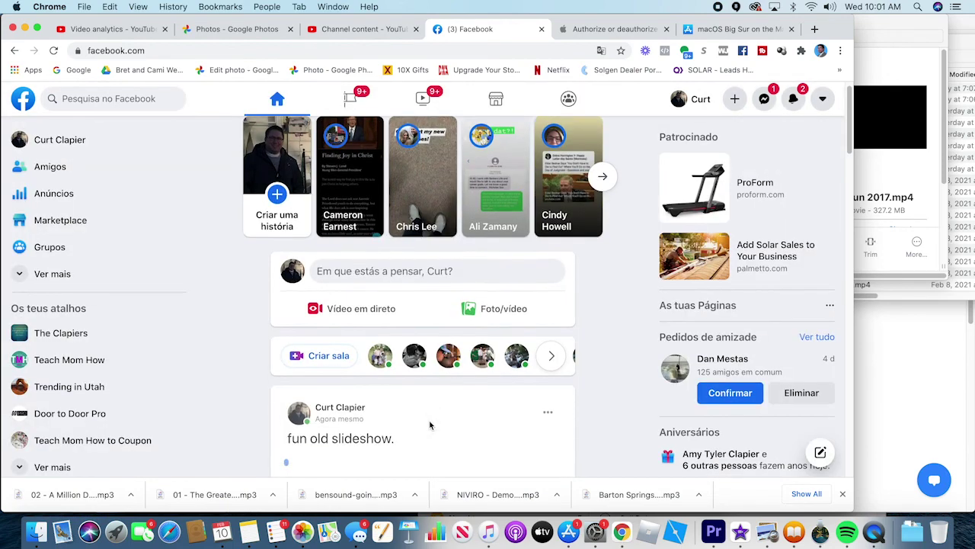
pyautogui.scroll(-3, 430, 425)
pyautogui.scroll(-1, 429, 424)
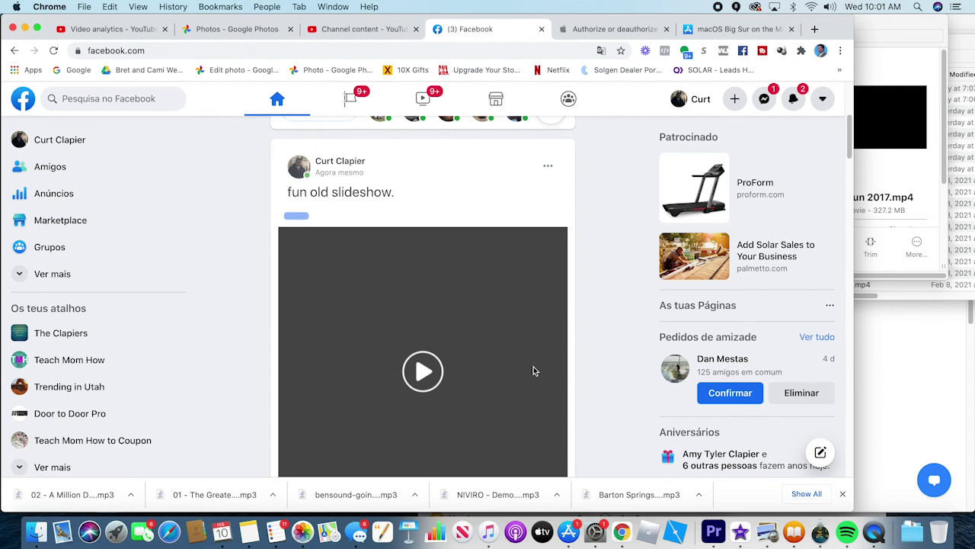
pyautogui.scroll(-2, 442, 255)
pyautogui.scroll(2, 428, 264)
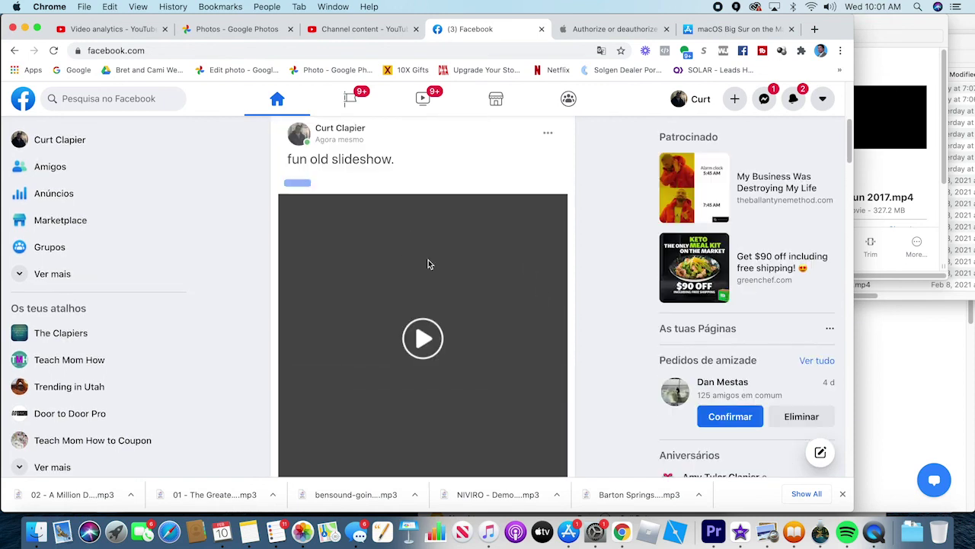